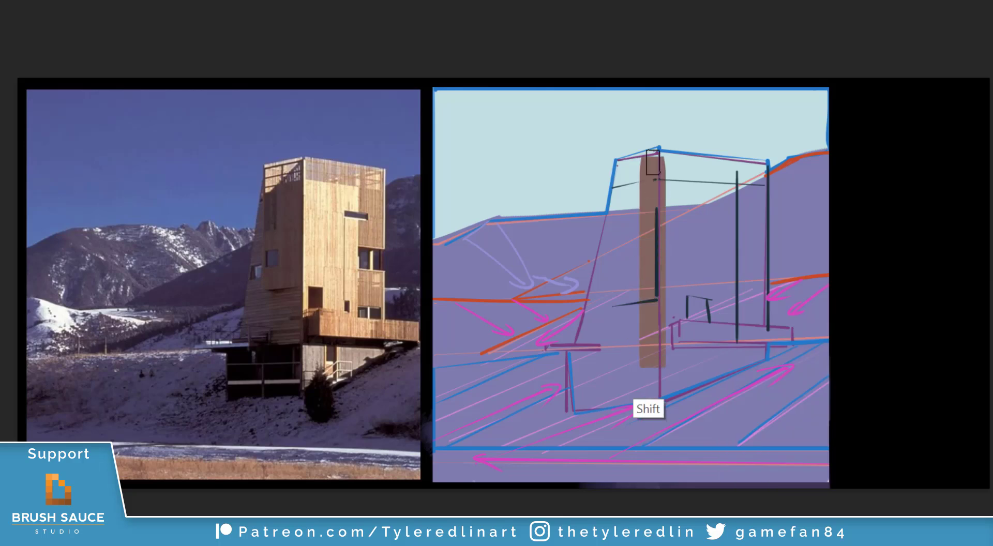
- Block in the tower's left face with flat brown, following the sketch from the roofline down to the base
mouse_move(621, 171)
left_mouse_down()
mouse_move(661, 160)
mouse_move(597, 345)
left_mouse_up()
left_click_drag(636, 187, 627, 358)
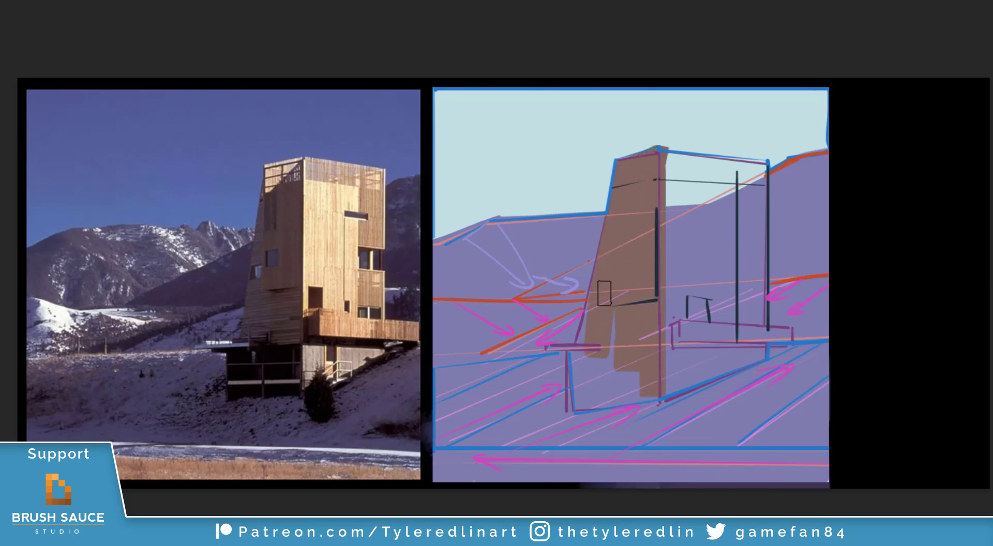
left_click_drag(600, 292, 582, 392)
mouse_move(580, 356)
left_mouse_down()
mouse_move(579, 399)
mouse_move(648, 393)
left_mouse_up()
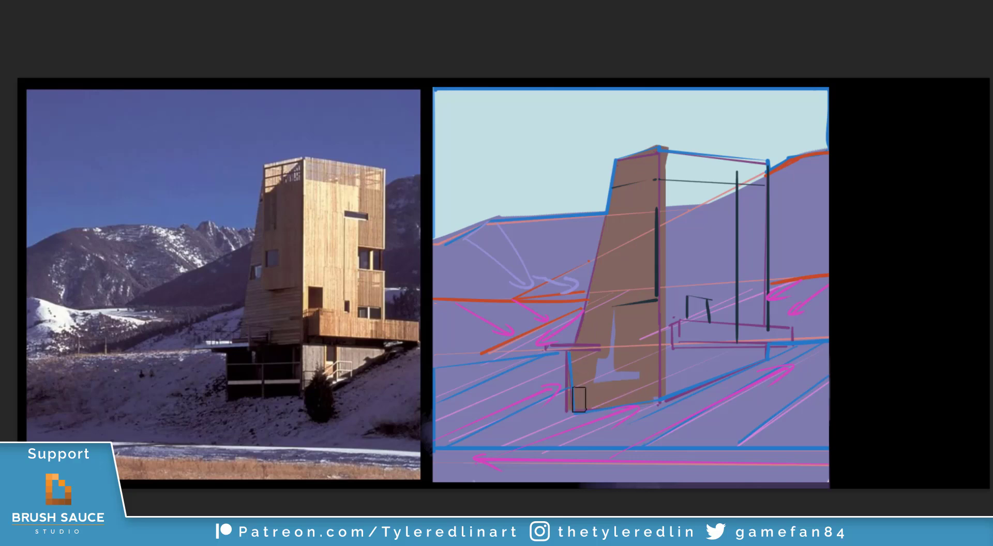
left_click_drag(610, 315, 606, 381)
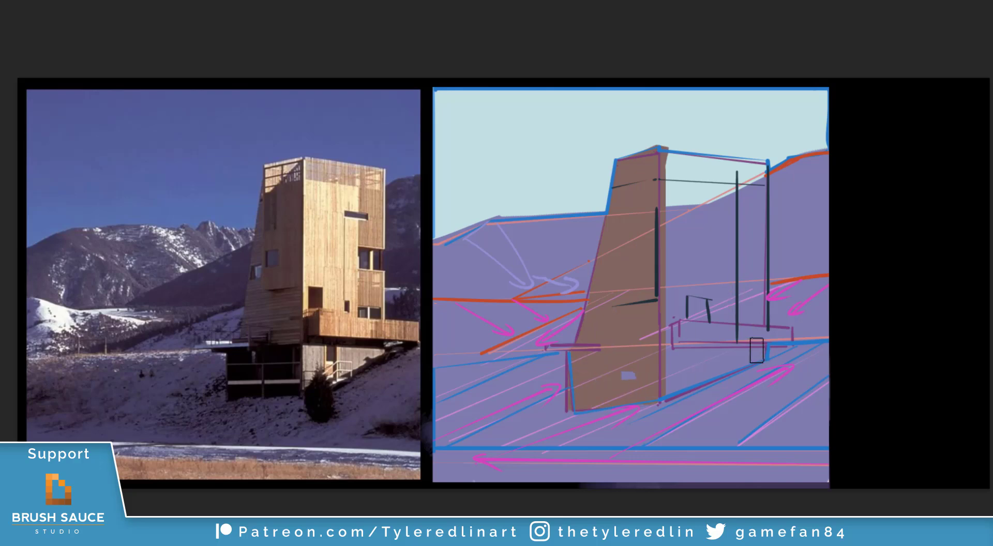
- Fill the tower's right face and its sloping base with the same flat brown up to the sketched outline
mouse_move(754, 348)
left_mouse_down()
mouse_move(762, 347)
mouse_move(673, 365)
mouse_move(752, 352)
left_mouse_up()
left_click_drag(673, 390, 752, 353)
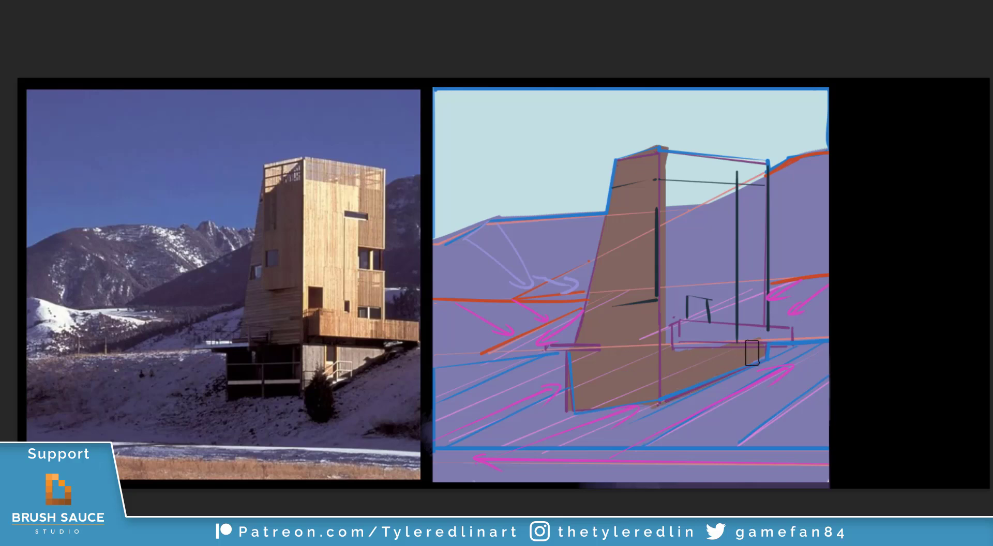
left_click_drag(761, 168, 753, 341)
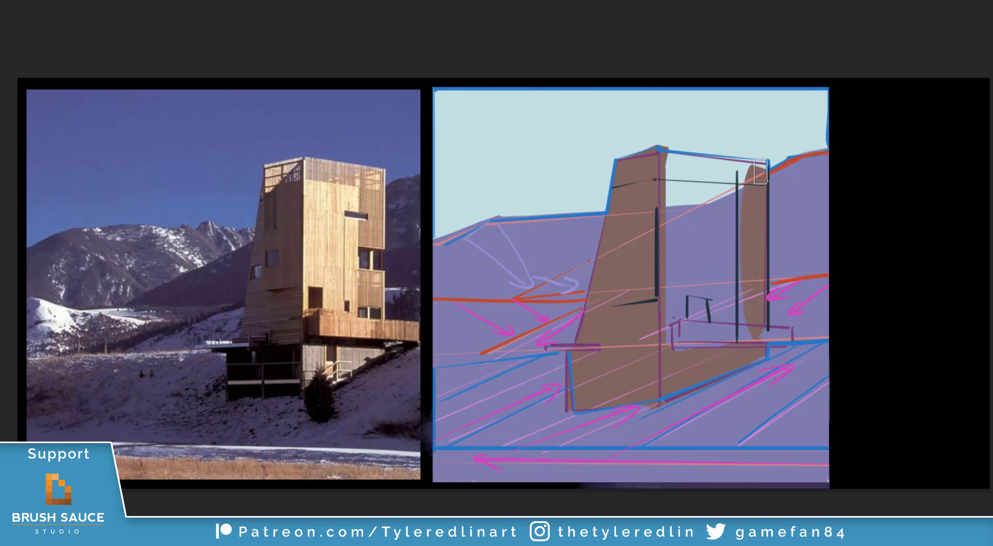
key("shift")
mouse_move(673, 164)
left_mouse_down()
mouse_move(757, 173)
mouse_move(660, 154)
mouse_move(735, 165)
mouse_move(677, 241)
mouse_move(740, 196)
mouse_move(730, 321)
mouse_move(670, 170)
left_mouse_up()
mouse_move(672, 243)
left_mouse_down()
mouse_move(673, 349)
mouse_move(707, 259)
left_mouse_up()
left_click_drag(704, 200, 721, 197)
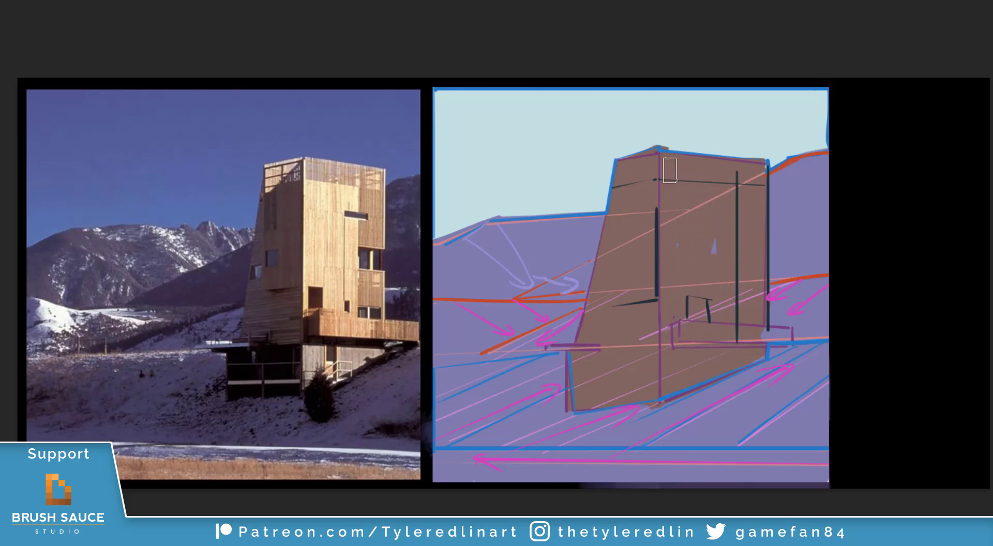
- Switch to a smaller brush and paint the deck projecting from the tower's right side in brown
right_click(701, 265)
left_click(781, 284)
left_click(896, 183)
left_click_drag(767, 333, 748, 334)
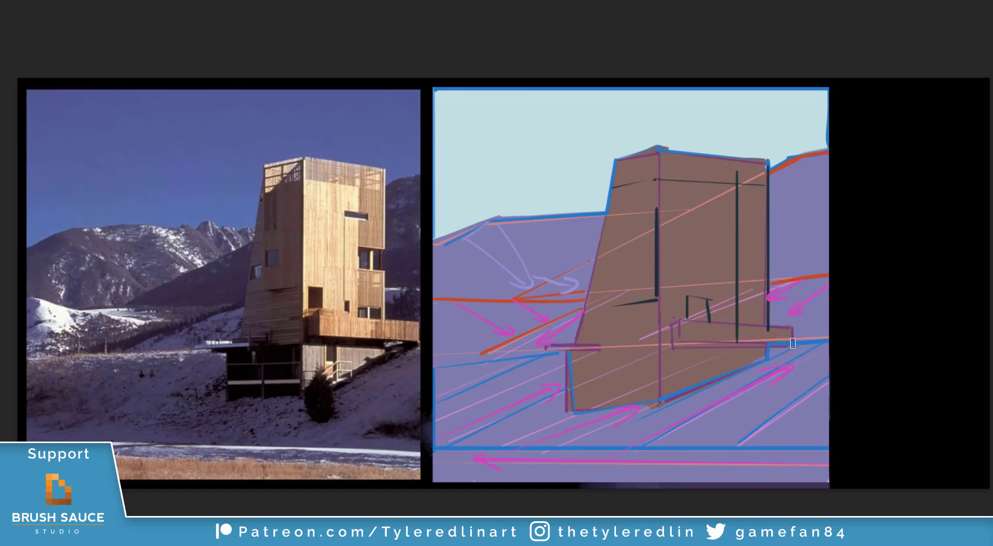
- Hide the sketch lines and trim the tower's roofline with the sampled pale sky colour
key("ctrl+comma")
key("alt")
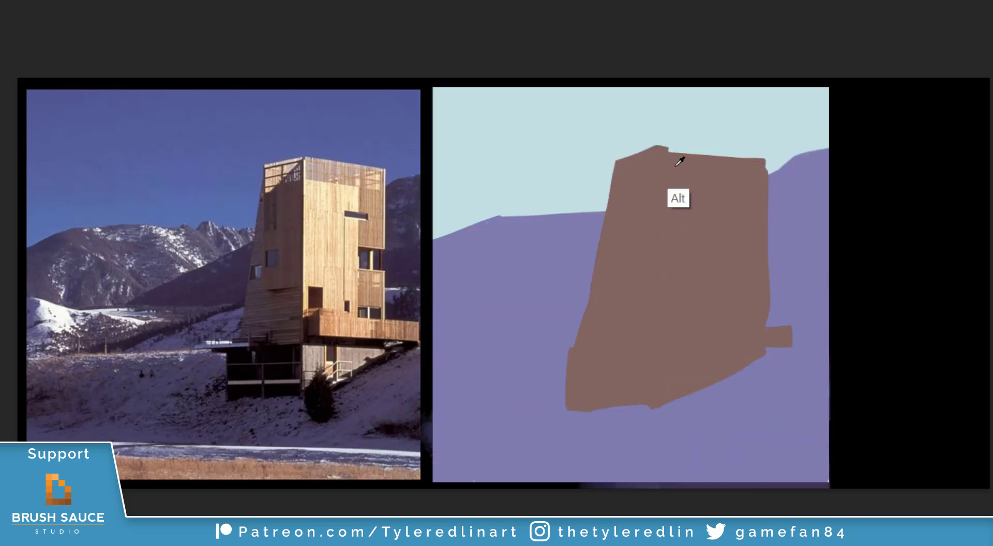
left_click(653, 129, "alt")
left_click_drag(609, 160, 703, 148)
left_click(610, 265, "alt")
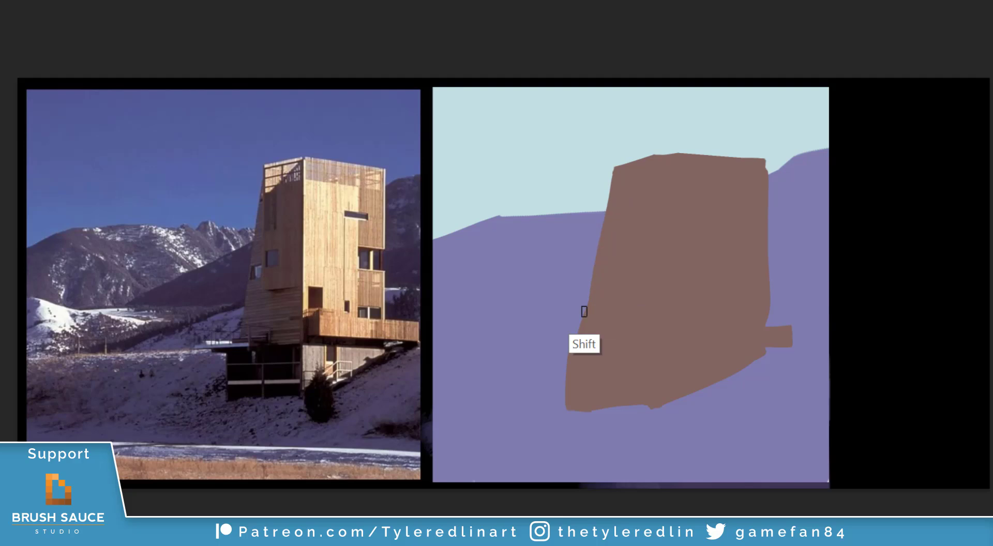
- Clean up the tower's left, right and bottom edges with straight brown strokes
left_click(576, 358, "shift")
left_click(616, 175, "shift")
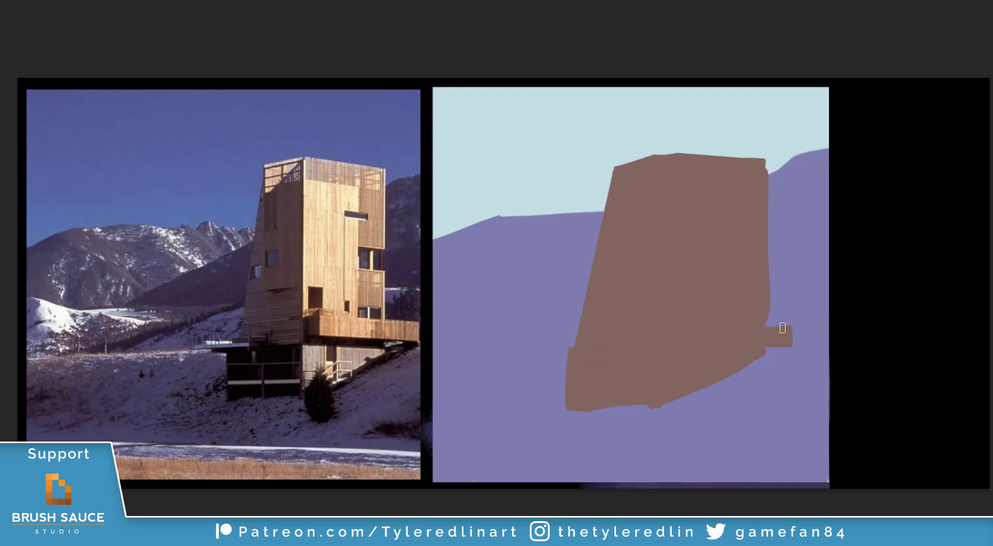
left_click(762, 178)
left_click(768, 324, "shift")
left_click(573, 407)
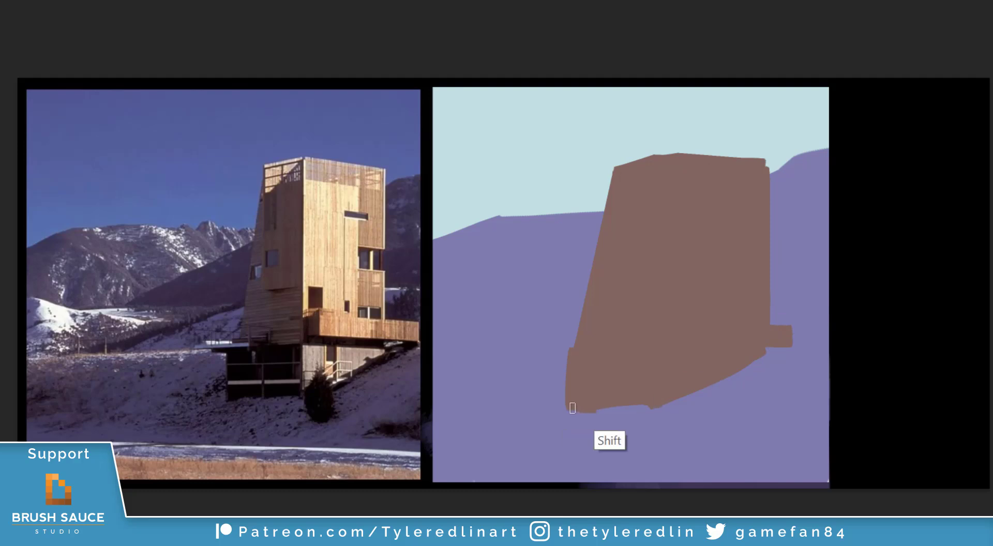
left_click(655, 399, "shift")
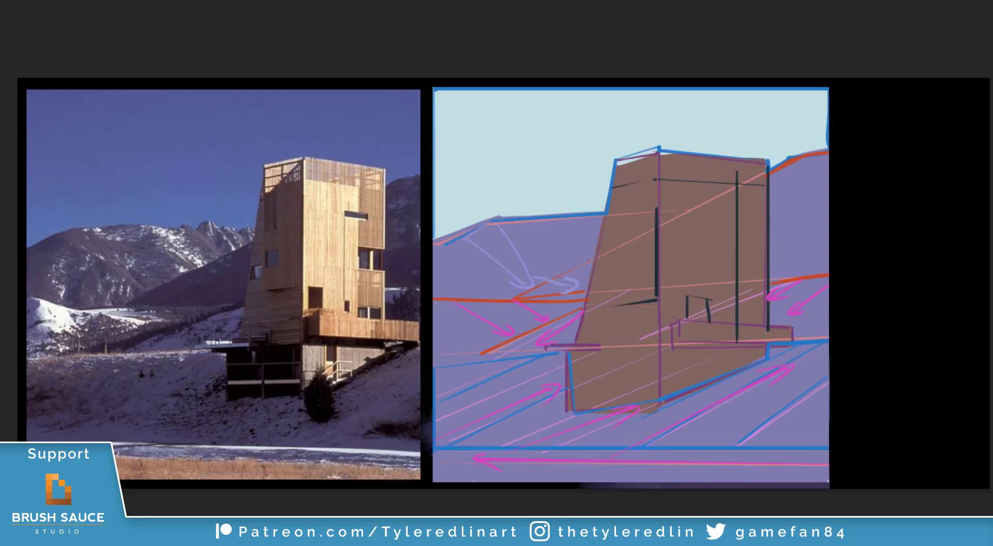
- Paint a thin pale snow strip across the foreground, just under the horizontal blue sketch line
left_click(408, 469, "alt")
left_click(467, 445, "alt")
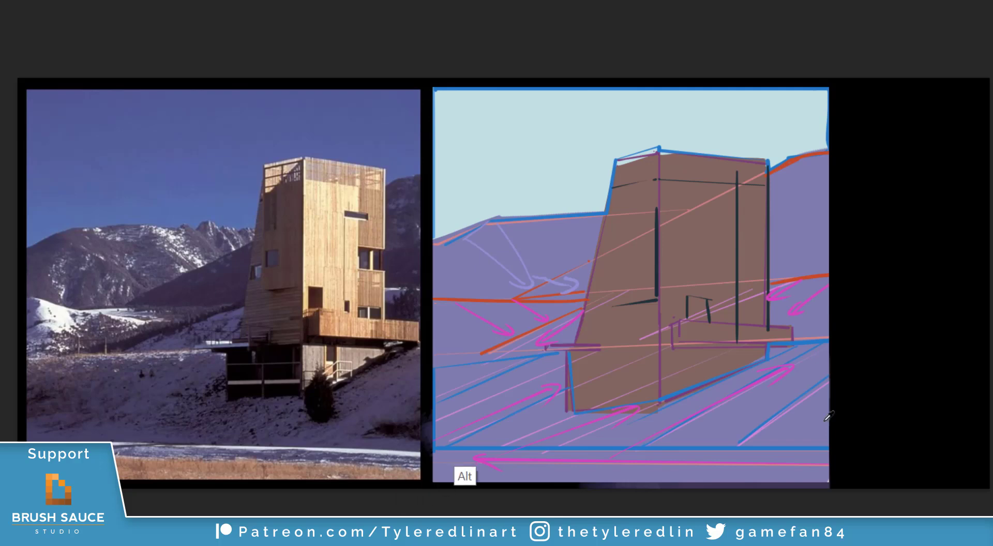
left_click(811, 456, "alt")
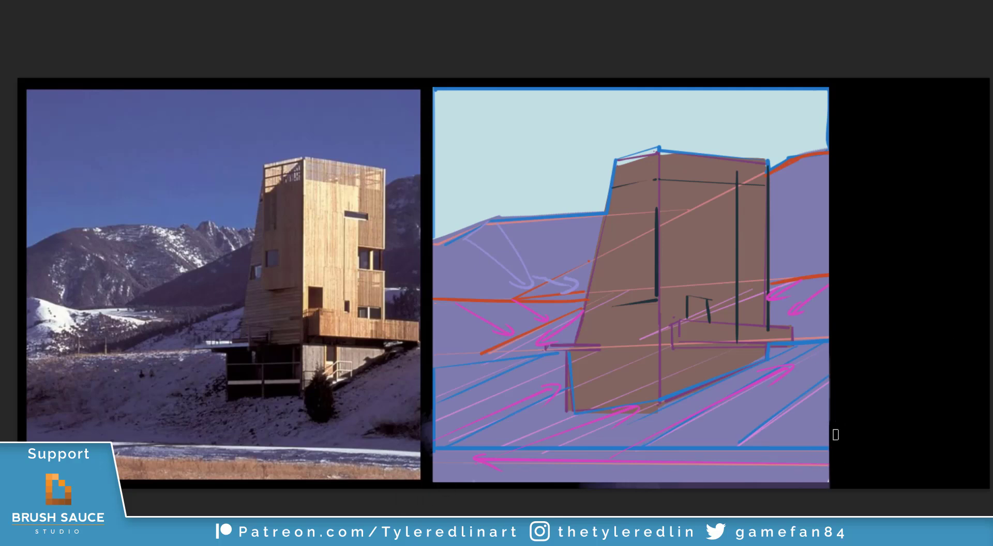
left_click(836, 451, "shift")
key("ctrl+z")
left_click_drag(434, 455, 916, 465)
key("ctrl+z")
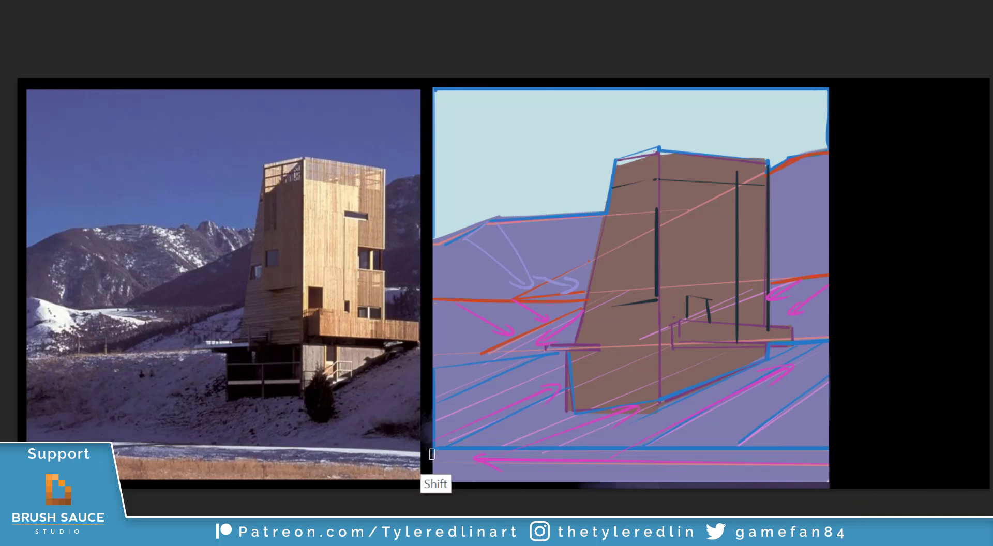
left_click_drag(435, 454, 808, 454)
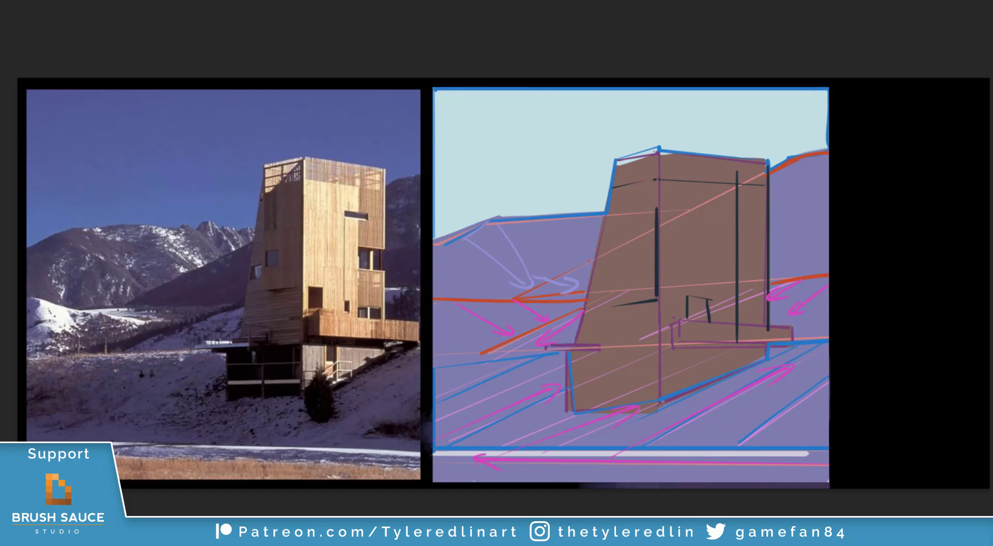
- Paint an orange grass band along the full bottom edge of the picture
left_click_drag(838, 471, 505, 479)
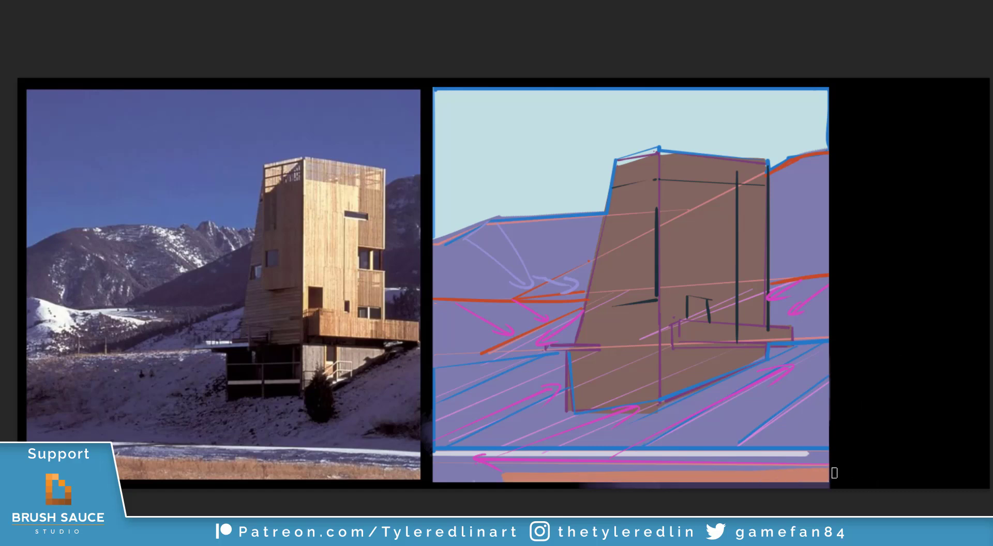
left_click_drag(834, 472, 435, 466)
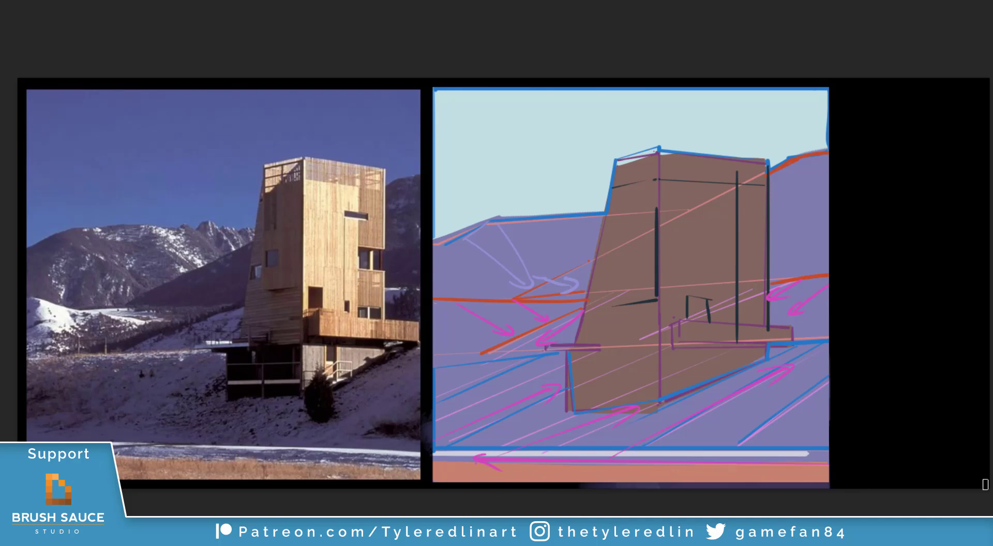
- Hide the sketch lines and extend the sampled pale snow strip to the picture's right edge
key("ctrl+comma")
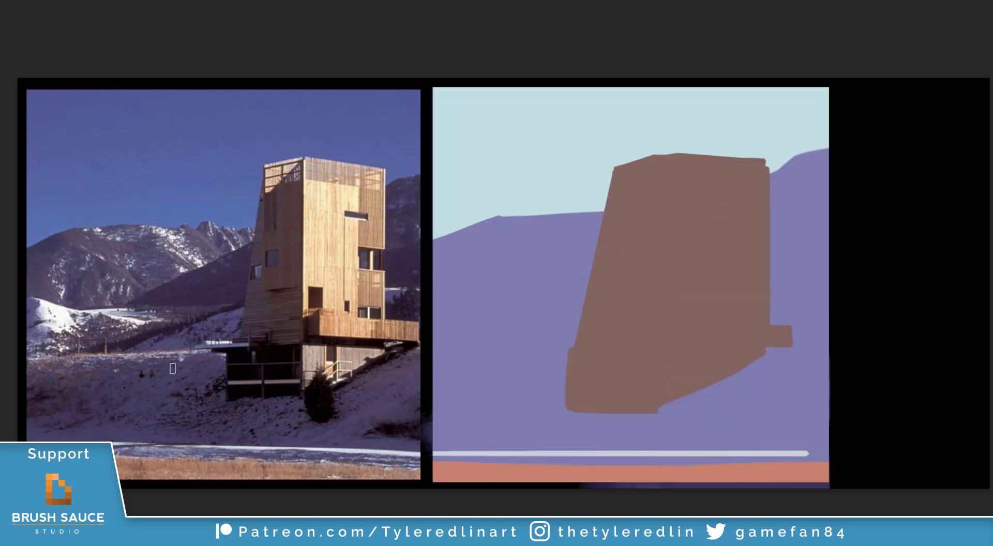
left_click(797, 457, "alt")
left_click_drag(836, 451, 584, 452)
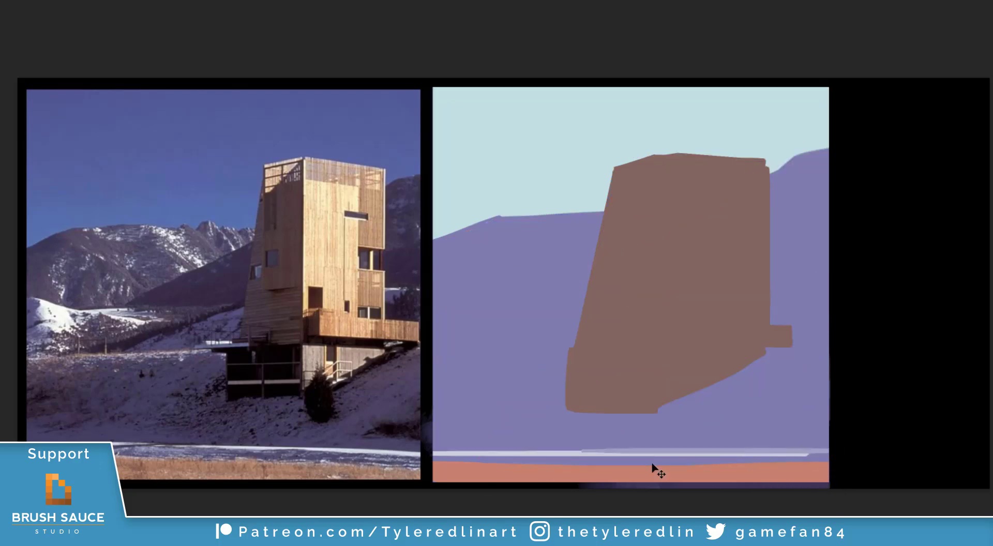
key("ctrl+z")
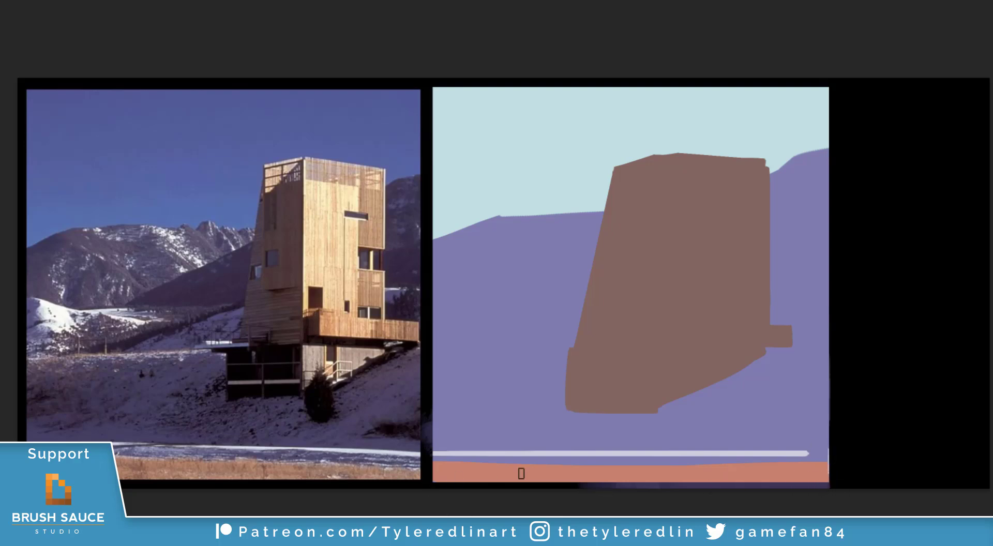
left_click(794, 450)
left_click(419, 470, "shift")
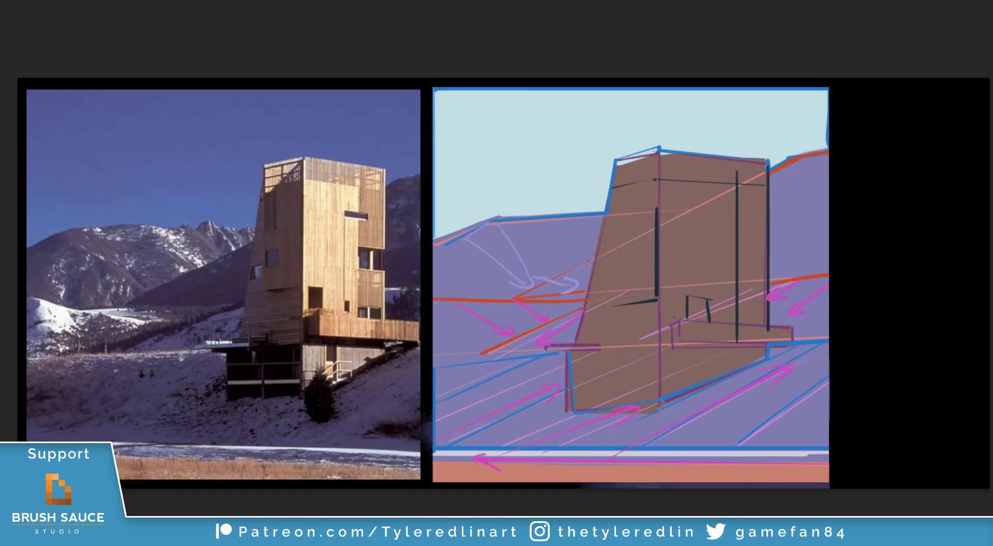
- Select the purple landscape area and paint a thin pale line sloping upward across it behind the tower, then check it without the sketch
left_click(515, 322, "shift")
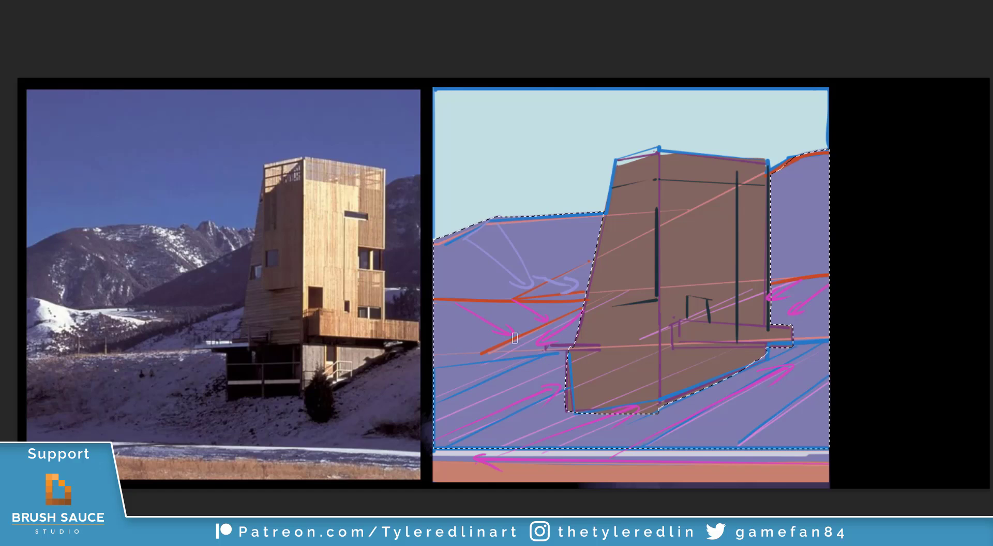
left_click_drag(433, 375, 843, 348)
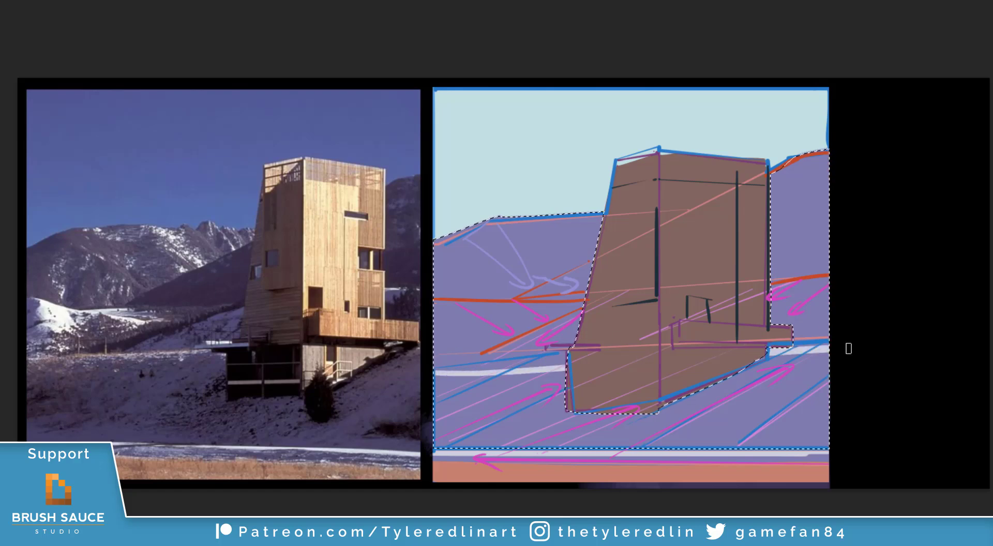
key("ctrl+z")
left_click_drag(431, 382, 569, 365)
key("ctrl+z")
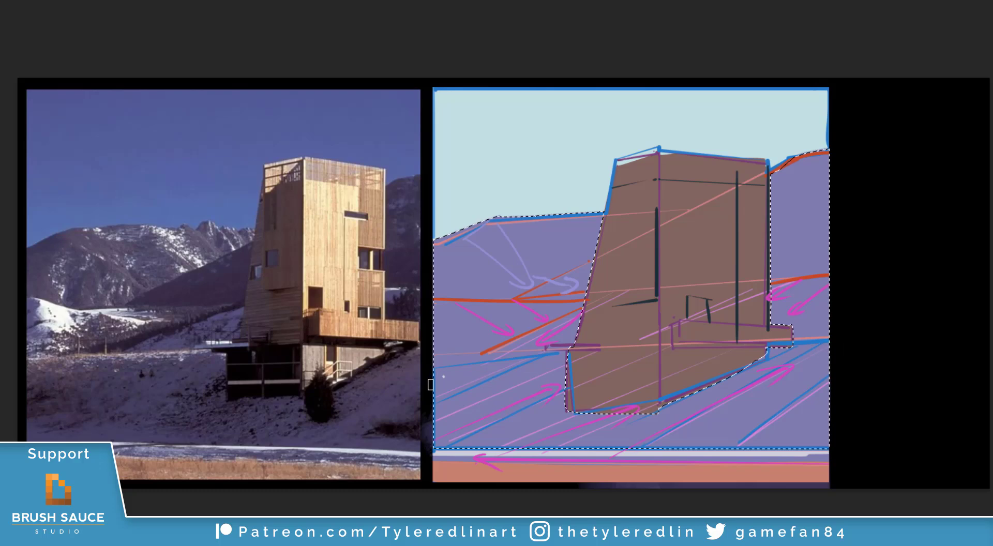
left_click_drag(430, 383, 565, 373)
key("ctrl+z")
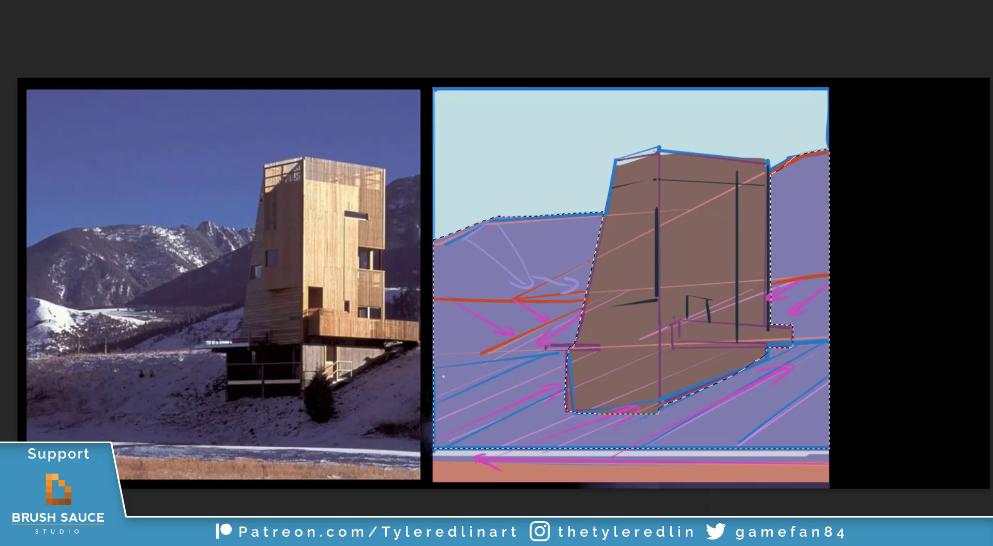
left_click_drag(435, 394, 828, 345)
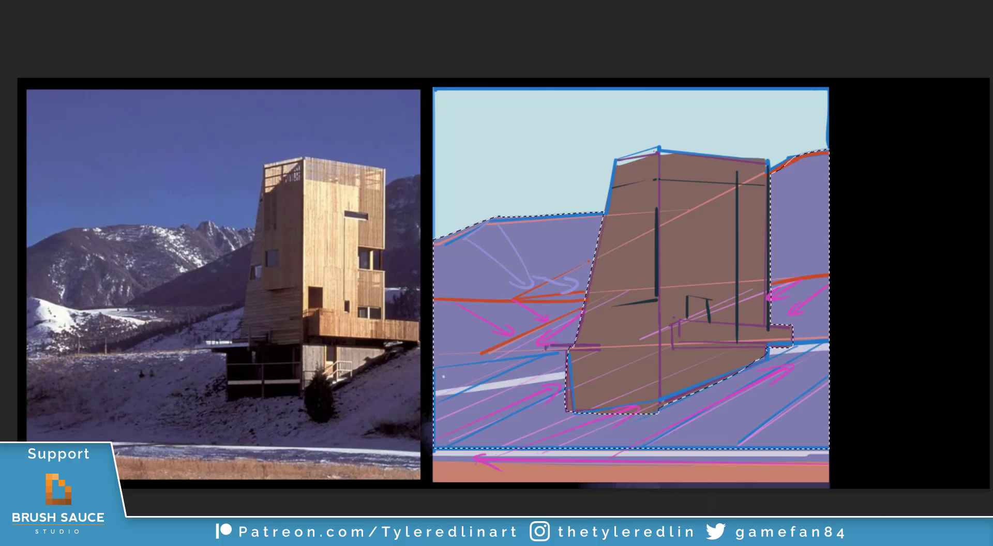
key("ctrl+z")
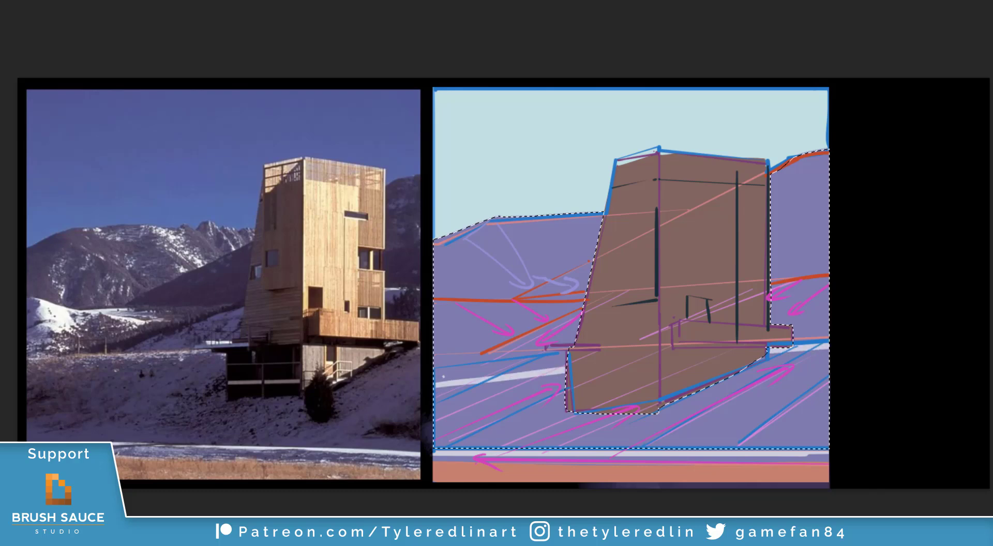
key("ctrl+comma")
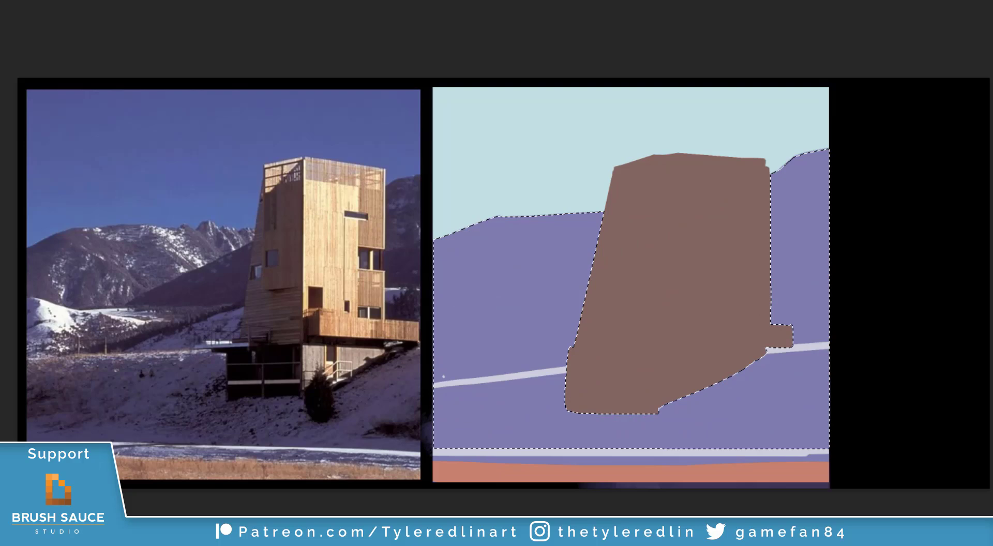
key("ctrl+comma")
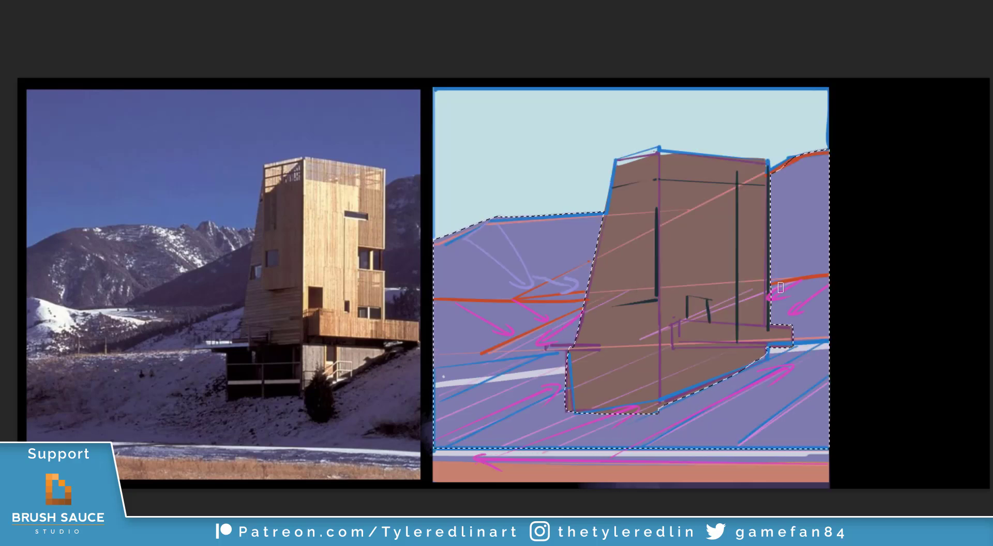
- Paint a darker purple hillside behind the tower's right side and a dark strip above the pale line on the left
key("alt")
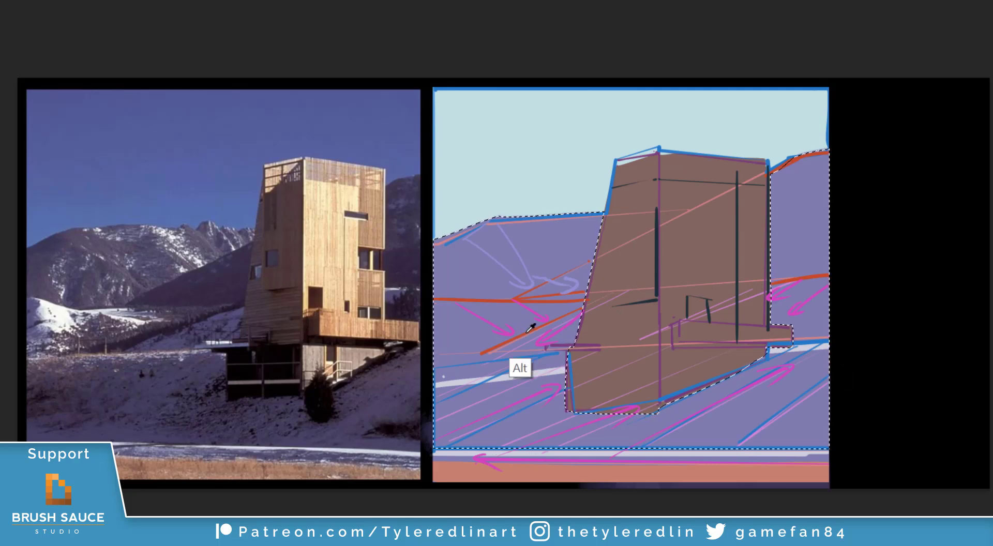
left_click(820, 303, "alt")
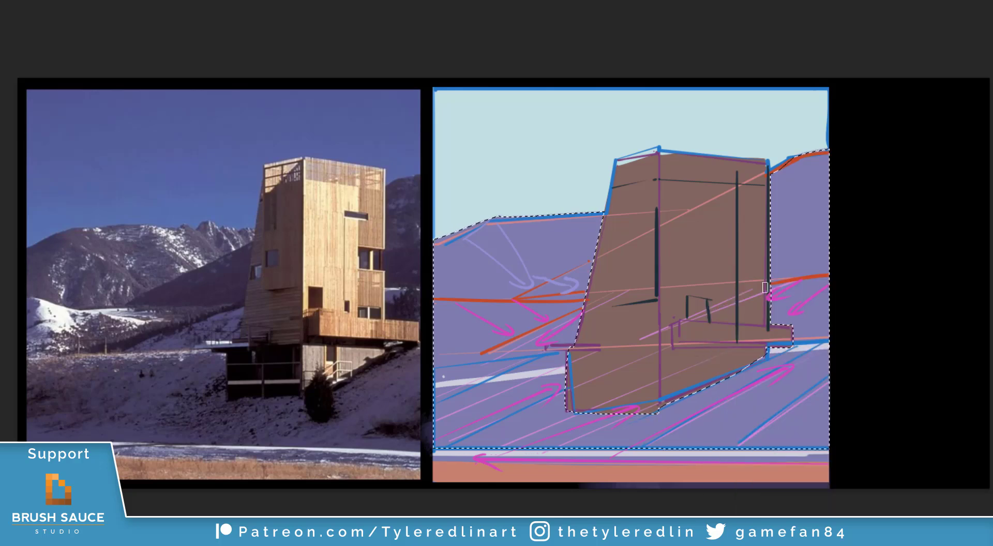
right_click(779, 303)
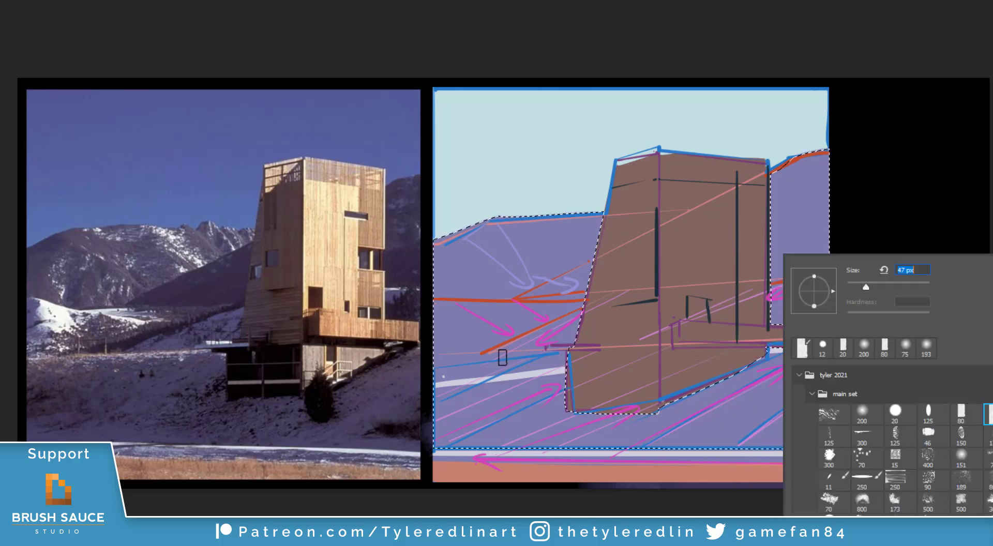
mouse_move(473, 368)
left_mouse_down()
mouse_move(834, 253)
mouse_move(472, 369)
left_mouse_up()
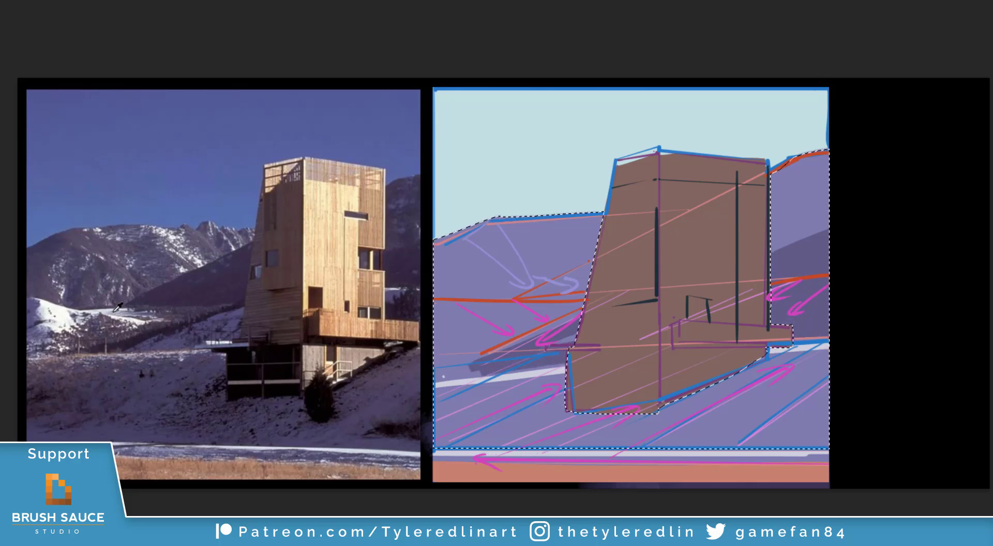
- Paint dark purple tree patches on the lower-left hillside with a 34 px brush, then clear the selection
mouse_move(472, 319)
left_mouse_down()
mouse_move(517, 341)
mouse_move(489, 354)
left_mouse_up()
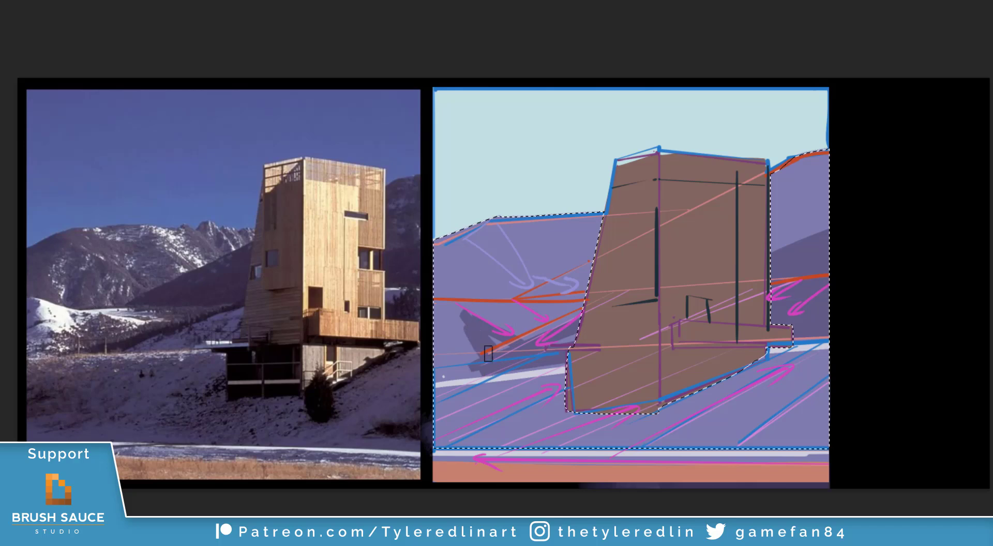
mouse_move(516, 310)
left_mouse_down()
mouse_move(550, 325)
mouse_move(538, 331)
left_mouse_up()
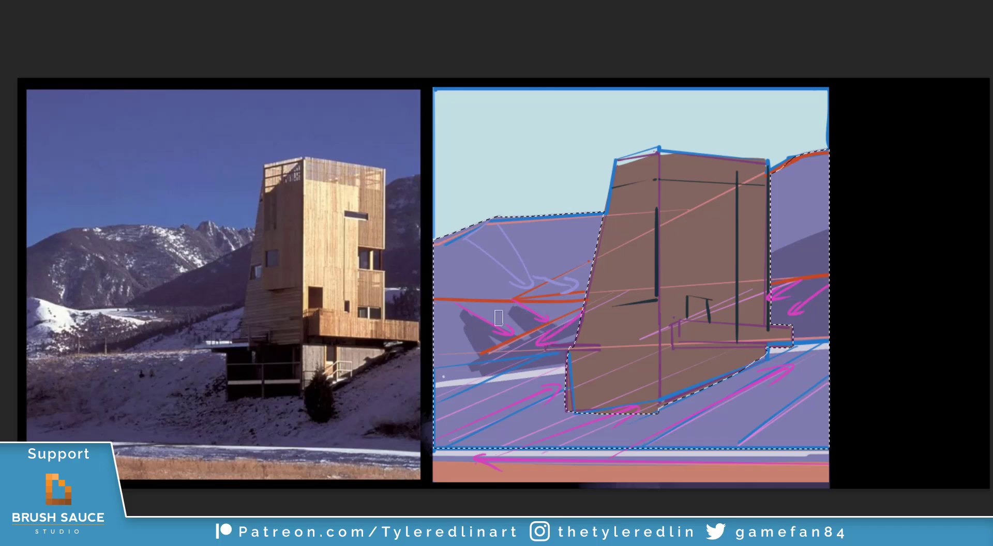
right_click(536, 256)
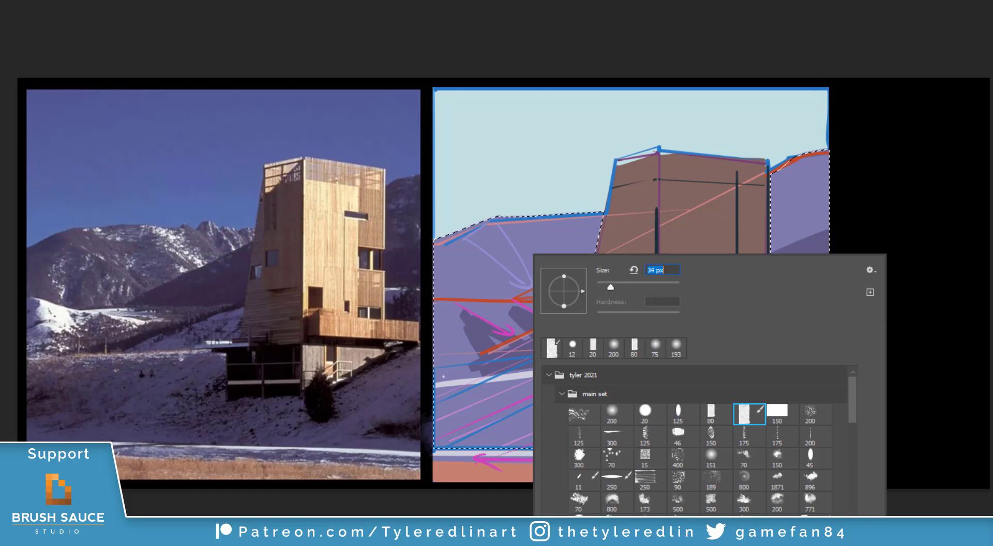
key("Escape")
key("ctrl+d")
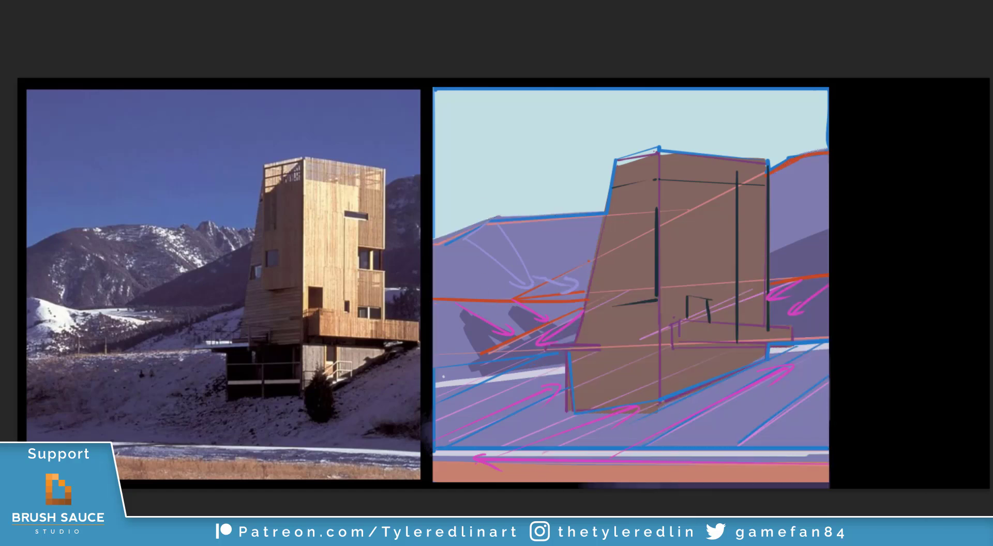
- Extend the dark purple patches across the lower-left hillside, from the tower's edge to the picture's left edge
left_click_drag(481, 363, 510, 350)
key("ctrl+d")
left_click_drag(532, 343, 559, 322)
key("alt+BackSpace")
key("ctrl+d")
mouse_move(457, 344)
left_mouse_down()
mouse_move(472, 363)
mouse_move(445, 289)
mouse_move(474, 361)
mouse_move(458, 345)
mouse_move(462, 363)
mouse_move(471, 356)
mouse_move(478, 366)
mouse_move(445, 358)
left_mouse_up()
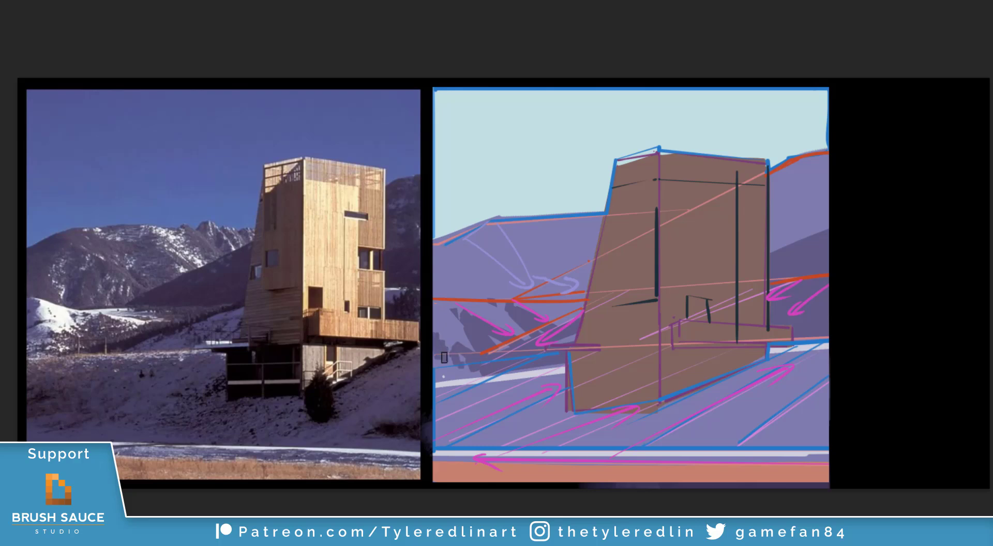
right_click(571, 325)
left_click(629, 287)
left_click(454, 305)
- Select the purple mountain area left of the tower, enlarge the brush to 73 px and hide the sketch lines
right_click(564, 302)
left_click(622, 283)
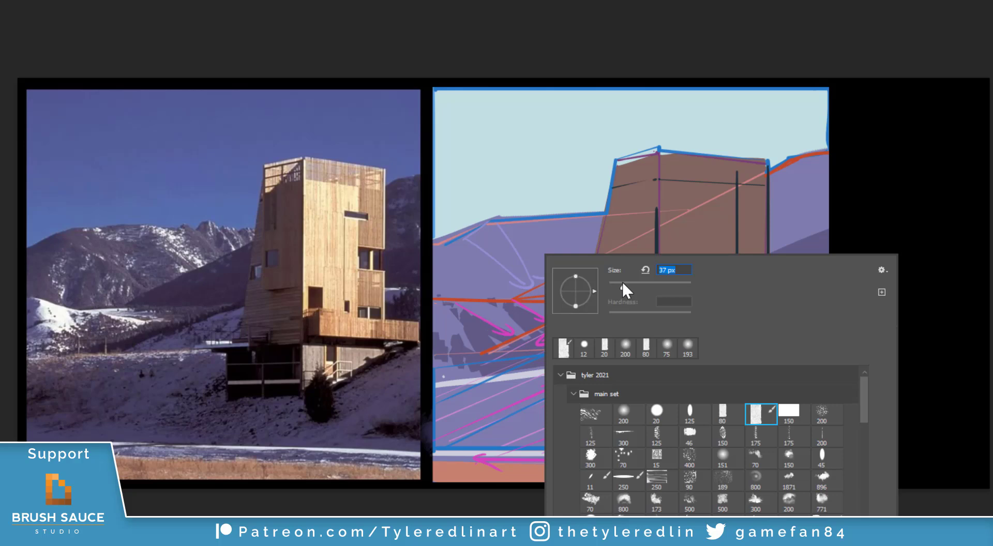
left_click(569, 232, "alt")
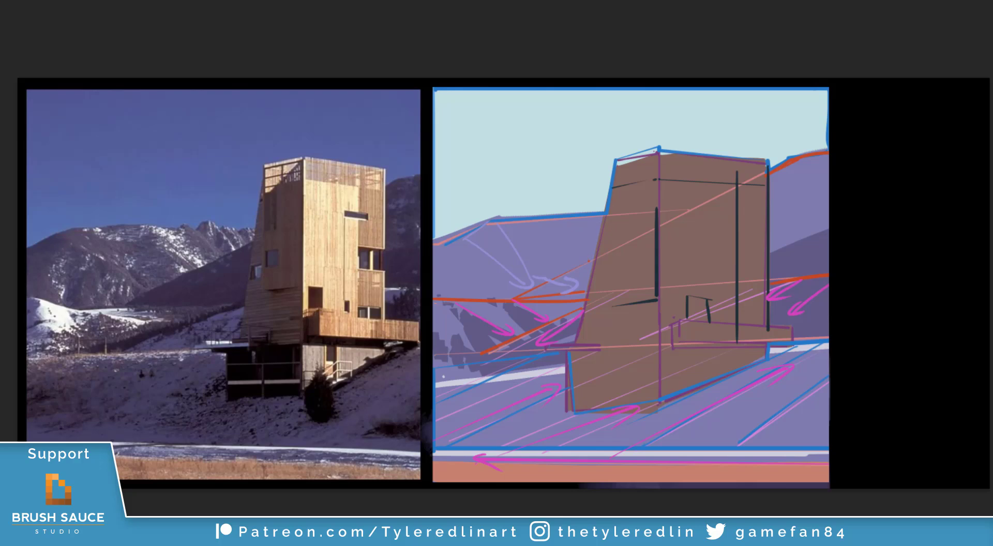
left_click(582, 247, "shift")
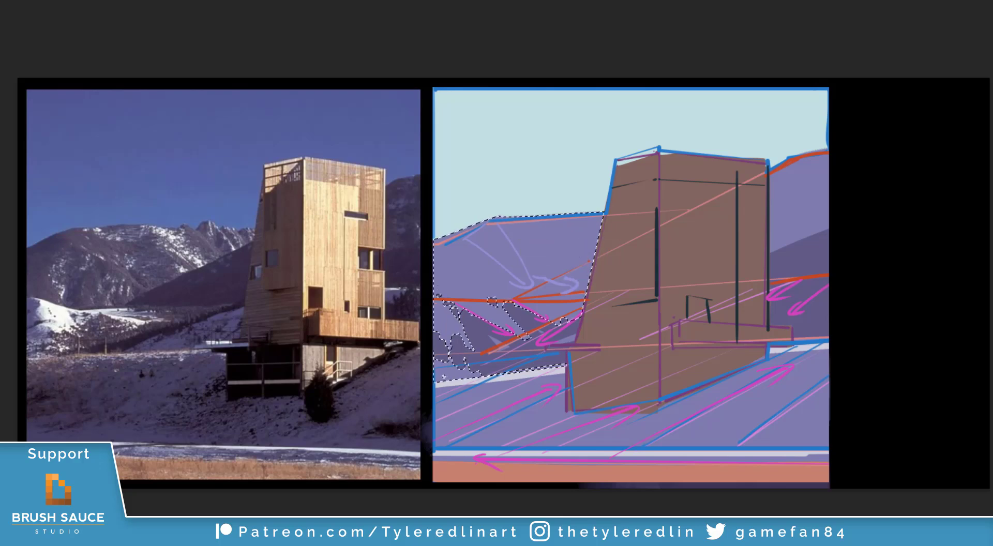
right_click(599, 254)
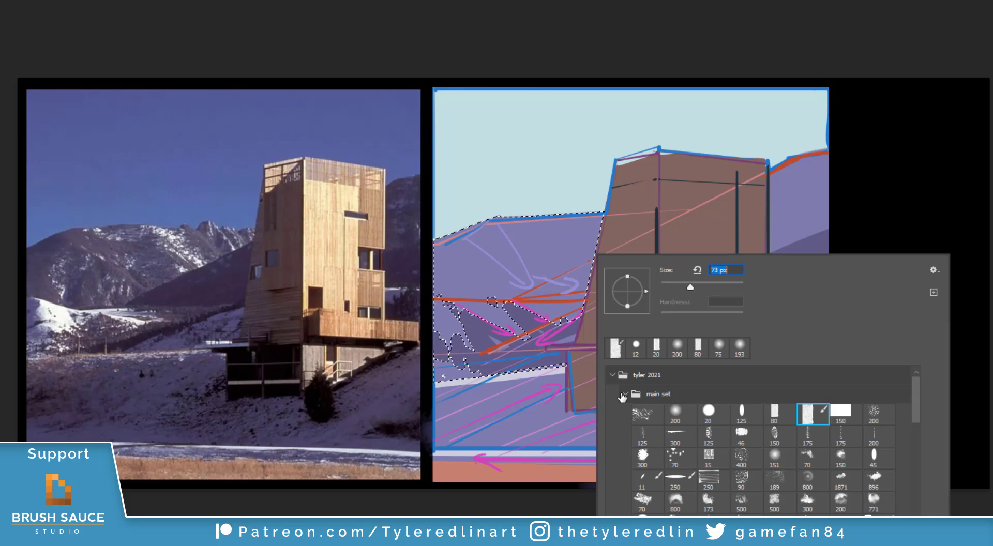
key("Escape")
key("ctrl+comma")
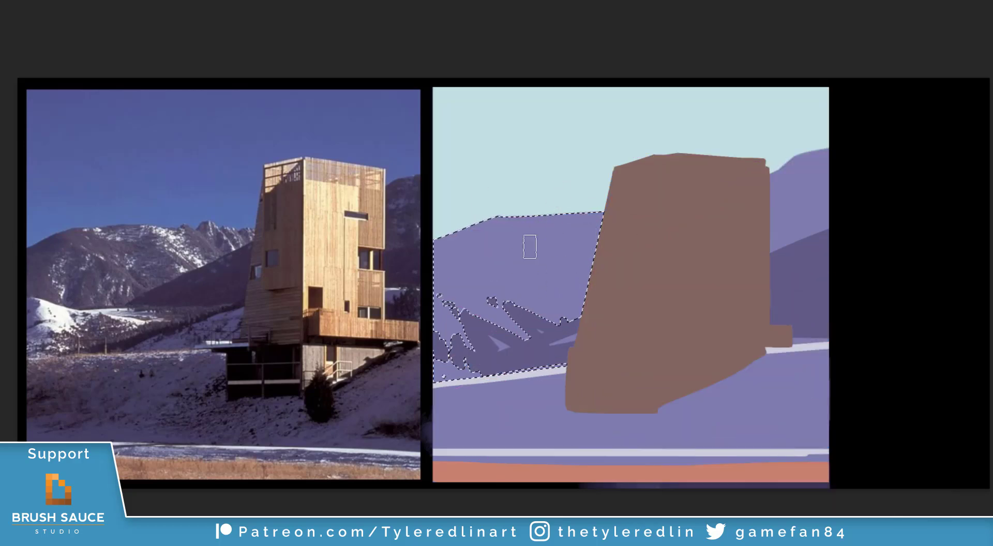
left_click_drag(538, 293, 442, 287)
key("alt")
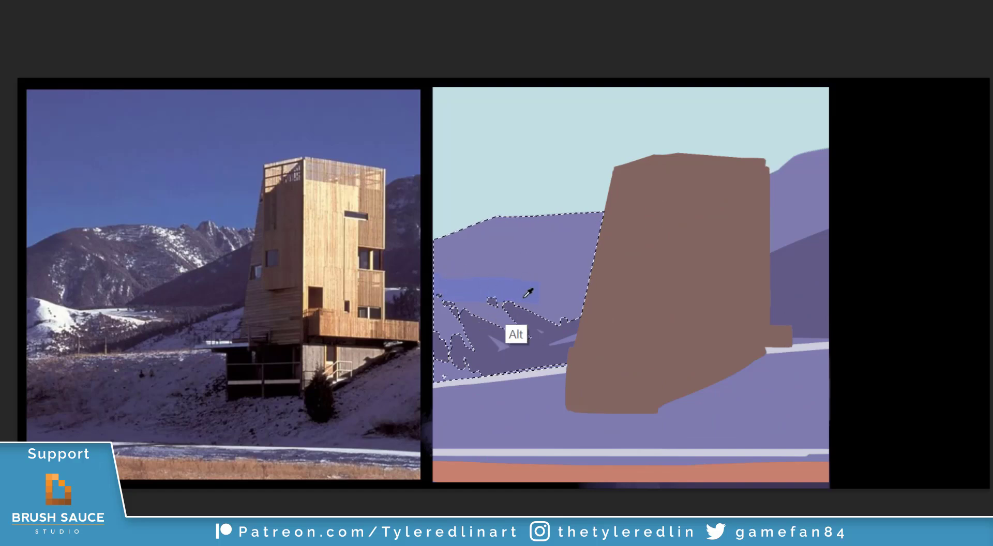
left_click(521, 299, "alt")
key("ctrl+z")
- Paint the far mountain left of the tower light blue, leaving a purple ridge sloping up to the tower
mouse_move(536, 293)
left_mouse_down()
mouse_move(439, 279)
mouse_move(558, 292)
mouse_move(589, 276)
left_mouse_up()
key("ctrl+z")
key("alt")
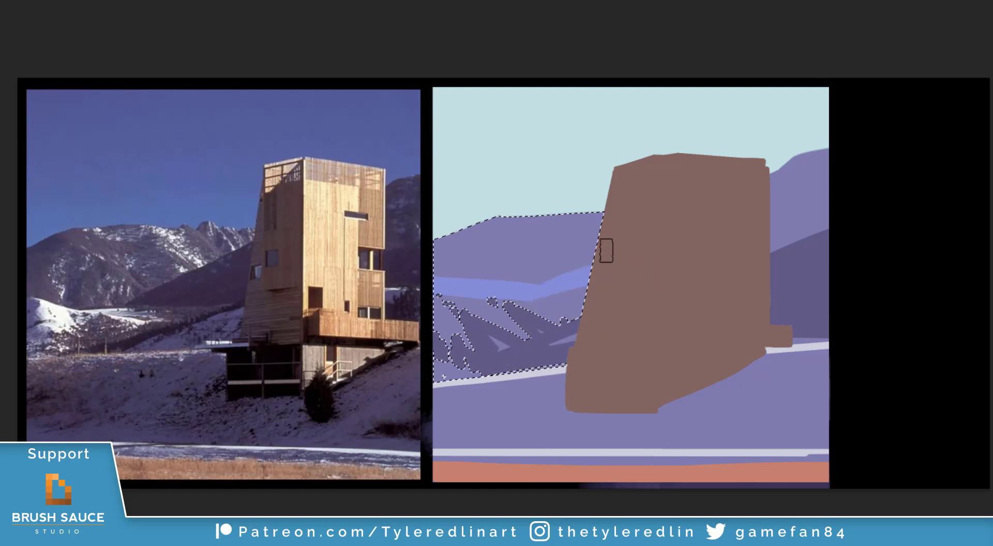
mouse_move(603, 249)
left_mouse_down()
mouse_move(582, 264)
mouse_move(558, 225)
mouse_move(458, 254)
mouse_move(443, 240)
left_mouse_up()
key("alt")
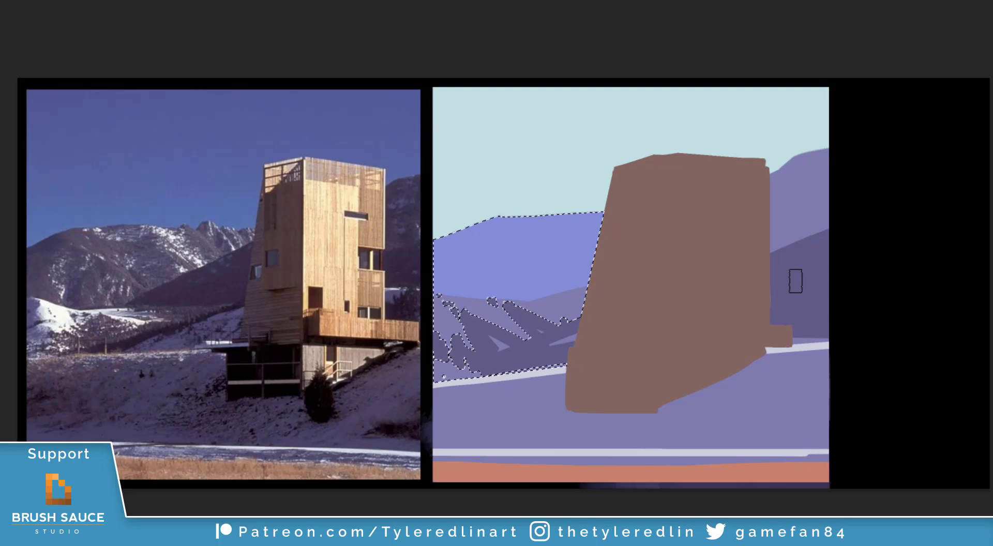
key("alt")
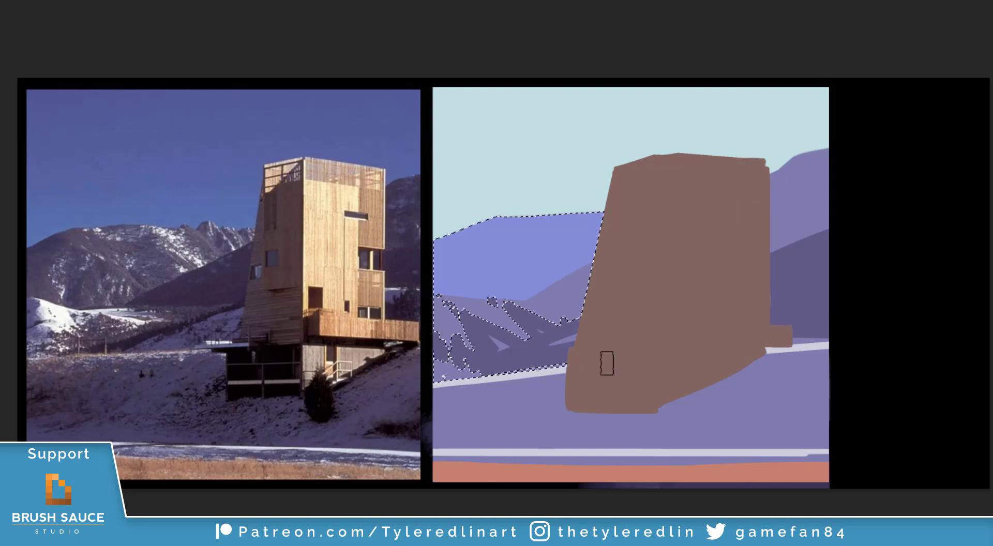
- Paint a pale snow slope among the dark patches below the blue mountain, using a tilted 40 px brush
key("alt")
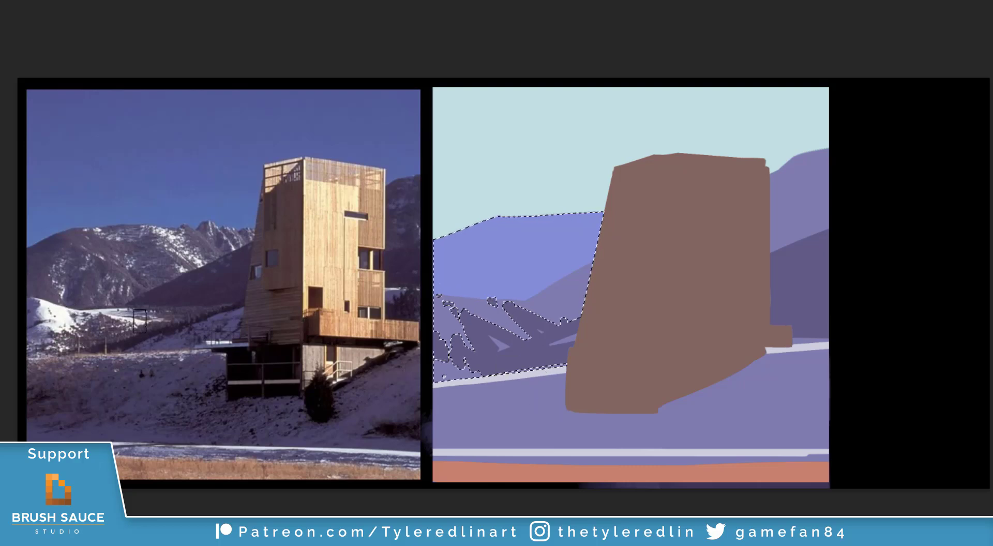
right_click(601, 330)
left_click(687, 284)
left_click(650, 297)
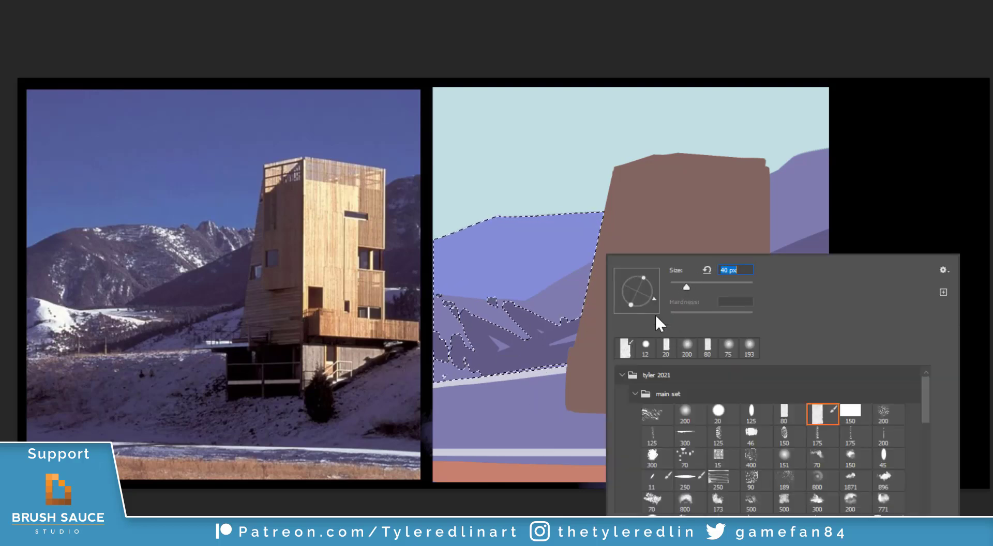
left_click(454, 306)
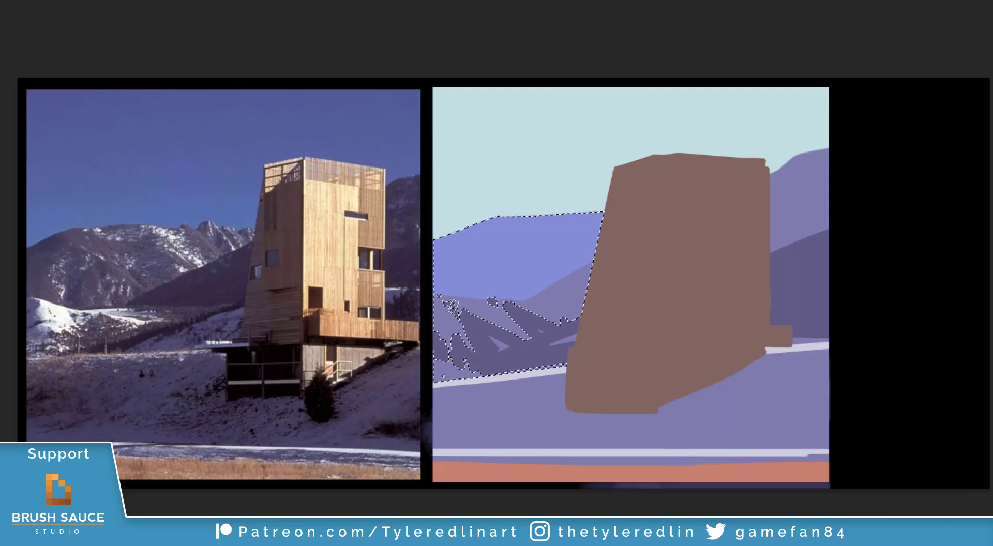
left_click_drag(454, 300, 494, 317)
key("ctrl+z")
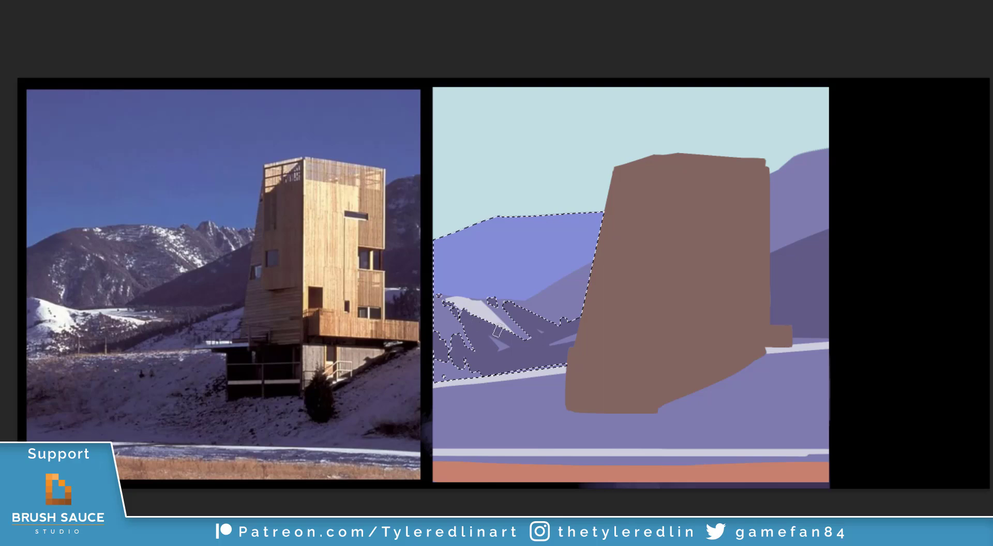
- Add a narrower pale snow streak near the picture's left edge, trim its edges and clear the selection
right_click(506, 324)
mouse_move(446, 306)
left_mouse_down()
mouse_move(458, 310)
mouse_move(461, 334)
mouse_move(446, 330)
left_mouse_up()
left_click(445, 332, "alt")
left_click(457, 324, "alt")
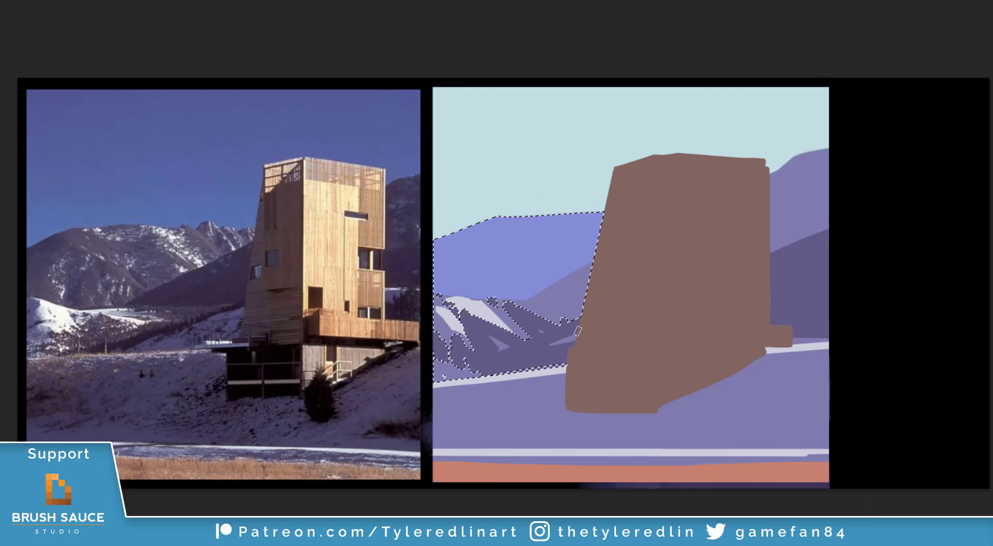
key("ctrl+d")
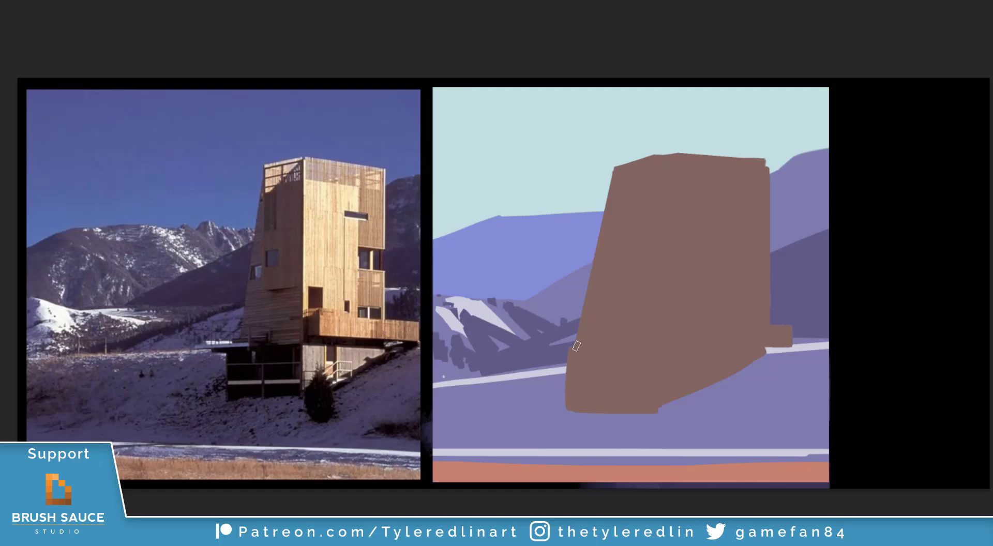
- Paint a thin pale snow line beside the tower's left edge and roughen the dark tree line above it
mouse_move(544, 341)
left_mouse_down()
mouse_move(596, 335)
mouse_move(545, 342)
left_mouse_up()
key("ctrl+z")
left_click_drag(553, 325, 569, 305)
left_click(543, 311)
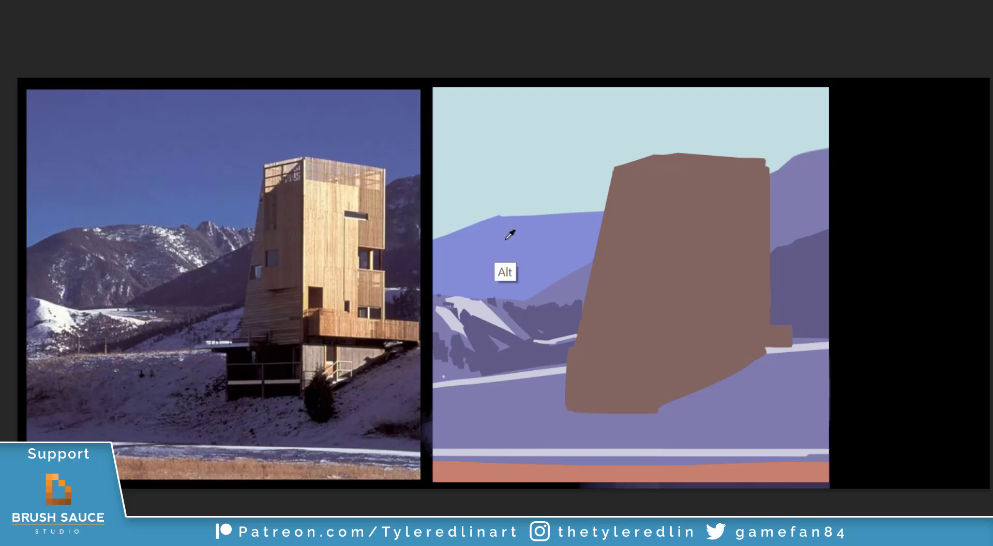
- Round off the blue mountain's skyline left of the tower with the mountain's own light blue
mouse_move(438, 238)
left_mouse_down()
mouse_move(529, 210)
mouse_move(583, 210)
left_mouse_up()
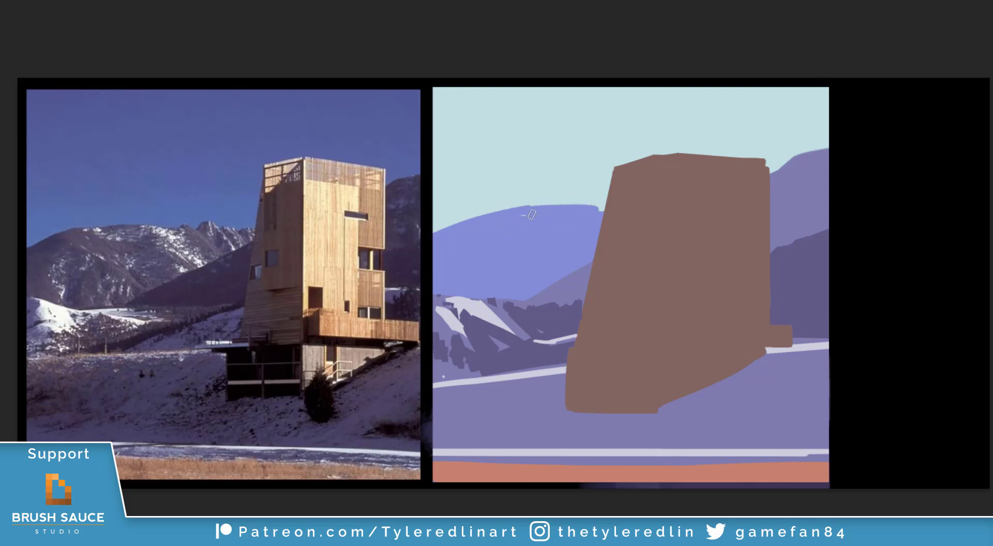
key("ctrl+z")
left_click_drag(503, 220, 585, 212)
left_click(569, 275, "alt")
left_click(474, 309, "alt")
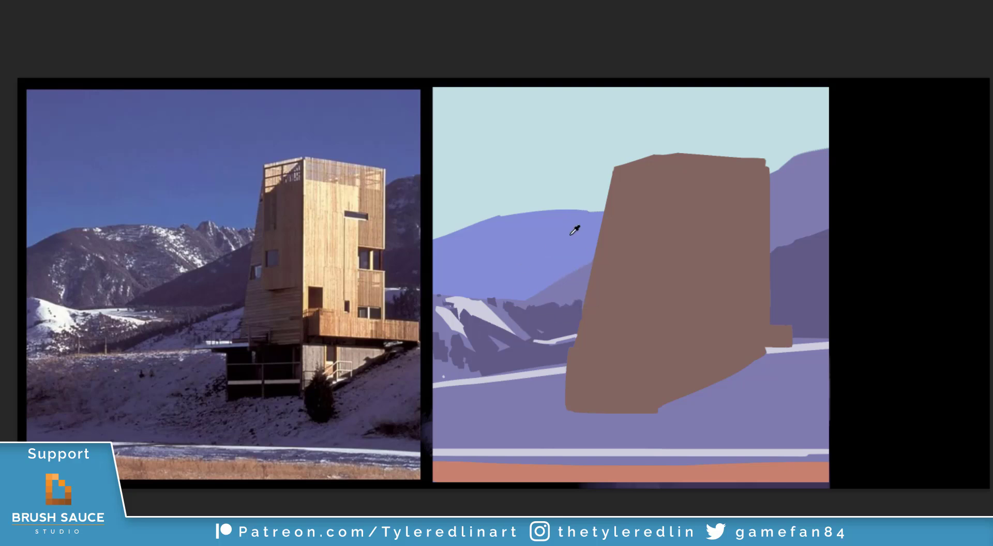
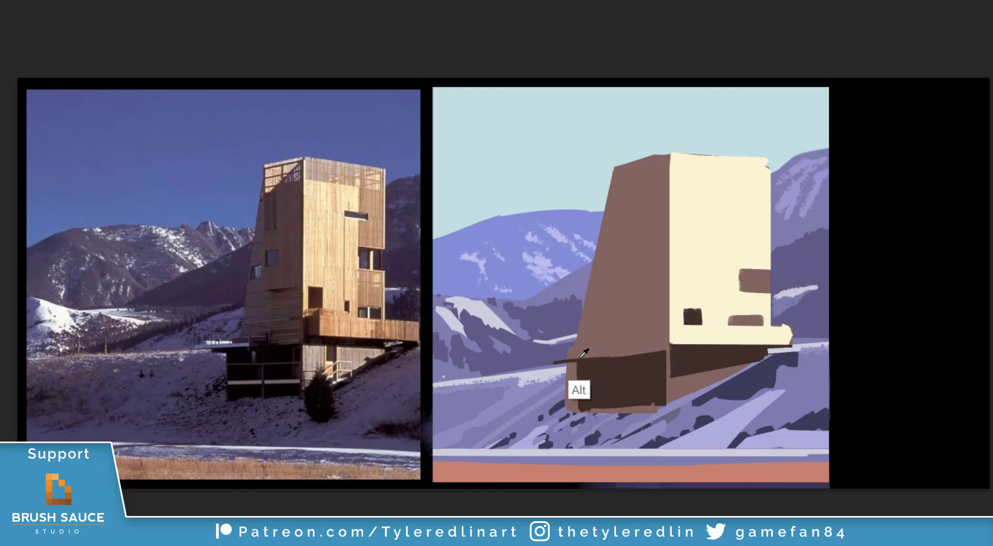
- Paint a brown ledge over the dark base, projecting past the tower's left edge, using a 14 px brush
left_click_drag(555, 358, 617, 353)
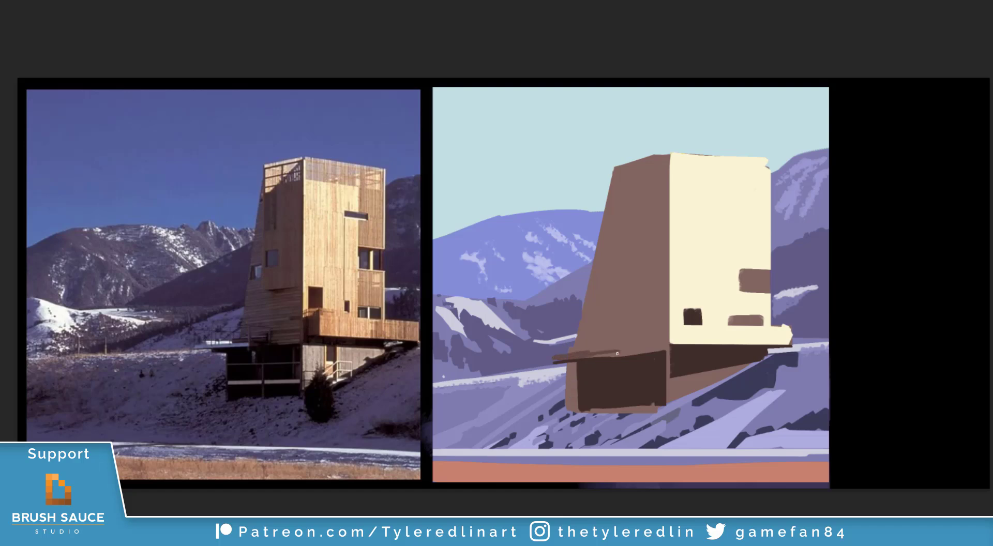
right_click(619, 354)
left_click(700, 287)
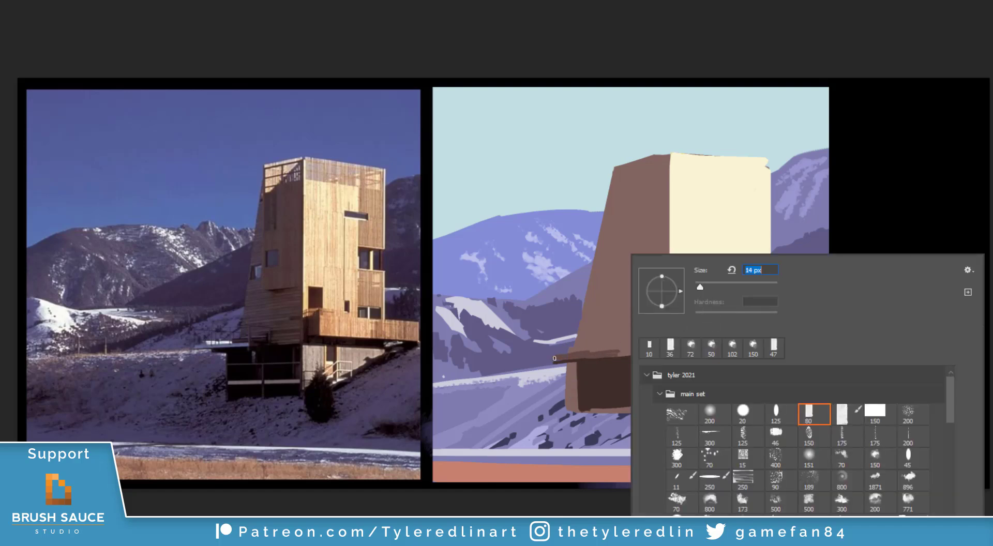
left_click(620, 354)
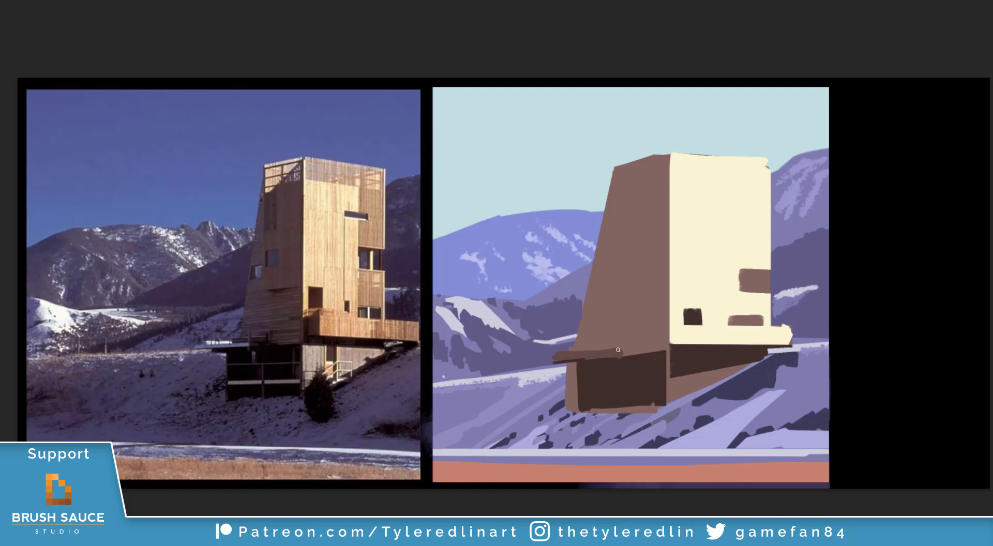
- Sample the tower's brown and paint a short shaded end on the left of the cream balcony
left_click(622, 366, "alt")
left_click(651, 316, "alt")
mouse_move(682, 345)
left_mouse_down()
mouse_move(682, 327)
mouse_move(676, 346)
left_mouse_up()
key("ctrl+z")
- Paint a cream sunlit triangle in the upper-left corner of the tower's brown side, trimming it with sampled brown
left_click(690, 169, "alt")
mouse_move(644, 165)
left_mouse_down()
mouse_move(618, 189)
mouse_move(616, 171)
mouse_move(617, 195)
mouse_move(637, 166)
mouse_move(623, 169)
mouse_move(617, 186)
mouse_move(644, 161)
left_mouse_up()
left_click(617, 172, "shift")
left_click(657, 165, "alt")
mouse_move(617, 200)
left_mouse_down()
mouse_move(652, 160)
mouse_move(608, 199)
mouse_move(656, 160)
left_mouse_up()
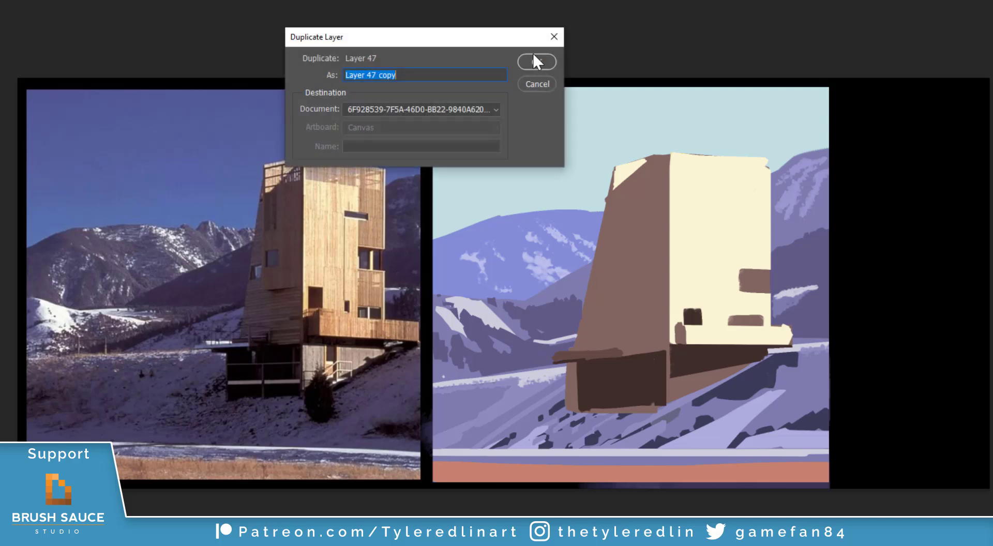
- Duplicate the painting layer and convert the copy to greyscale for a value check
left_click(538, 59)
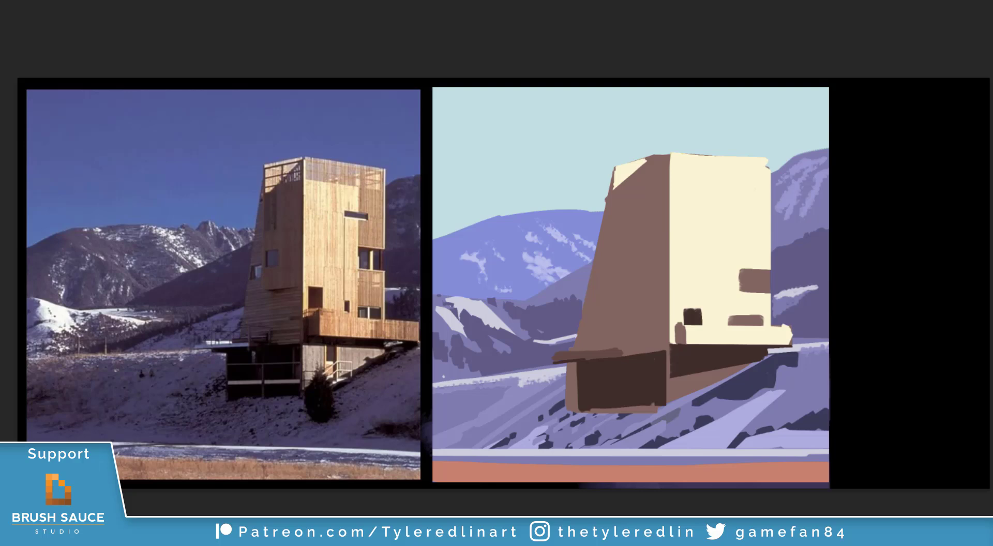
left_click(4, 2)
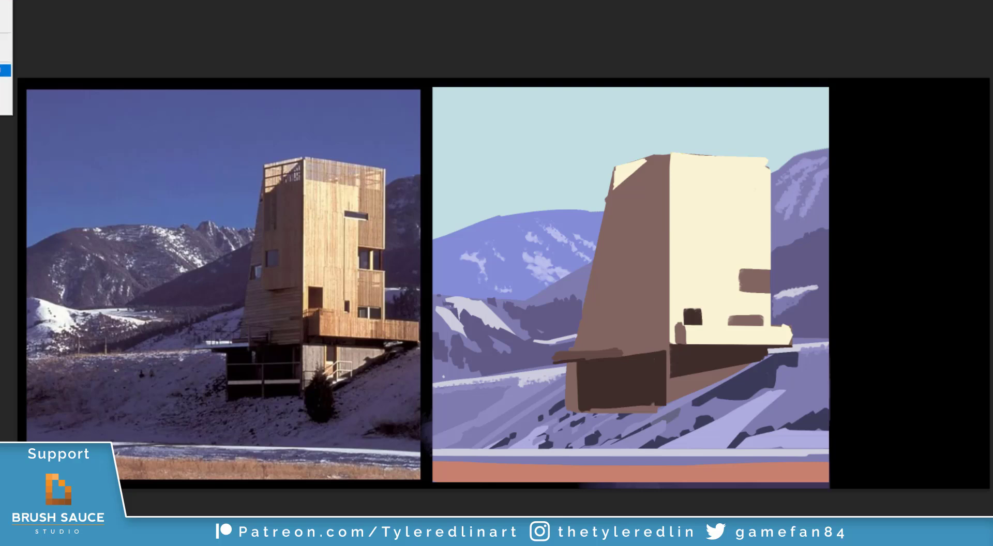
left_click(5, 71)
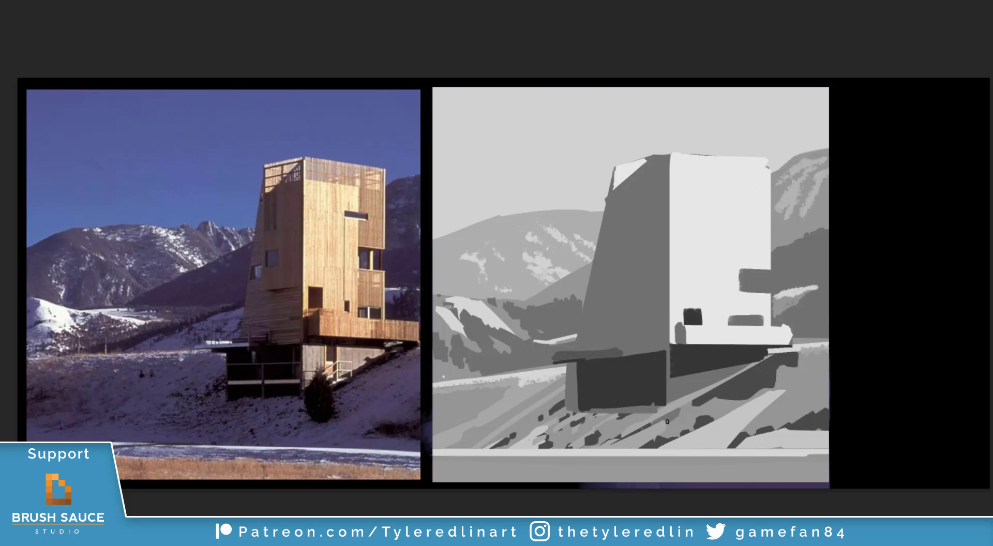
- Outline the tower's shaded side, the projecting ledge and the dark base beneath it with a straight-edged selection
left_click(616, 165)
left_click(554, 354)
left_click(565, 365)
left_click(565, 410)
left_click(668, 409)
left_click(672, 154)
left_click(650, 155)
left_click(615, 190)
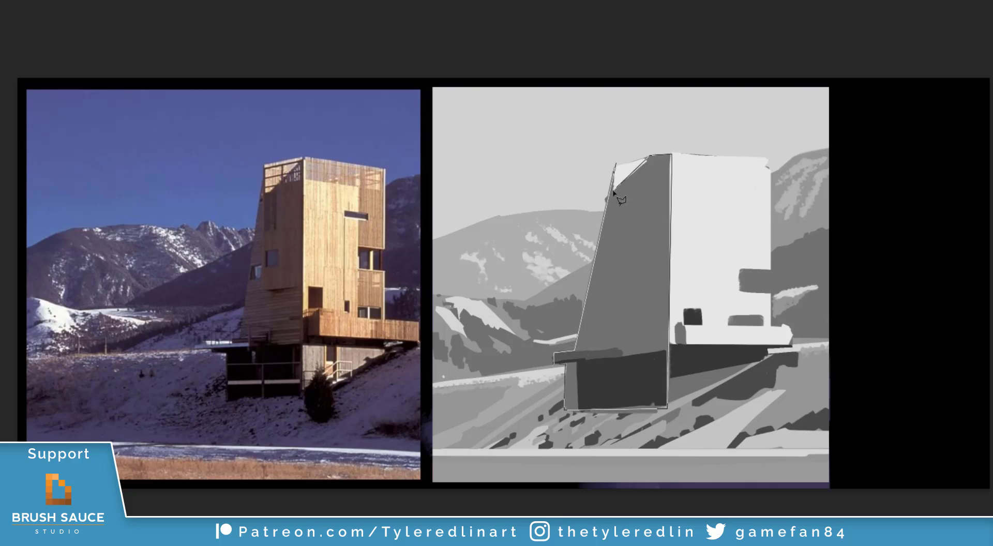
left_click(616, 168)
key("ctrl+z")
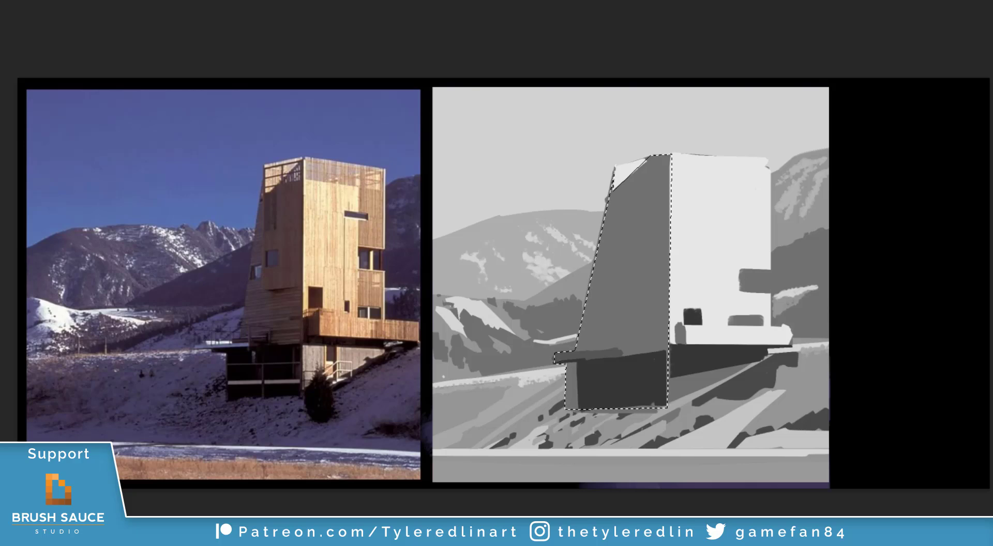
- Return to the colour view and repaint the tower's shaded side in dark plum with a 77 px rectangular brush, then deselect
key("ctrl+y")
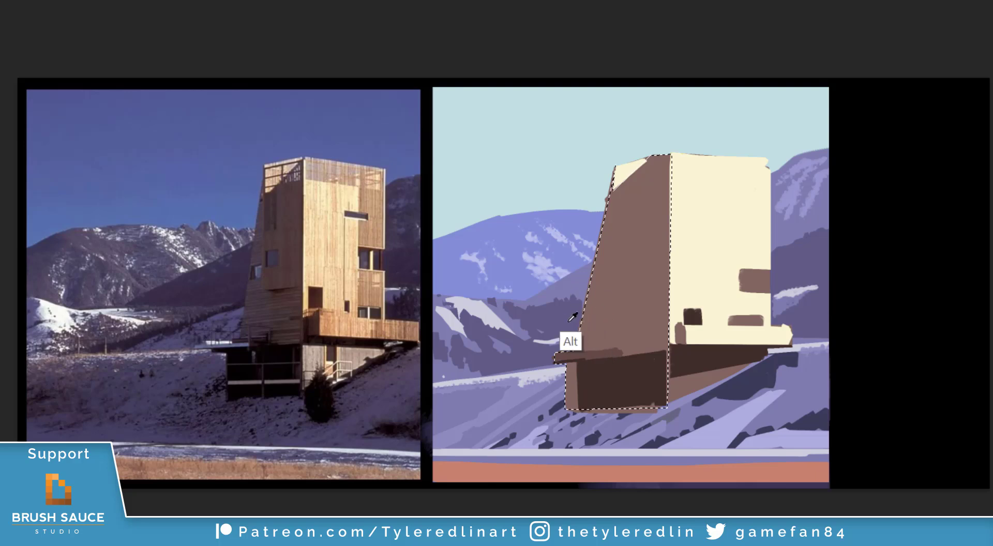
key("ctrl+y")
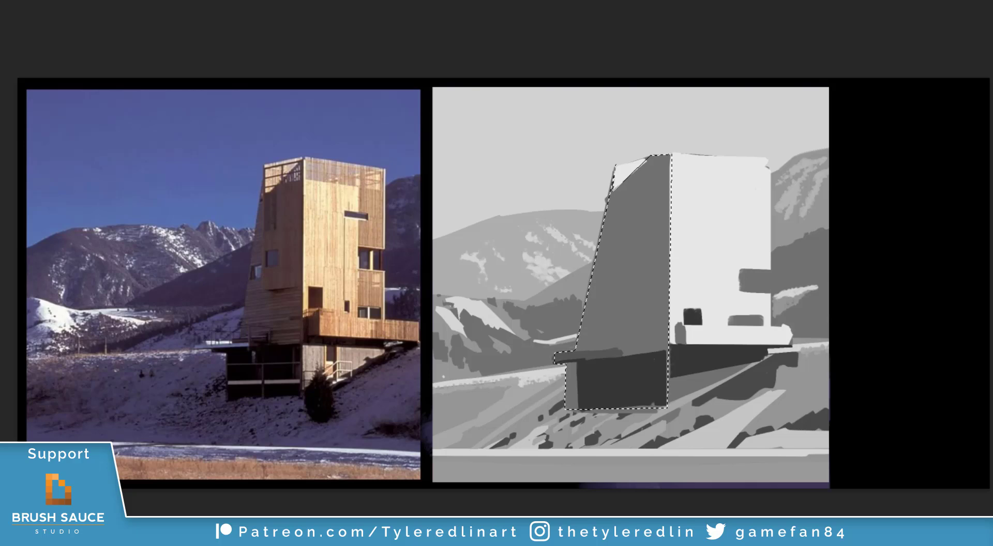
key("ctrl+y")
right_click(614, 293)
left_click(716, 282)
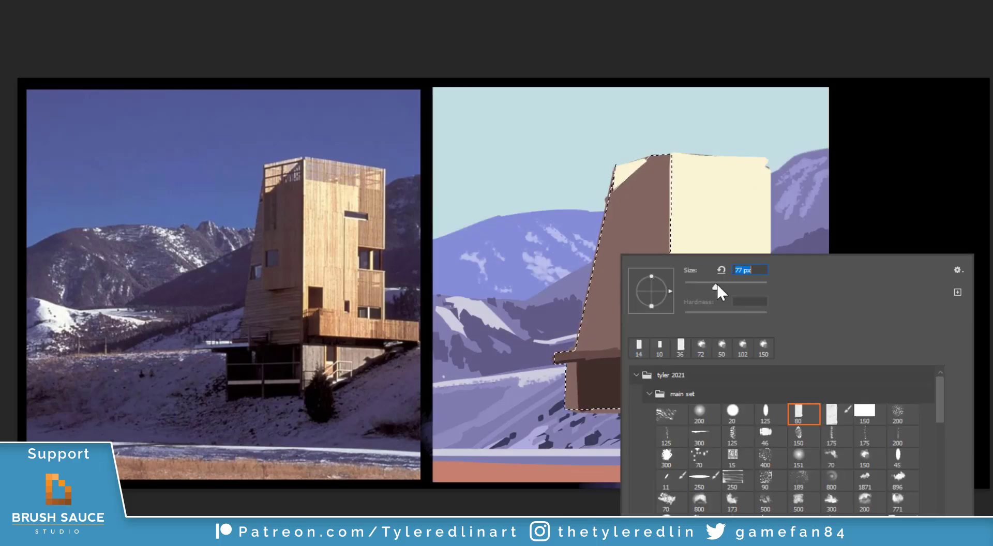
key("Return")
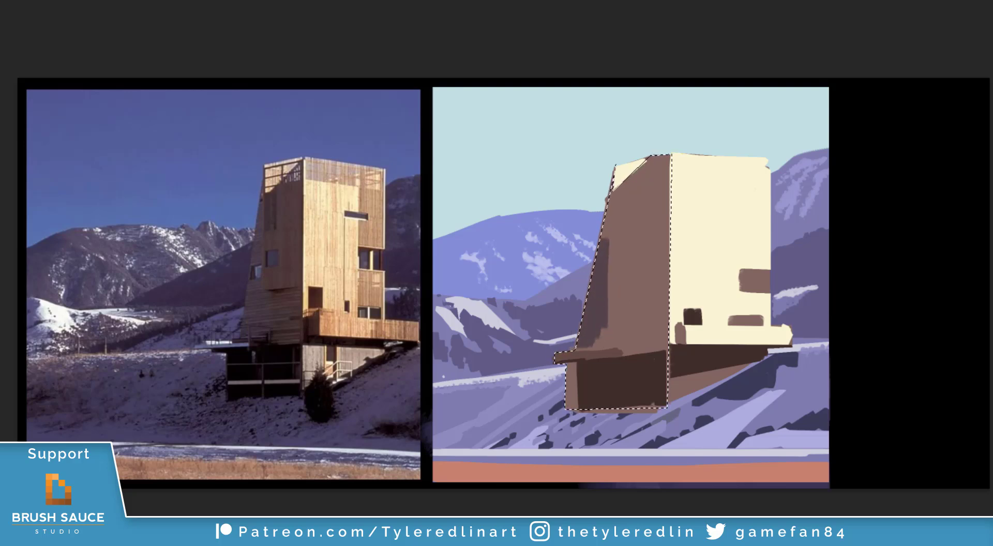
key("ctrl+z")
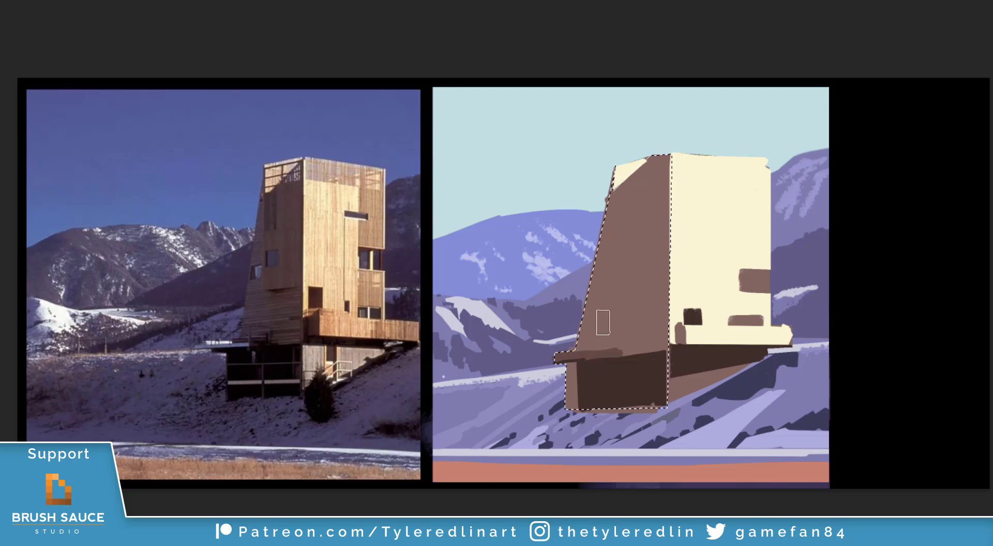
mouse_move(577, 340)
left_mouse_down()
mouse_move(613, 207)
mouse_move(649, 166)
mouse_move(623, 261)
mouse_move(664, 176)
mouse_move(657, 344)
mouse_move(636, 321)
mouse_move(603, 348)
mouse_move(638, 342)
left_mouse_up()
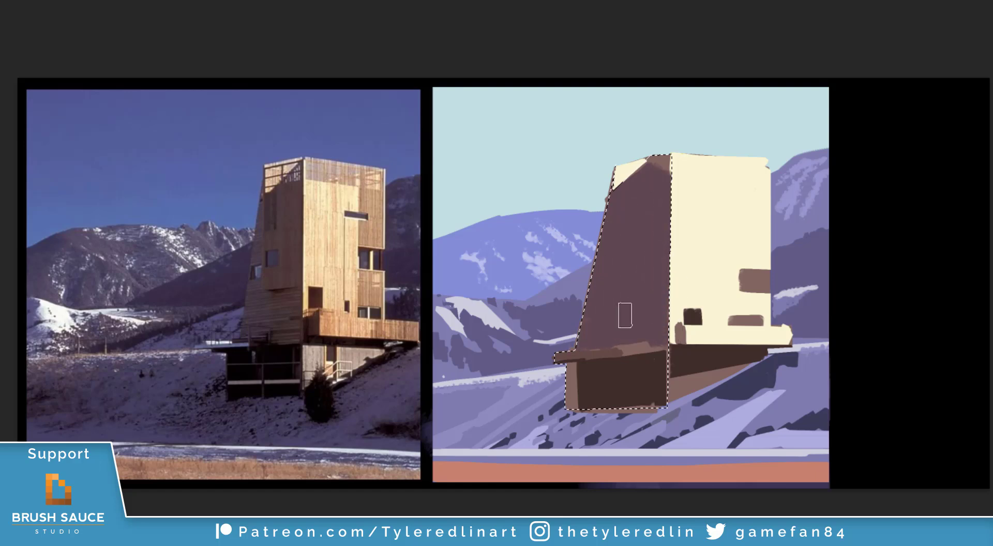
key("ctrl+d")
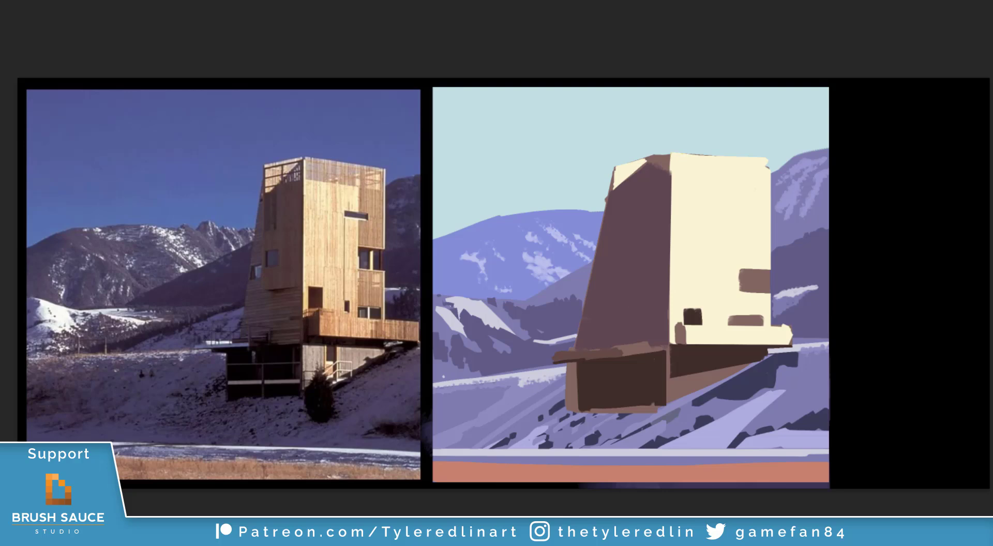
left_click(536, 360, "alt")
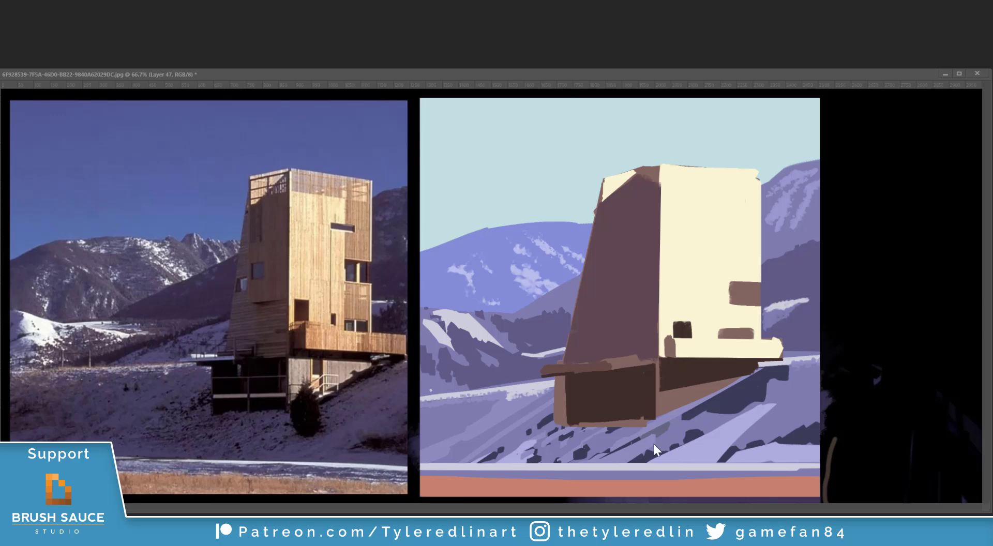
- Zoom out the study and place its window side by side with the finished tower painting for comparison
key("ctrl+minus")
key("ctrl+minus")
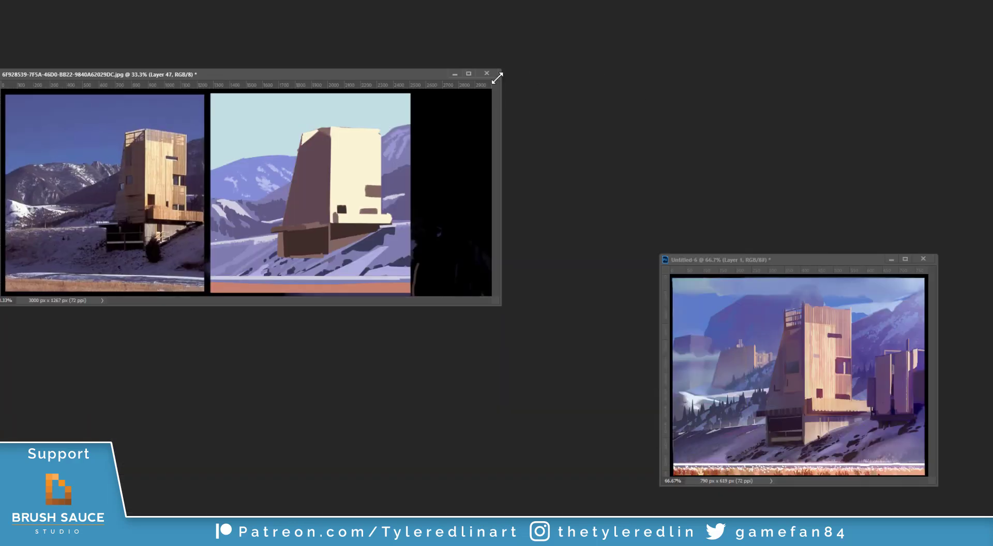
left_click_drag(432, 75, 535, 193)
left_click_drag(732, 263, 670, 197)
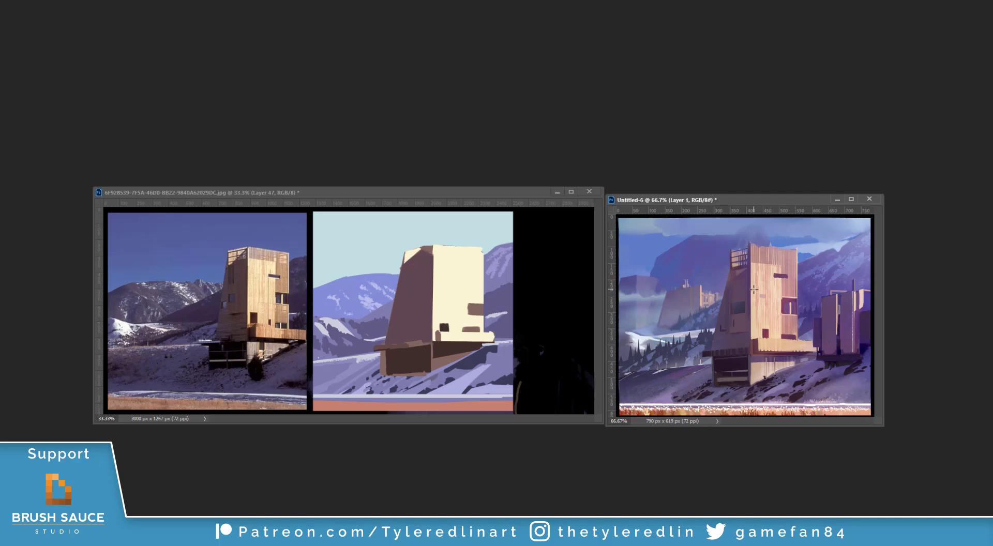
- Select the tower and the whole snowy foreground in the study and copy them onto a separate layer
left_click(489, 192)
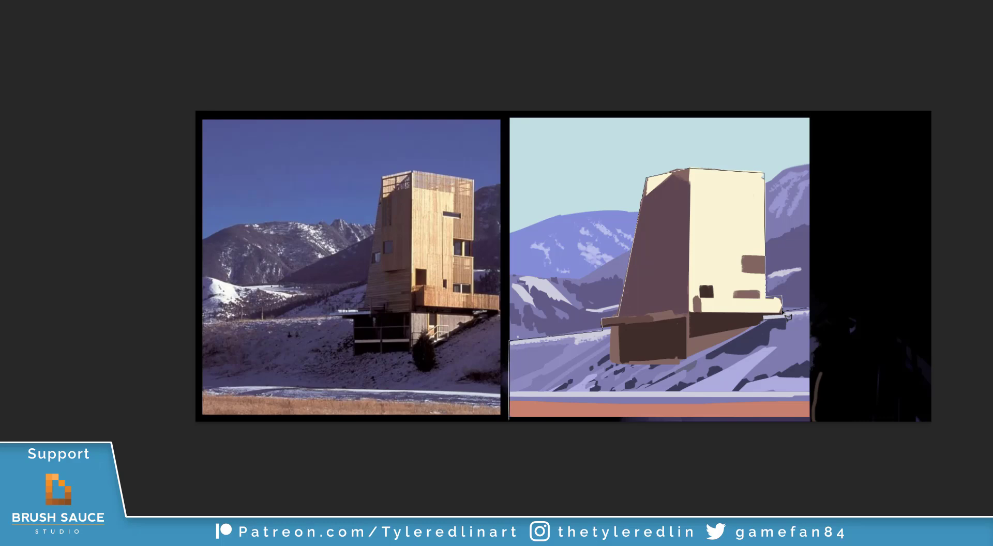
left_click(810, 419)
left_click(810, 310)
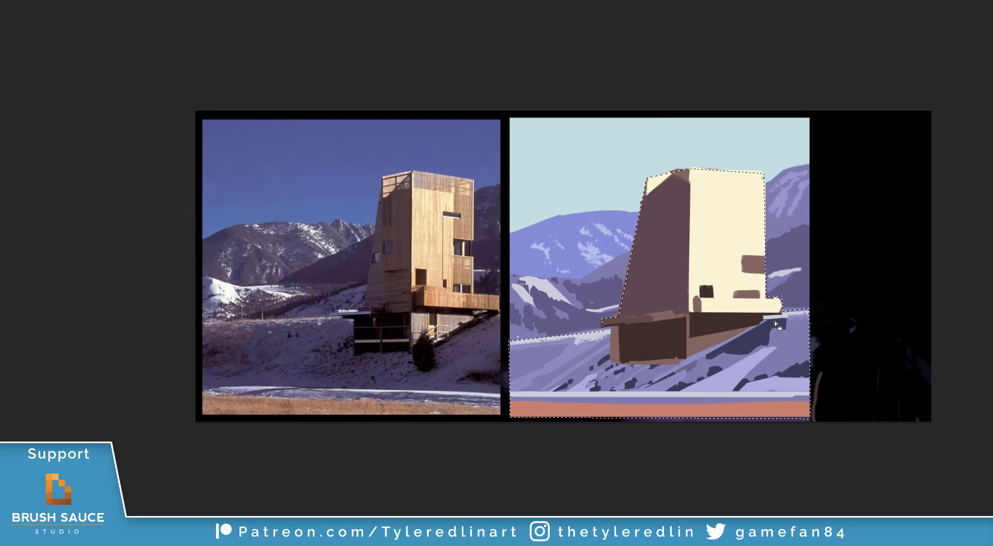
key("ctrl+v")
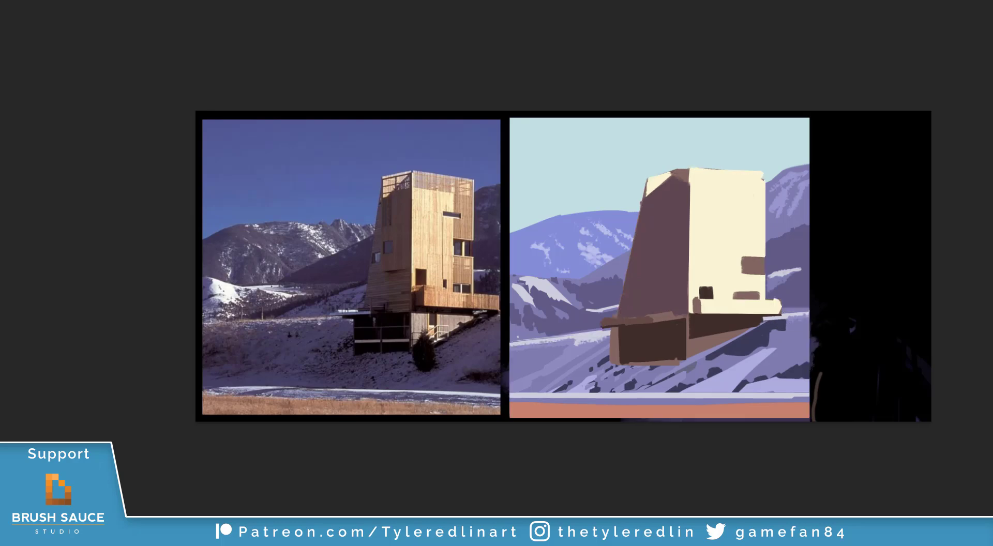
- Darken the copied tower and foreground with Levels, setting the RGB input black point to 24 and lowering the output white
left_click(5, 1)
mouse_move(31, 1)
left_click(106, 1)
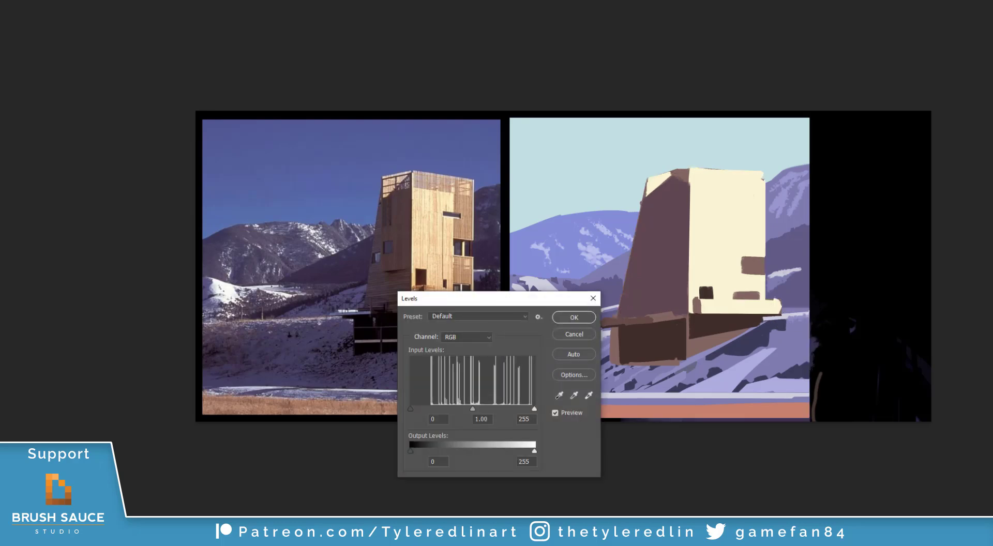
left_click_drag(556, 299, 901, 319)
left_click_drag(759, 433, 768, 433)
mouse_move(756, 477)
left_mouse_down()
mouse_move(767, 477)
mouse_move(757, 477)
left_mouse_up()
mouse_move(881, 475)
left_mouse_down()
mouse_move(805, 474)
mouse_move(831, 475)
left_mouse_up()
- Raise the blue channel's output black level to 41, set the RGB output white to 189 and apply the Levels adjustment
left_click(813, 361)
left_click(806, 392)
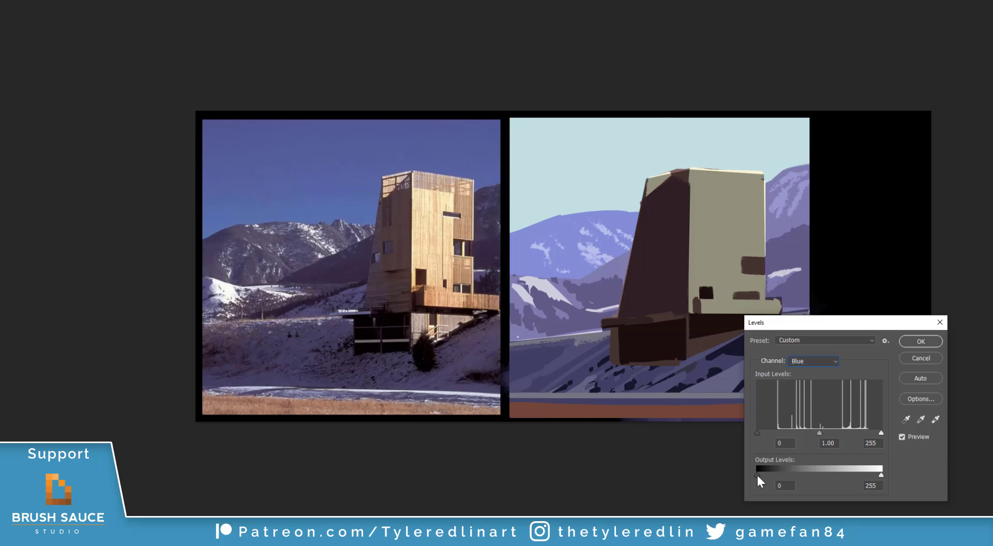
left_click(813, 361)
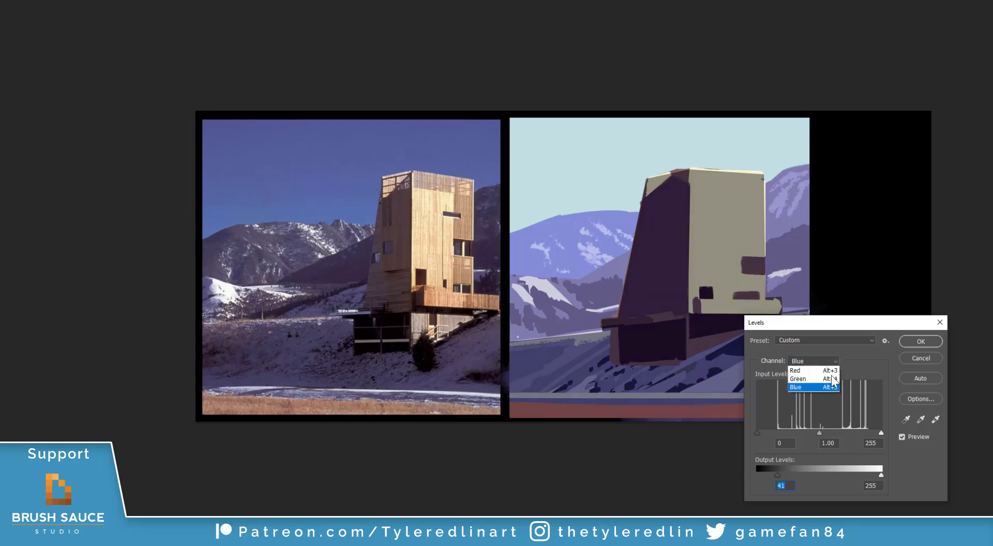
left_click(821, 370)
mouse_move(832, 474)
left_mouse_down()
mouse_move(858, 473)
mouse_move(849, 479)
left_mouse_up()
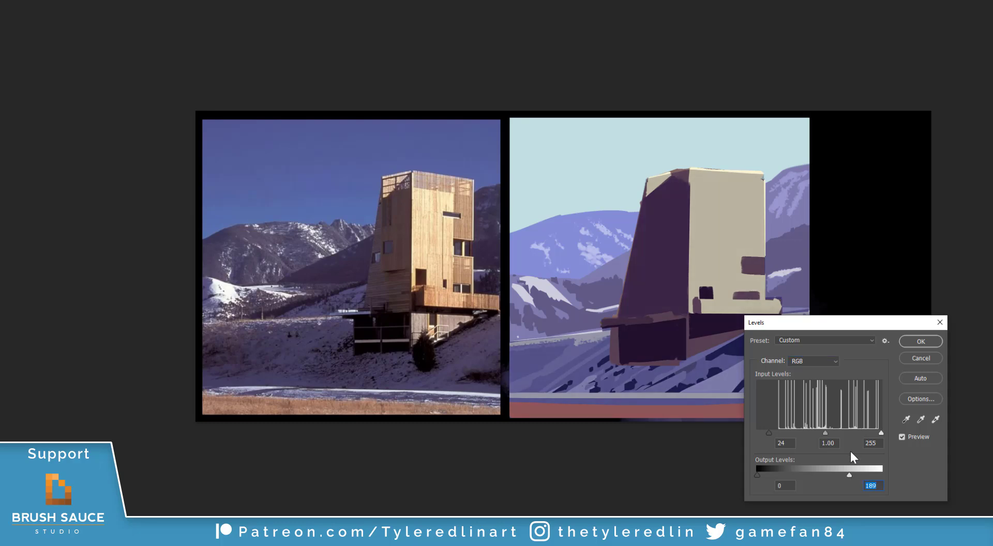
left_click(923, 342)
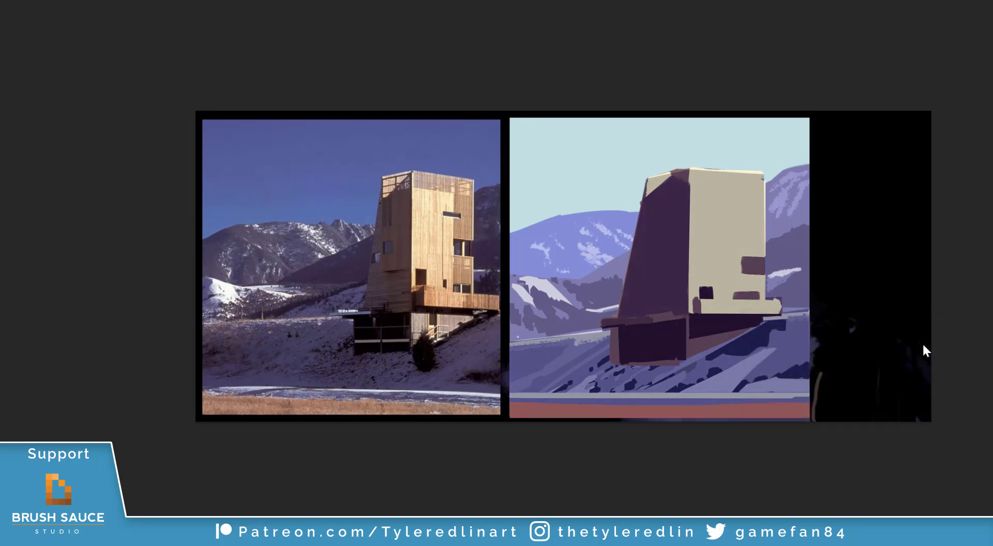
- Brighten the orange ground strip and the snow band above it with broad horizontal strokes
left_click_drag(821, 398, 539, 402)
left_click_drag(539, 402, 810, 410)
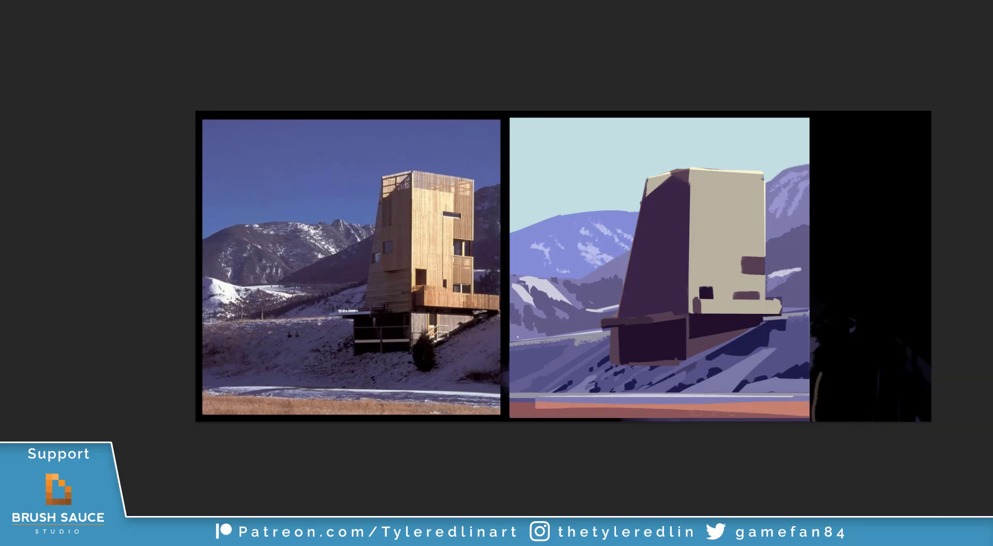
- Select the tower's cream sunlit face, choose a round brush and set the blending mode to Linear Dodge (Add)
left_click(734, 236)
right_click(650, 239)
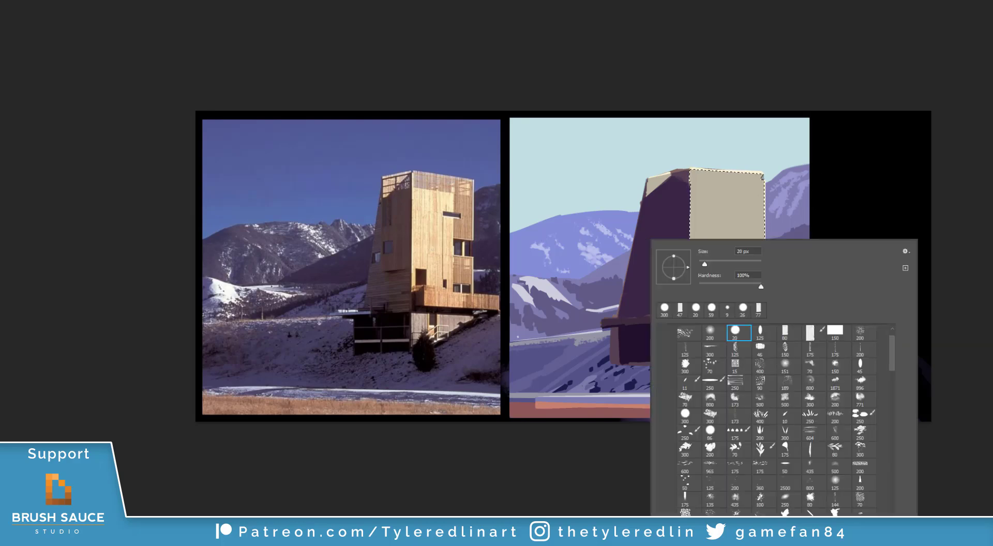
double_click(738, 331)
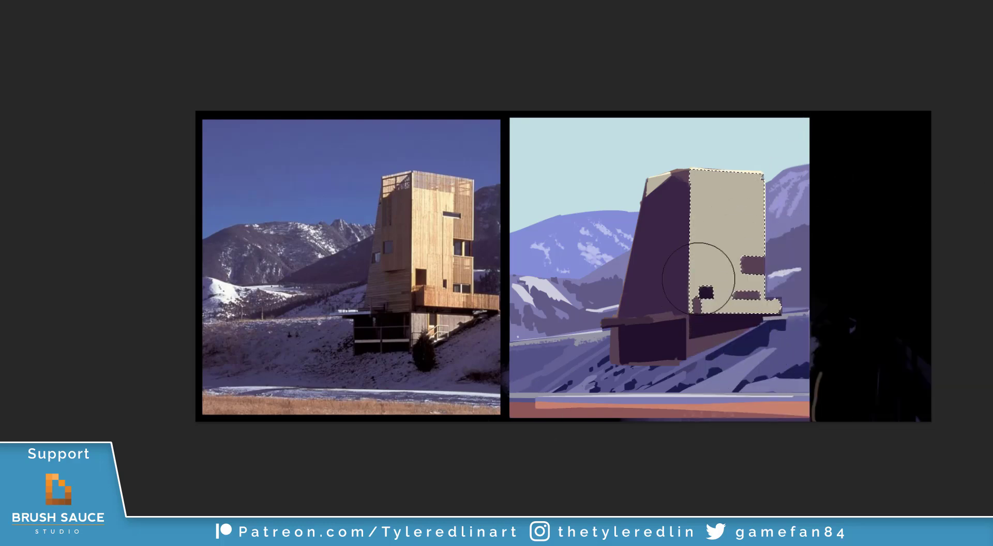
left_click(91, 1)
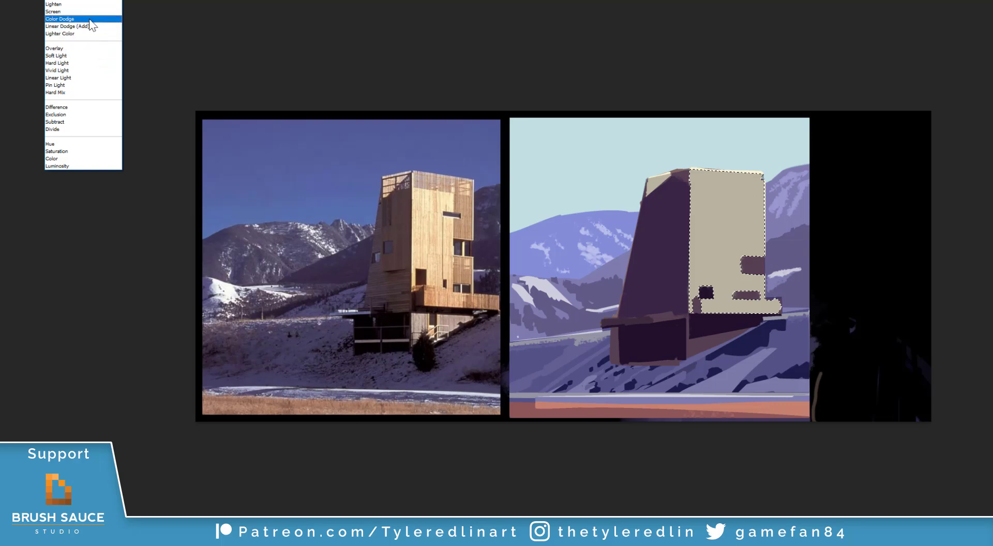
left_click(93, 26)
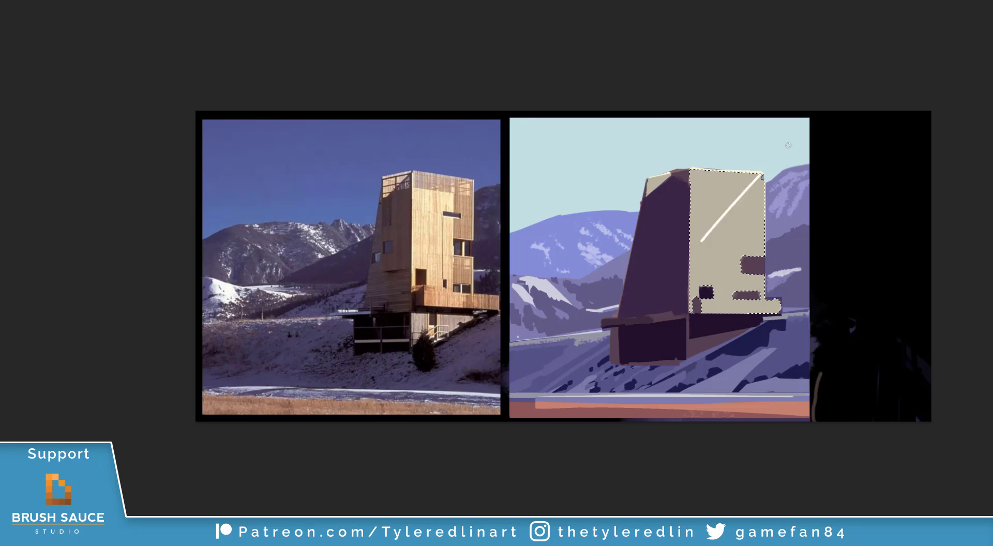
right_click(787, 337)
left_click(851, 340)
left_click_drag(800, 151, 697, 262)
key("ctrl+z")
- Change the brush and blending mode, glaze warm yellow light diagonally over the sunlit face in large soft strokes, and deselect
right_click(734, 255)
left_click(841, 268)
left_click_drag(802, 123, 709, 243)
key("ctrl+z")
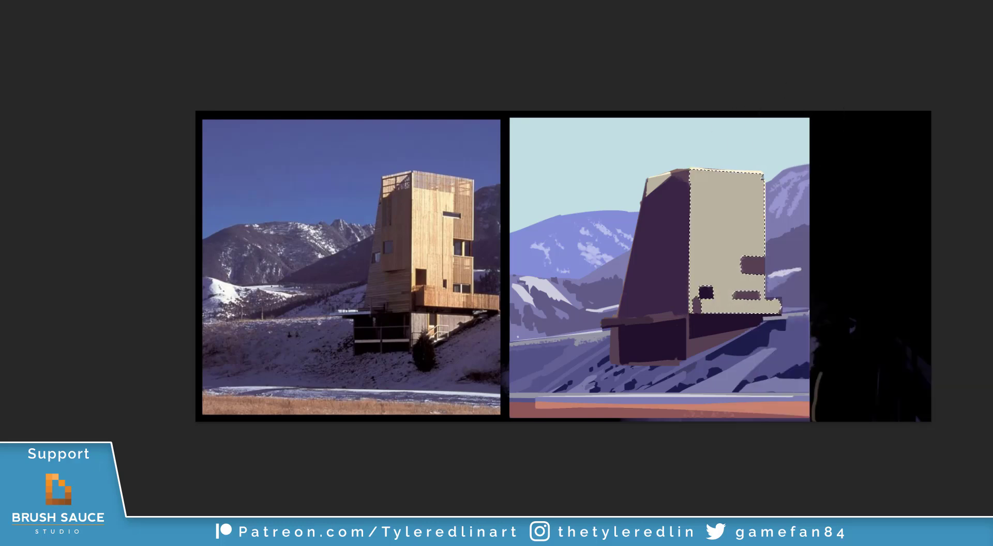
left_click(84, 1)
left_click(89, 50)
left_click_drag(836, 150, 542, 389)
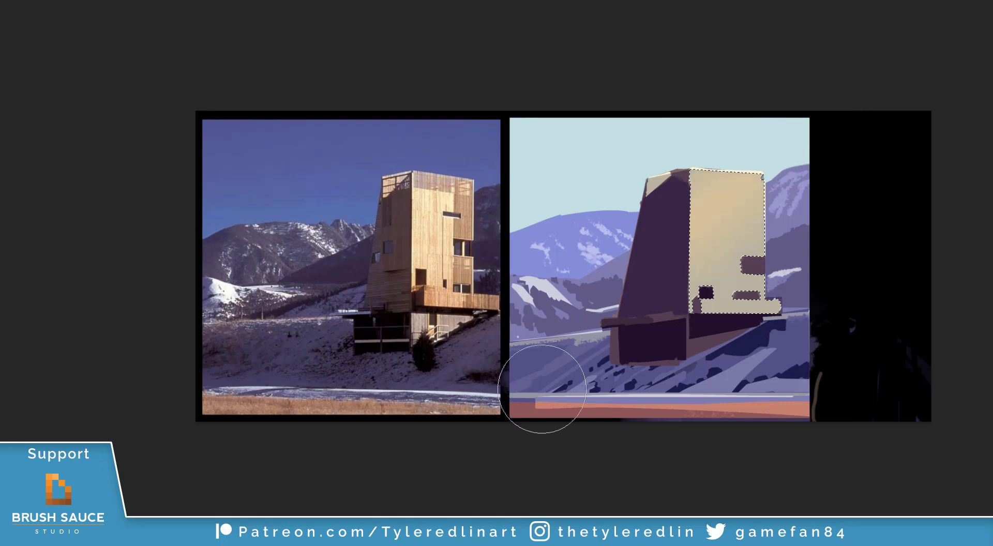
left_click_drag(815, 168, 591, 448)
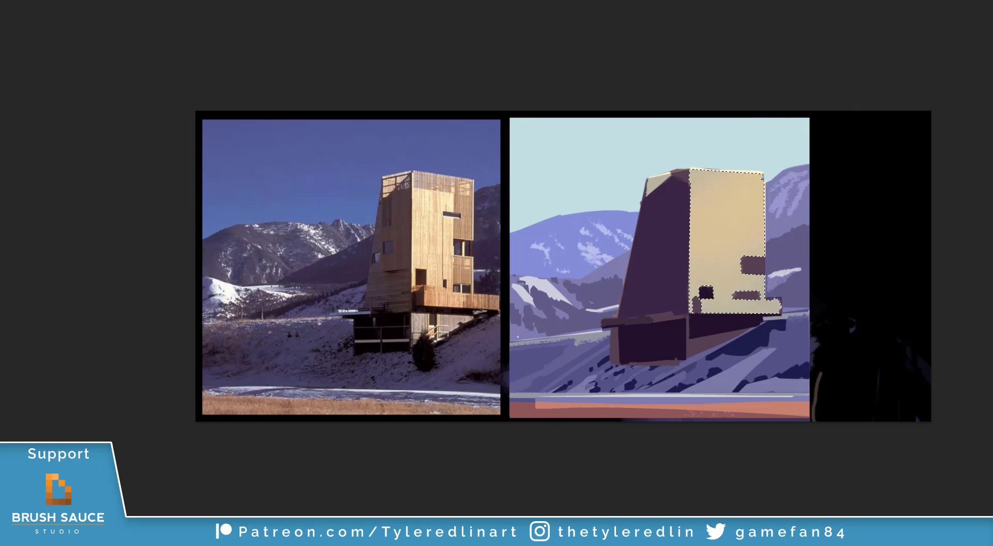
left_click_drag(802, 138, 566, 452)
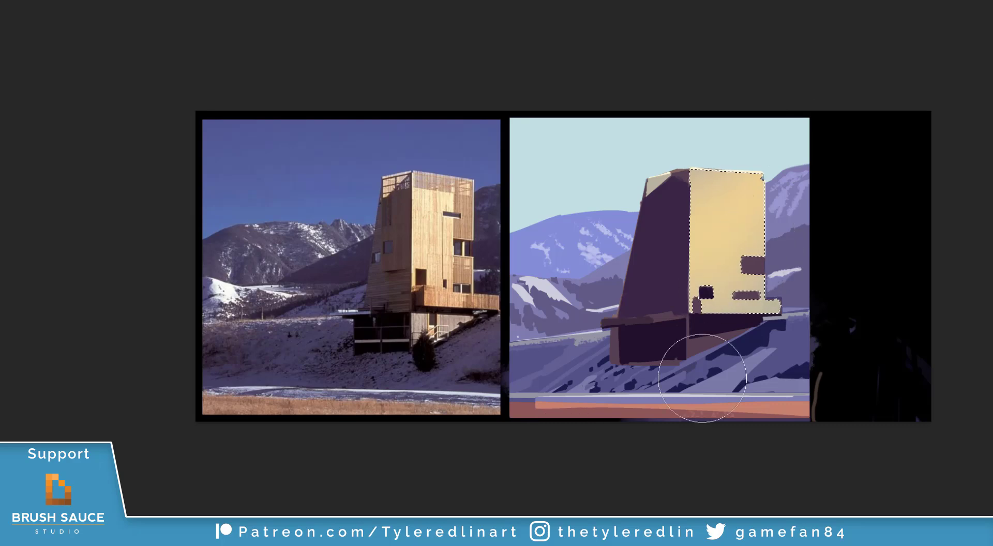
key("ctrl+d")
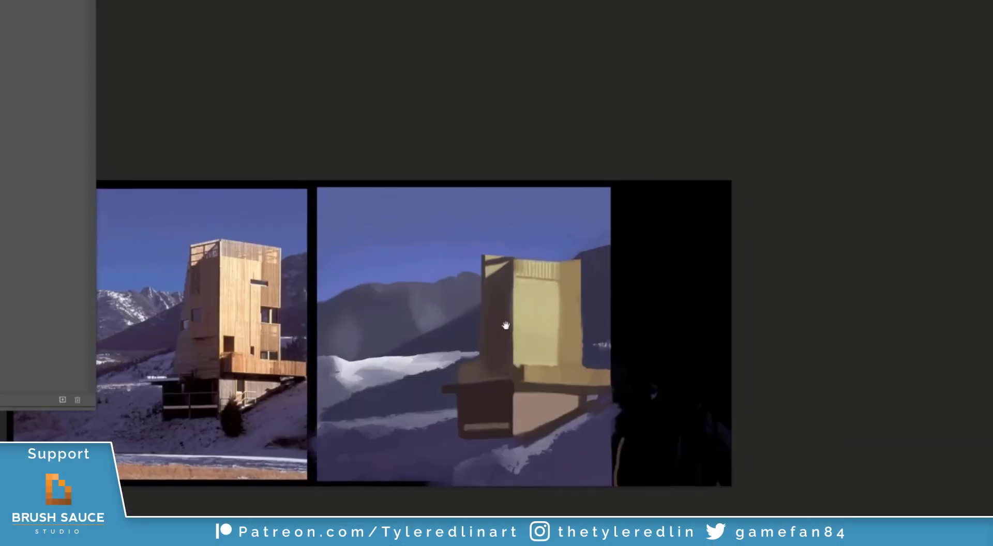
- In the night-blue version of the study, select the tower's sunlit face, its balcony and the pale triangular wall below
left_click_drag(520, 365, 581, 257)
left_click_drag(578, 366, 616, 386)
key("w")
left_click(549, 409, "shift")
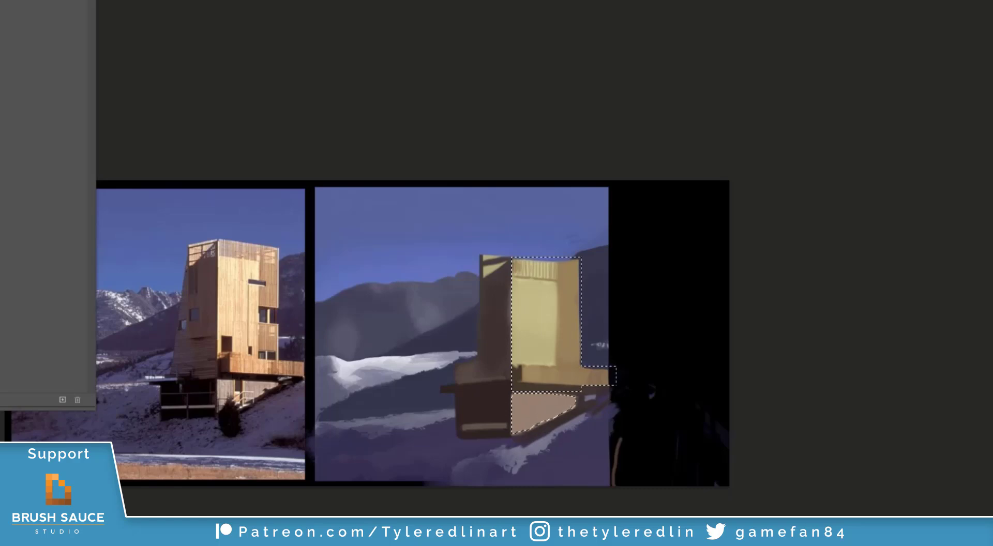
- Brush a warm golden glow over the selected sunlit areas with an enlarged soft round brush at 0% hardness
key("b")
right_click(556, 258)
left_click(623, 388)
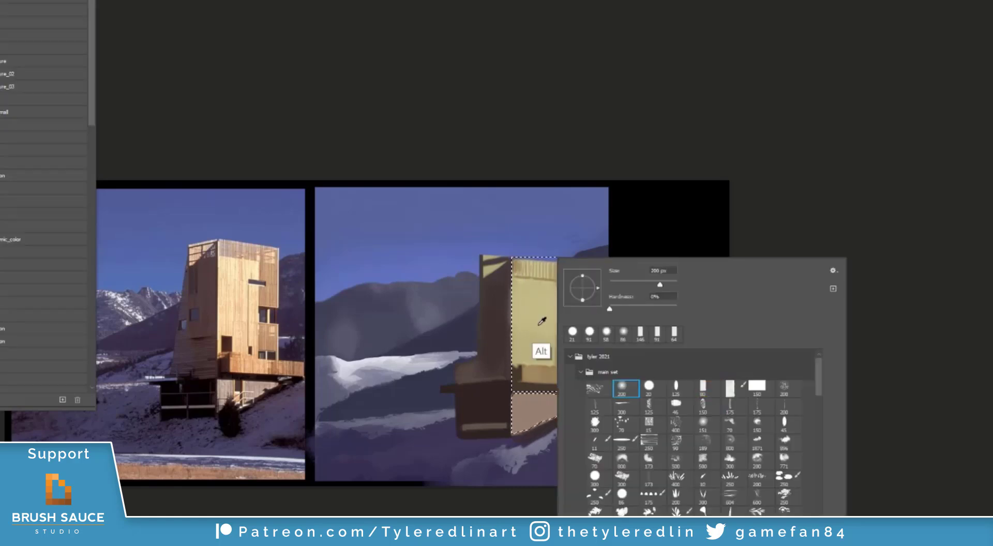
key("Return")
right_click(538, 258)
left_click_drag(642, 285, 650, 284)
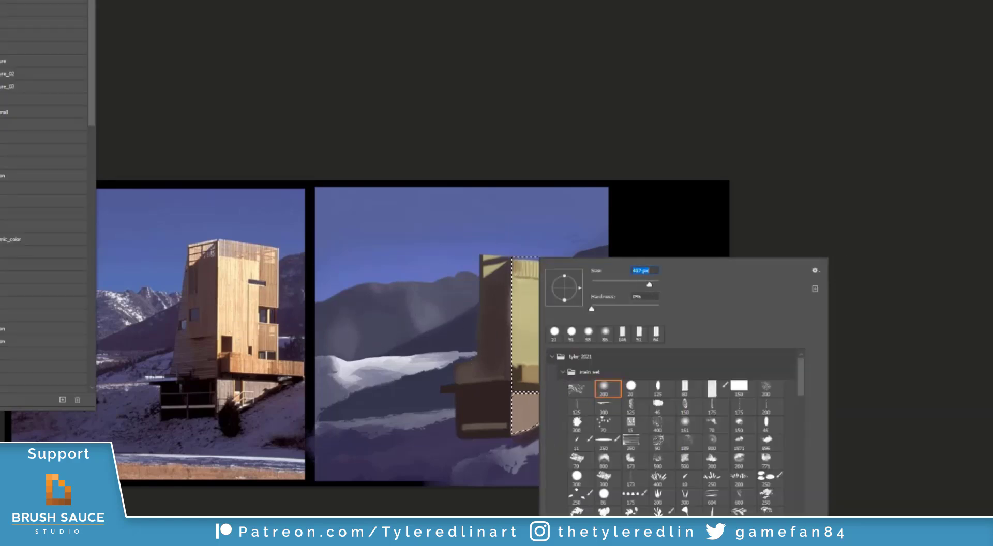
key("Return")
key("Return")
left_click(18, 91)
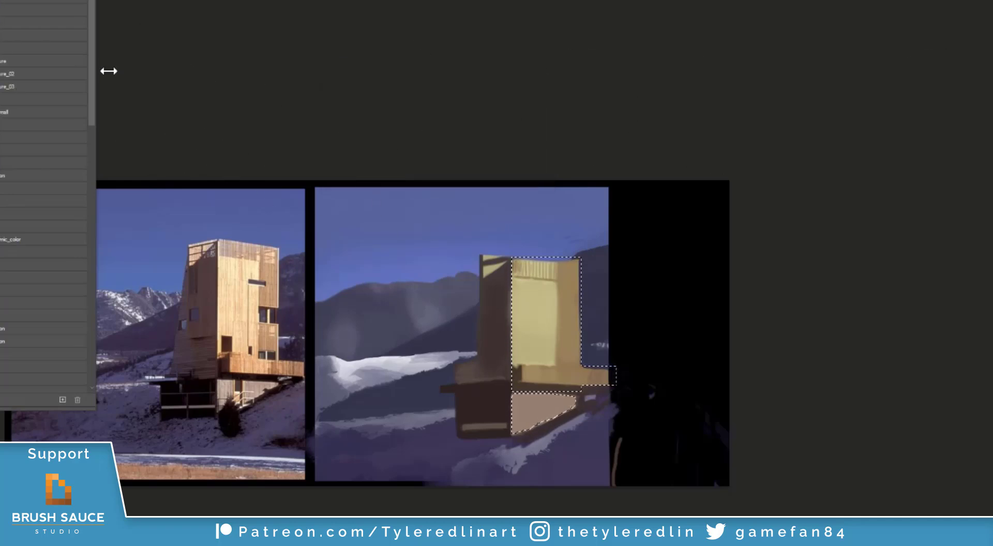
left_click_drag(568, 301, 548, 393)
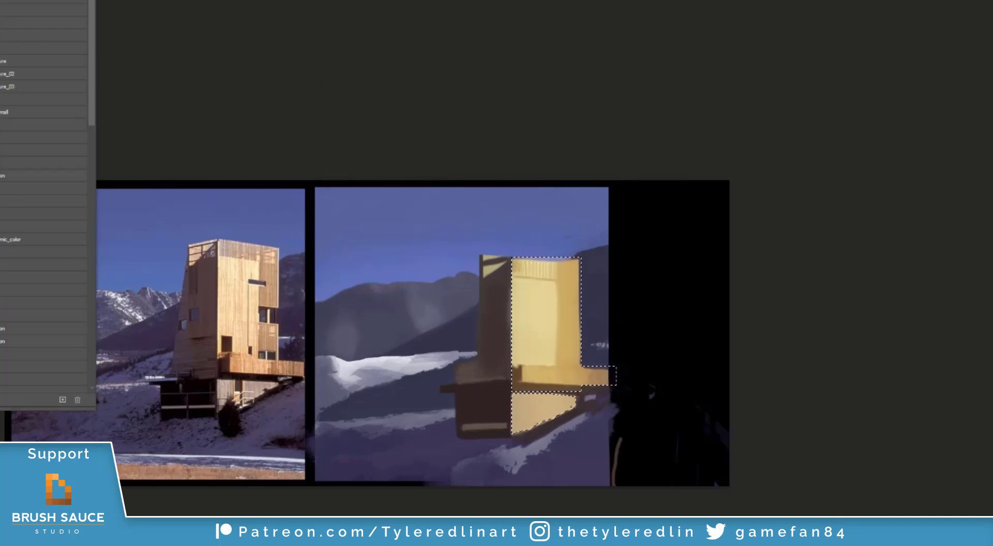
- Undo the golden glow and try other warm glow variants over the selected sunlit areas, undoing each one
key("ctrl+z")
left_click_drag(568, 290, 548, 414)
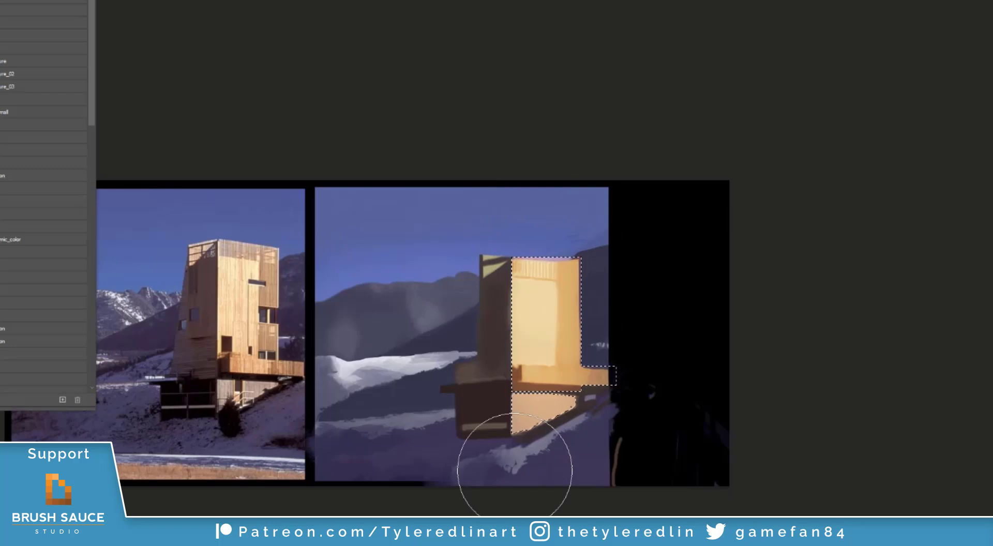
key("ctrl+z")
left_click(13, 91)
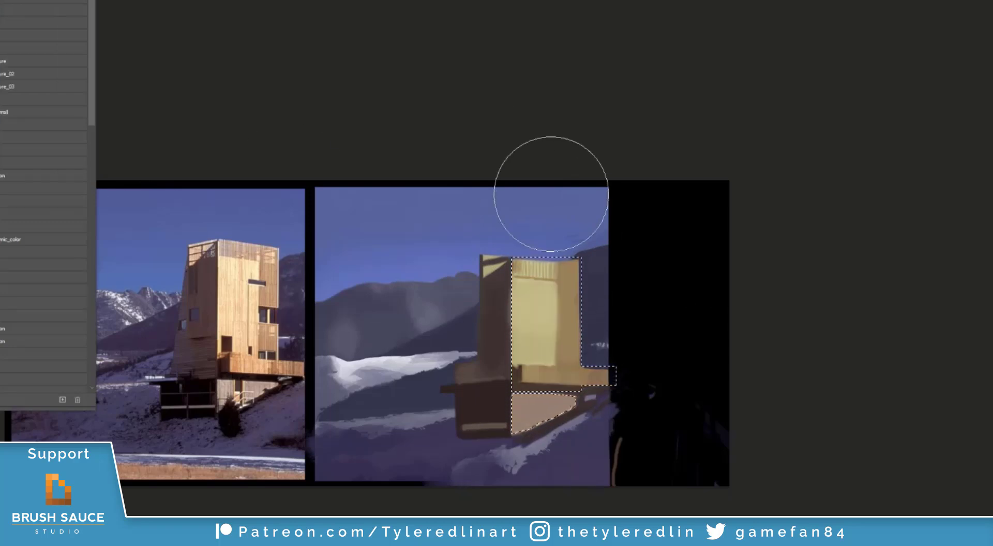
left_click_drag(551, 304, 546, 419)
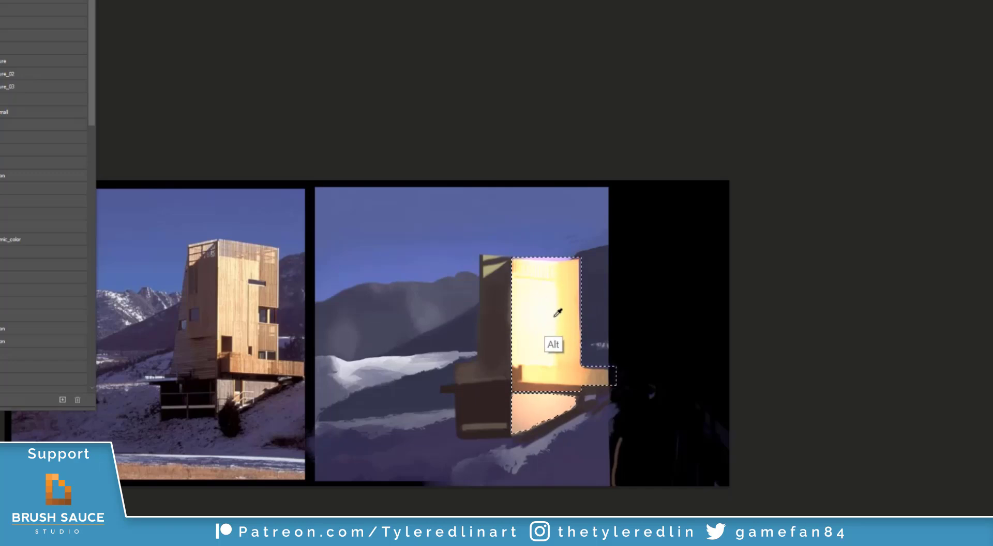
key("ctrl+z")
- Brush a moderate warm golden glow over the selected sunlit face, balcony and lower wall, and clear the selection
left_click(13, 46)
mouse_move(548, 331)
left_mouse_down()
mouse_move(553, 423)
mouse_move(550, 533)
left_mouse_up()
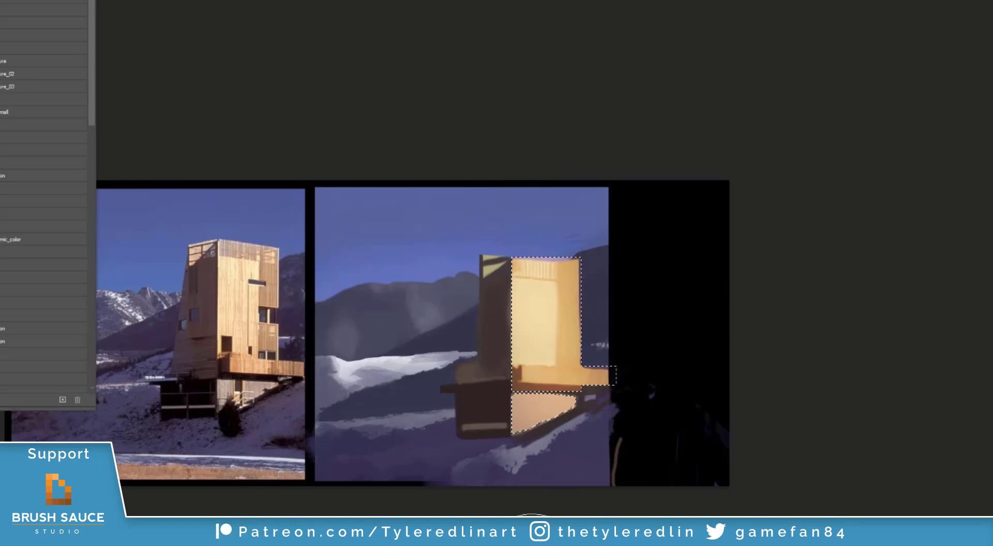
key("ctrl+d")
left_click_drag(506, 504, 632, 455)
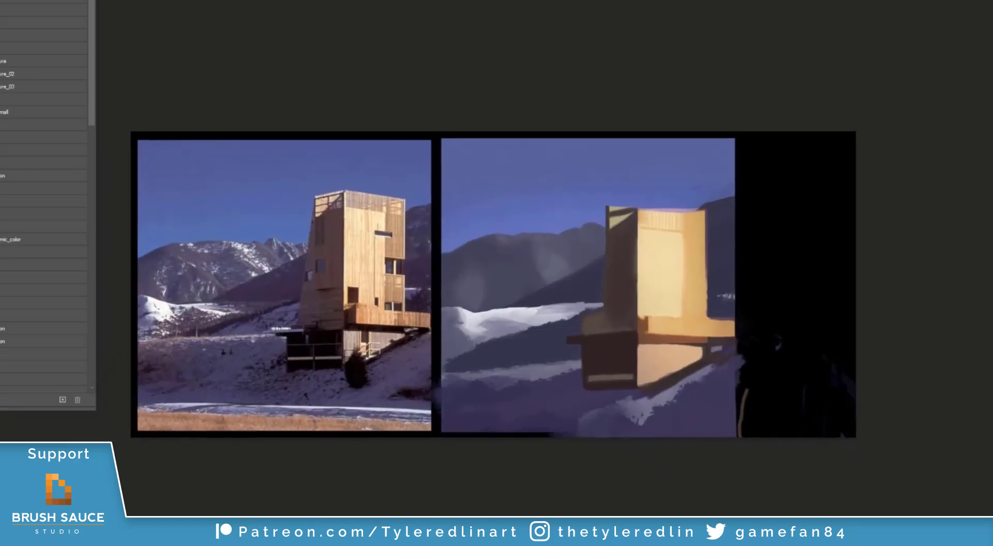
- Select the tower's dark shaded side with a polygonal outline running from the roof down to the base
key("l")
left_click(638, 389, "alt")
left_click(638, 208, "alt")
left_click(606, 210)
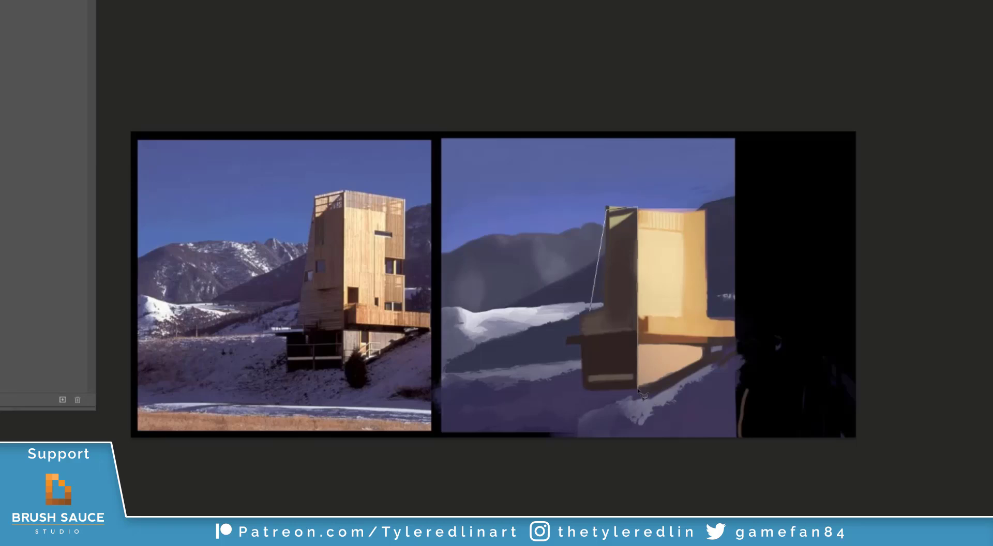
left_click(582, 389)
left_click(638, 390)
- Paint muted purple-brown shadow tones over the selected shaded side, sampling colours from the study and the reference photo
key("b")
right_click(628, 295)
key("Escape")
left_click(608, 297, "alt")
mouse_move(596, 315)
left_mouse_down()
mouse_move(615, 222)
mouse_move(618, 324)
left_mouse_up()
left_click(328, 291, "alt")
key("ctrl+plus")
left_click(246, 329, "alt")
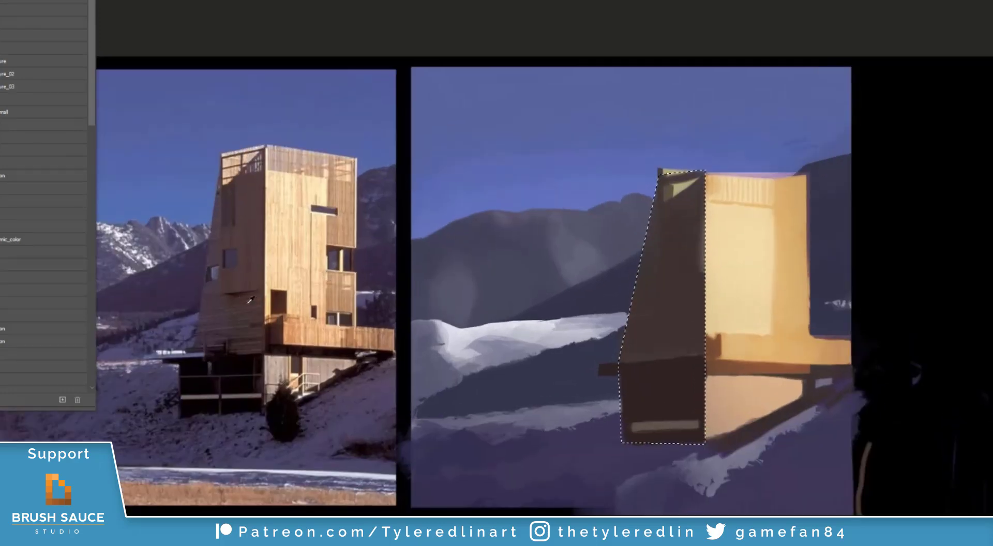
left_click_drag(677, 247, 708, 235)
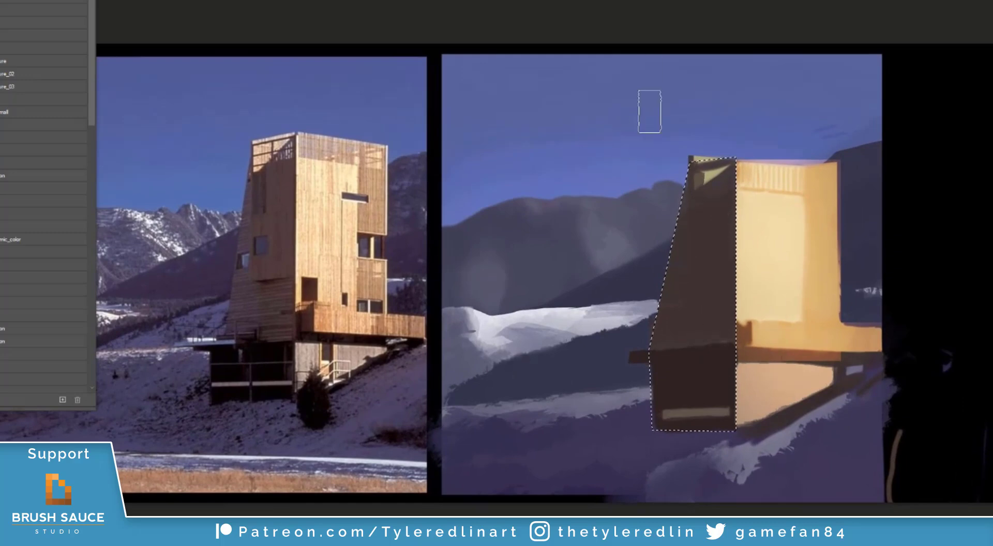
mouse_move(724, 320)
left_mouse_down()
mouse_move(557, 342)
mouse_move(596, 333)
left_mouse_up()
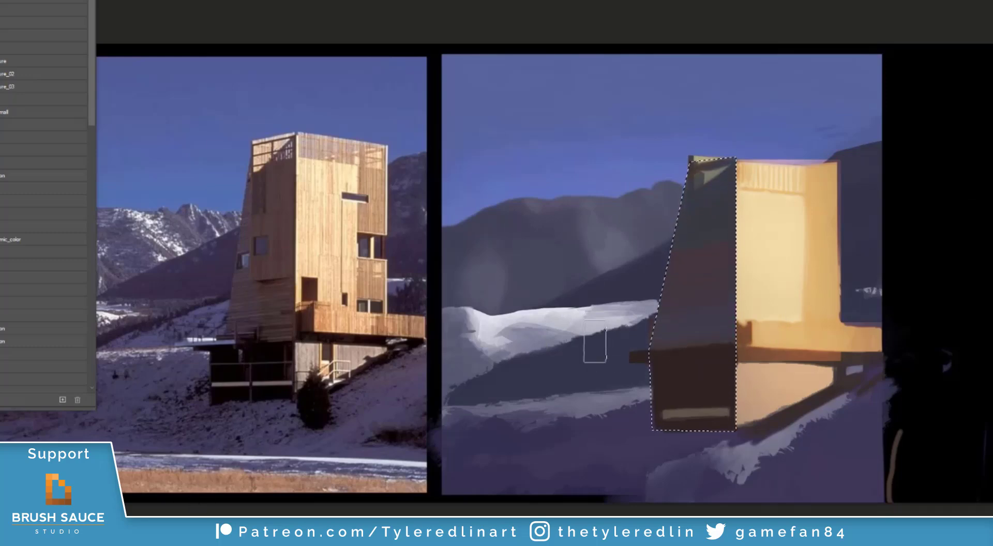
left_click_drag(710, 178, 696, 289)
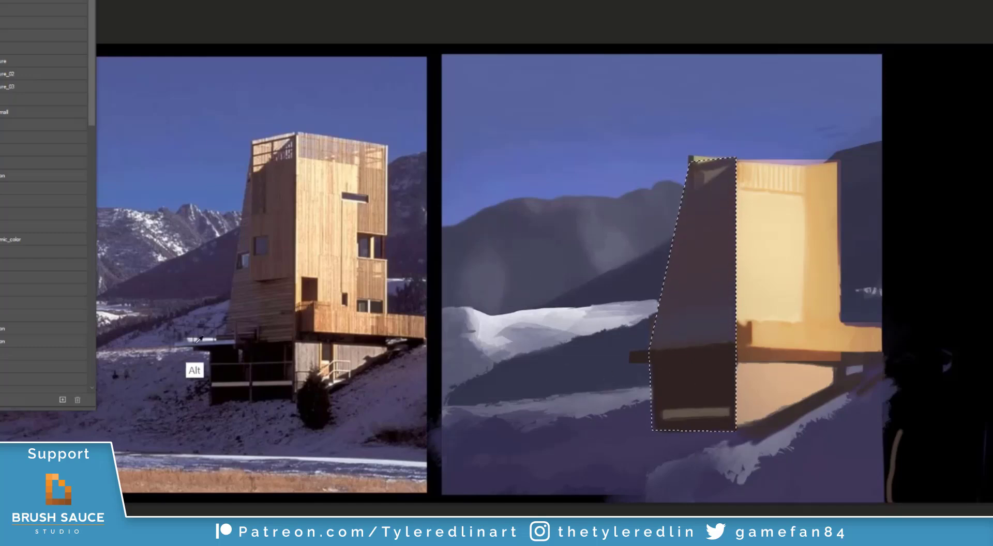
- Blend a soft grey-brown gradient over the selected shaded side with a large soft round brush
right_click(657, 316)
left_click(709, 388)
left_click(635, 356)
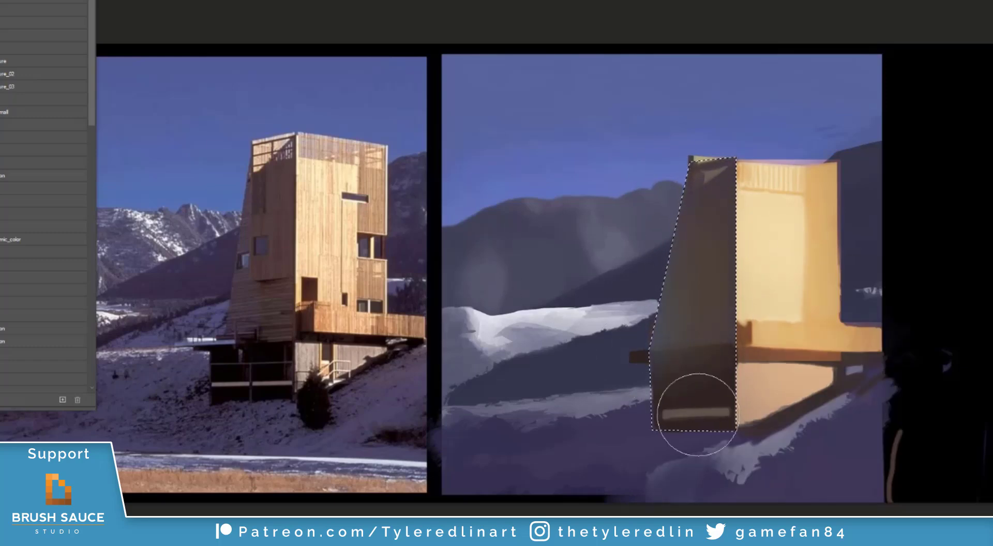
- Repaint the dark base below the shaded side with a 23 px rectangular brush, and deselect
right_click(696, 347)
left_click(850, 388)
left_click_drag(778, 284, 759, 284)
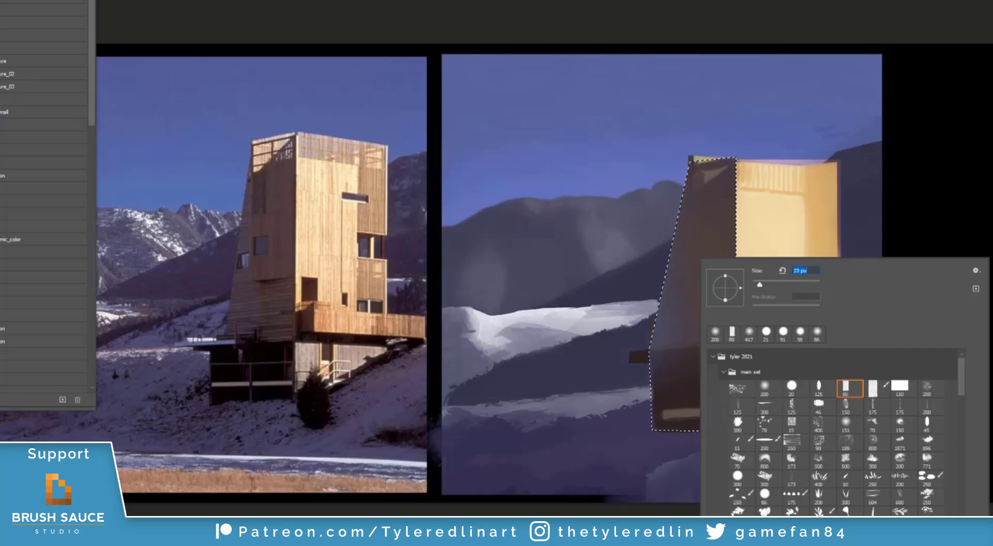
key("Return")
left_click_drag(646, 361, 705, 357)
key("ctrl+z")
mouse_move(643, 367)
left_mouse_down()
mouse_move(710, 365)
mouse_move(733, 398)
left_mouse_up()
mouse_move(667, 394)
left_mouse_down()
mouse_move(704, 376)
mouse_move(694, 395)
left_mouse_up()
key("ctrl+d")
- Select a tall panel beside the corner on the shaded side and brush it a warmer brown
key("l")
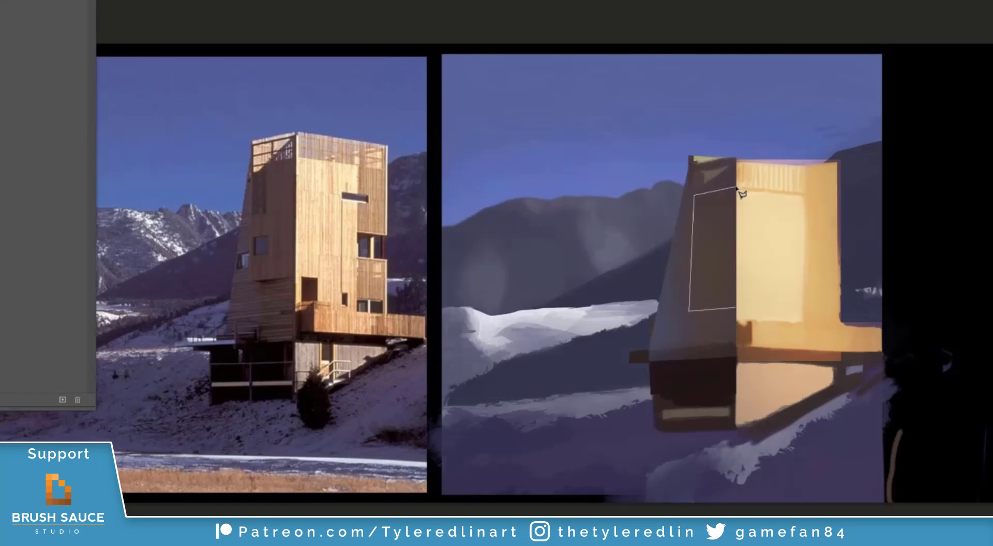
left_click(736, 188)
key("b")
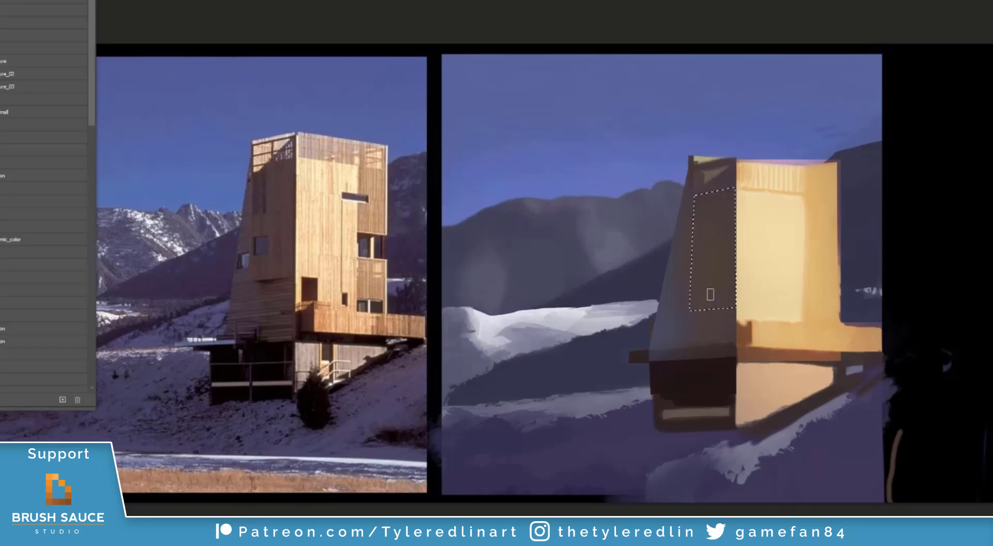
right_click(718, 259)
left_click(960, 27)
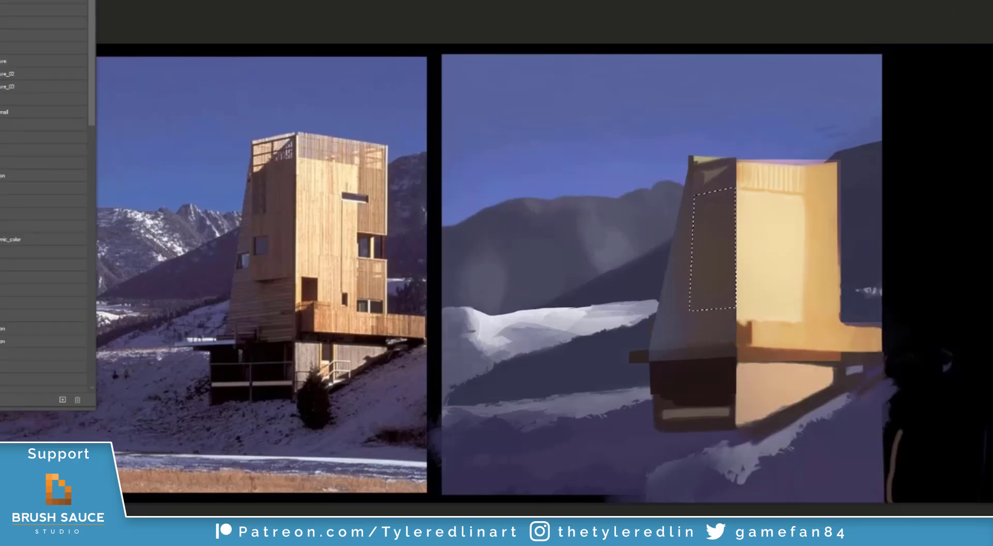
left_click_drag(729, 208, 733, 351)
mouse_move(716, 312)
left_mouse_down()
mouse_move(709, 249)
mouse_move(715, 253)
left_mouse_up()
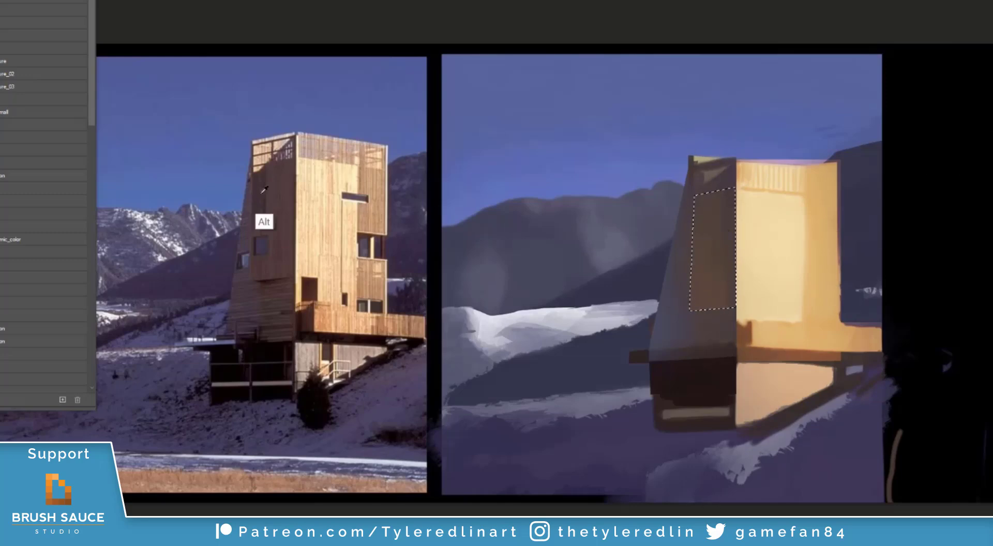
- Invert the selection to refine the wall outside the brown panel with a sampled shade tone, and deselect
key("ctrl+shift+i")
right_click(709, 258)
key("Escape")
right_click(709, 258)
left_click(683, 253, "alt")
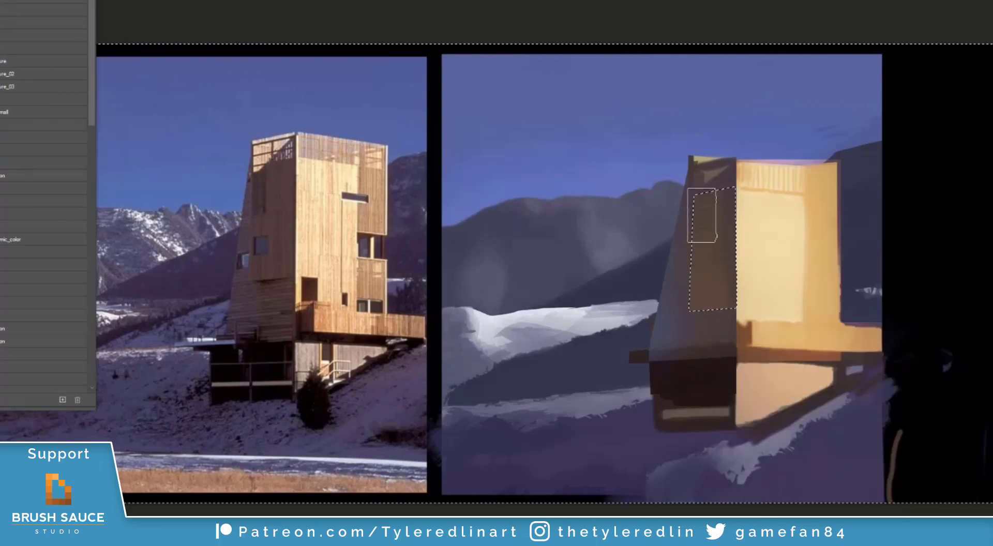
key("ctrl+d")
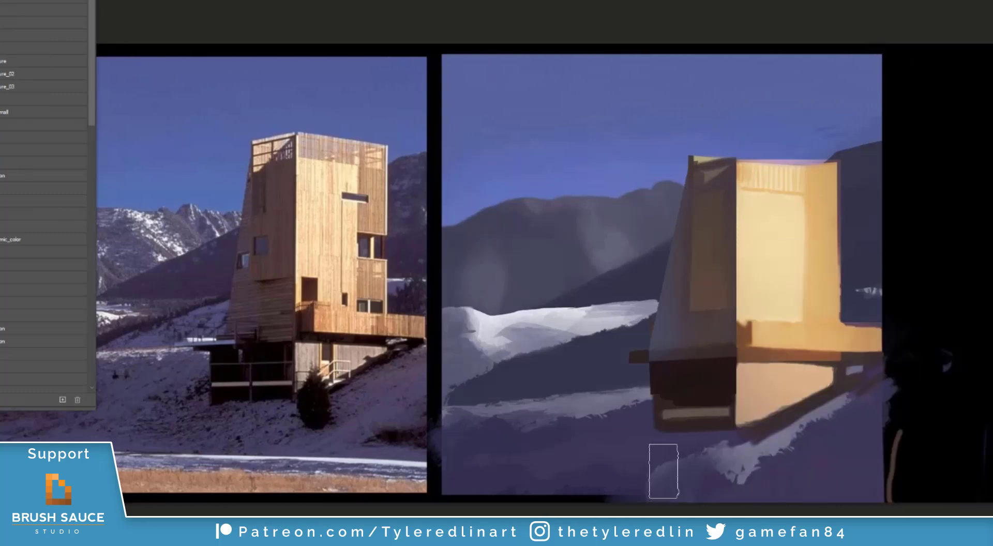
- Select a thin sliver under the brown panel's lower edge, darken it as a cast shadow, and deselect
right_click(664, 472)
key("Escape")
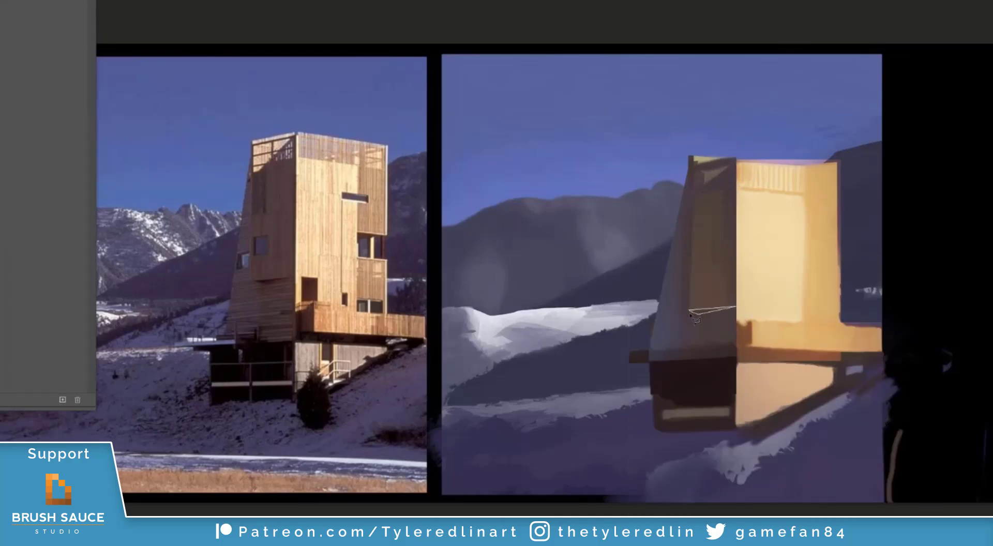
left_click(689, 312)
key("b")
key("ctrl+d")
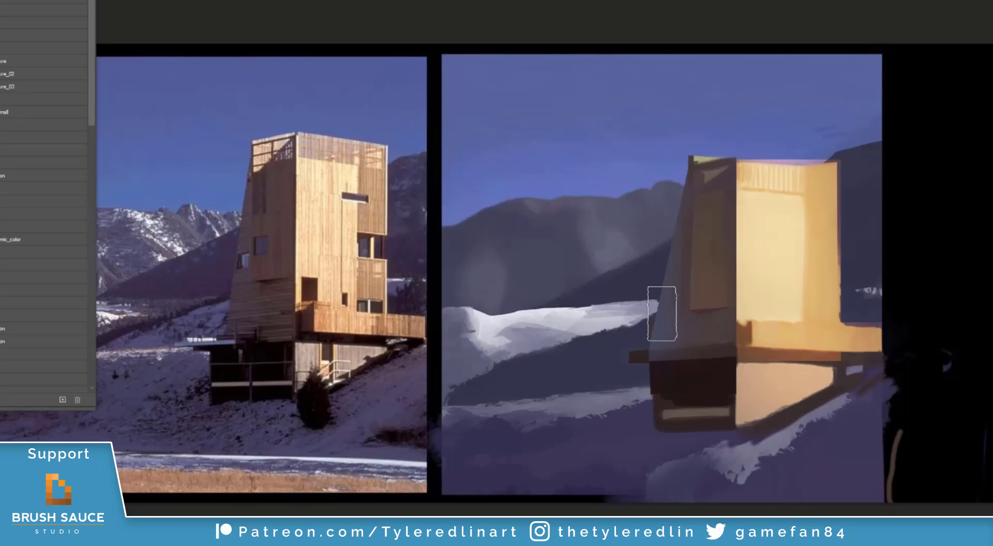
- Paint the balcony's shaded brown end and a thin dark line along its underside with a 6 px brush
right_click(608, 332)
key("Escape")
mouse_move(749, 326)
left_mouse_down()
mouse_move(788, 306)
mouse_move(741, 325)
mouse_move(744, 344)
mouse_move(756, 326)
mouse_move(871, 365)
left_mouse_up()
key("ctrl+z")
key("ctrl+z")
right_click(789, 346)
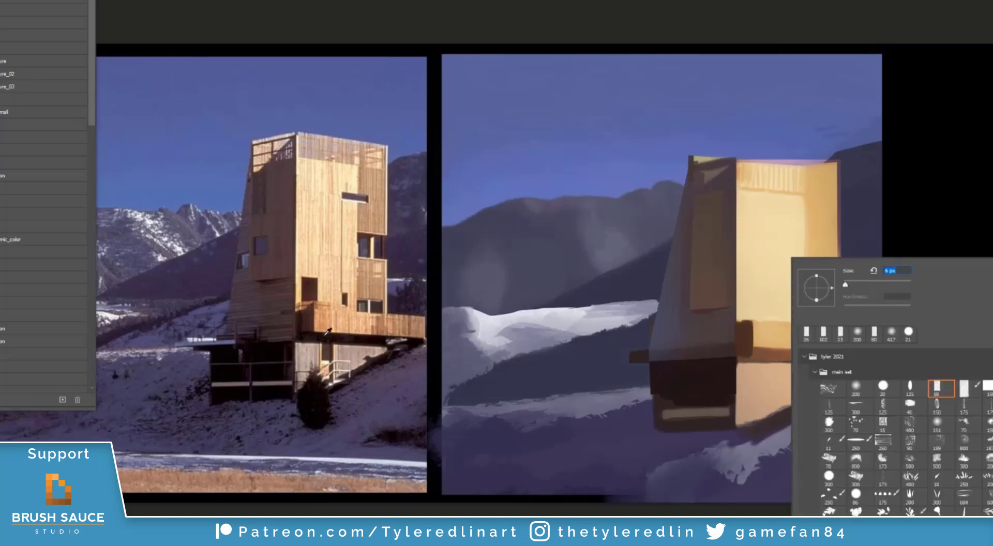
left_click(335, 345, "alt")
mouse_move(800, 353)
left_mouse_down()
mouse_move(890, 357)
mouse_move(754, 349)
left_mouse_up()
key("ctrl+z")
left_click_drag(873, 353, 751, 354)
key("ctrl+z")
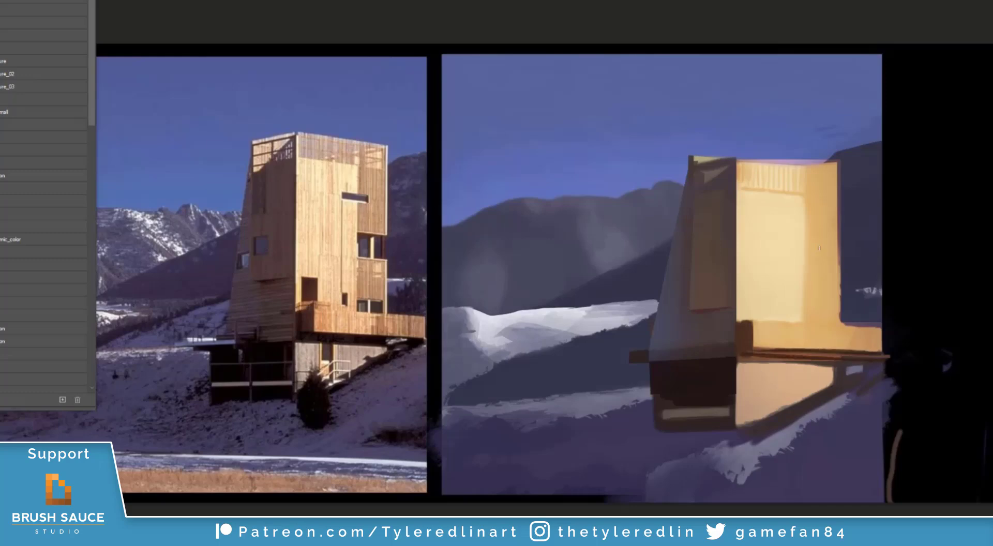
- Select the tower's sunlit face above the balcony with a four-sided polygonal outline
key("l")
left_click(738, 157)
left_click(838, 163)
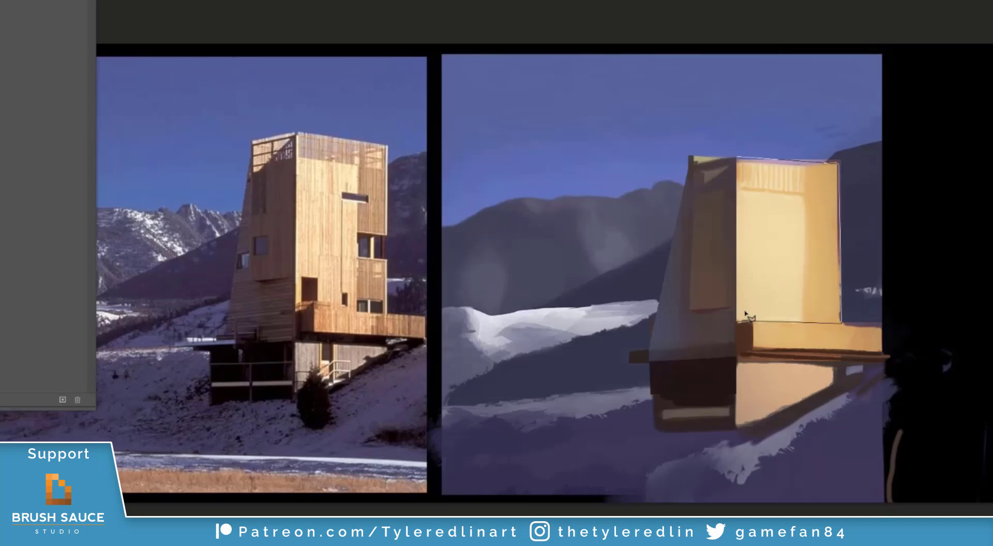
double_click(737, 320)
key("b")
mouse_move(648, 369)
left_mouse_down()
mouse_move(533, 395)
mouse_move(602, 360)
left_mouse_up()
- Paint vertical wood-grain streaks over the selected sunlit face with the 604 px streaky texture brush
right_click(759, 249)
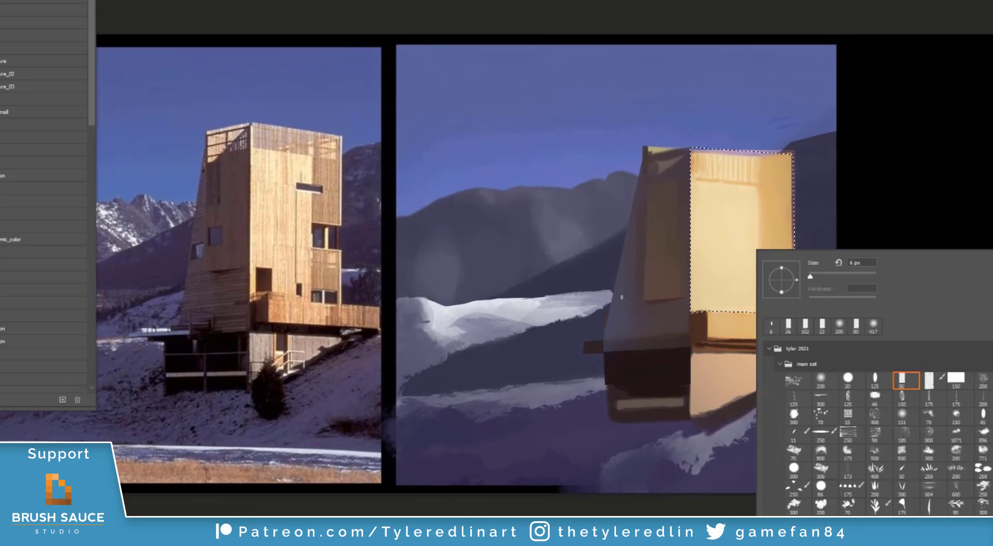
left_click(929, 486)
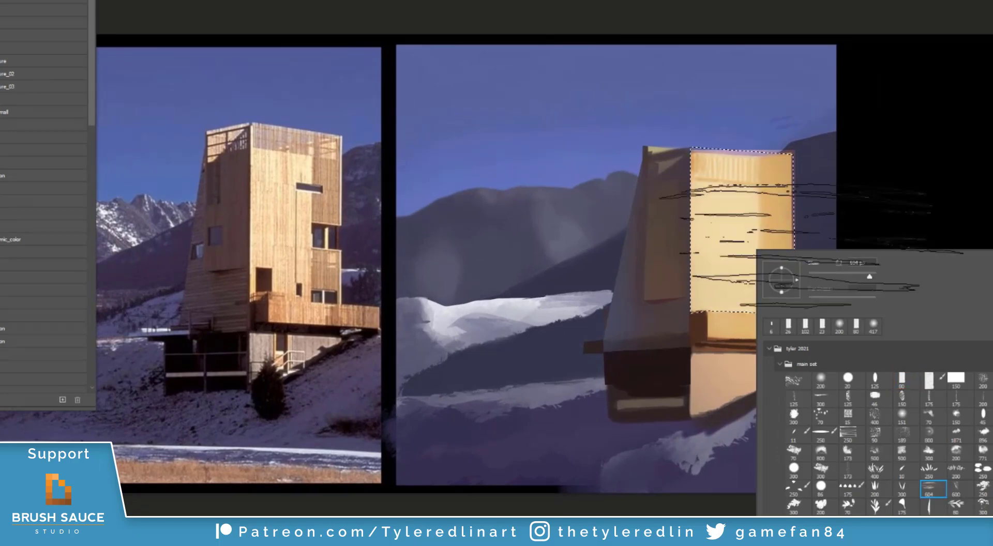
left_click(739, 202)
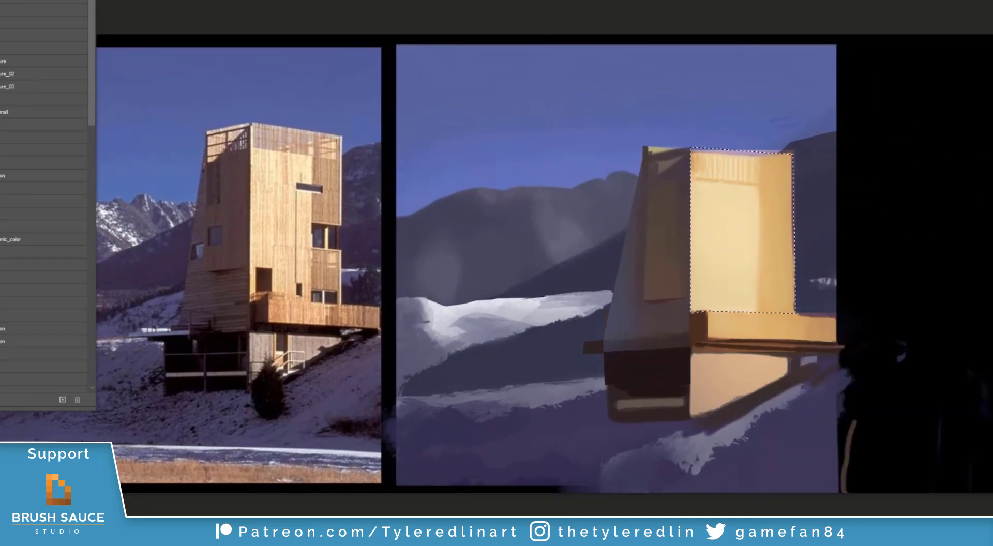
right_click(758, 251)
left_click_drag(768, 109, 770, 331)
left_click_drag(787, 133, 787, 331)
mouse_move(743, 134)
left_mouse_down()
mouse_move(743, 315)
mouse_move(720, 339)
left_mouse_up()
left_click_drag(698, 133, 699, 331)
right_click(716, 389)
left_click(716, 385)
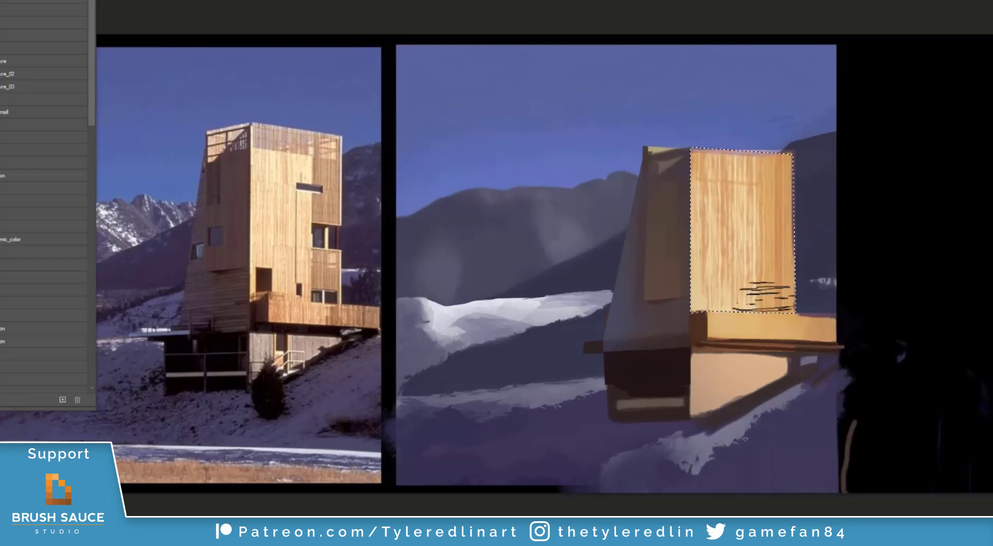
- Choose a small multi-dot brush for parallel lines and sample a colour from the reference tower's window area
right_click(724, 362)
left_click(858, 495)
left_click(828, 282)
key("Return")
left_click(318, 232, "alt")
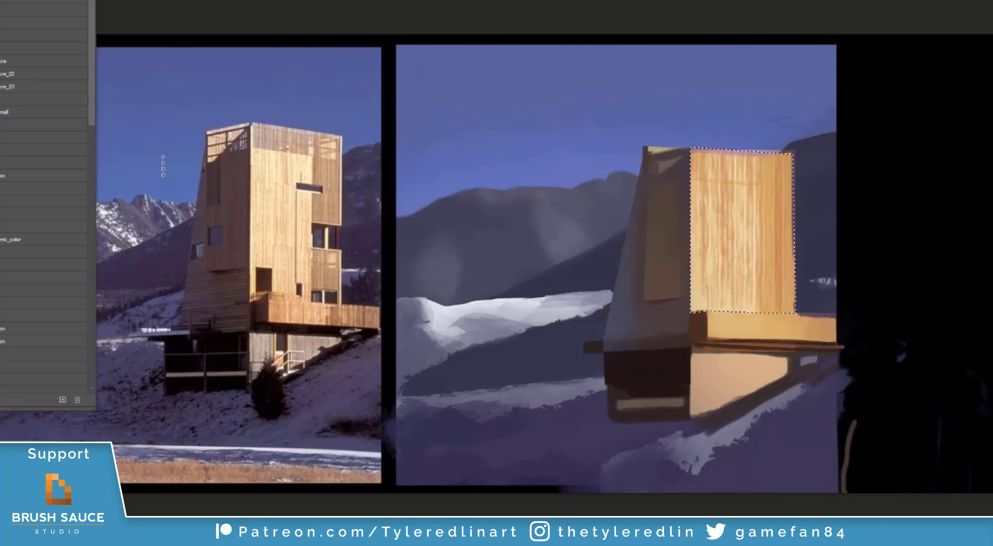
- Subtract the central wall panel from the selection, keeping only the band along the roof and outer edge
key("l")
left_click(758, 314, "alt")
left_click(756, 184, "alt")
left_click(667, 182, "alt")
left_click(664, 335, "alt")
left_click(750, 345, "alt")
left_click(759, 314, "alt")
- Paint darker vertical slats over the selected roof and outer-edge band, and deselect
key("b")
key("ctrl+z")
left_click_drag(766, 155, 766, 316)
mouse_move(778, 171)
left_mouse_down()
mouse_move(778, 305)
mouse_move(787, 150)
mouse_move(745, 207)
left_mouse_up()
mouse_move(724, 207)
left_mouse_down()
mouse_move(726, 135)
mouse_move(699, 249)
left_mouse_up()
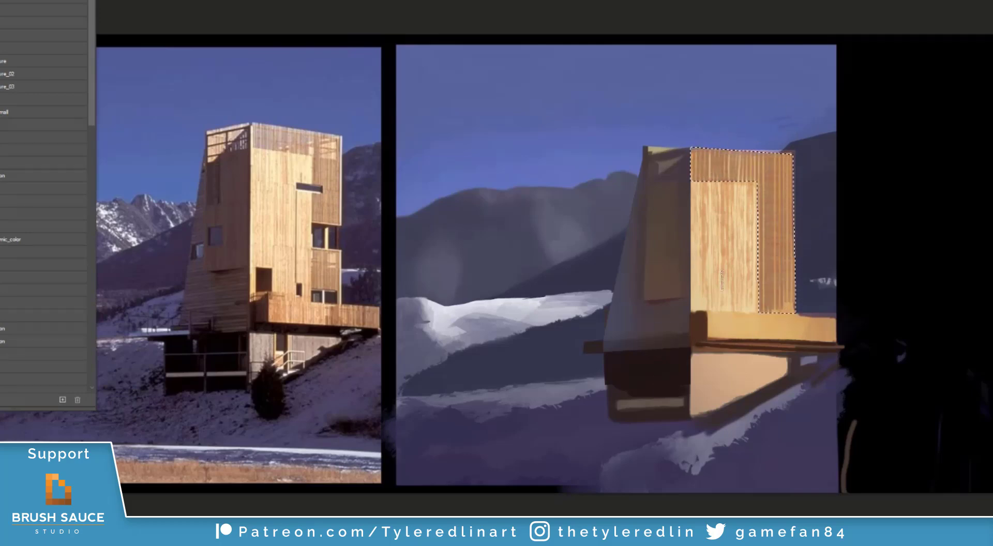
key("ctrl+d")
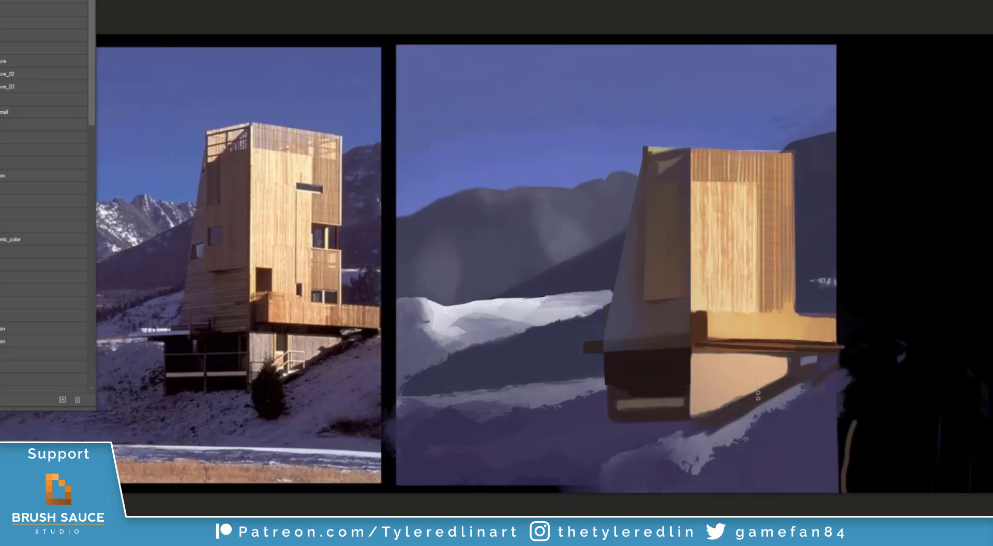
- Paint a dark brown window opening at the outer edge of the sunlit face, using a colour sampled beneath the balcony
right_click(758, 258)
key("alt")
left_click(701, 344, "alt")
right_click(742, 258)
left_click_drag(762, 245, 793, 246)
right_click(786, 241)
left_click_drag(853, 266, 848, 266)
mouse_move(760, 265)
left_mouse_down()
mouse_move(759, 243)
mouse_move(793, 253)
mouse_move(765, 256)
mouse_move(760, 267)
left_mouse_up()
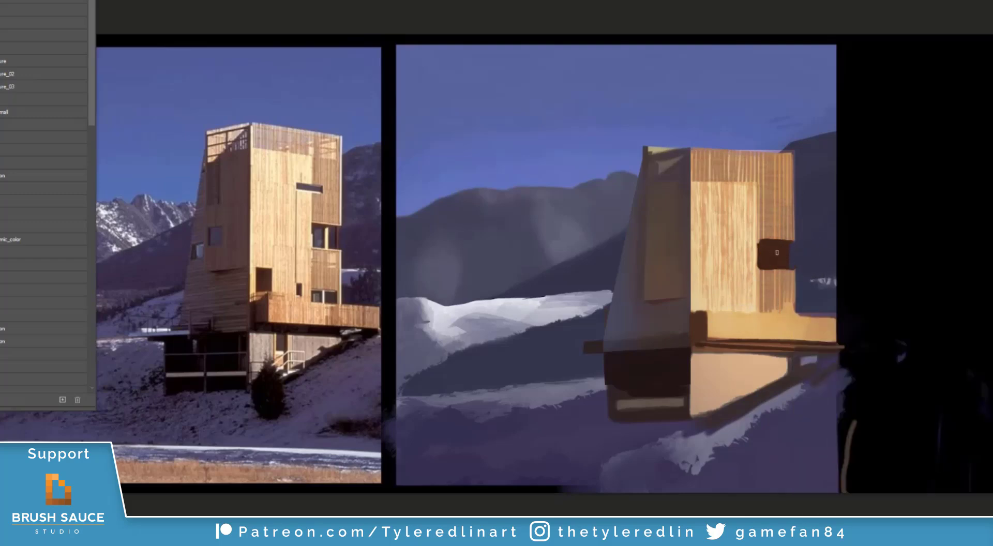
- Refine the dark window with a light divider and sharper frame, and add a narrow horizontal window slot above it
right_click(783, 254)
left_click(701, 345, "alt")
left_click_drag(790, 266, 789, 252)
left_click_drag(794, 242, 763, 240)
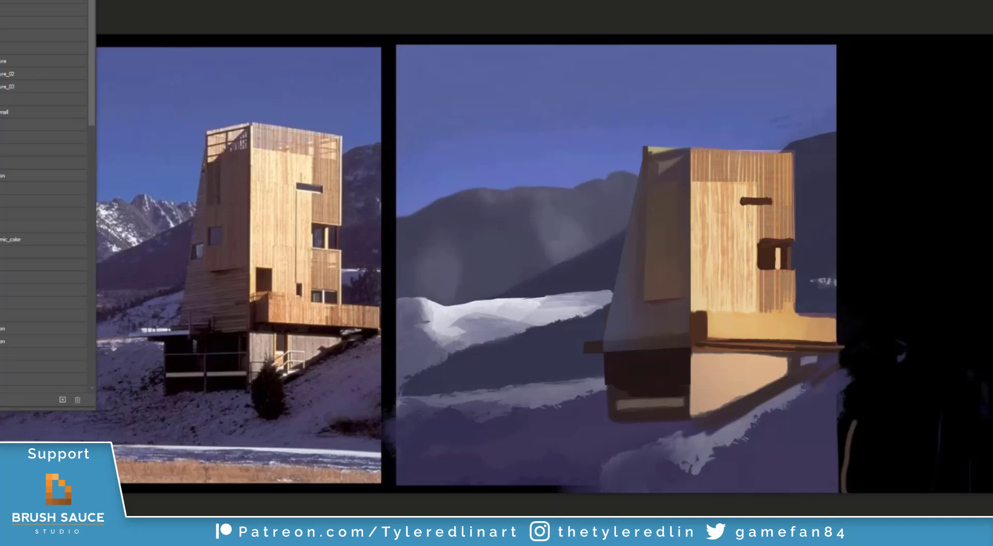
- Extend the distant snow strip beyond the tower's outer edge with the colour sampled from the snowfield
left_click(543, 309, "alt")
left_click_drag(799, 281, 874, 277)
scroll(502, 283, "down", 1)
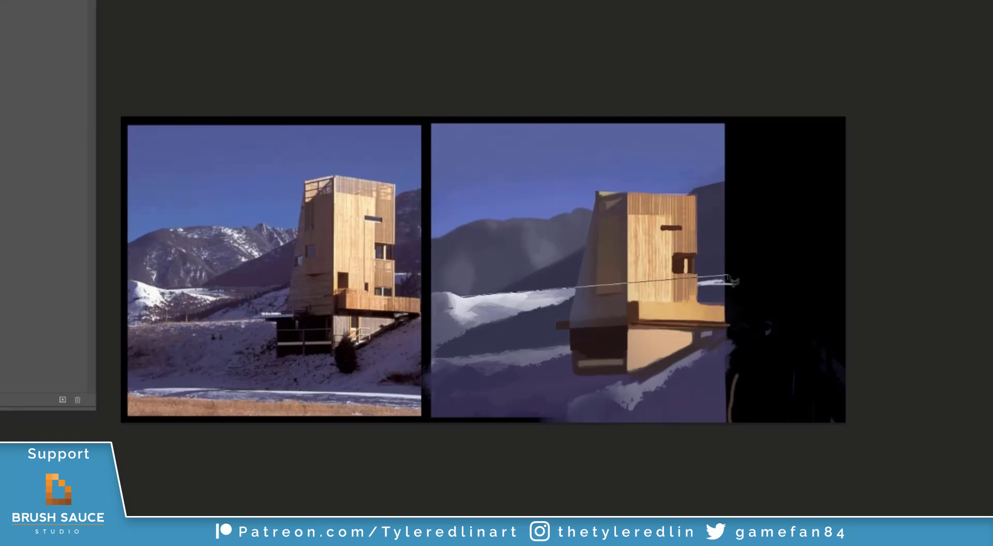
- Select a sloping band across the distant snow and paint the snow patch beyond the tower's outer edge with a sampled snow colour
left_click(464, 299)
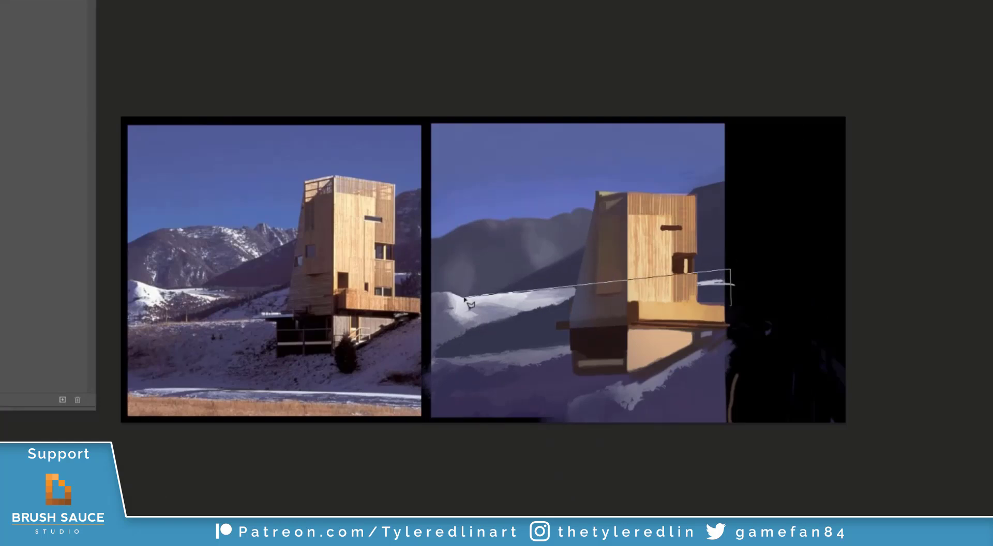
left_click(516, 375)
left_click(728, 306)
left_click(730, 270)
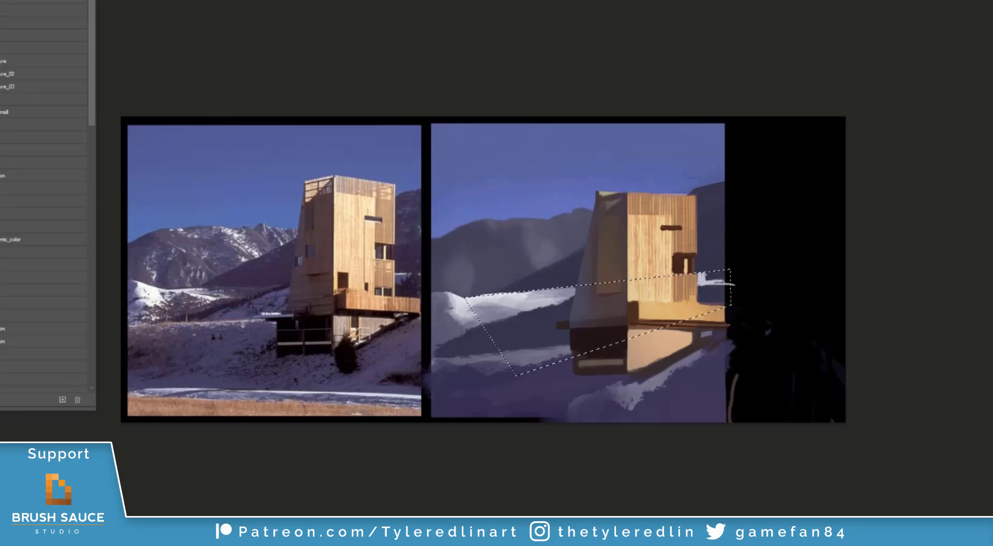
left_click(699, 298, "alt")
left_click(485, 313, "alt")
mouse_move(727, 283)
left_mouse_down()
mouse_move(704, 285)
mouse_move(730, 281)
left_mouse_up()
right_click(725, 286)
key("Escape")
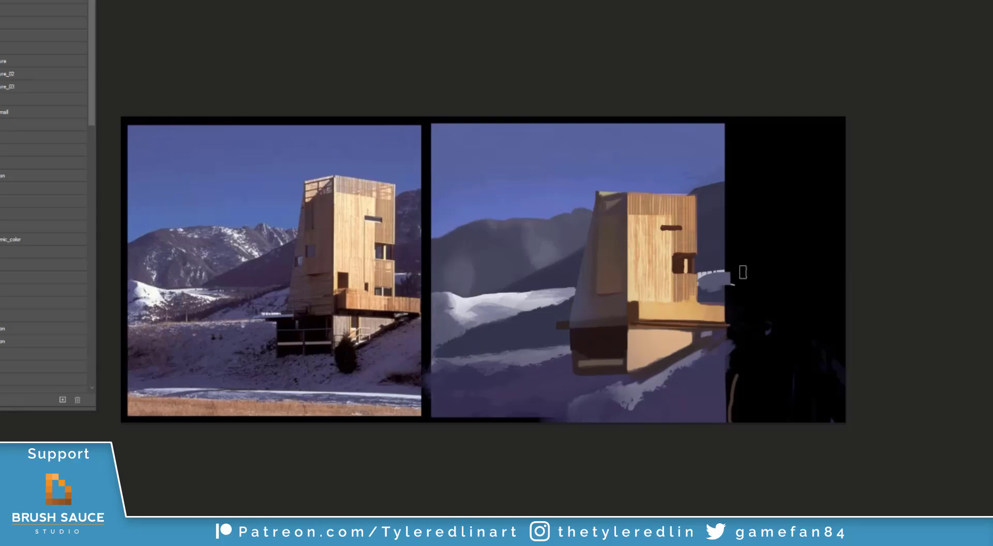
- Select the foreground hillside with straight edges, excluding the bottom strip of the picture and the tower's base
key("l")
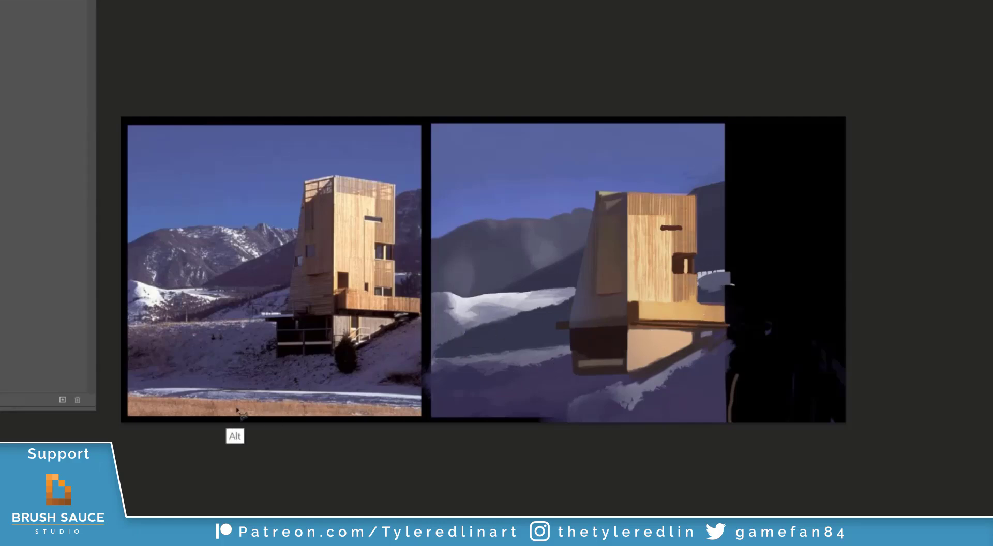
left_click(432, 354)
left_click(727, 324)
left_click(727, 426)
left_click(429, 354)
left_click(740, 400, "alt")
left_click(421, 401)
left_click(409, 436)
left_click(715, 454)
left_click(762, 427)
left_click(741, 400)
left_click(635, 377, "alt")
left_click(571, 376)
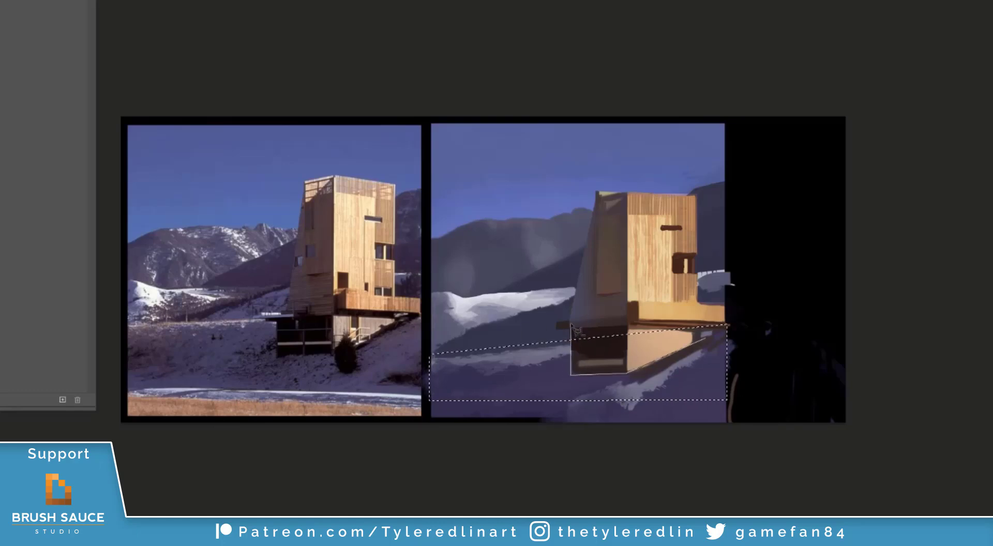
double_click(571, 327)
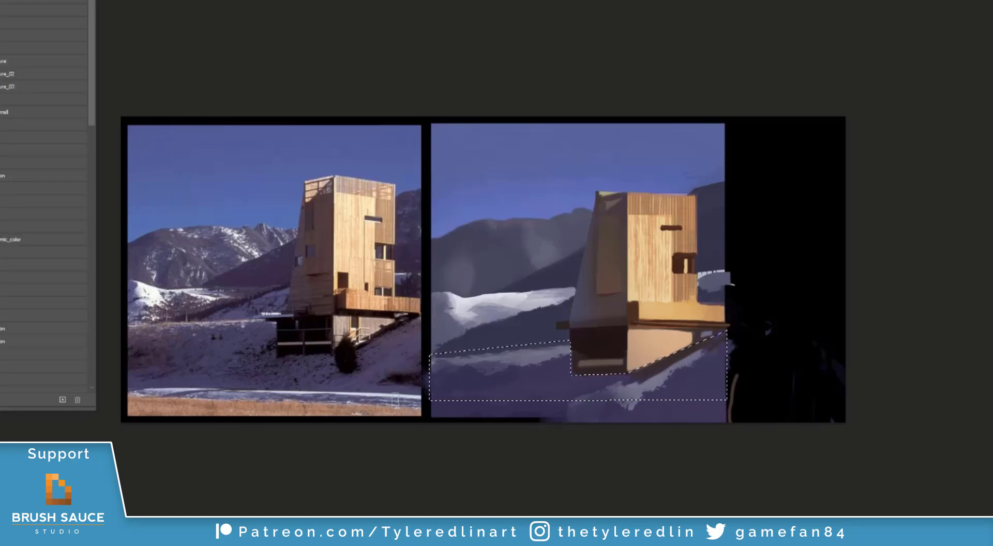
- Paint soft diagonal strokes down the selected hillside on both sides of the tower's base
right_click(612, 386)
left_click(768, 388)
left_click(707, 283)
left_click(579, 485)
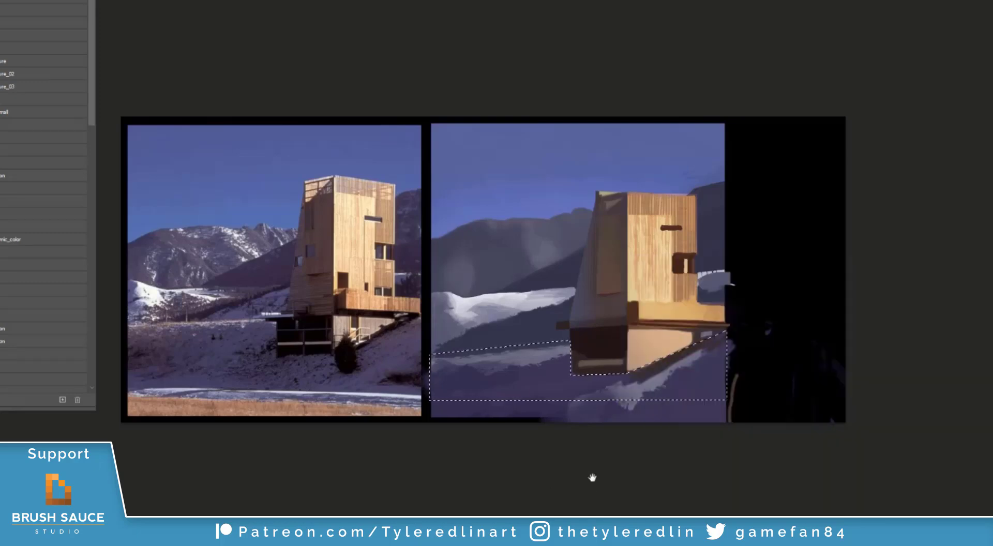
left_click_drag(680, 369, 605, 379)
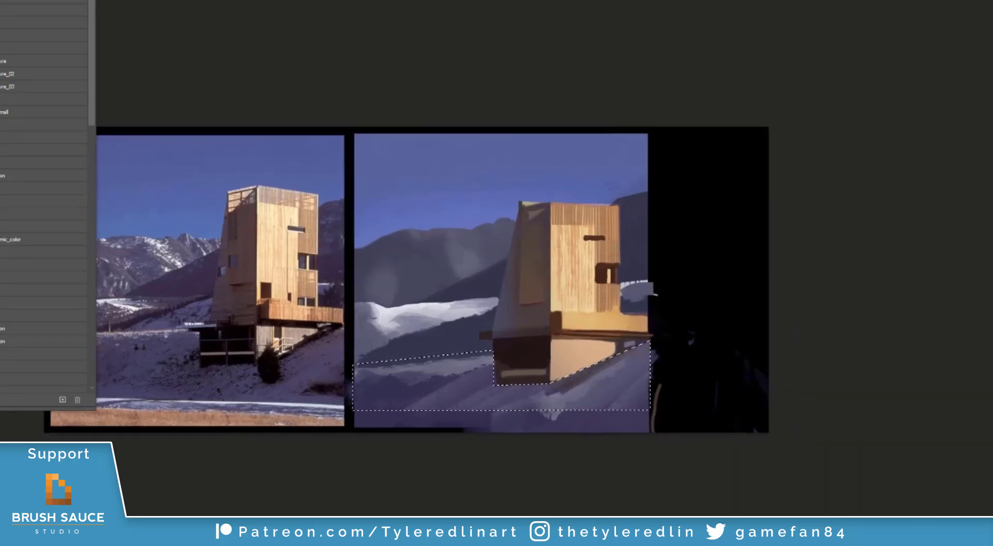
left_click_drag(510, 361, 328, 440)
mouse_move(437, 375)
left_mouse_down()
mouse_move(359, 406)
mouse_move(357, 398)
left_mouse_up()
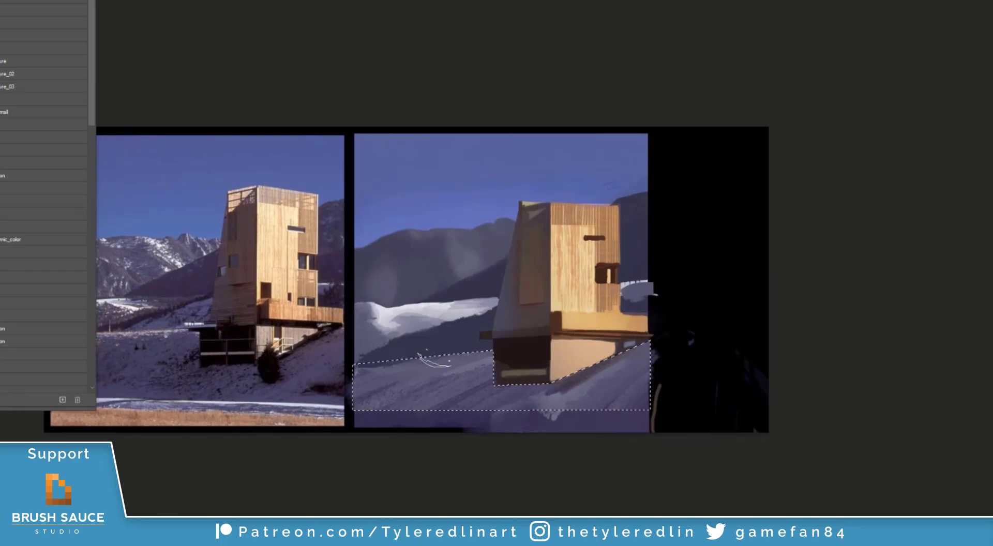
left_click_drag(409, 431, 549, 426)
- Speckle the upper part of the selected hillside with ochre and purple using a scattered texture brush
right_click(820, 437)
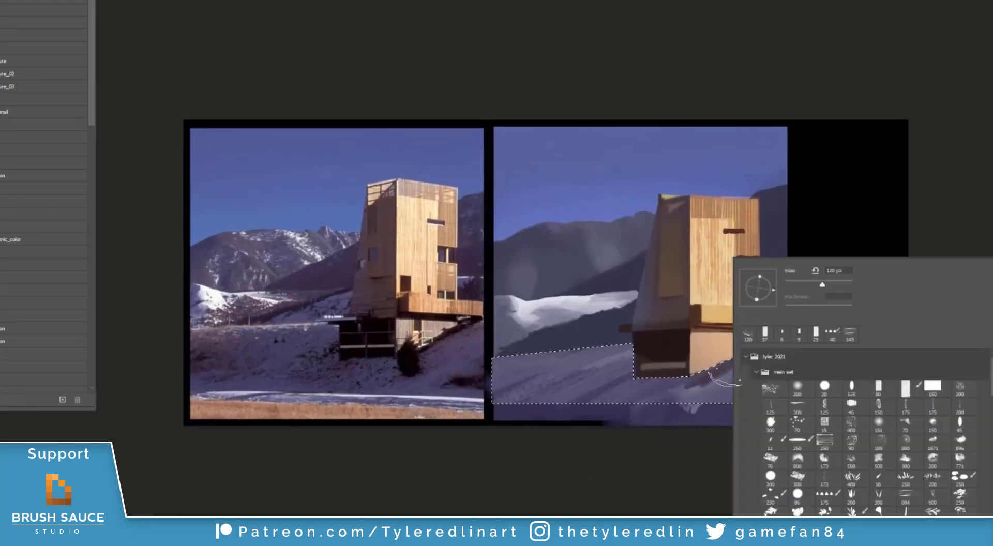
left_click(908, 497)
left_click_drag(992, 388, 992, 464)
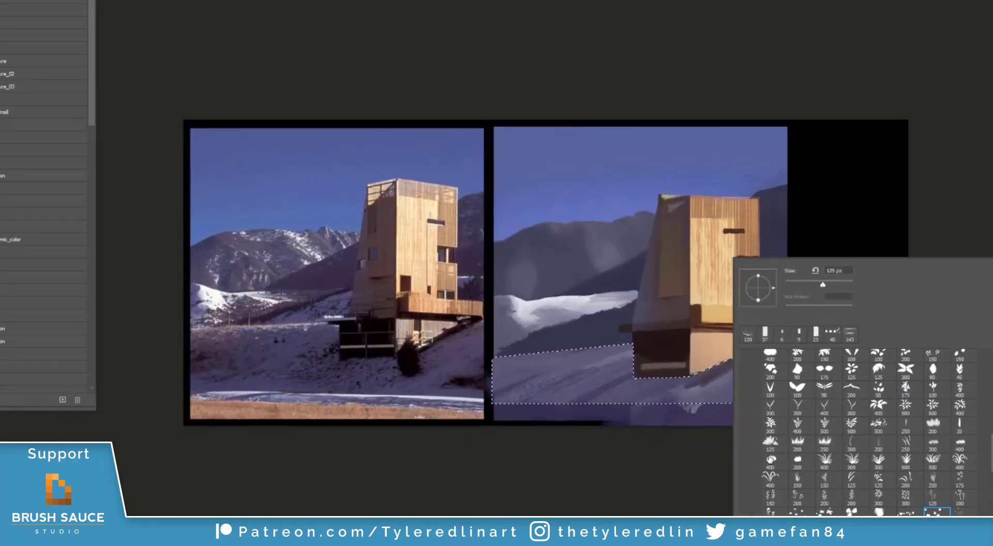
left_click(799, 253)
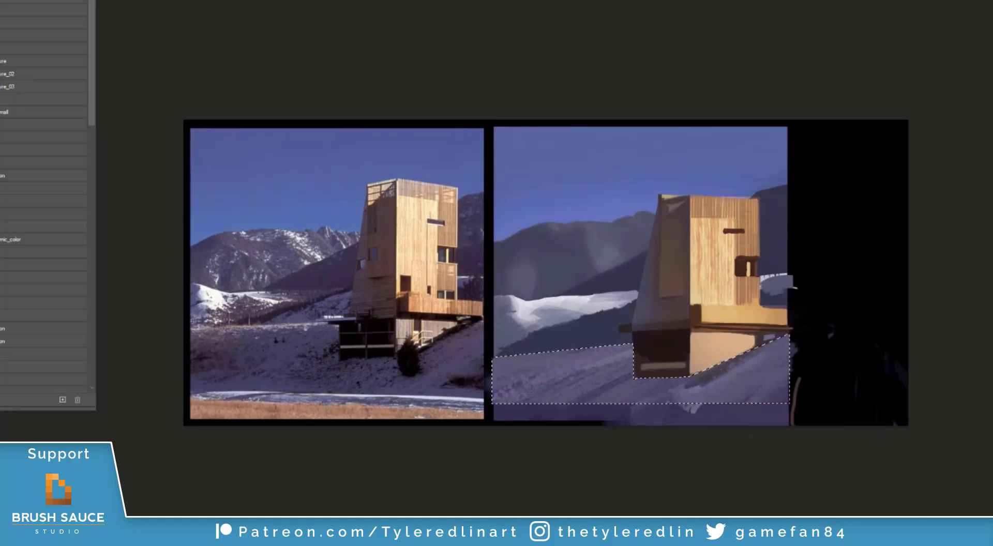
right_click(696, 339)
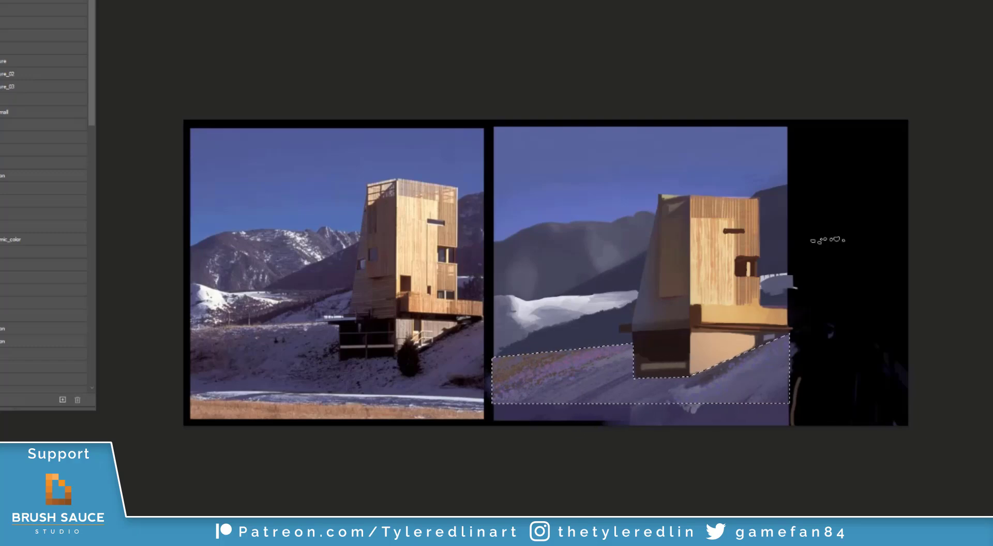
- Paint dark brown clumps of vegetation in diagonal rows on the hillside with a small scattered leaf brush
right_click(566, 365)
left_click(696, 513)
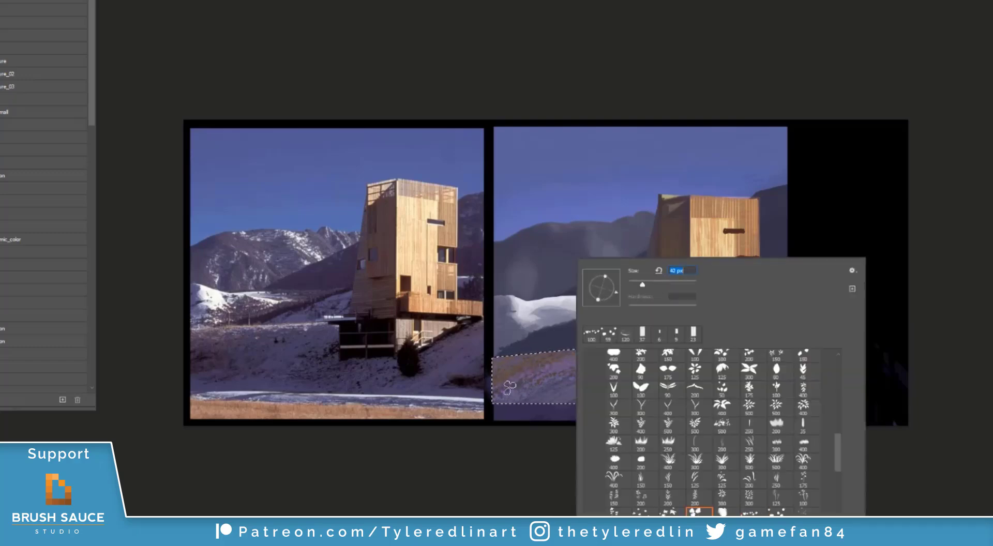
left_click(561, 362, "ctrl")
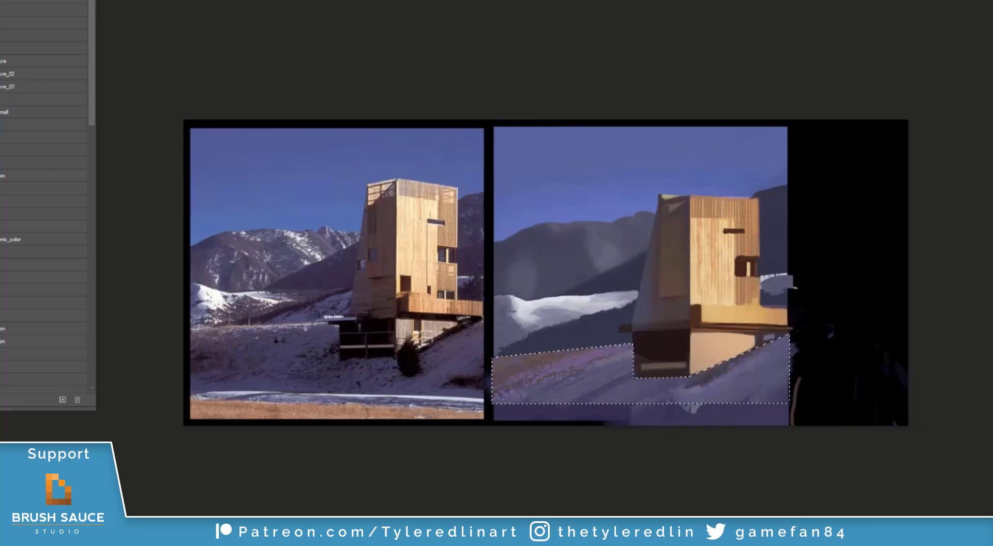
left_click_drag(563, 377, 501, 396)
left_click_drag(779, 348, 706, 381)
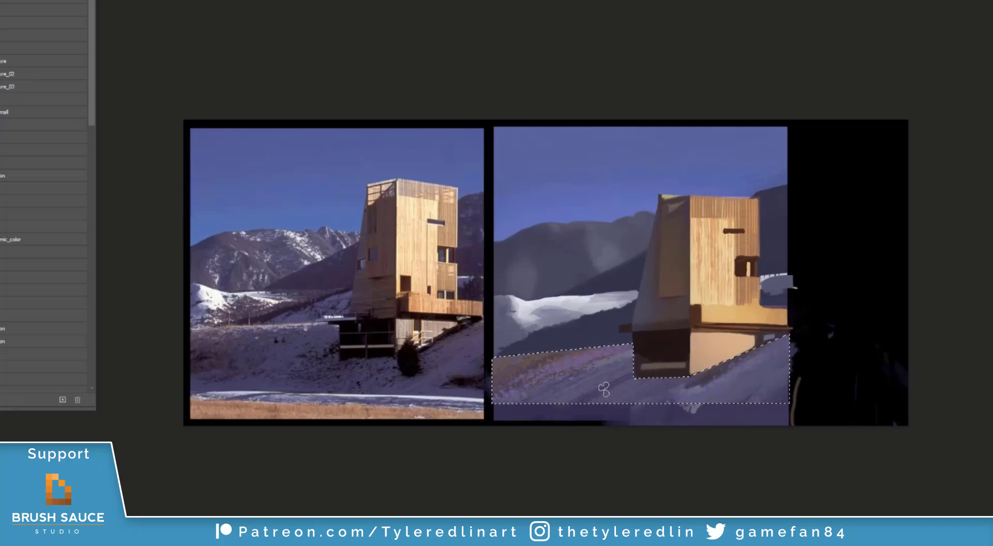
right_click(790, 305)
left_click(583, 503)
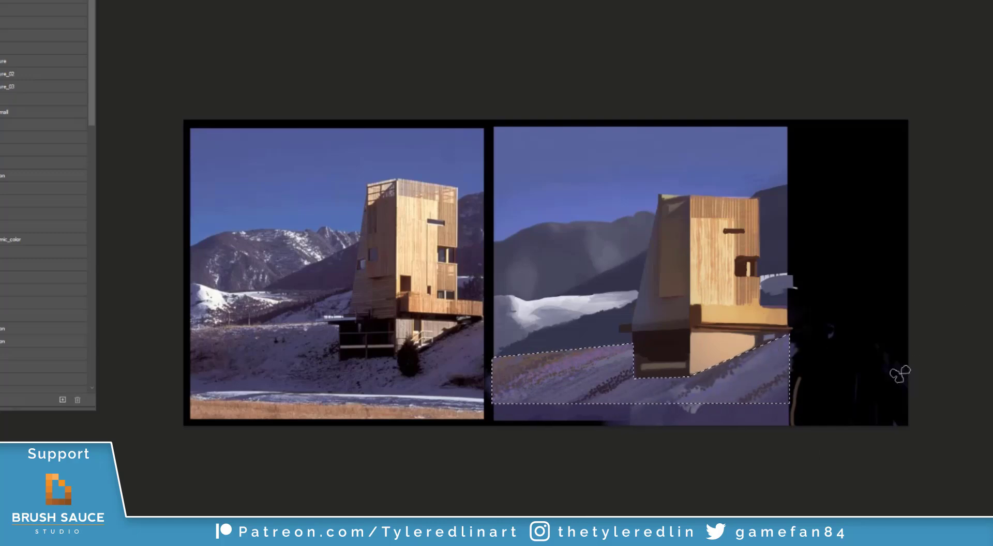
- Add finer specks to the slope below the tower with a 62 px scattered brush, and deselect the hillside
right_click(723, 352)
left_click_drag(991, 486, 992, 505)
left_click(963, 500)
left_click_drag(842, 284, 809, 285)
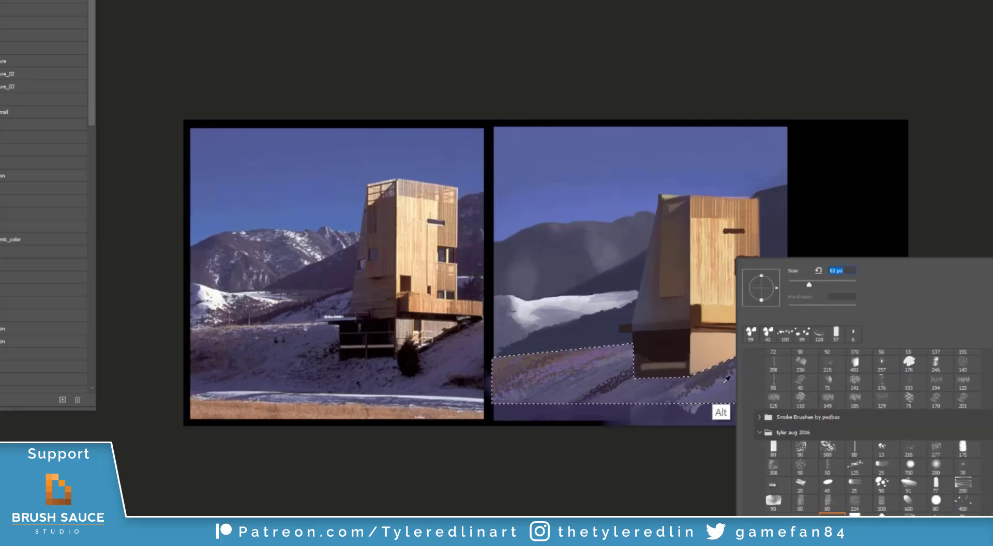
left_click(717, 401)
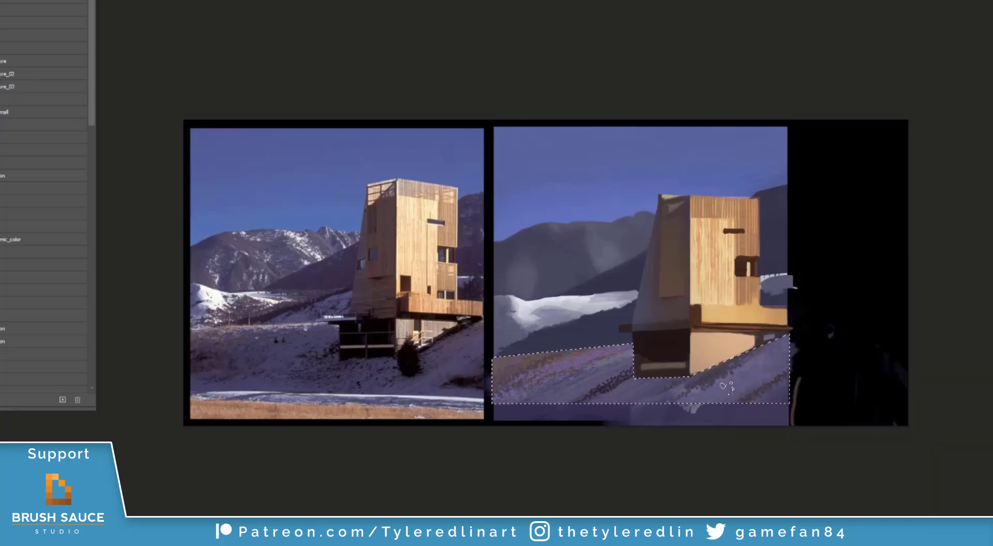
key("ctrl+d")
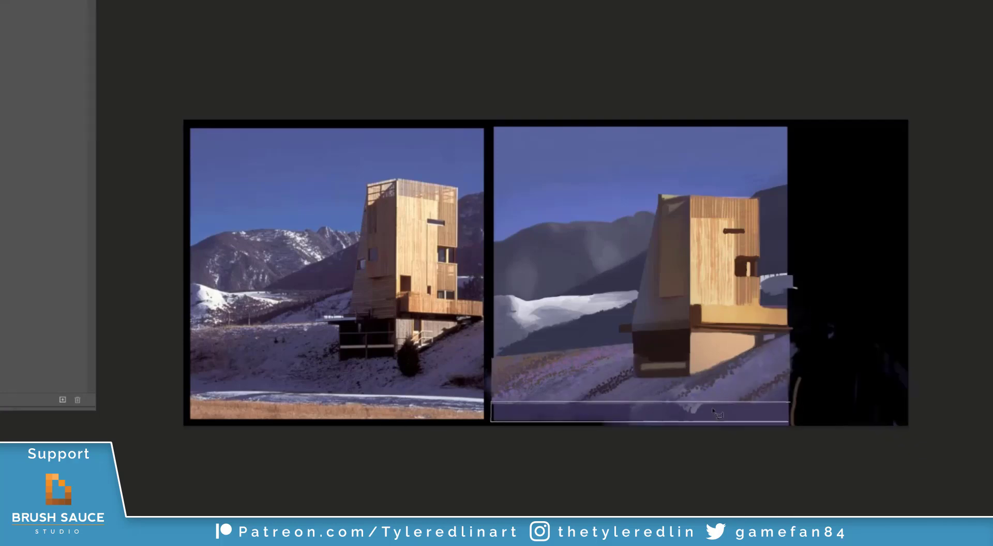
- Fill the selected bottom strip with the orange-brown grass colour sampled from the reference, using a brush with Color Dynamics
key("b")
right_click(613, 257)
left_click(851, 434)
key("Return")
key("F5")
right_click(737, 344)
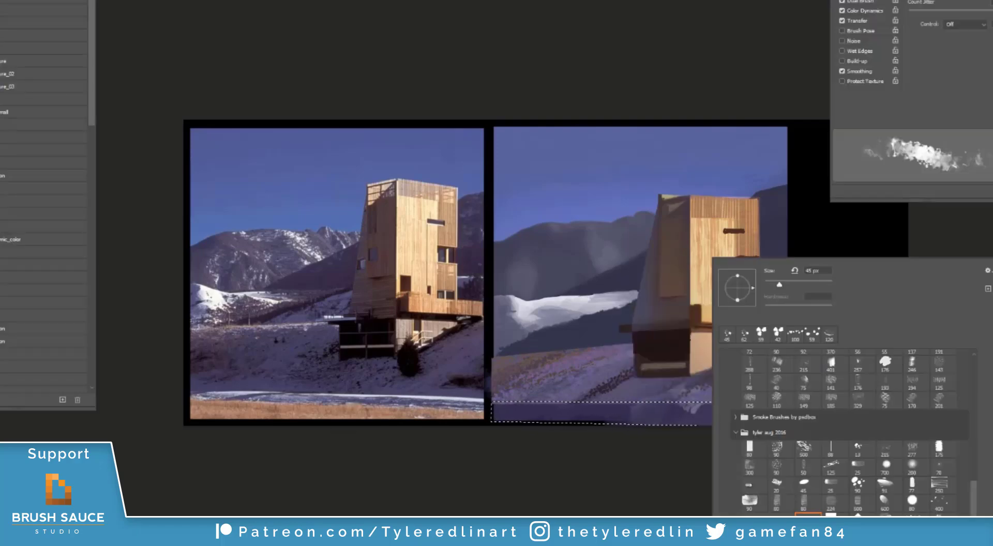
left_click(917, 486)
left_click(867, 9)
left_click(367, 408, "alt")
left_click_drag(497, 432, 955, 433)
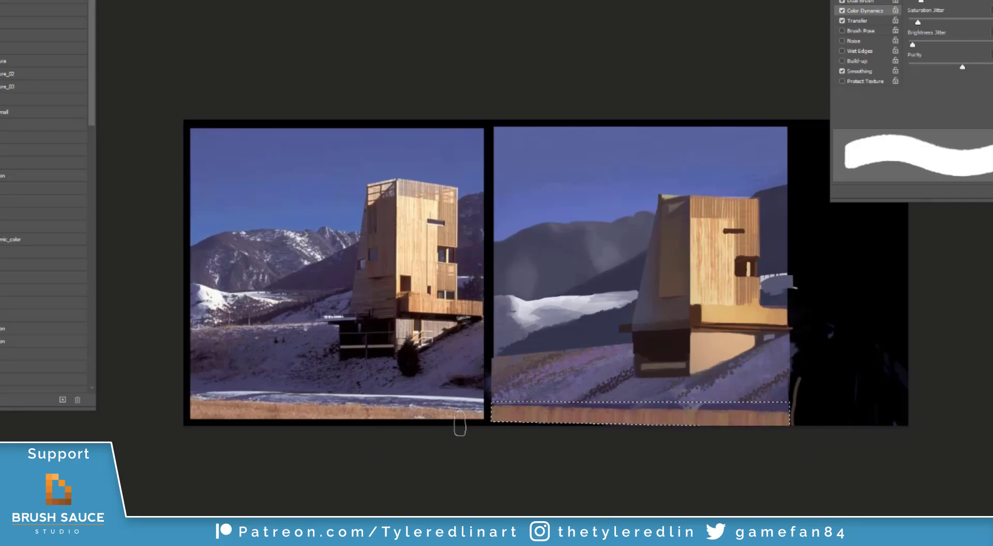
- Add varied short grass streaks over the orange-brown foreground strip with a 32 px brush
right_click(676, 377)
left_click(719, 281)
left_click(496, 413)
key("ctrl+plus")
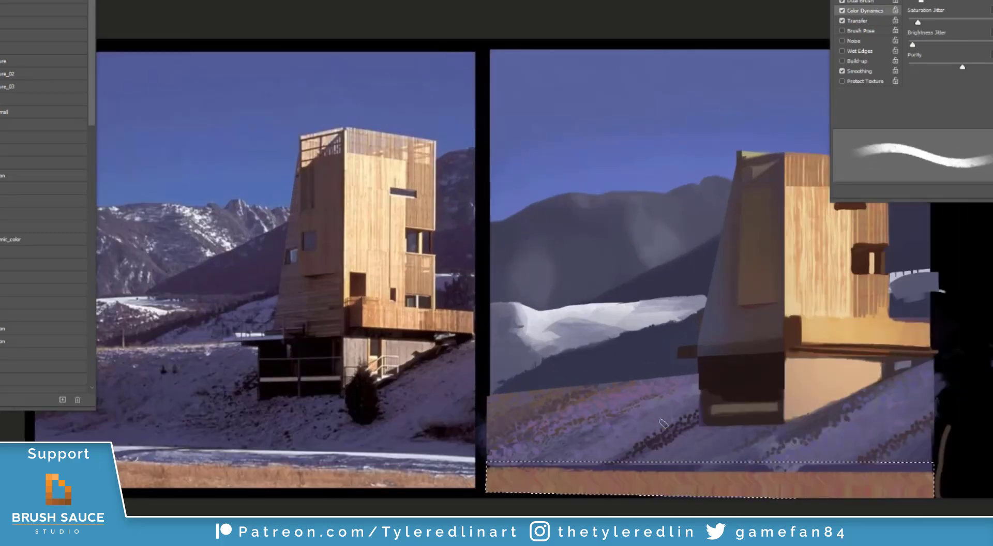
- Paint a thin straight snow line along the top of the grass strip with the pale colour sampled from the reference
right_click(853, 445)
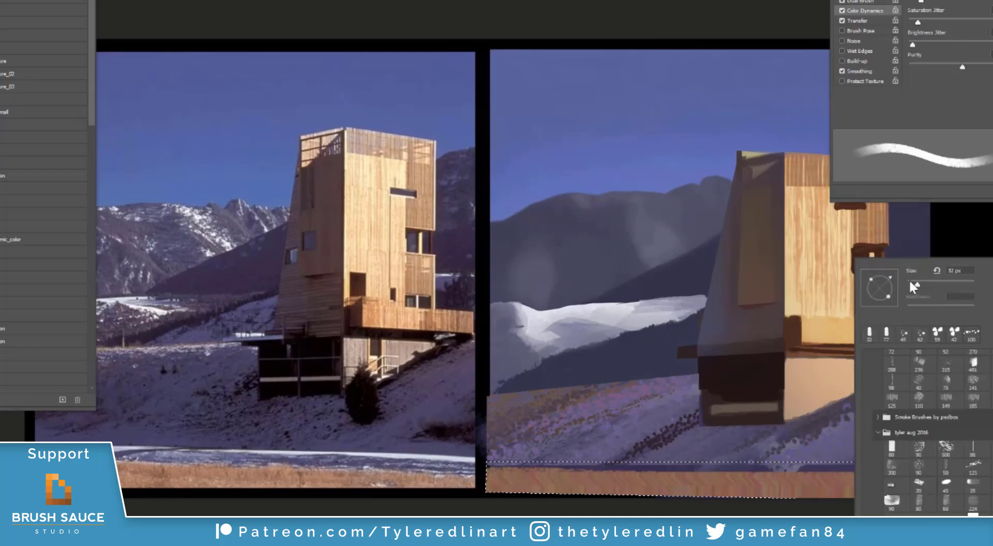
left_click(912, 286)
mouse_move(934, 465)
left_mouse_down()
mouse_move(496, 465)
mouse_move(933, 465)
left_mouse_up()
left_click(388, 464, "alt")
mouse_move(672, 469)
left_mouse_down()
mouse_move(914, 469)
mouse_move(357, 489)
left_mouse_up()
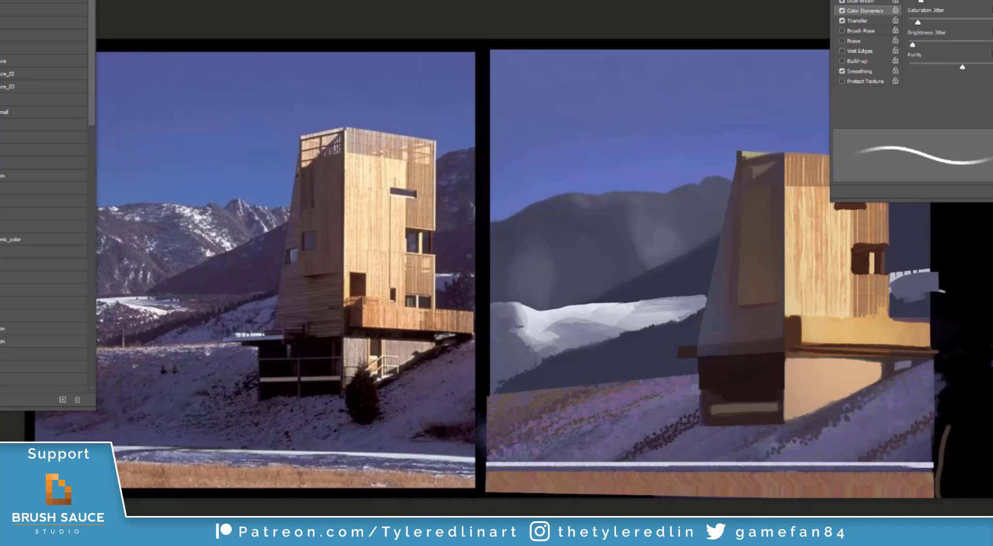
- Try to warp the foreground snow line and grass strip into a gentle curve sloping down toward the outer edge
key("m")
left_click_drag(480, 340, 934, 498)
mouse_move(9, 243)
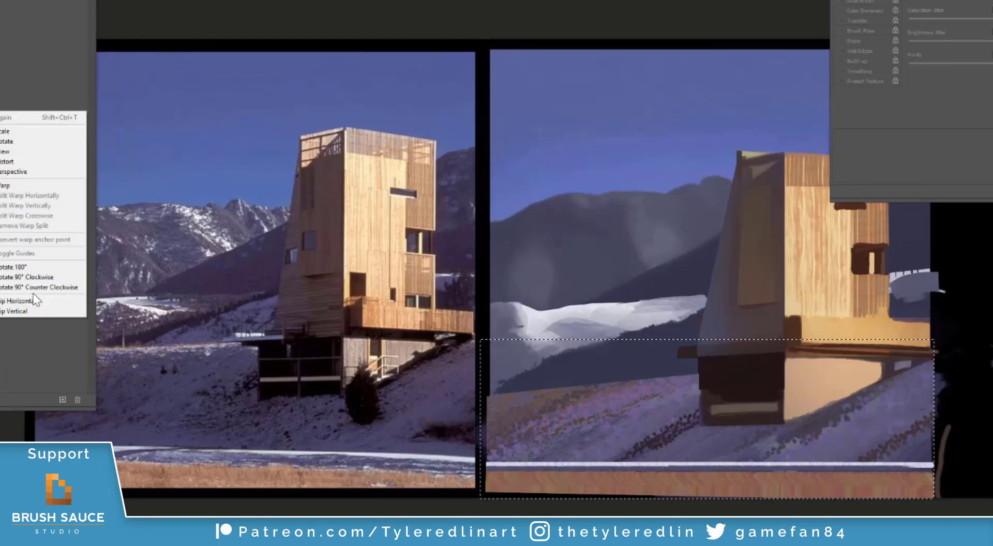
left_click(20, 186)
left_click_drag(717, 463, 717, 451)
mouse_move(495, 462)
left_mouse_down()
mouse_move(495, 424)
mouse_move(495, 450)
left_mouse_up()
left_click_drag(933, 498, 976, 502)
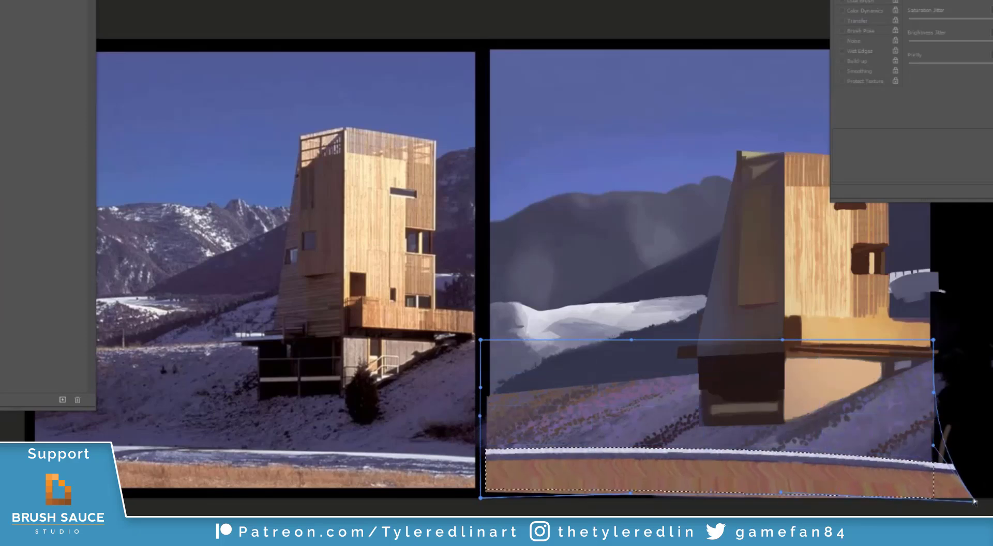
key("Return")
key("ctrl+d")
key("b")
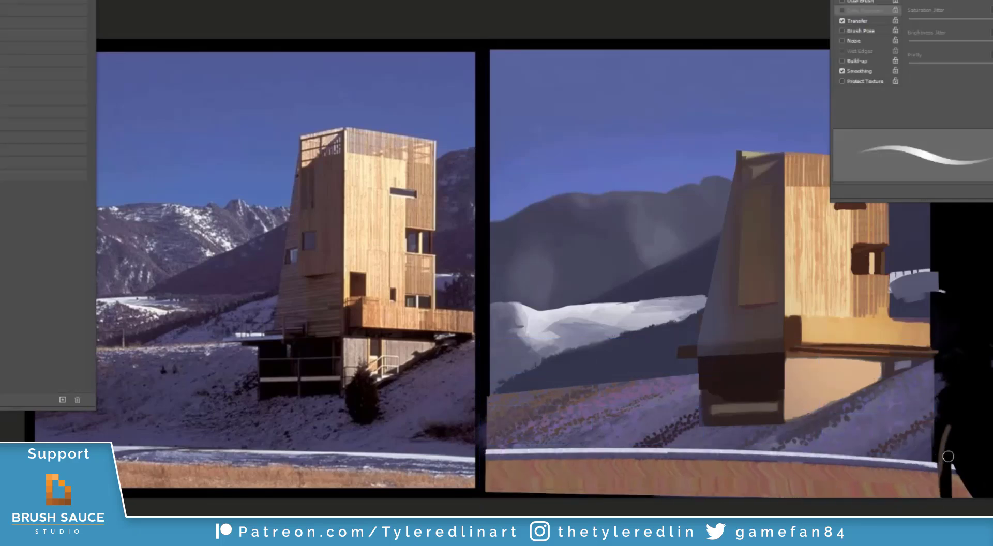
- Undo the warp of the foreground snow line and grass strip
key("ctrl+minus")
key("ctrl+z")
key("ctrl+z")
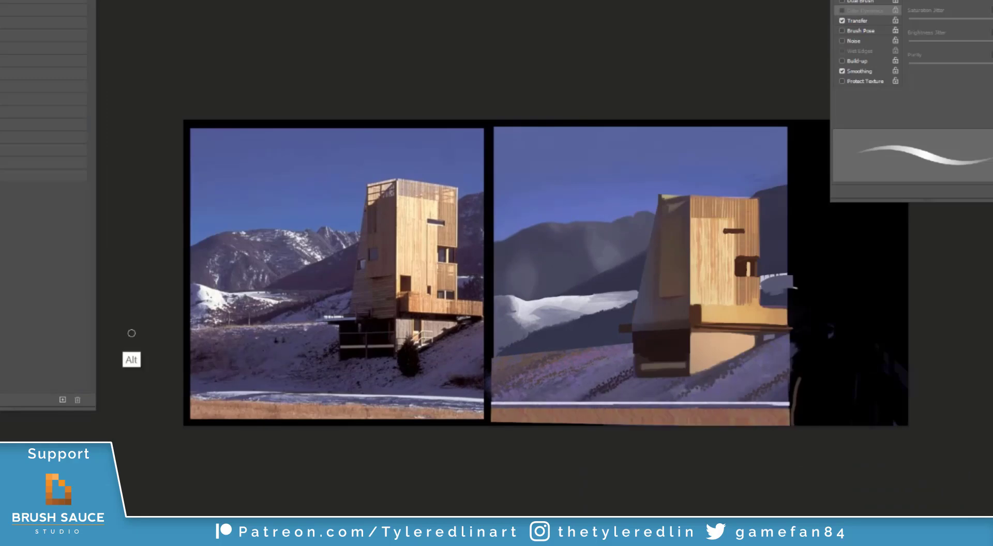
- Paint rough white snow strokes along the hillside's upper ridge with a 111 px textured brush and a sampled snow colour
key("b")
right_click(652, 376)
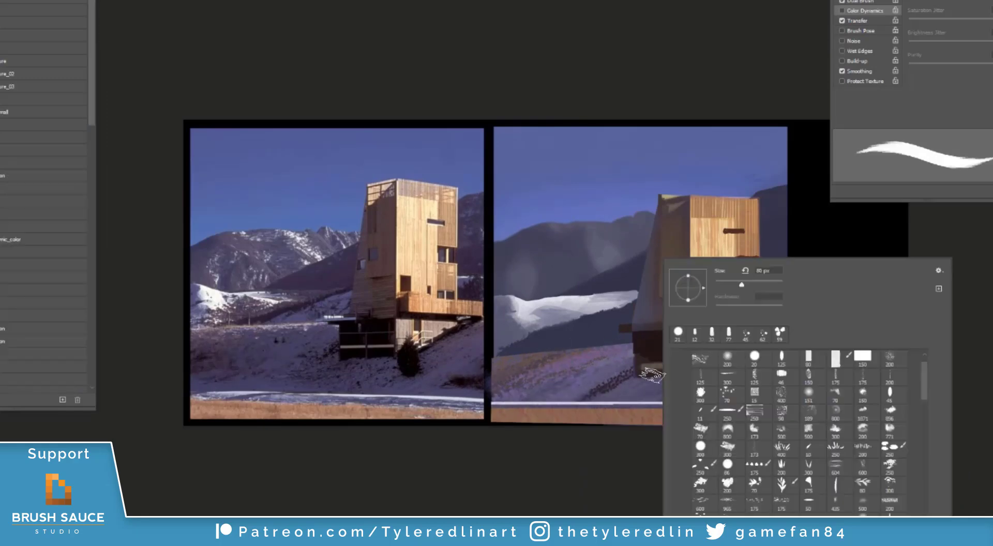
left_click_drag(924, 399, 924, 402)
left_click(838, 527)
left_click(751, 283)
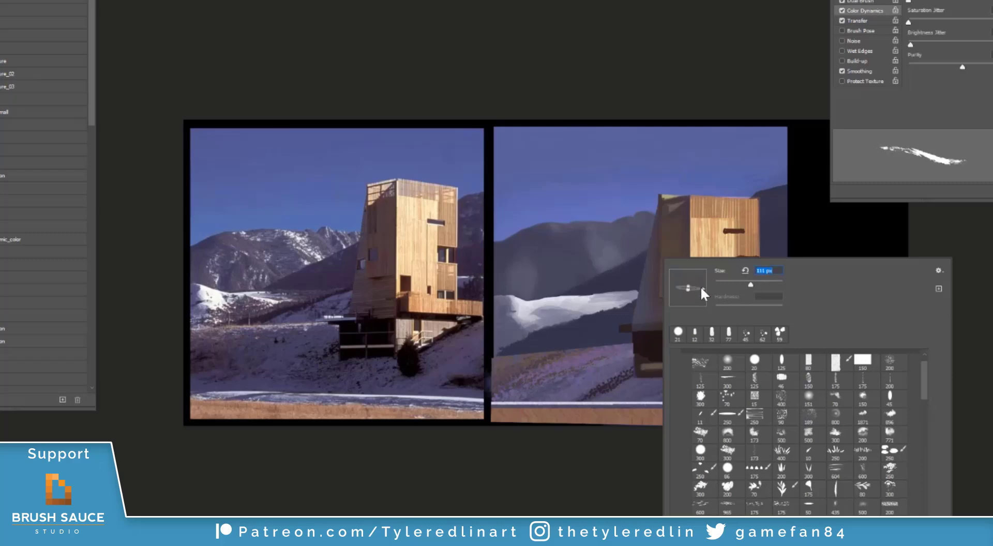
left_click(545, 301, "alt")
left_click_drag(507, 356, 688, 333)
left_click_drag(556, 361, 624, 350)
left_click_drag(499, 356, 603, 343)
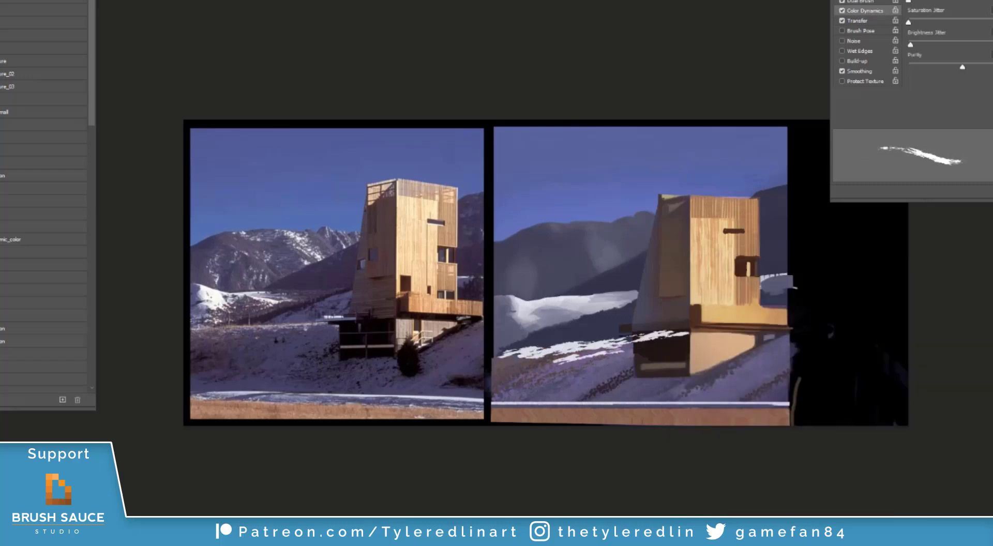
- Trim the white strokes to a narrow ridge clear of the tower's base using a lasso selection and eraser, and move them slightly down
right_click(616, 360)
left_click_drag(884, 401, 885, 421)
double_click(742, 439)
key("ctrl+plus")
key("l")
mouse_move(498, 397)
left_mouse_down()
mouse_move(793, 346)
mouse_move(491, 358)
mouse_move(498, 397)
left_mouse_up()
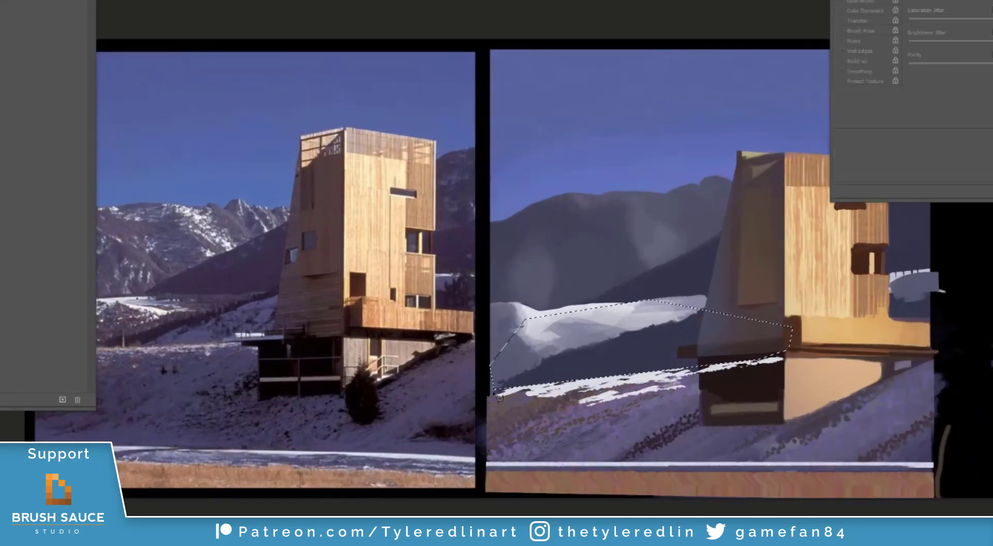
key("e")
mouse_move(783, 359)
left_mouse_down()
mouse_move(588, 402)
mouse_move(513, 405)
mouse_move(722, 380)
left_mouse_up()
key("ctrl+z")
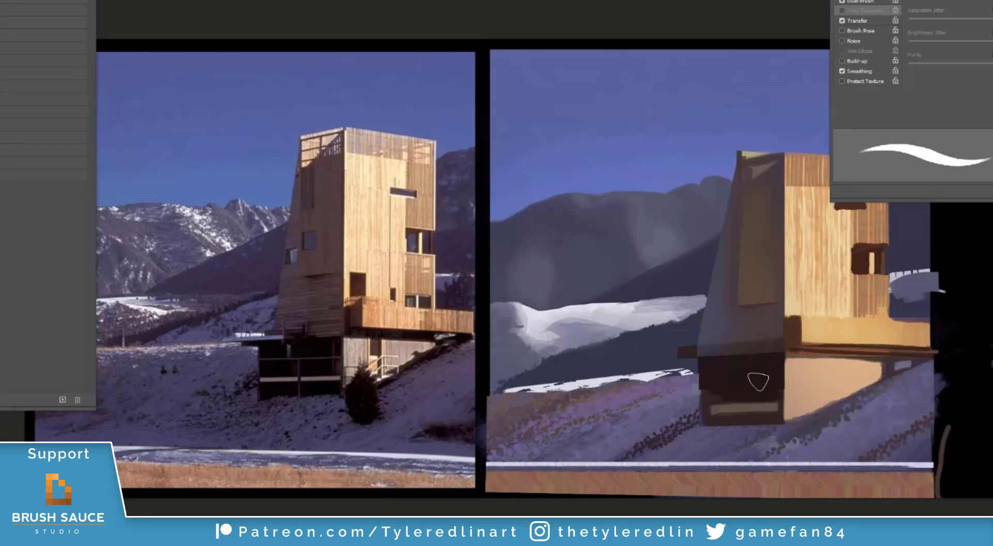
key("v")
left_click_drag(621, 380, 619, 386)
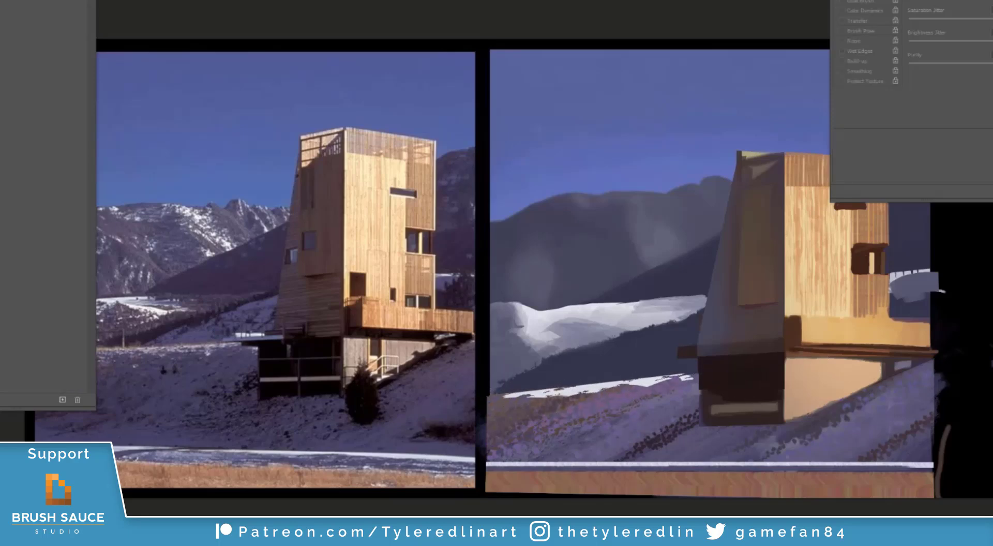
- Paint a row of thin fence posts along the hillside's snowy ridge with a 6 px graphic brush
key("e")
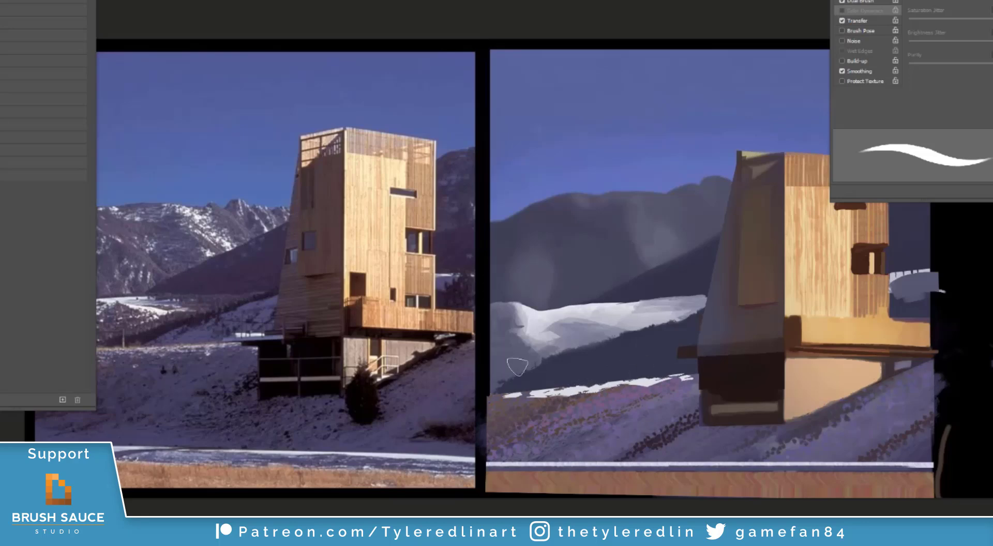
left_click_drag(187, 353, 305, 346)
right_click(701, 417)
double_click(825, 439)
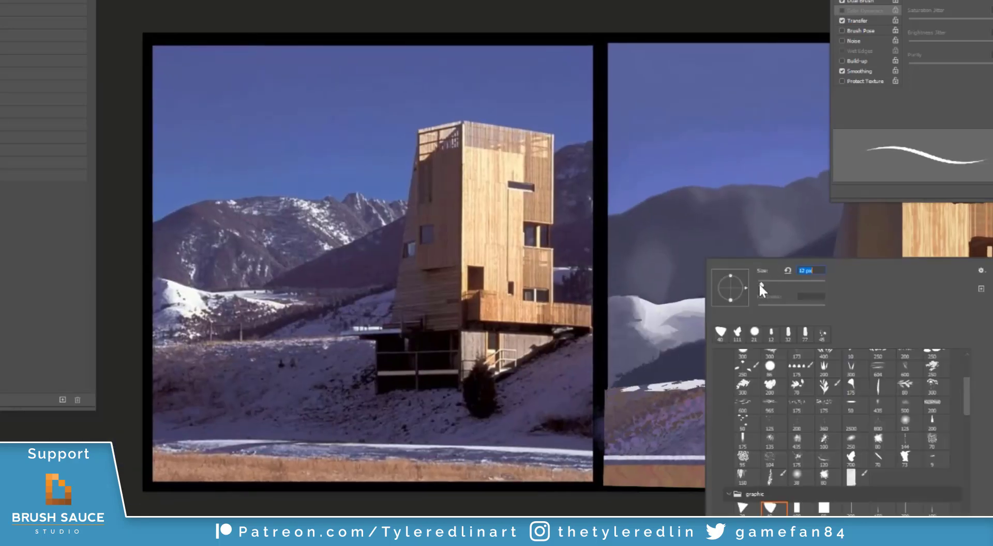
key("b")
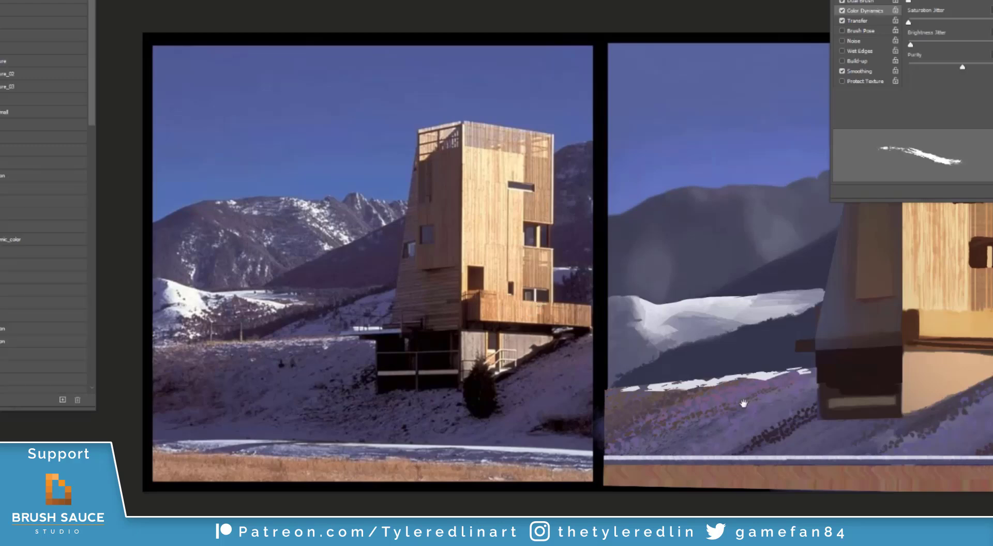
left_click_drag(743, 403, 668, 393)
right_click(703, 392)
left_click(931, 455)
left_click_drag(766, 285, 761, 286)
left_click_drag(687, 361, 688, 351)
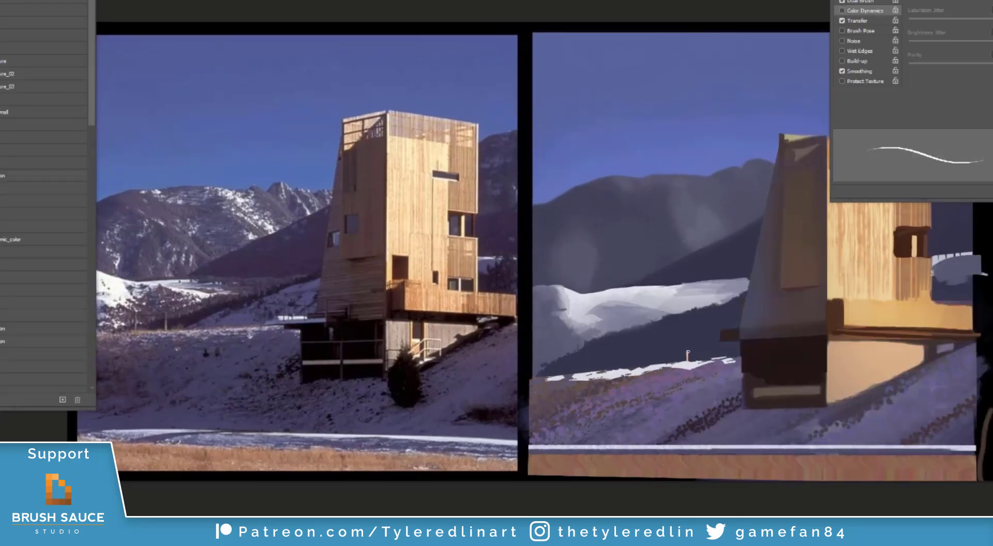
left_click(663, 359, "alt")
left_click_drag(641, 365, 621, 360)
left_click_drag(600, 369, 599, 362)
key("ctrl+minus")
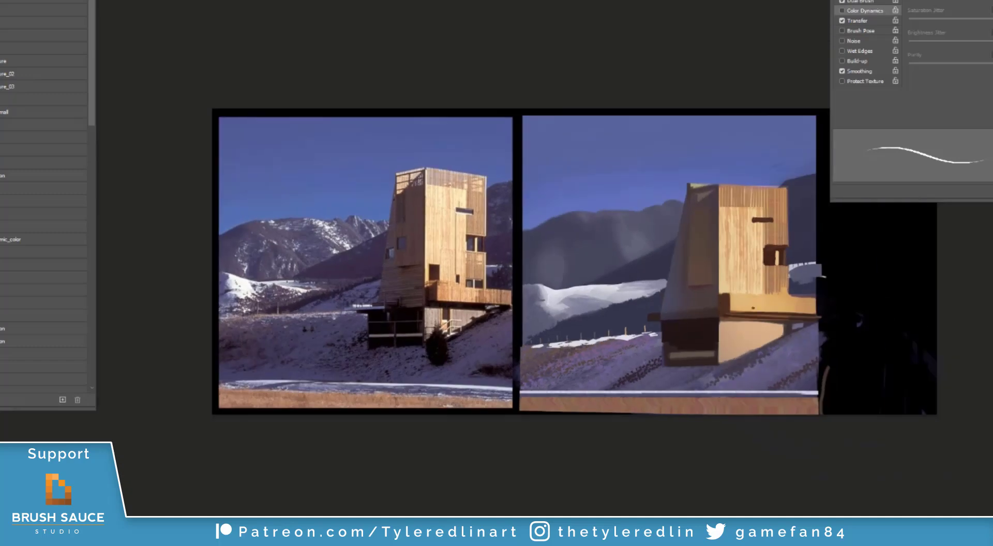
- Enlarge the brush and confine painting to the picture area above the grass strip with a rectangular selection
left_click_drag(640, 200, 518, 234)
right_click(518, 233)
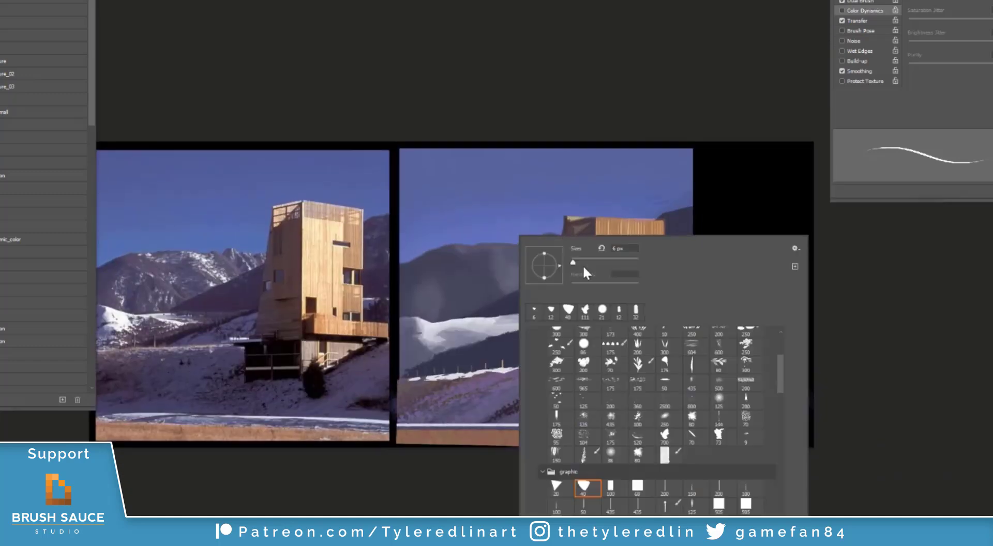
left_click(585, 309)
left_click(501, 253)
left_click_drag(405, 256, 502, 308)
key("m")
mouse_move(495, 201)
left_mouse_down()
mouse_move(802, 429)
mouse_move(793, 480)
left_mouse_up()
key("b")
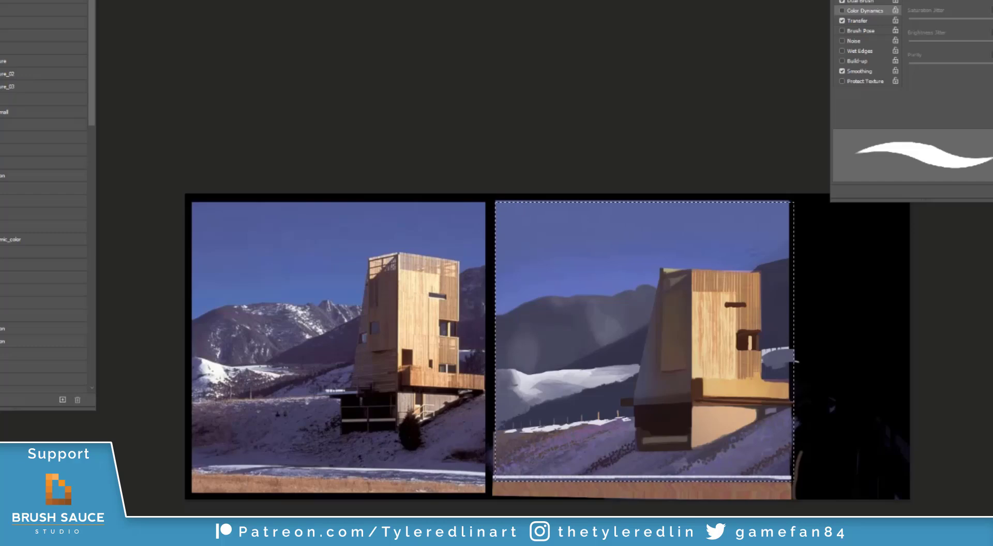
- Try to reshape the mountain and sky beside the tower's sunlit wall with broad strokes in sampled colours
key("ctrl+plus")
left_click_drag(697, 510, 628, 512)
mouse_move(680, 268)
left_mouse_down()
mouse_move(842, 264)
mouse_move(809, 270)
mouse_move(866, 251)
left_mouse_up()
key("ctrl+z")
key("ctrl+z")
mouse_move(669, 294)
left_mouse_down()
mouse_move(485, 330)
mouse_move(944, 248)
left_mouse_up()
key("ctrl+z")
key("ctrl+z")
key("ctrl+z")
key("ctrl+z")
mouse_move(684, 444)
left_mouse_down()
mouse_move(631, 471)
mouse_move(664, 471)
left_mouse_up()
left_click(800, 280, "alt")
key("ctrl+z")
mouse_move(850, 288)
left_mouse_down()
mouse_move(734, 277)
mouse_move(821, 284)
mouse_move(812, 335)
left_mouse_up()
key("ctrl+z")
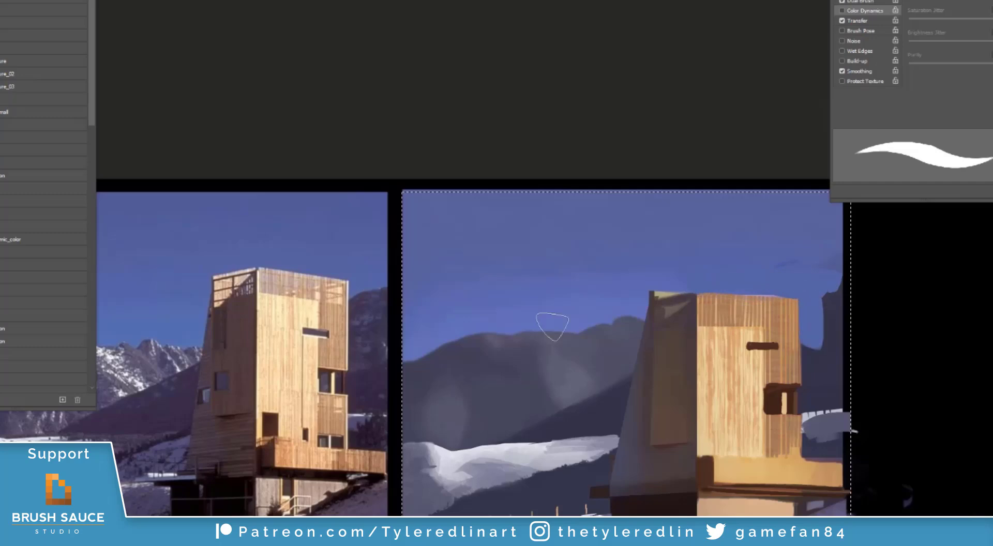
key("ctrl+z")
- Try to sharpen the dark middle slope's edge with the eraser, undo the strokes and clear the selection
key("e")
left_click_drag(629, 377, 505, 440)
left_click_drag(829, 291, 826, 286)
key("b")
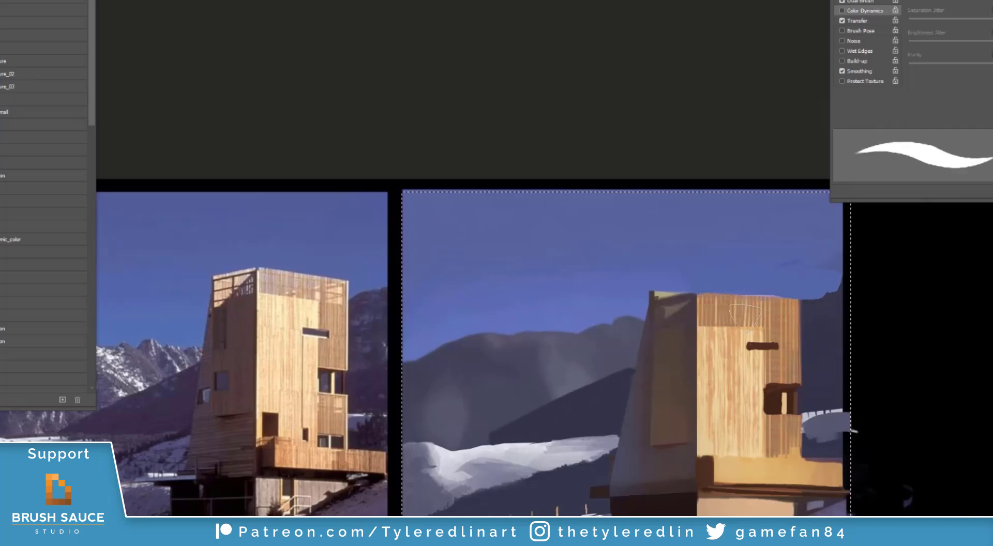
key("l")
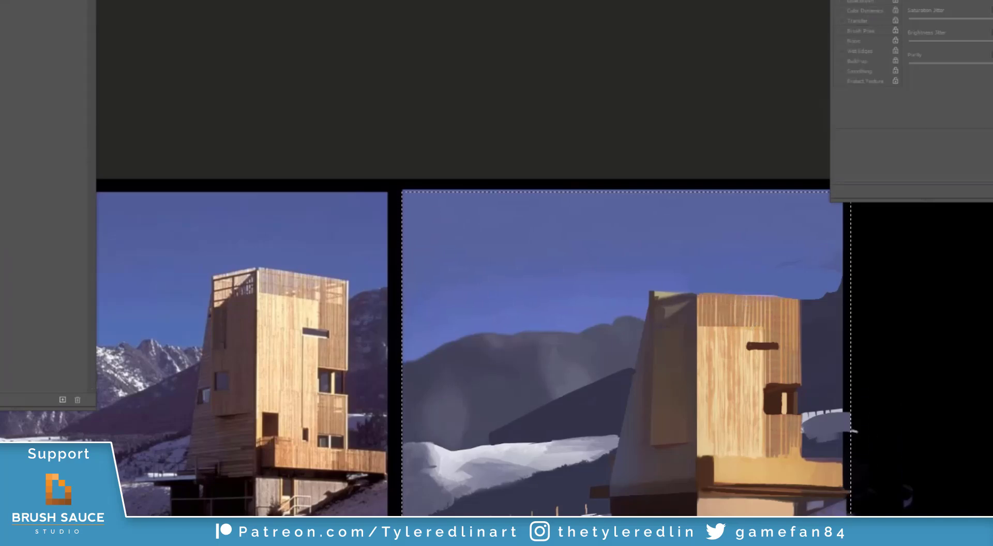
key("ctrl+z")
key("ctrl+z")
key("ctrl+z")
key("ctrl+z")
key("ctrl+d")
- Select the tower's sunlit front wall with the lasso and stretch it upward to make it taller
left_click(800, 461)
left_click(800, 296)
left_click(696, 291)
left_click(800, 460)
key("ctrl+t")
left_click_drag(749, 291, 695, 256)
key("Return")
- Distort the upper corners of the sunlit wall so its roofline slants down toward the outer side
left_click(31, 155)
left_click_drag(800, 268, 799, 254)
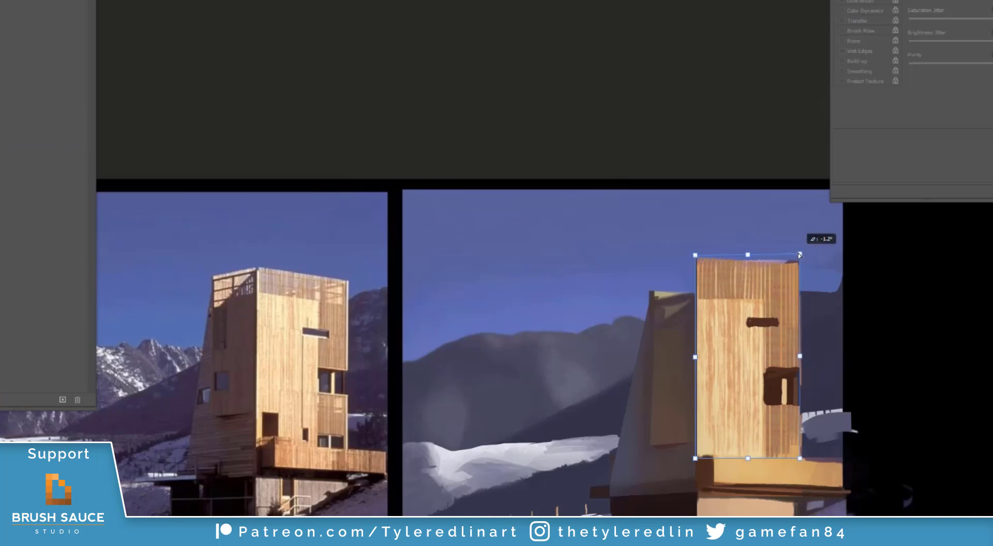
left_click_drag(695, 256, 697, 245)
key("Return")
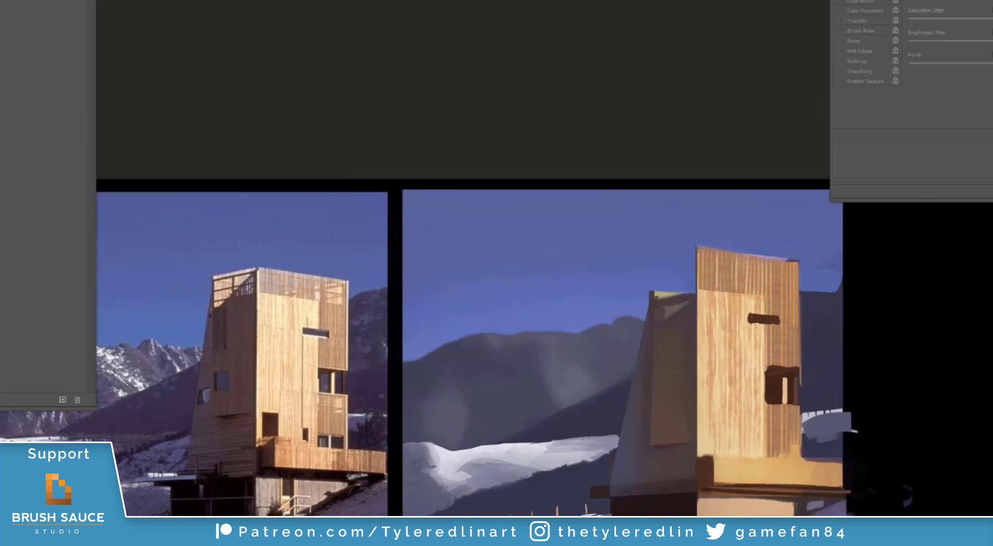
- Lasso a long diagonal slope across the tower and paint the mountain behind its outer edge with a straight rising ridgeline
left_click(500, 443)
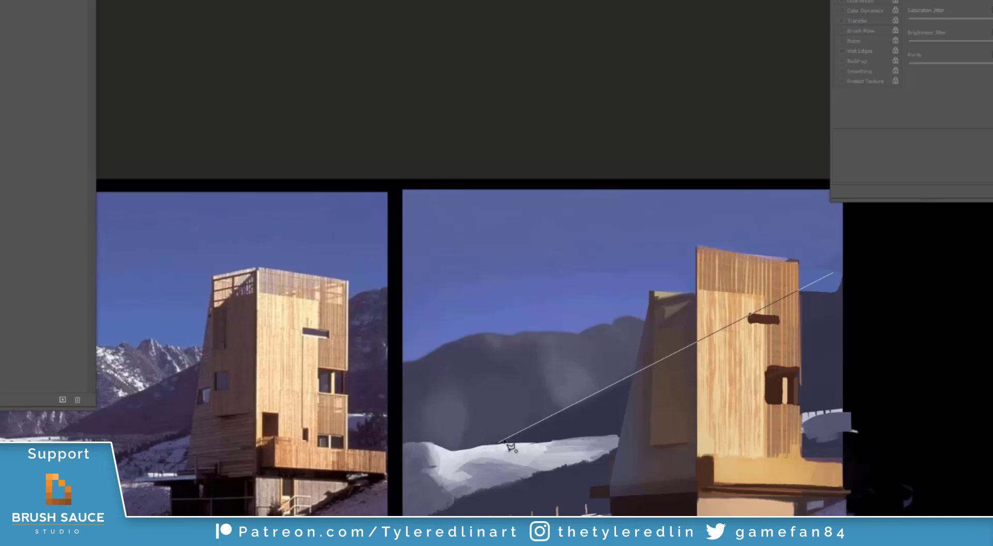
left_click_drag(878, 278, 863, 349)
left_click(501, 443)
key("b")
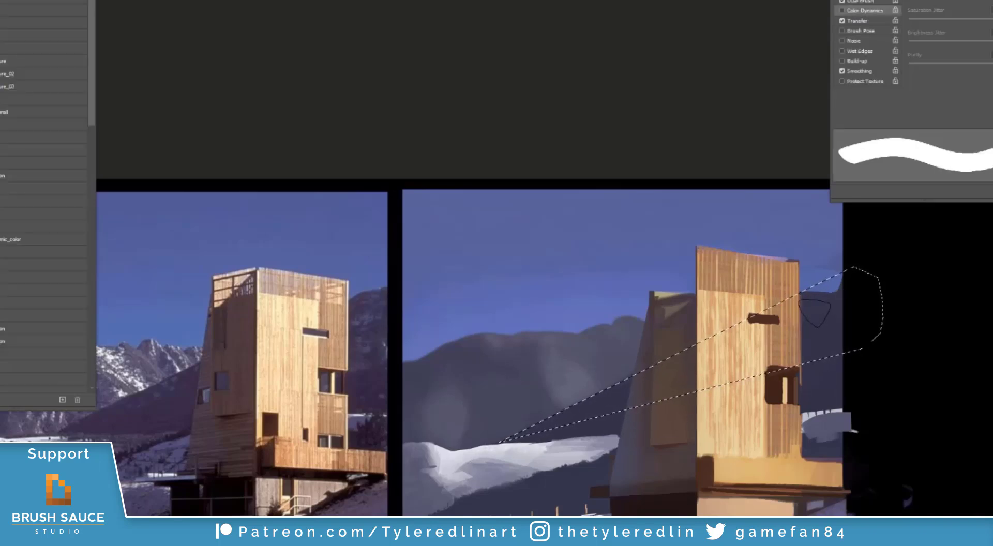
right_click(796, 262)
left_click(795, 261, "alt")
- Select the distant mountain range and the sky above it, then paint sky colour over the peaks to lower the ridgeline
left_click_drag(513, 433, 624, 421)
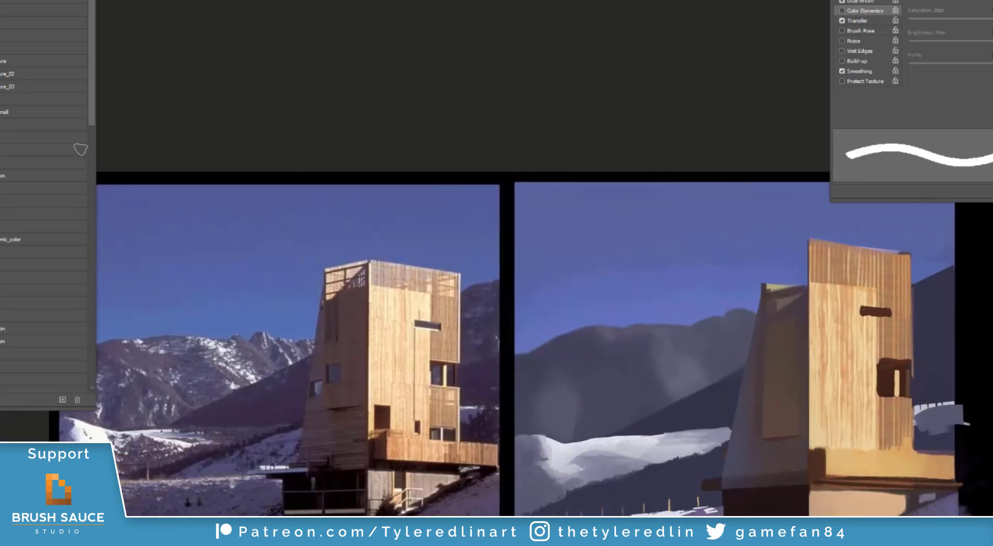
key("l")
left_click(614, 432)
left_click(564, 445)
left_click(513, 433)
left_click(511, 283)
left_click(760, 290)
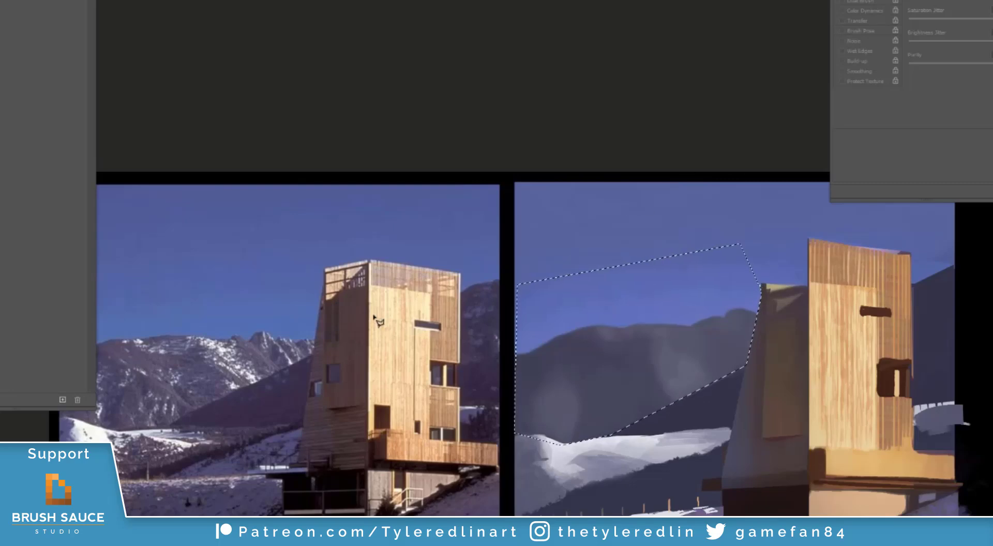
key("b")
right_click(737, 303)
double_click(778, 331)
left_click_drag(707, 316, 818, 381)
left_click_drag(747, 313, 771, 322)
left_click_drag(709, 326, 810, 393)
key("ctrl+z")
left_click_drag(705, 322, 735, 336)
mouse_move(716, 333)
left_mouse_down()
mouse_move(574, 316)
mouse_move(517, 344)
left_mouse_up()
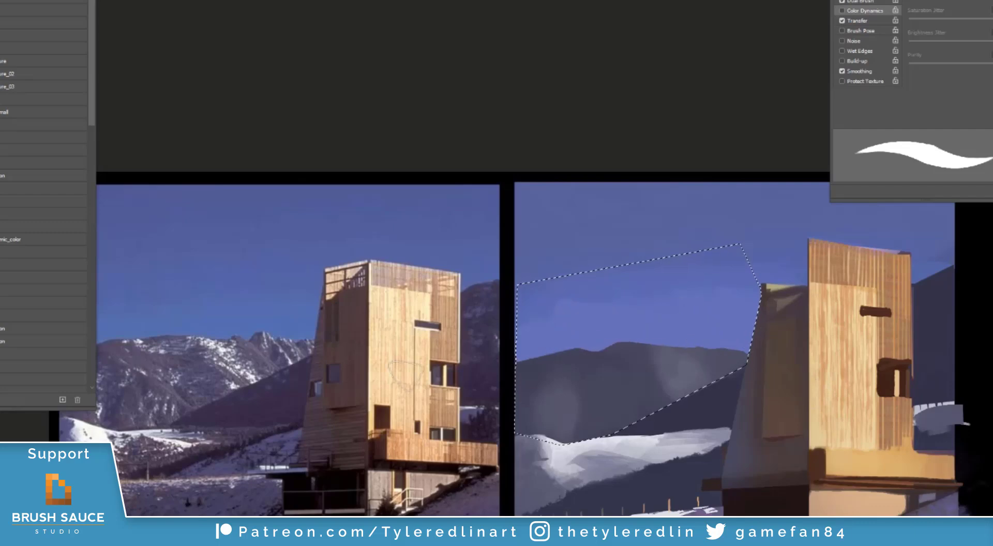
key("alt")
left_click(679, 471, "alt")
key("ctrl+d")
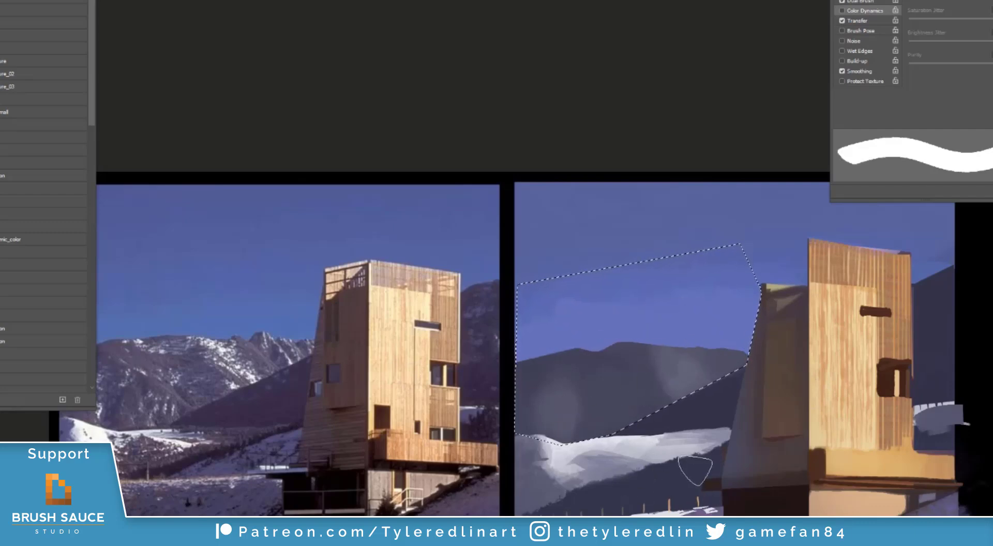
- Paint a dark roof beam, edge trim and small window marks on the tower's shaded side with a smaller brush
mouse_move(718, 448)
left_mouse_down()
mouse_move(519, 511)
mouse_move(462, 454)
left_mouse_up()
right_click(712, 256)
left_click(776, 330)
left_click_drag(775, 283, 766, 282)
left_click(653, 455)
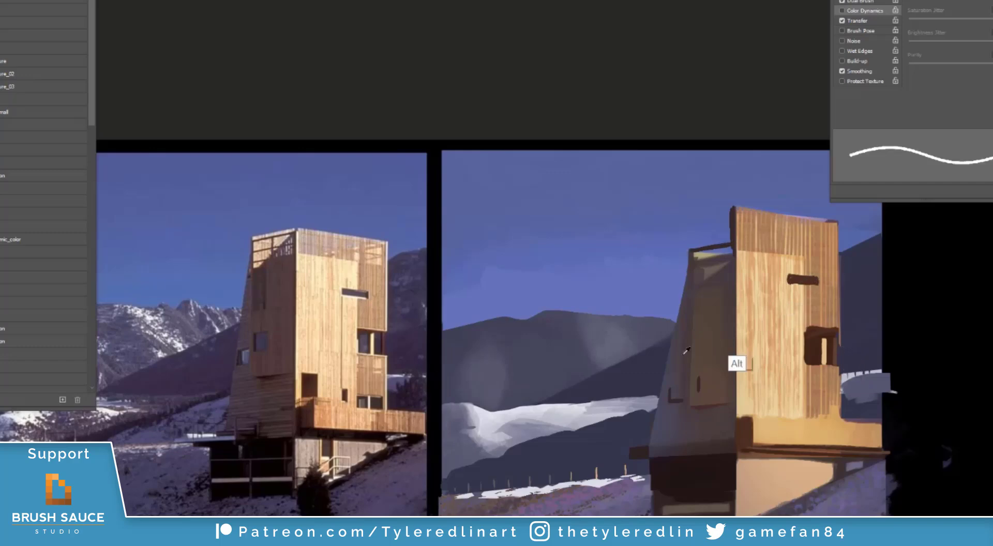
- Paint blue glass into the window at the sunlit wall's outer edge using colours sampled from the scene
left_click(817, 333, "alt")
left_click(839, 352, "alt")
left_click(839, 338, "alt")
key("]")
mouse_move(839, 376)
left_mouse_down()
mouse_move(839, 329)
mouse_move(838, 382)
left_mouse_up()
key("ctrl+z")
key("[")
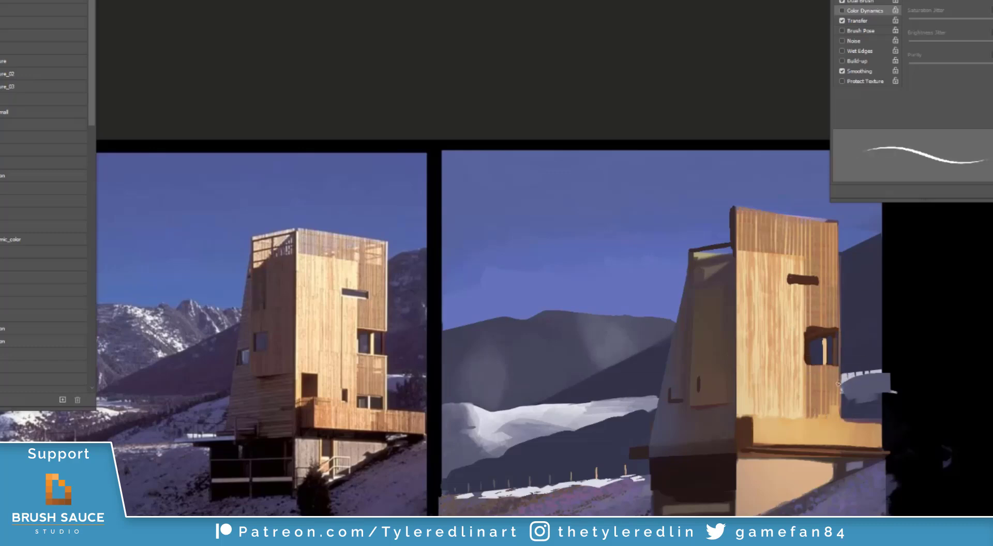
- Square off the dark post at the balcony's inner corner and paint a row of short dark slats along the shaded ledge
key("]")
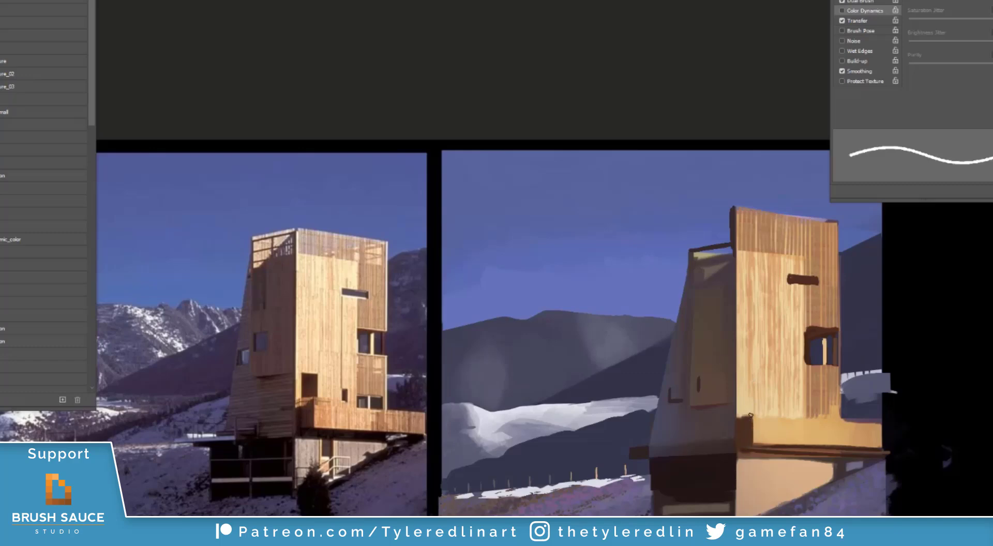
key("[")
key("[")
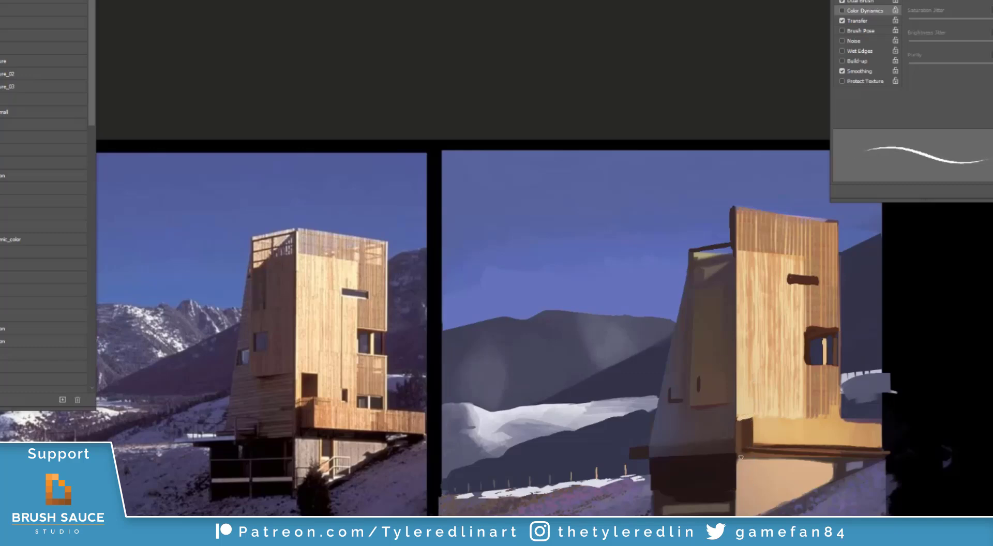
key("]")
key("l")
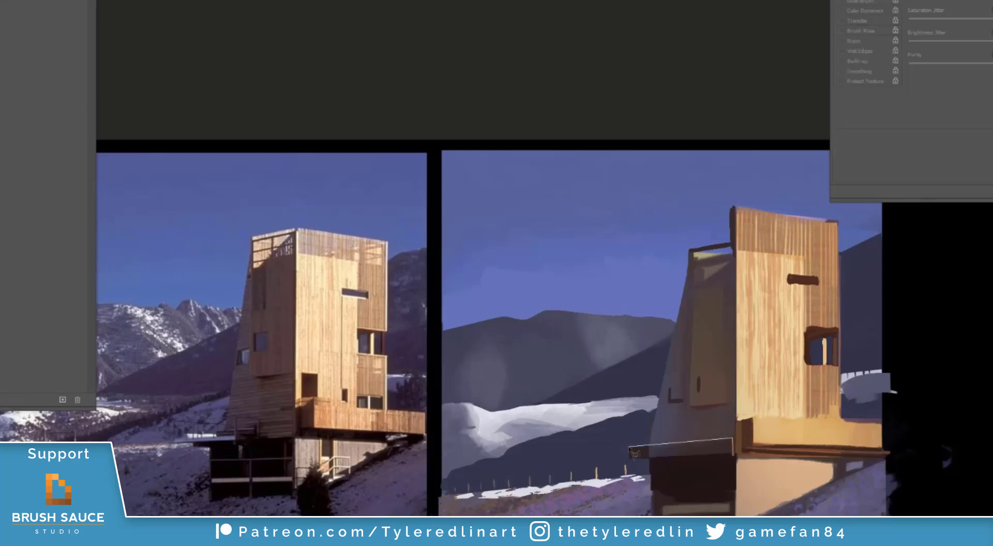
left_click(633, 452)
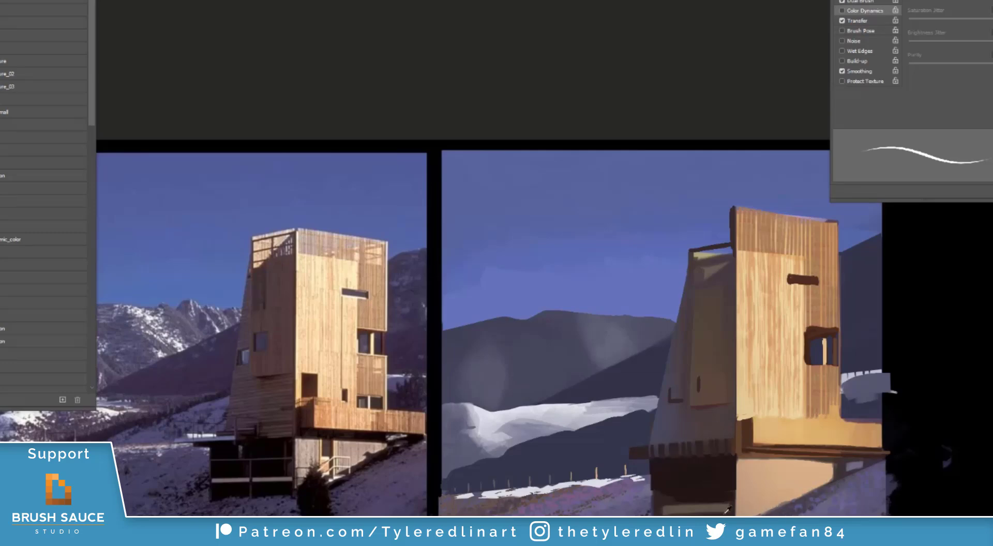
- Paint a shadow band beneath the balcony and clean up the lit lower wall's edge against the snowy slope
mouse_move(783, 464)
left_mouse_down()
mouse_move(740, 464)
mouse_move(830, 465)
left_mouse_up()
key("ctrl+z")
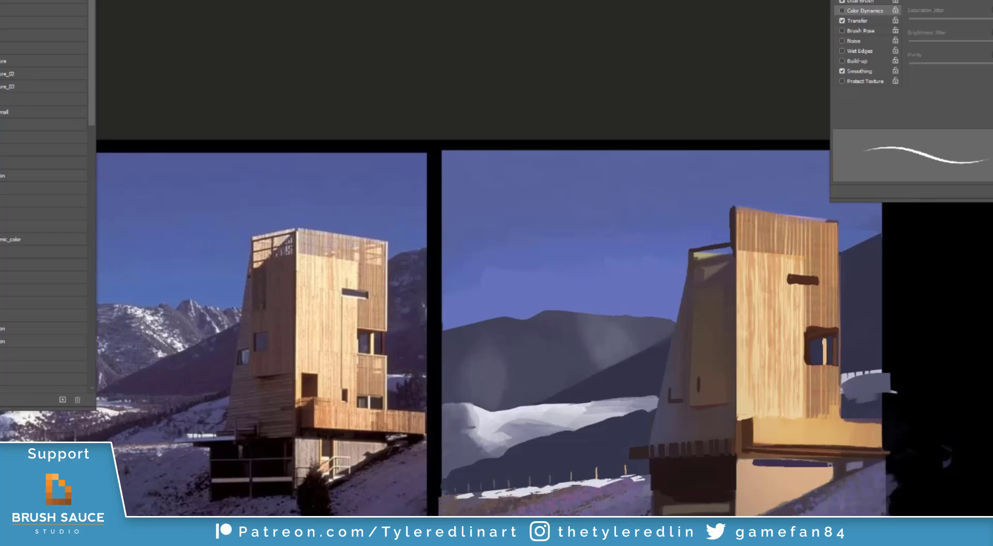
left_click_drag(749, 465, 825, 465)
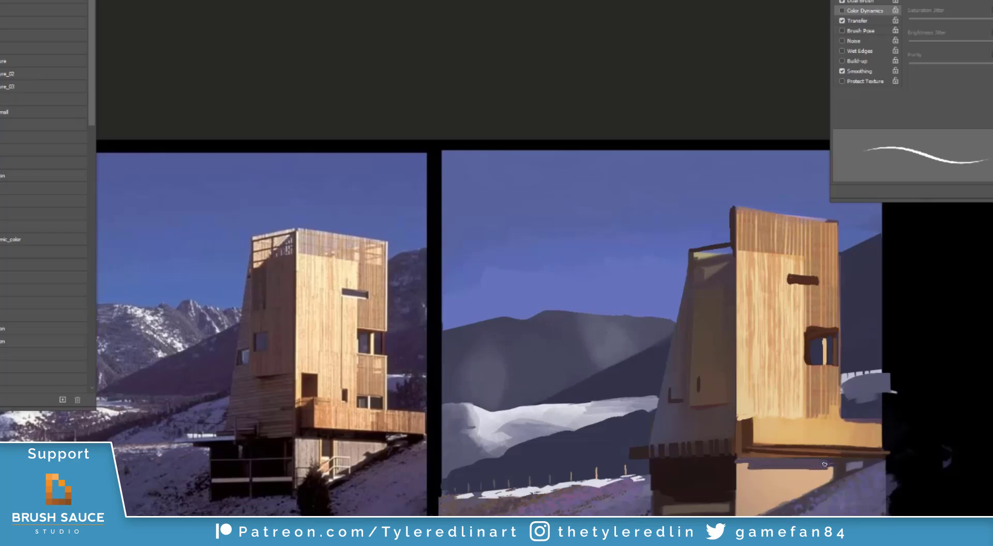
left_click_drag(782, 501, 832, 480)
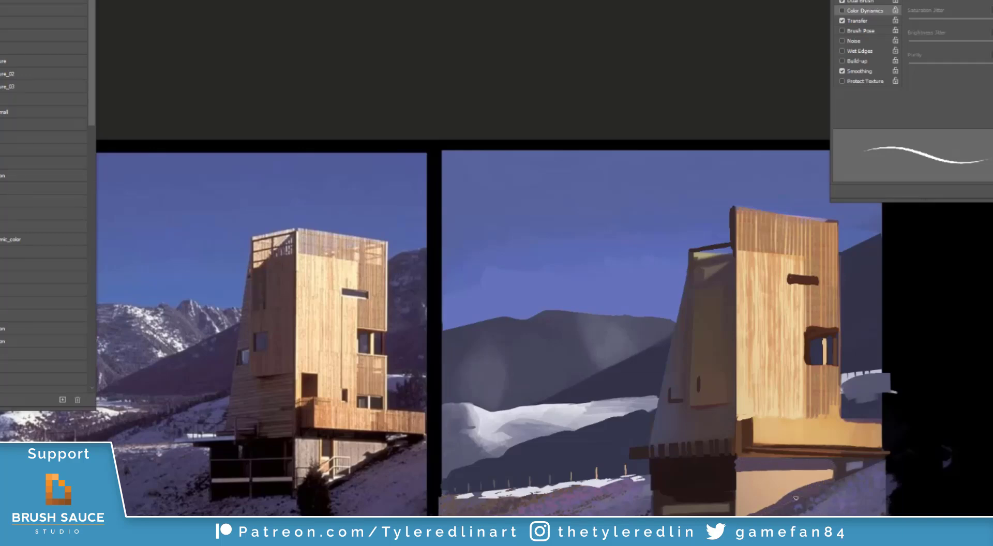
key("]")
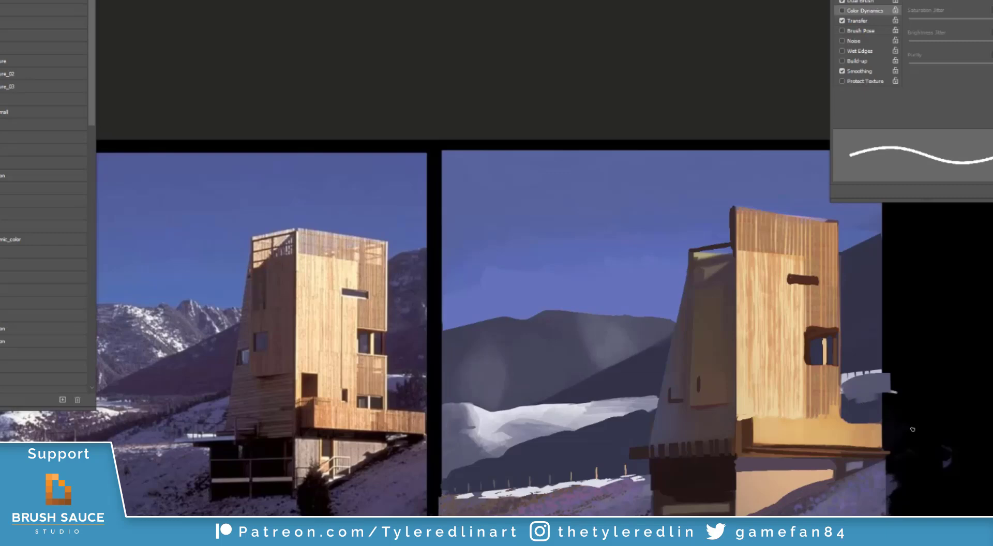
key("ctrl+minus")
left_click_drag(530, 505, 617, 525)
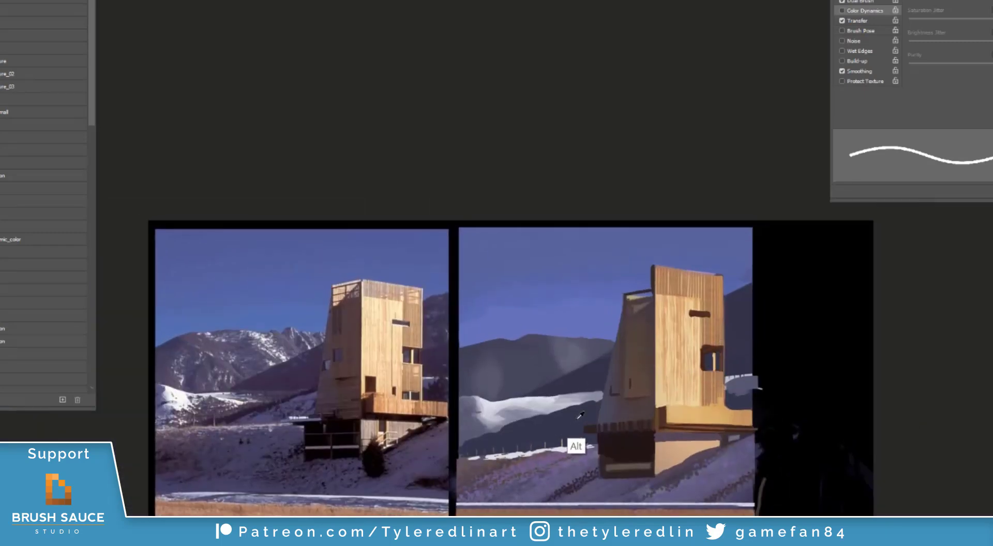
key("[")
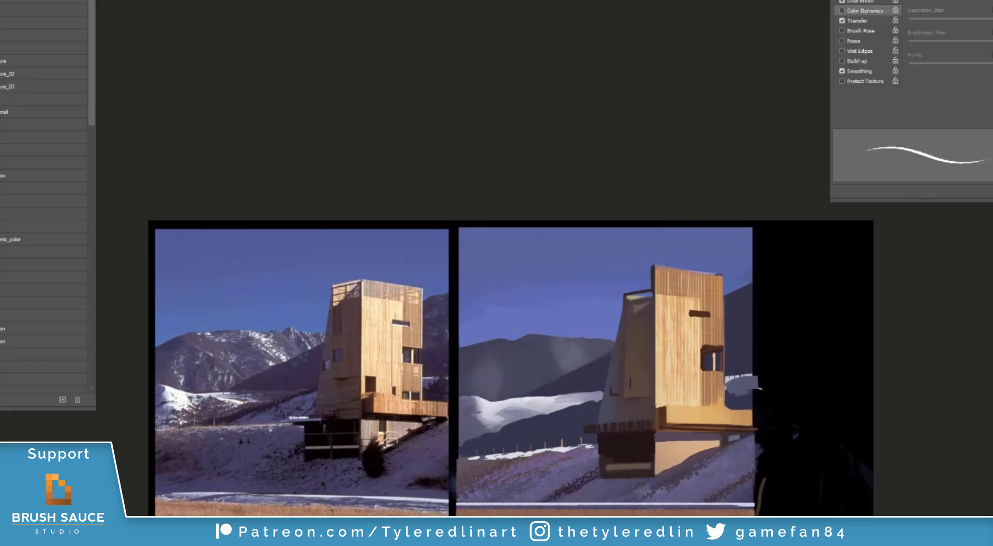
key("l")
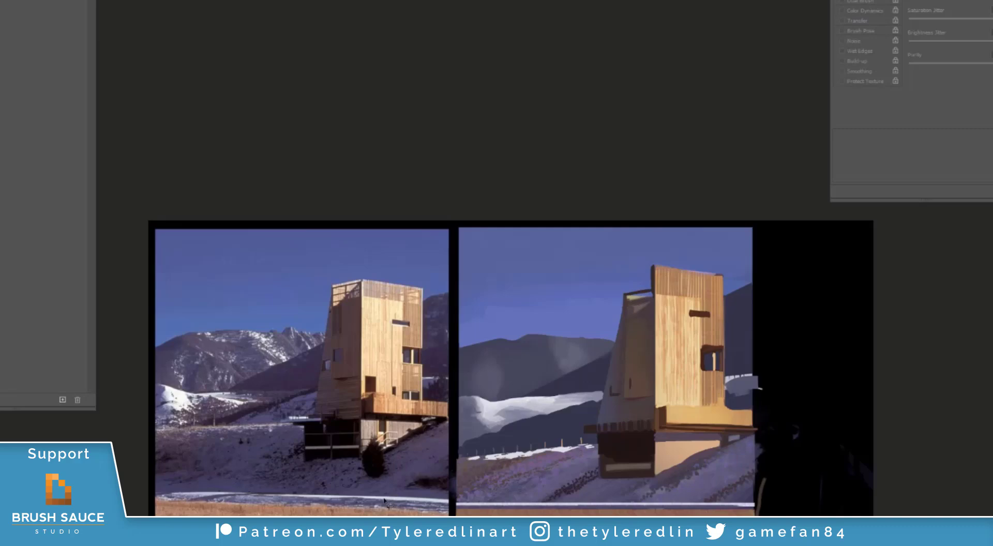
key("b")
key("space")
- Select the blank strip beyond the painting's outer edge and extend the sky and dark mountain slope into it
mouse_move(612, 400)
left_mouse_down()
mouse_move(587, 394)
mouse_move(472, 444)
left_mouse_up()
mouse_move(607, 271)
left_mouse_down()
mouse_move(730, 517)
mouse_move(695, 517)
left_mouse_up()
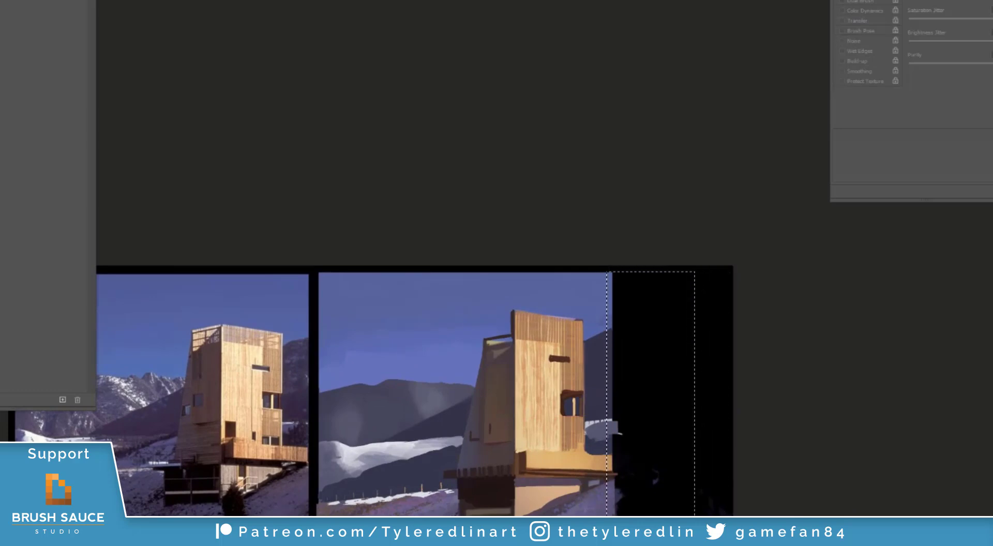
key("b")
right_click(668, 308)
mouse_move(602, 333)
left_mouse_down()
mouse_move(690, 292)
mouse_move(839, 271)
mouse_move(768, 229)
left_mouse_up()
key("ctrl+z")
key("ctrl+z")
left_click_drag(675, 282, 619, 307)
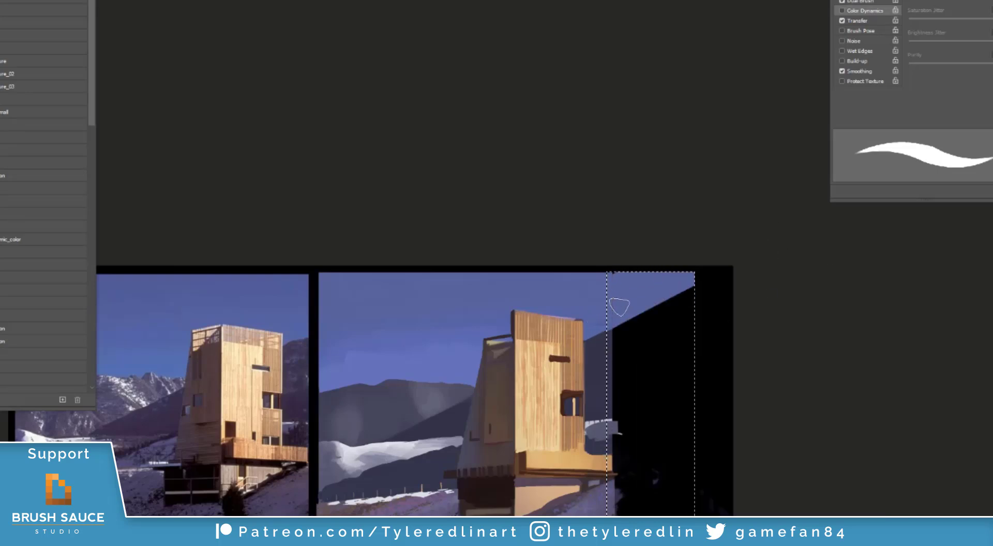
mouse_move(604, 343)
left_mouse_down()
mouse_move(625, 341)
mouse_move(616, 345)
mouse_move(690, 407)
left_mouse_up()
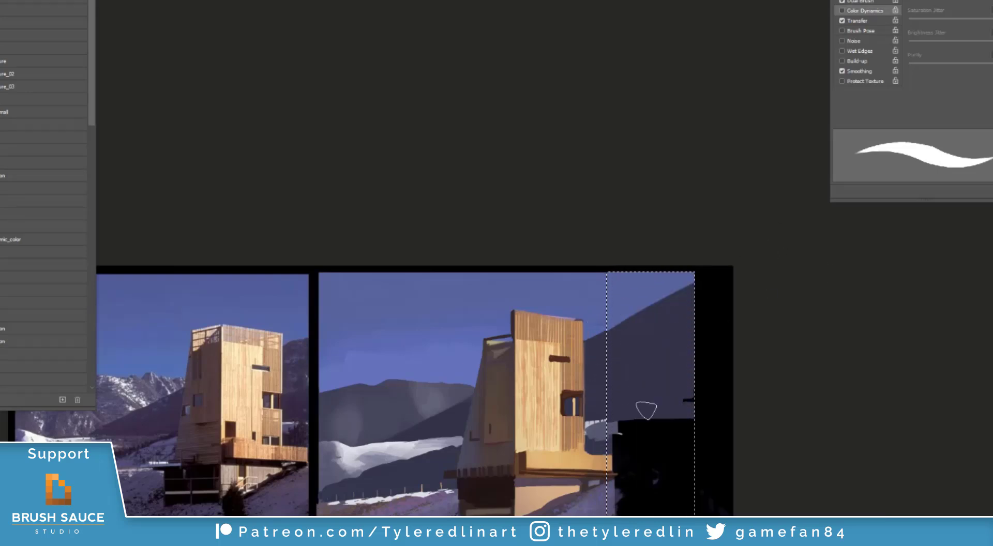
- Extend the dark mountain slope downward in the selected strip and paint a thin snow streak across it
key(".")
left_click_drag(597, 448, 690, 448)
mouse_move(691, 448)
left_mouse_down()
mouse_move(606, 445)
mouse_move(685, 427)
left_mouse_up()
mouse_move(686, 427)
left_mouse_down()
mouse_move(605, 449)
mouse_move(663, 417)
left_mouse_up()
left_click(590, 440, "alt")
key("ctrl+z")
mouse_move(600, 432)
left_mouse_down()
mouse_move(691, 422)
mouse_move(562, 444)
mouse_move(697, 419)
left_mouse_up()
left_click(595, 422, "alt")
left_click(623, 451, "alt")
mouse_move(605, 433)
left_mouse_down()
mouse_move(698, 423)
mouse_move(773, 399)
left_mouse_up()
key("ctrl+z")
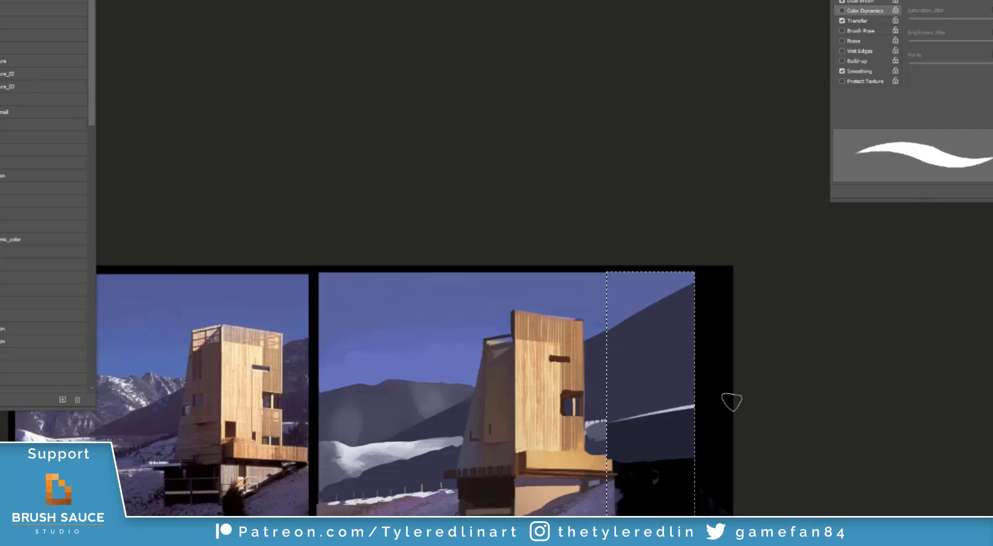
- Paint the dark hillside beneath the snow streak and a curved purple snow ridge below it
left_click(610, 452, "alt")
left_click_drag(610, 434, 664, 424)
key("e")
mouse_move(611, 459)
left_mouse_down()
mouse_move(611, 469)
mouse_move(702, 458)
left_mouse_up()
left_click(606, 509, "alt")
key("ctrl+z")
left_click_drag(613, 485, 740, 460)
mouse_move(616, 490)
left_mouse_down()
mouse_move(681, 469)
mouse_move(618, 496)
left_mouse_up()
key("ctrl+z")
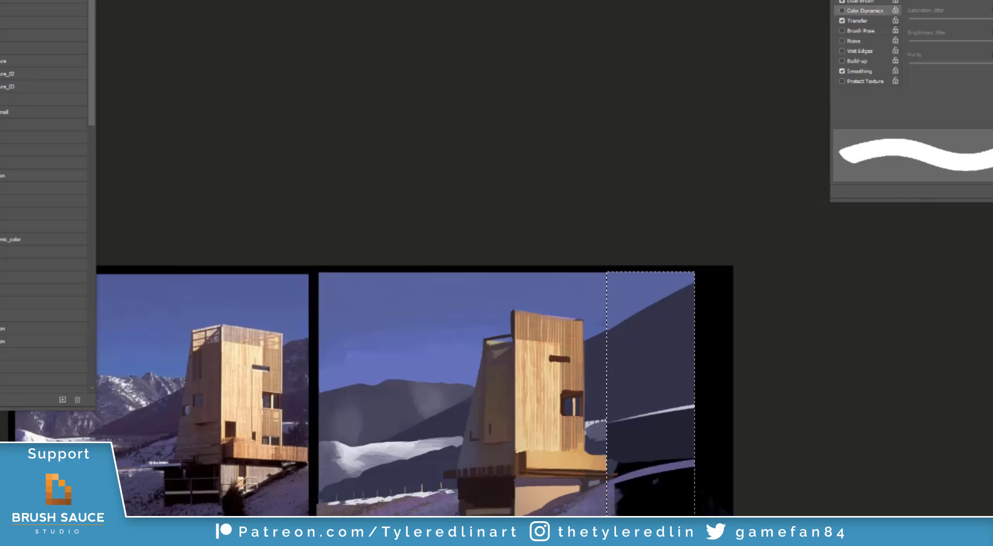
- Select the unfinished black area below the purple ridge and fill it to match the surrounding painting
key("l")
mouse_move(702, 460)
left_mouse_down()
mouse_move(598, 476)
mouse_move(827, 283)
left_mouse_up()
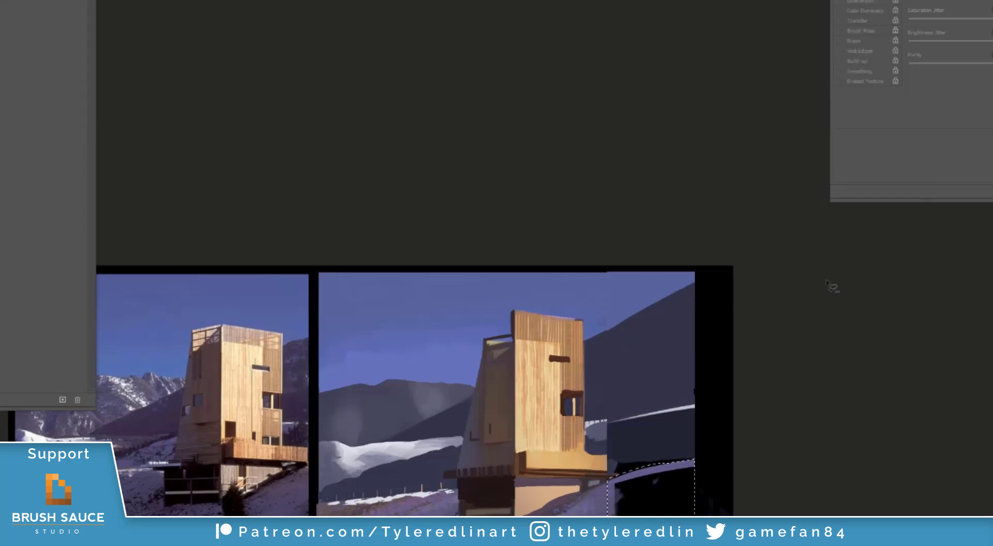
key("shift+BackSpace")
left_click(672, 31)
left_click(669, 73)
left_click(754, 31)
- Blend the filled patch into the dark hillside with slope colours and remove the selection
key("b")
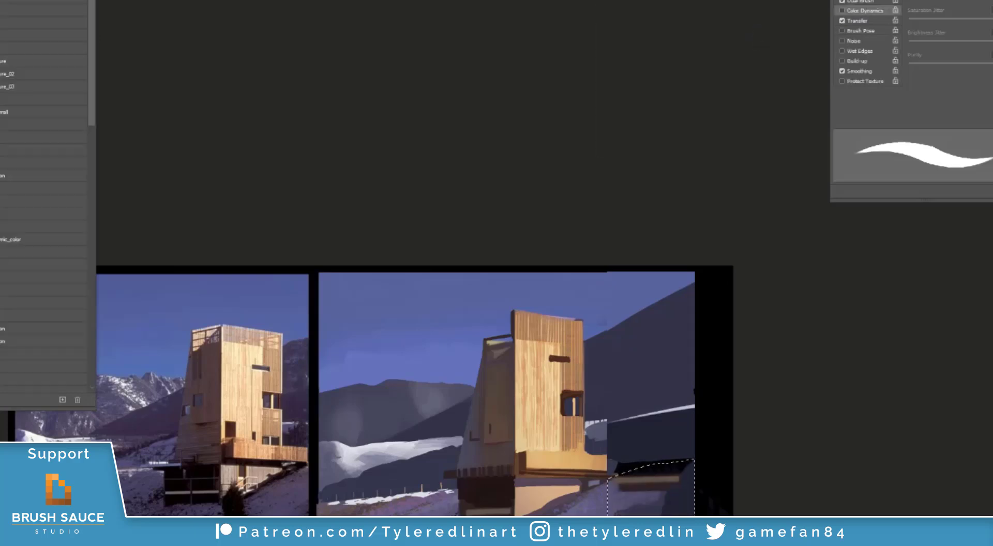
key("e")
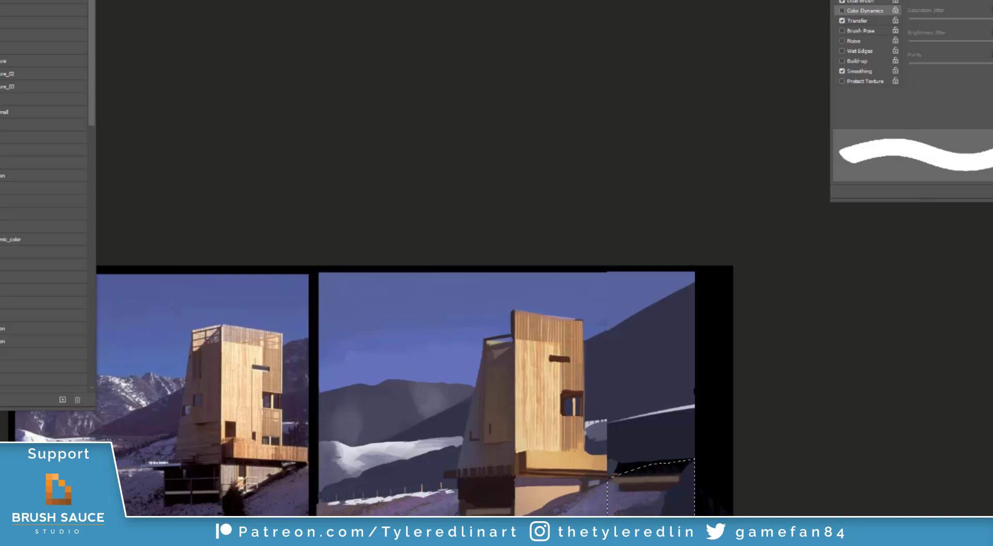
key("b")
key("e")
key("b")
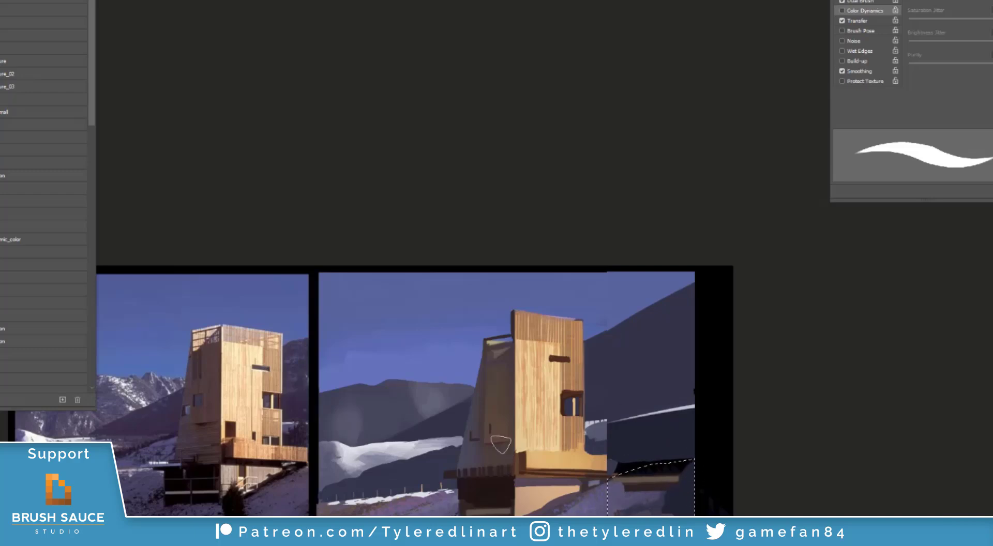
key("ctrl+d")
key("e")
- Select a slanted-top block standing on the far ledge and paint shaded brown wall slabs inside it
key("l")
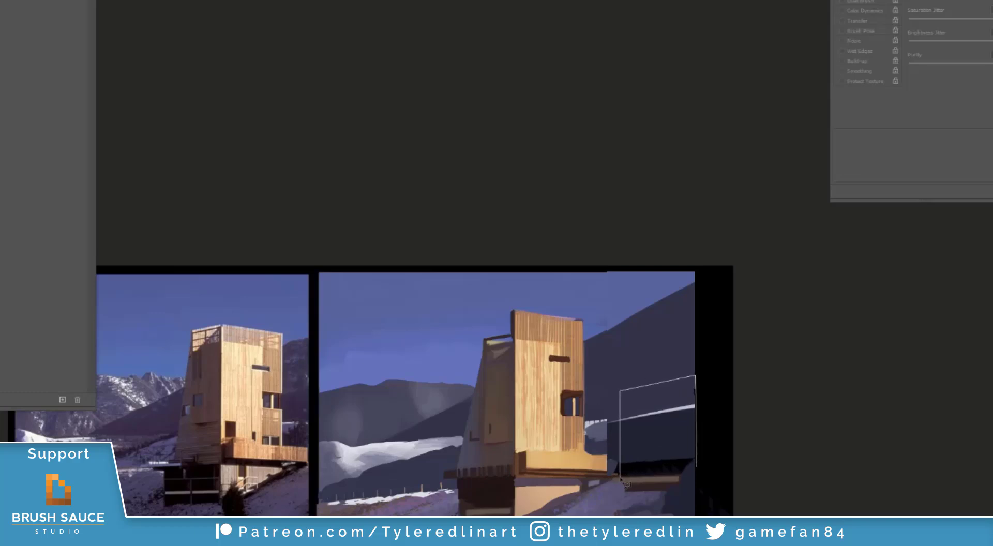
left_click(622, 478)
key("b")
right_click(650, 430)
left_click(499, 460, "alt")
mouse_move(623, 472)
left_mouse_down()
mouse_move(619, 391)
mouse_move(652, 399)
mouse_move(666, 455)
left_mouse_up()
- Paint warm sunlit edges down the outer slab of the small building using colours sampled from the main tower
left_click(551, 393, "alt")
left_click_drag(676, 383, 678, 406)
key("ctrl+z")
left_click(564, 446, "alt")
right_click(678, 418)
left_click_drag(725, 286, 712, 287)
left_click(668, 384)
left_click(669, 470, "shift")
- Cut a shadow into the lit outer slab and paint a thin dark mast rising above the small building
key("]")
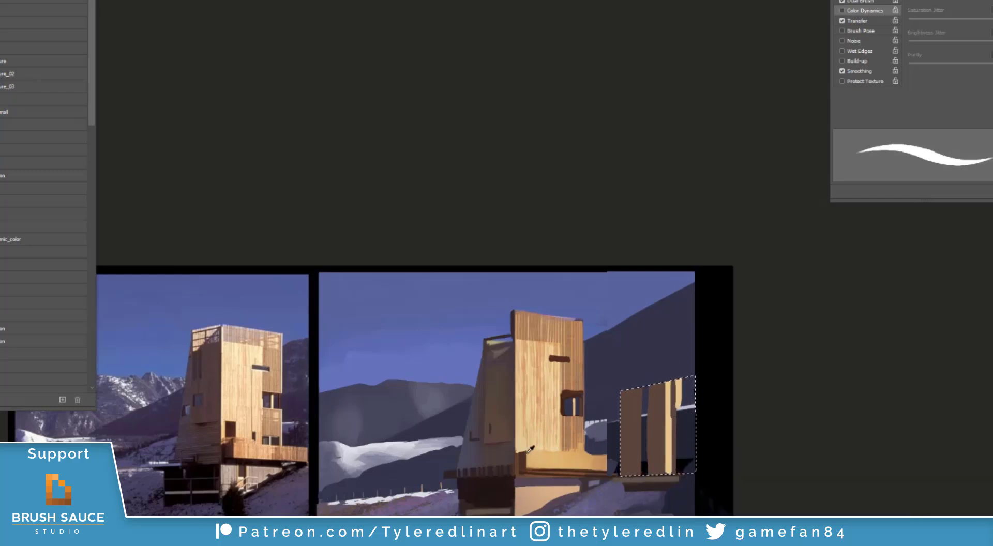
key("ctrl+z")
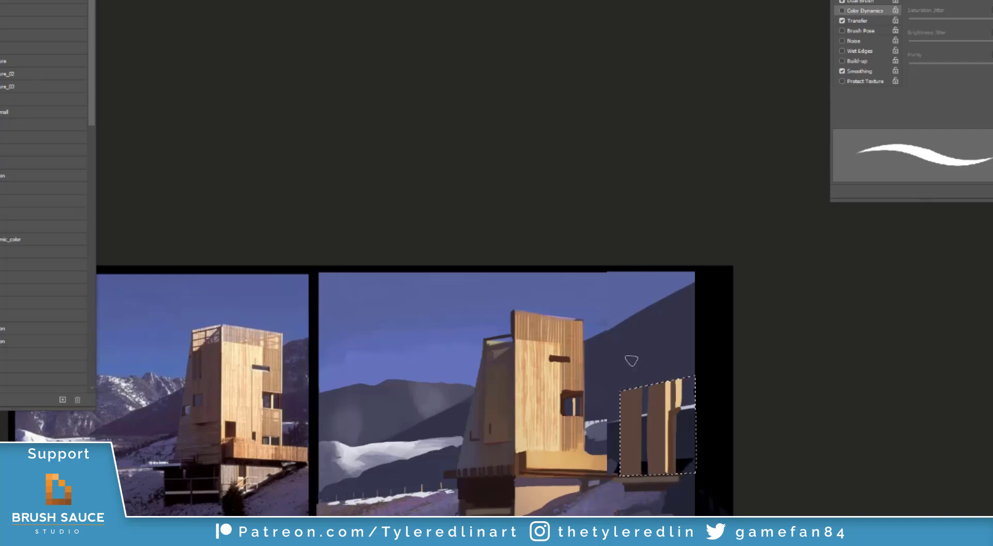
key("]")
left_click_drag(693, 408, 684, 407)
left_click(689, 398, "alt")
key("]")
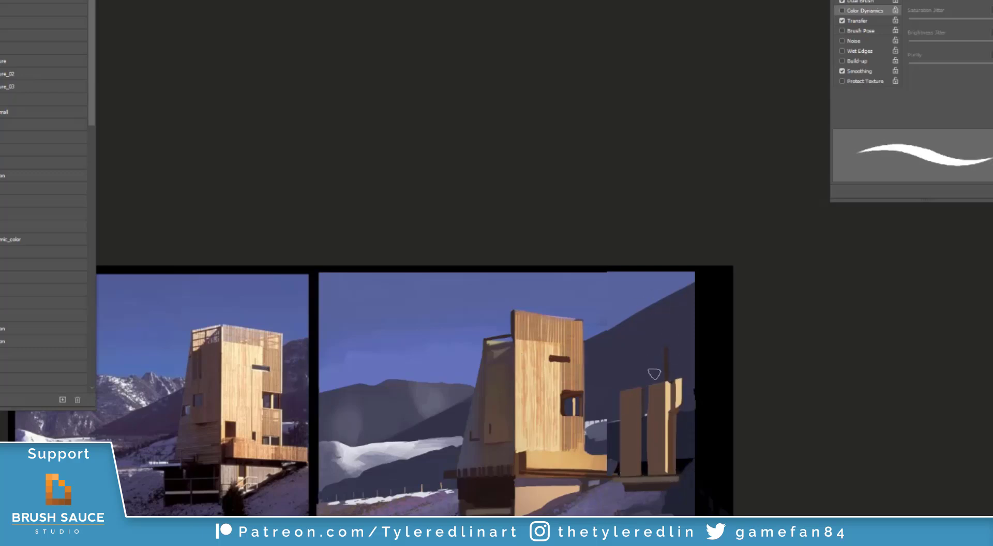
- Paint a thin pale beam across the gap between the small building's two brown slabs with a smaller brush
right_click(669, 278)
left_click(693, 284)
left_click(692, 256)
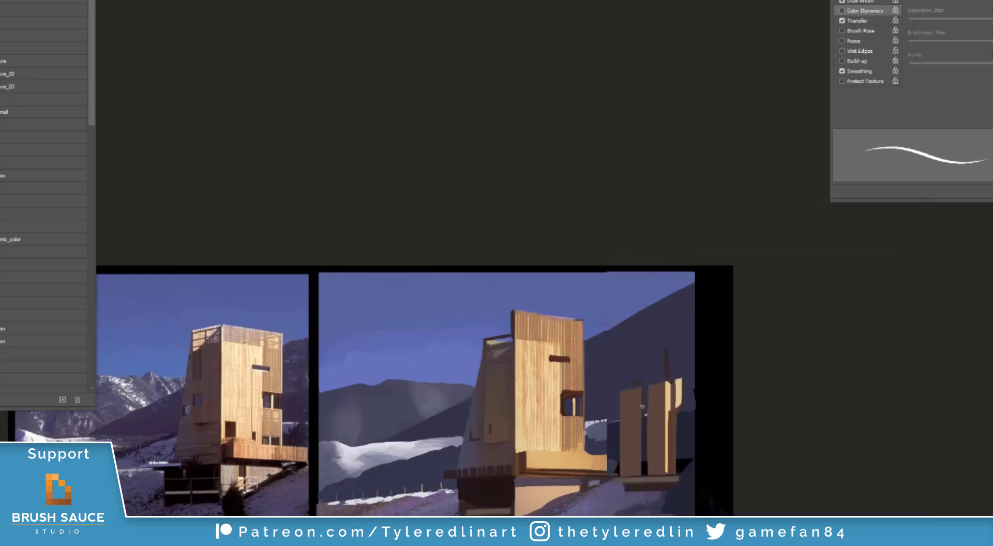
key("ctrl+z")
left_click_drag(632, 382, 655, 383)
key("ctrl+z")
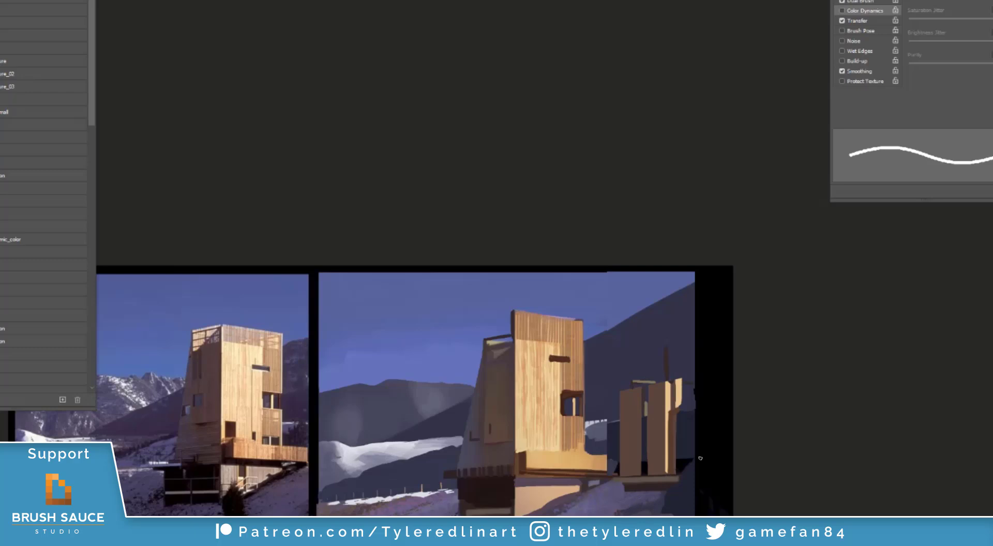
key("r")
left_click(46, 163)
left_click(46, 99)
right_click(680, 451)
left_click_drag(781, 284, 747, 284)
left_click(729, 233)
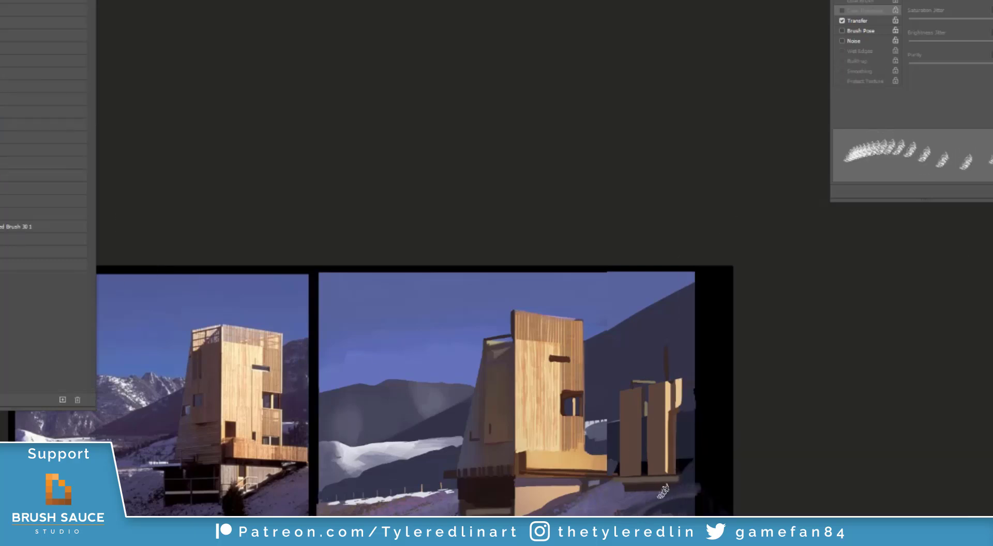
left_click_drag(441, 526, 526, 511)
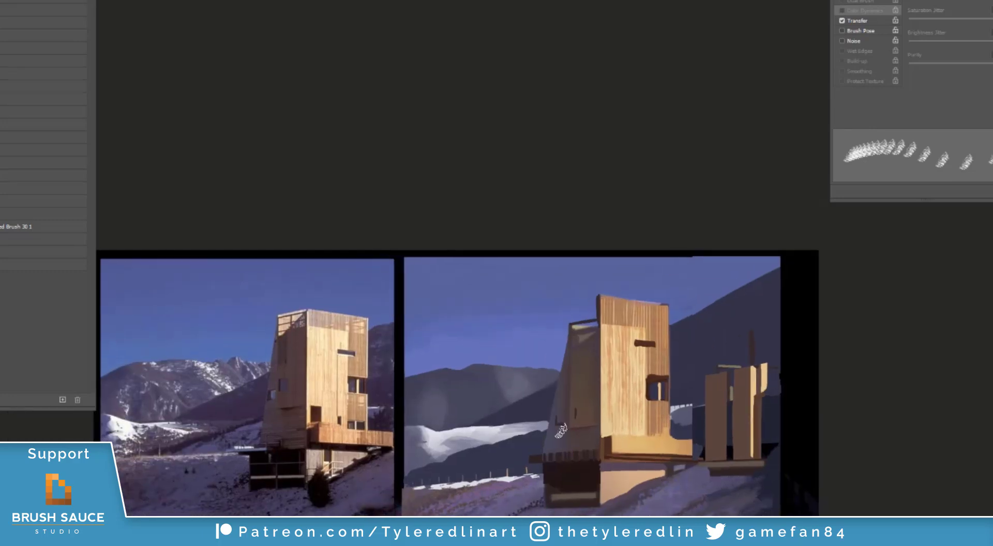
right_click(554, 438)
left_click_drag(827, 401, 827, 363)
left_click(715, 388)
left_click(678, 209)
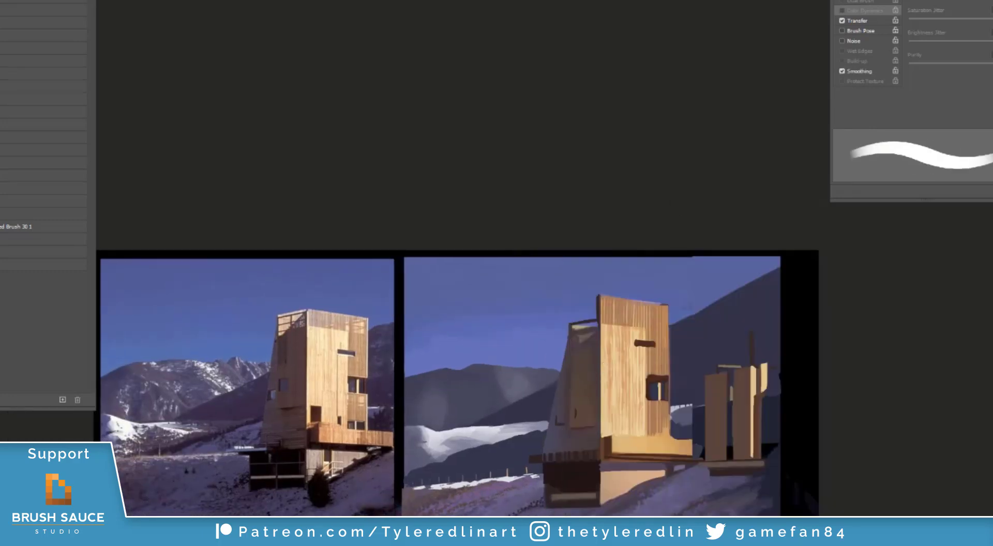
key("b")
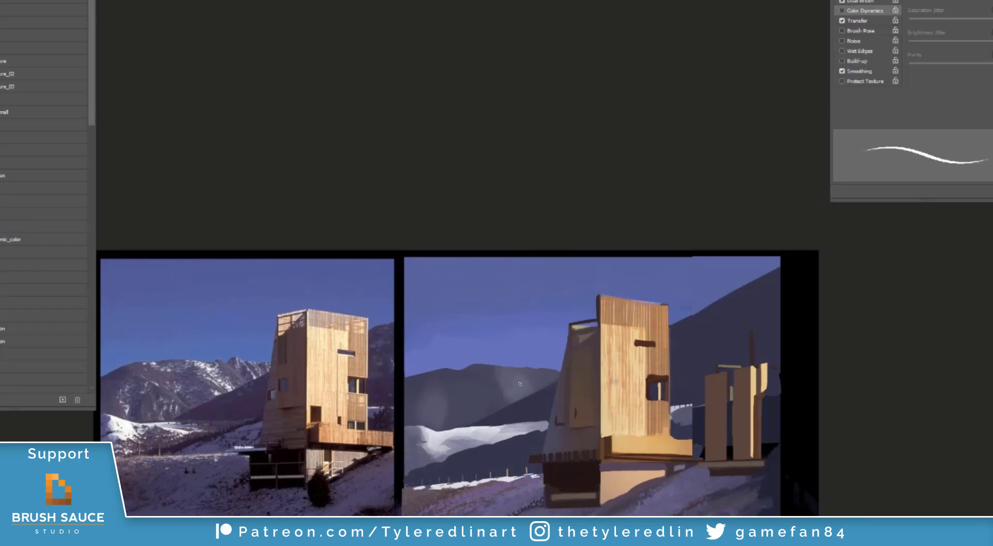
- Block in a tall background tower behind the main house with a flat textured brush and sampled warm wood colour
right_click(632, 373)
left_click_drag(789, 392, 788, 378)
left_click(677, 389)
mouse_move(507, 393)
left_mouse_down()
mouse_move(508, 282)
mouse_move(506, 394)
mouse_move(512, 267)
mouse_move(522, 266)
left_mouse_up()
left_click(641, 323, "alt")
left_click_drag(533, 378, 535, 267)
mouse_move(568, 299)
left_mouse_down()
mouse_move(568, 265)
mouse_move(552, 373)
left_mouse_up()
mouse_move(552, 374)
left_mouse_down()
mouse_move(560, 321)
mouse_move(547, 359)
left_mouse_up()
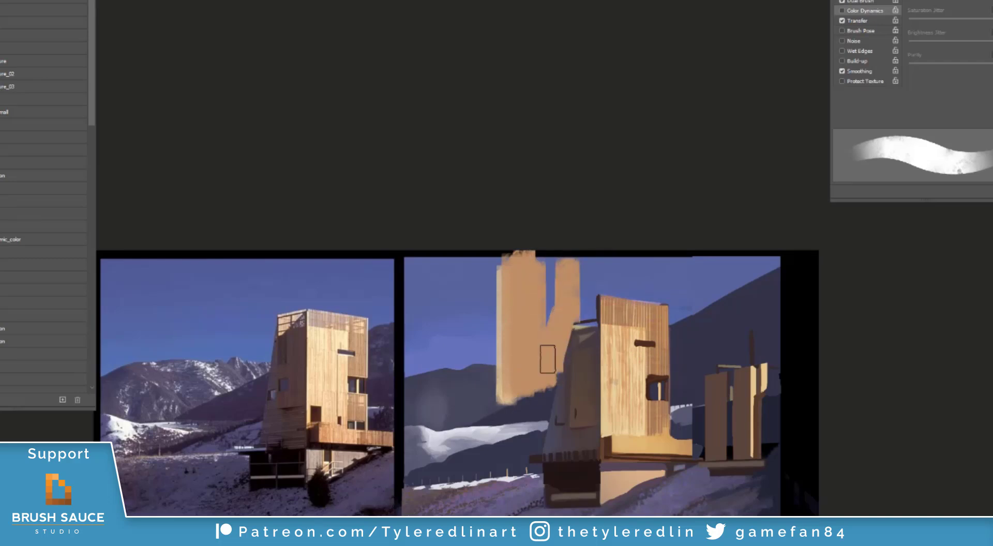
- Paint a darker brown shaded face along the background tower's outer side
left_click_drag(501, 258, 501, 383)
key("ctrl+z")
mouse_move(506, 259)
left_mouse_down()
mouse_move(507, 384)
mouse_move(516, 370)
left_mouse_up()
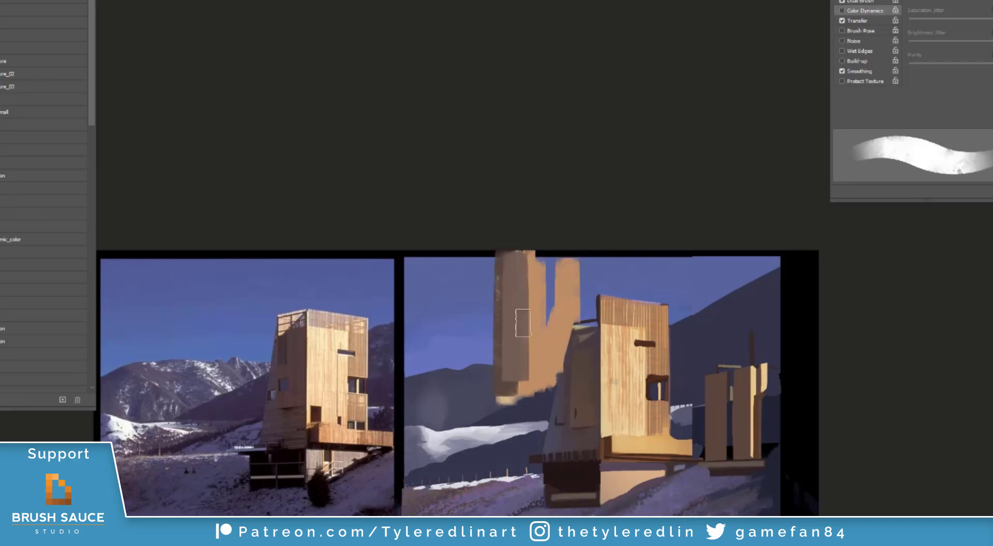
mouse_move(522, 270)
left_mouse_down()
mouse_move(521, 379)
mouse_move(502, 406)
left_mouse_up()
left_click_drag(500, 259, 494, 415)
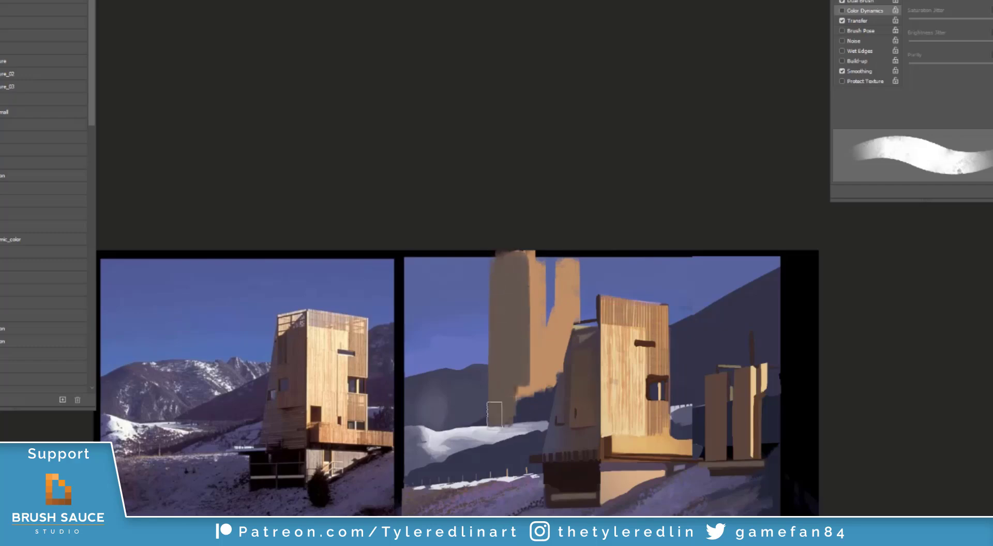
left_click_drag(535, 273, 530, 373)
- Trim the background tower's shaded side to a slanted edge with a polygonal selection
right_click(566, 282)
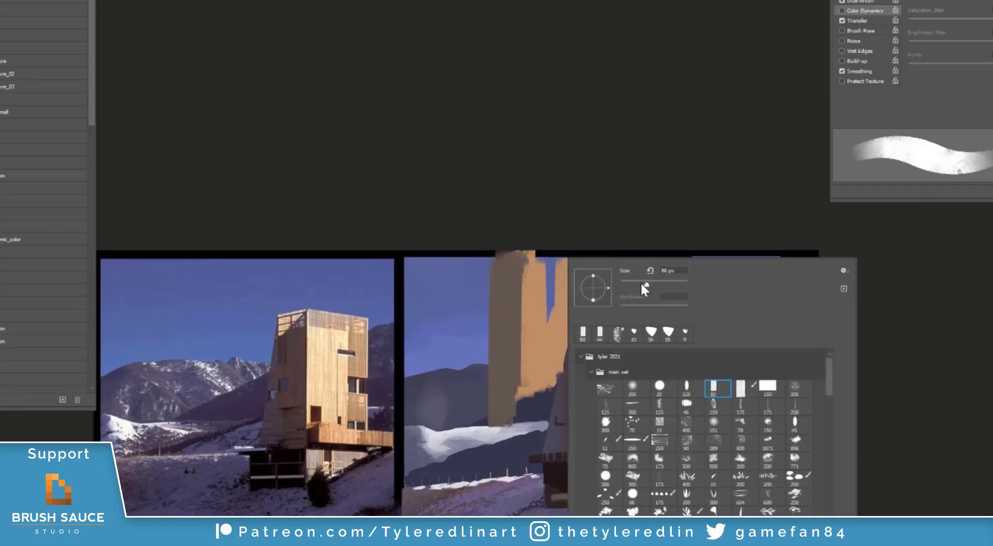
left_click(639, 283)
left_click(613, 220)
key("l")
left_click(462, 425)
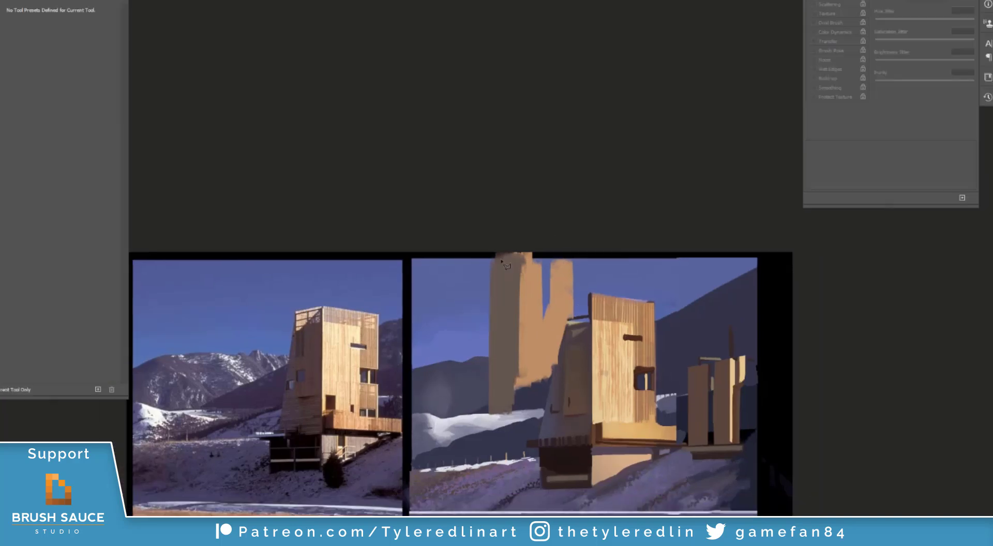
left_click(442, 303)
left_click(484, 220)
left_click(514, 231)
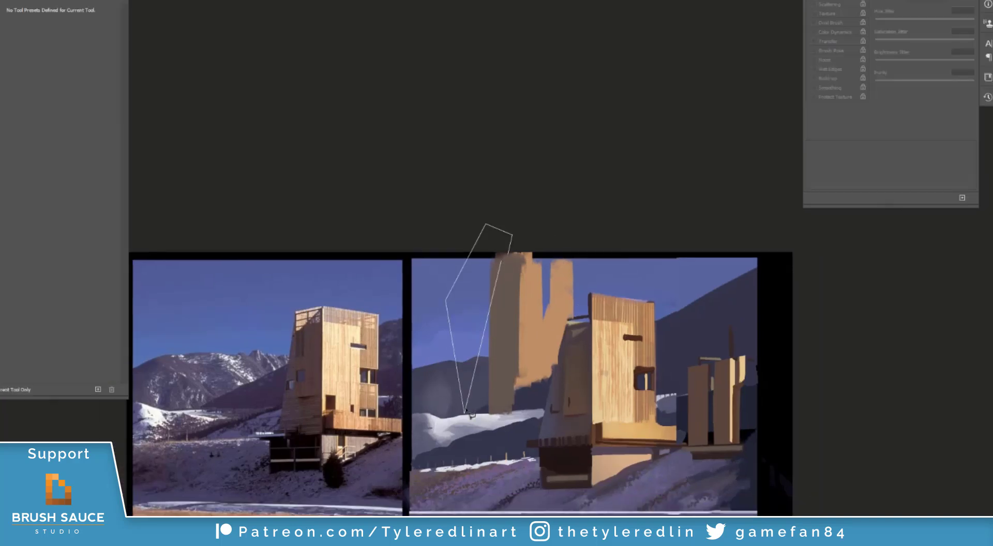
left_click(467, 412)
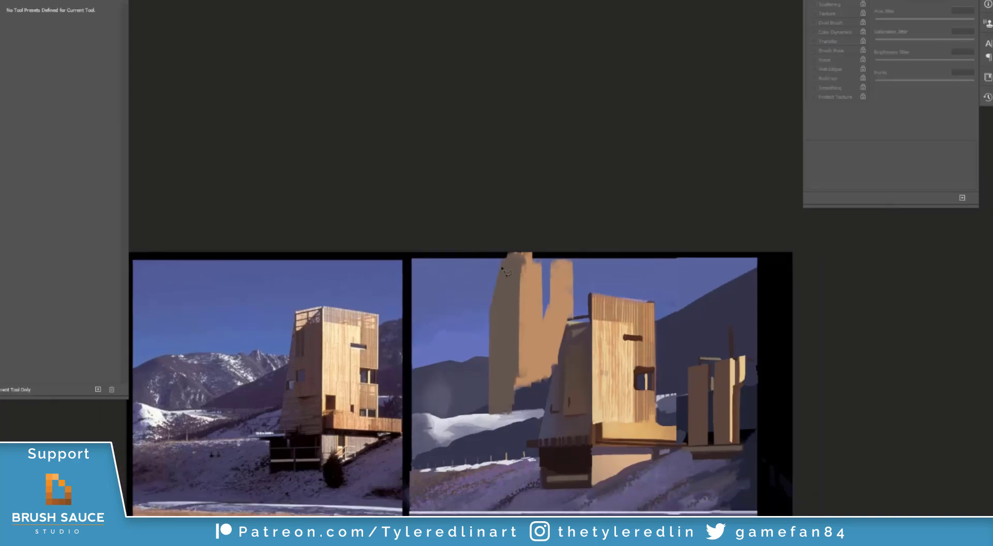
left_click(509, 260)
- Remove the selection and fill the gap in the background tower's lit face with its own light brown
key("b")
key("ctrl+d")
left_click(556, 268, "alt")
left_click_drag(542, 331, 545, 270)
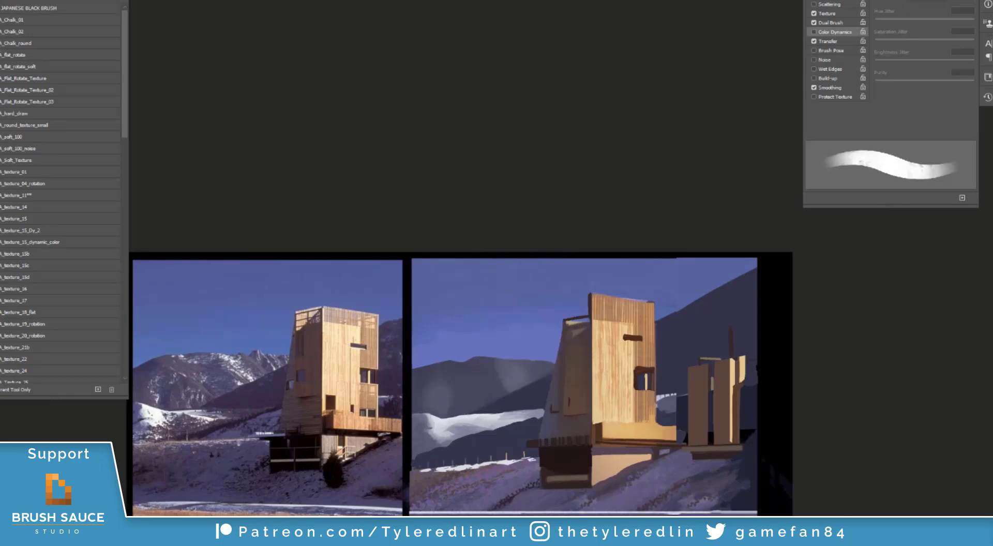
key("e")
right_click(552, 394)
left_click(609, 283)
left_click(489, 411)
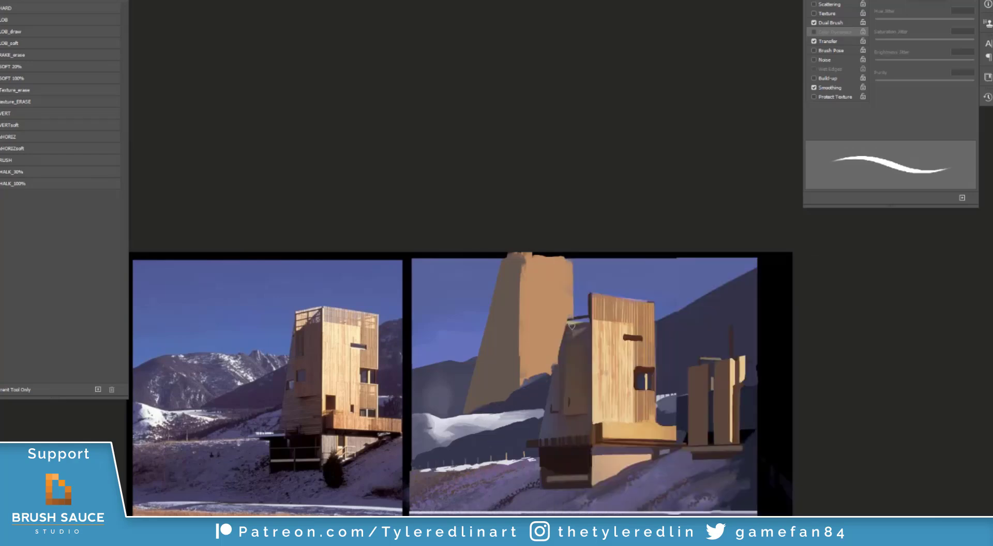
right_click(571, 326)
left_click_drag(820, 364, 820, 352)
left_click(643, 379)
left_click(677, 283)
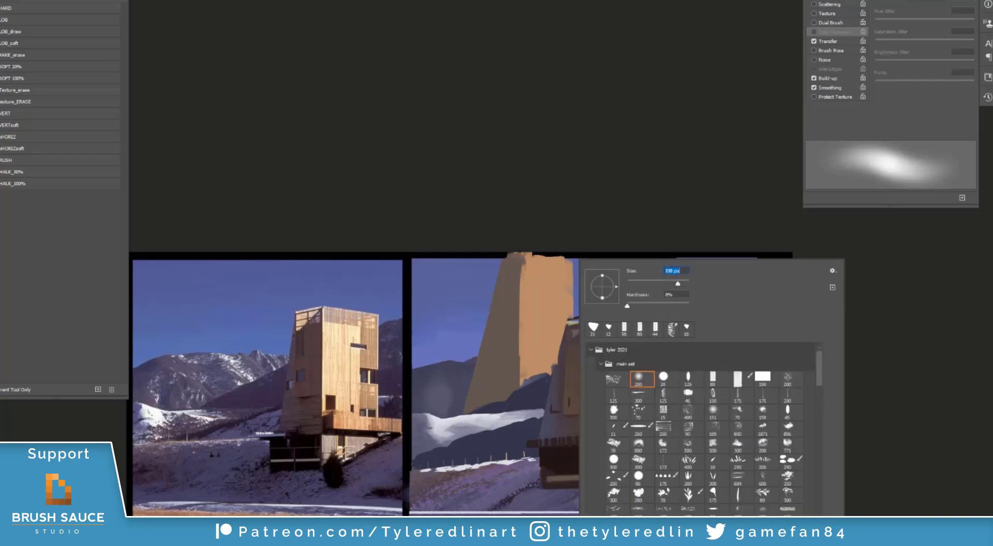
left_click(297, 302)
key("b")
right_click(590, 326)
left_click(592, 211)
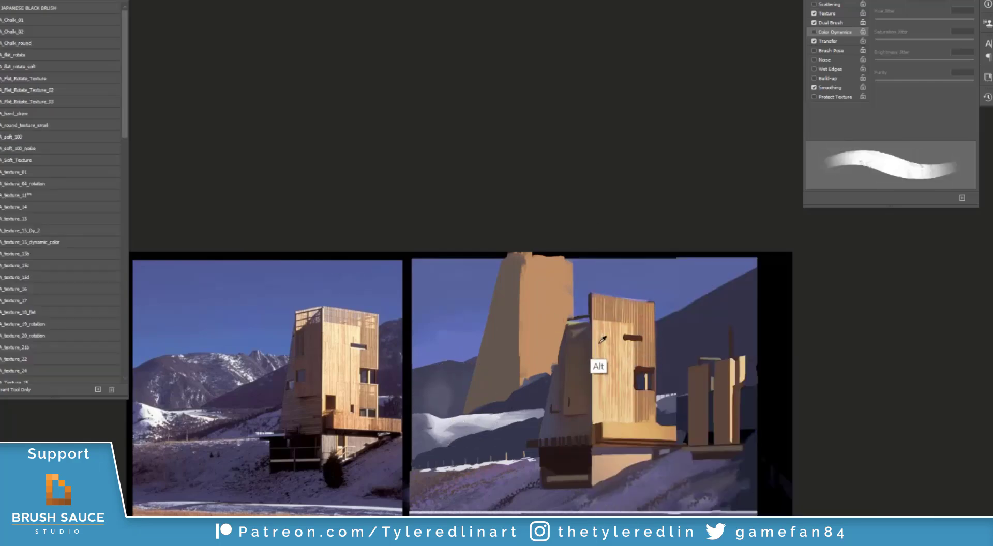
- Erase the background tower's ragged lit side to a straight vertical edge and nudge the tower into place
key("e")
right_click(591, 299)
left_click(705, 379)
left_click(572, 259)
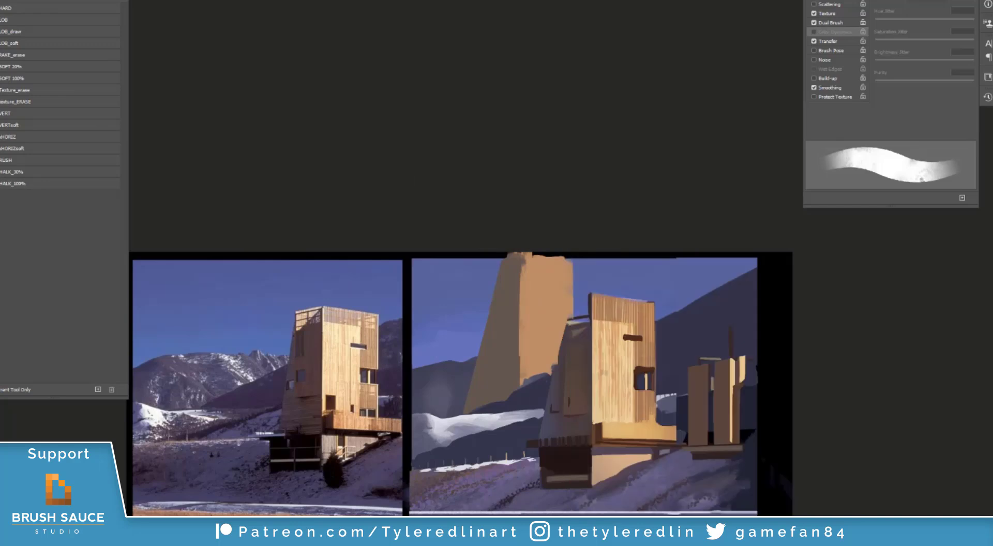
left_click_drag(567, 254, 567, 354)
mouse_move(557, 251)
left_mouse_down()
mouse_move(565, 385)
mouse_move(562, 290)
left_mouse_up()
left_click_drag(554, 248, 571, 389)
left_click_drag(494, 250, 589, 199)
key("v")
mouse_move(518, 366)
left_mouse_down()
mouse_move(493, 368)
mouse_move(538, 352)
mouse_move(567, 359)
left_mouse_up()
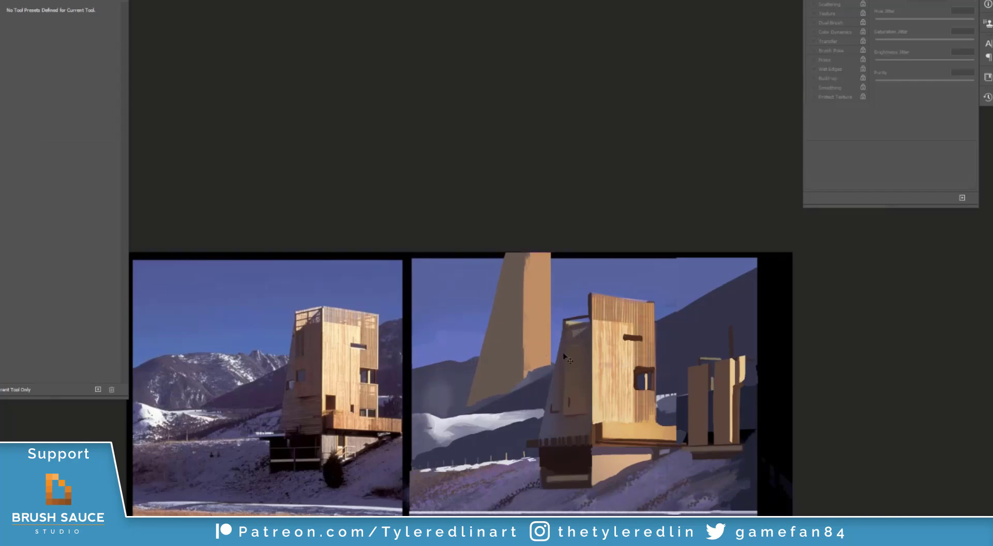
- Glaze a soft haze over the background tower to mute its warm colours
key("b")
right_click(571, 259)
double_click(709, 380)
left_click_drag(527, 269, 548, 255)
right_click(567, 407)
double_click(710, 380)
mouse_move(451, 372)
left_mouse_down()
mouse_move(647, 384)
mouse_move(517, 372)
mouse_move(597, 303)
left_mouse_up()
left_click_drag(544, 262, 553, 294)
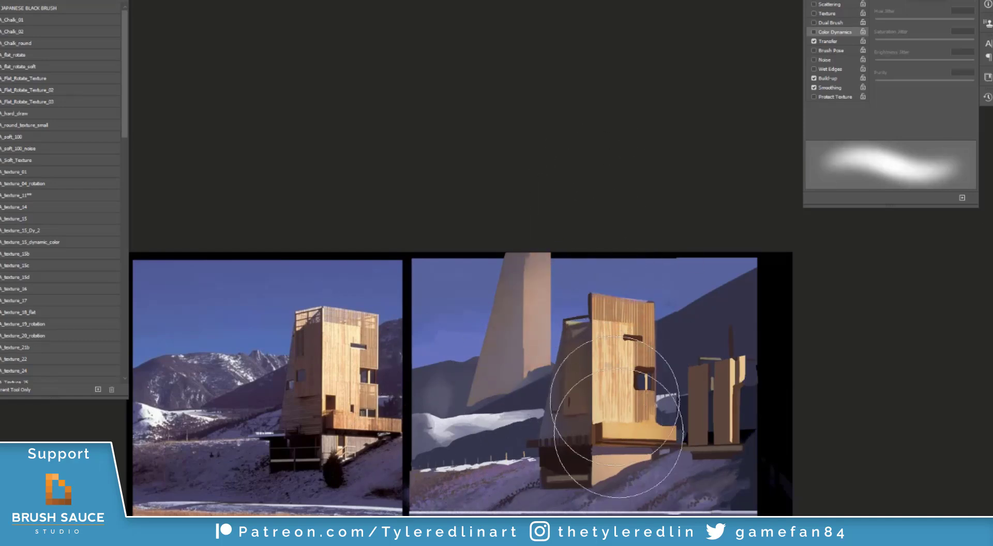
left_click(1, 1)
left_click(5, 2)
left_click(512, 110)
- Place a copy of the background tower lower and farther out, and darken its shaded face with tonal adjustments
key("v")
left_click_drag(546, 370, 506, 419)
key("ctrl+l")
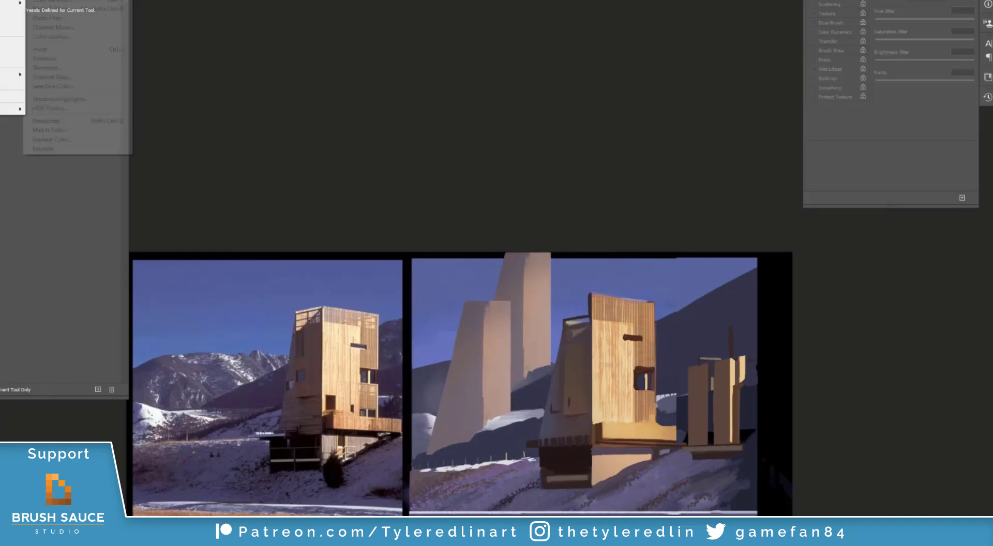
left_click_drag(908, 507, 912, 506)
key("Return")
left_click(1, 1)
key("d")
key("Return")
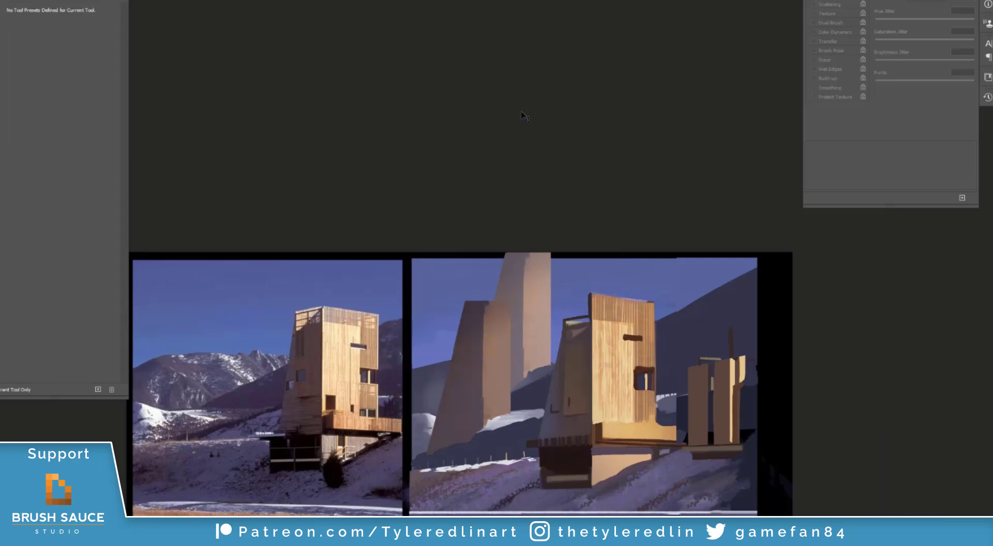
- Add a third, lower tower copy near the painting's edge, merge it down, and erase the copies' bases above the snowfield
left_click_drag(499, 413, 452, 445)
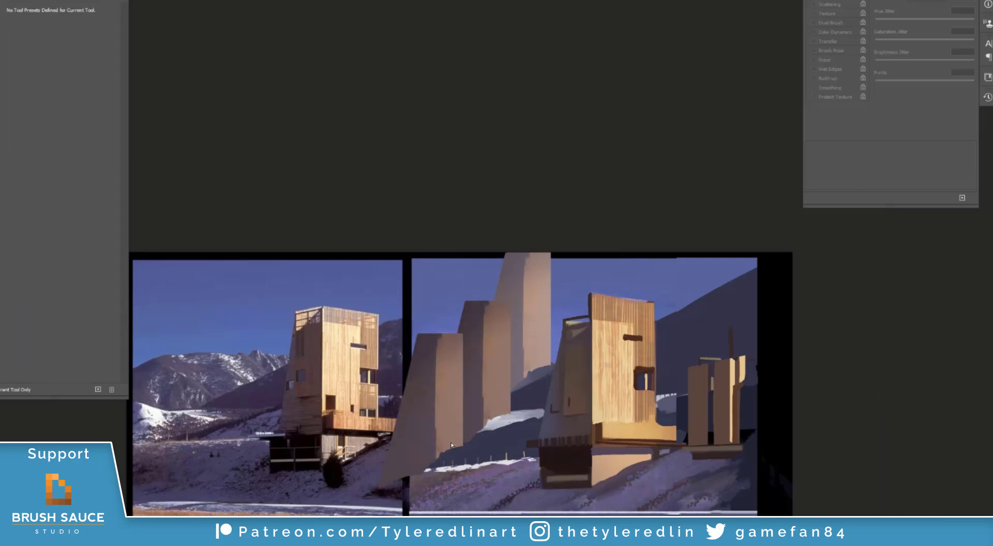
key("e")
key("ctrl+e")
left_click_drag(552, 424, 425, 458)
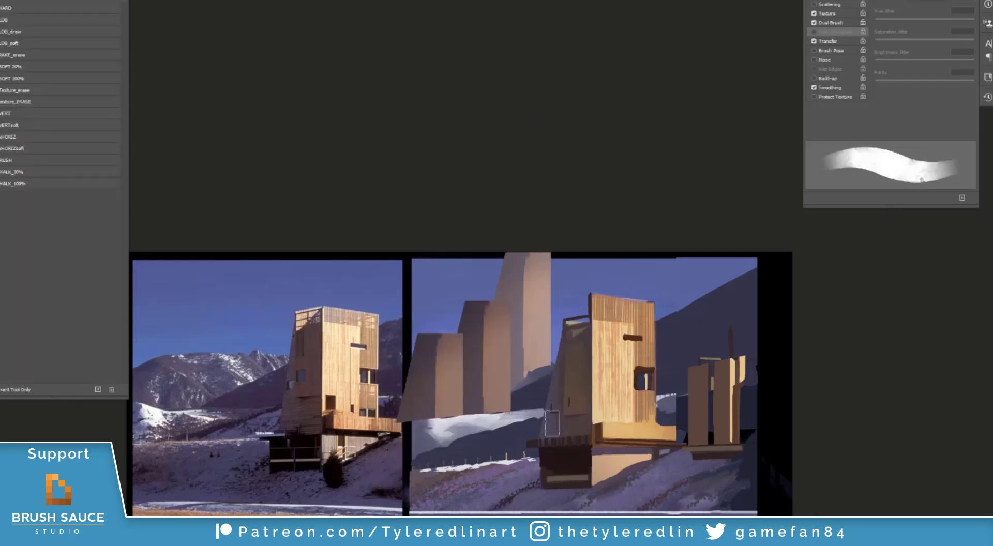
- Outline the sky's negative shapes around the background towers and the far mountain diagonal with pink lines
right_click(625, 385)
left_click(717, 380)
left_click(711, 258)
key("b")
right_click(556, 368)
double_click(647, 379)
left_click_drag(512, 393, 790, 255)
left_click_drag(552, 258, 552, 366)
mouse_move(409, 262)
left_mouse_down()
mouse_move(505, 265)
mouse_move(475, 308)
mouse_move(414, 340)
left_mouse_up()
left_click_drag(412, 264, 412, 346)
- Outline the main tower, the small building and its mast with green lines
mouse_move(661, 456)
left_mouse_down()
mouse_move(661, 287)
mouse_move(551, 350)
mouse_move(556, 504)
mouse_move(661, 454)
mouse_move(690, 369)
left_mouse_up()
left_click_drag(689, 369, 750, 357)
left_click_drag(688, 457, 790, 452)
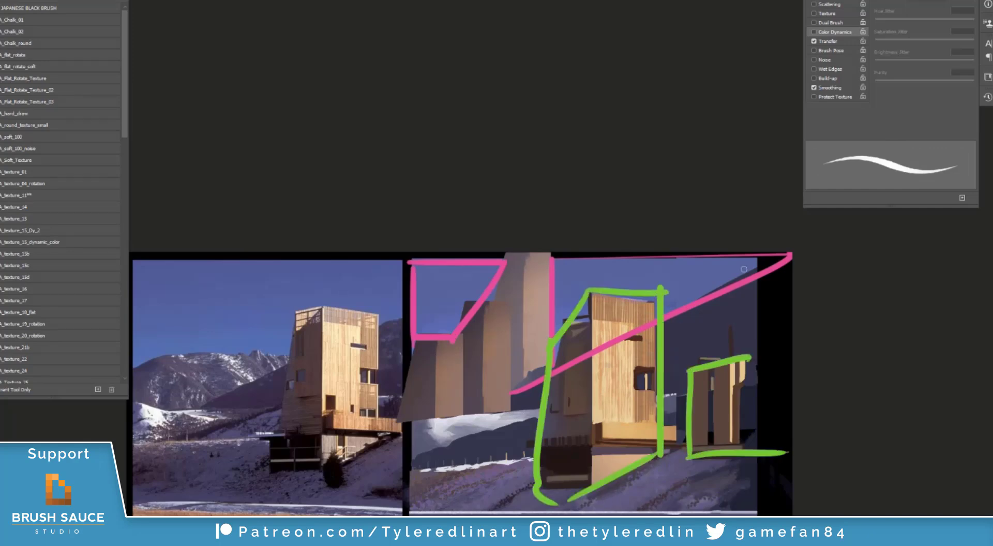
key("ctrl+z")
left_click_drag(717, 361, 742, 253)
key("ctrl+z")
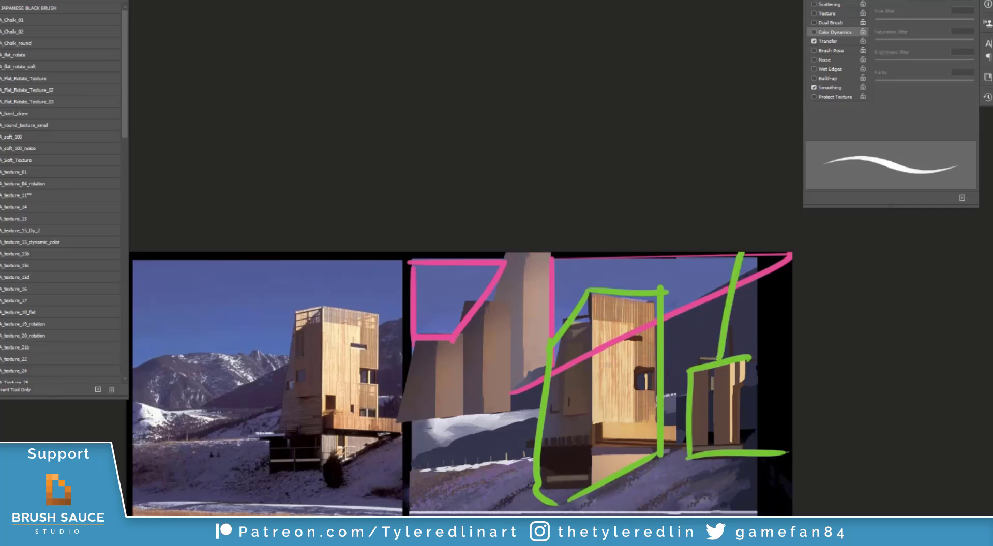
- Mark the mountain slopes and snowfield edges with teal diagonal lines, and erase the pink diagonal where it crosses the main tower
left_click_drag(537, 420, 551, 452)
left_click_drag(724, 307, 667, 397)
left_click_drag(693, 447, 533, 516)
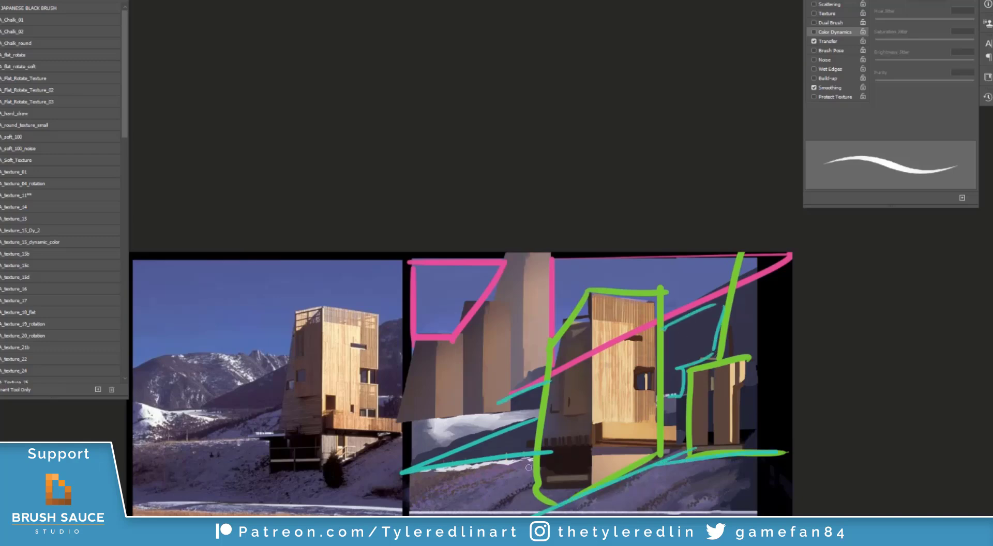
left_click_drag(534, 457, 388, 487)
left_click_drag(408, 423, 529, 407)
key("e")
- Mark the vertical rhythm of the main tower's lit and shaded faces with orange-red lines
key("b")
left_click_drag(597, 292, 597, 466)
left_click_drag(621, 293, 621, 439)
left_click_drag(645, 299, 645, 448)
mouse_move(583, 397)
left_mouse_down()
mouse_move(583, 328)
mouse_move(583, 453)
left_mouse_up()
left_click_drag(566, 333, 566, 484)
- Mark the verticals of the background towers with orange-red lines, from the tallest tower out to the lowest
mouse_move(547, 259)
left_mouse_down()
mouse_move(547, 368)
mouse_move(521, 392)
left_mouse_up()
left_click_drag(498, 285, 498, 391)
left_click_drag(473, 318, 473, 398)
left_click_drag(428, 346, 428, 406)
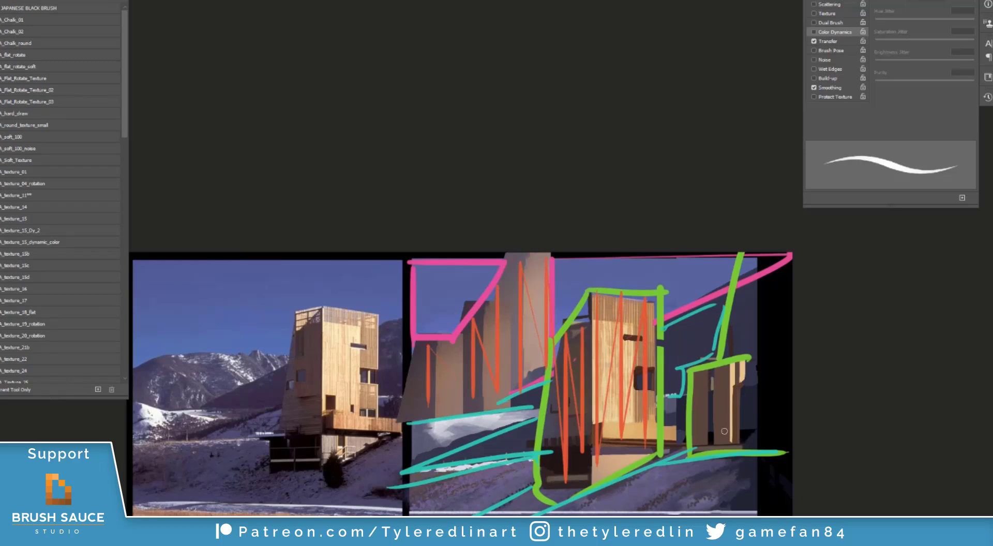
- Draw parallel purple diagonal guide strokes over the foreground slopes, the left snow field and the mountain behind the small towers
left_click_drag(671, 515, 774, 472)
left_click_drag(615, 515, 750, 462)
left_click_drag(565, 515, 718, 458)
left_click_drag(442, 515, 537, 475)
left_click_drag(399, 515, 529, 463)
left_click_drag(463, 459, 538, 427)
left_click_drag(670, 371, 763, 325)
left_click_drag(680, 343, 782, 298)
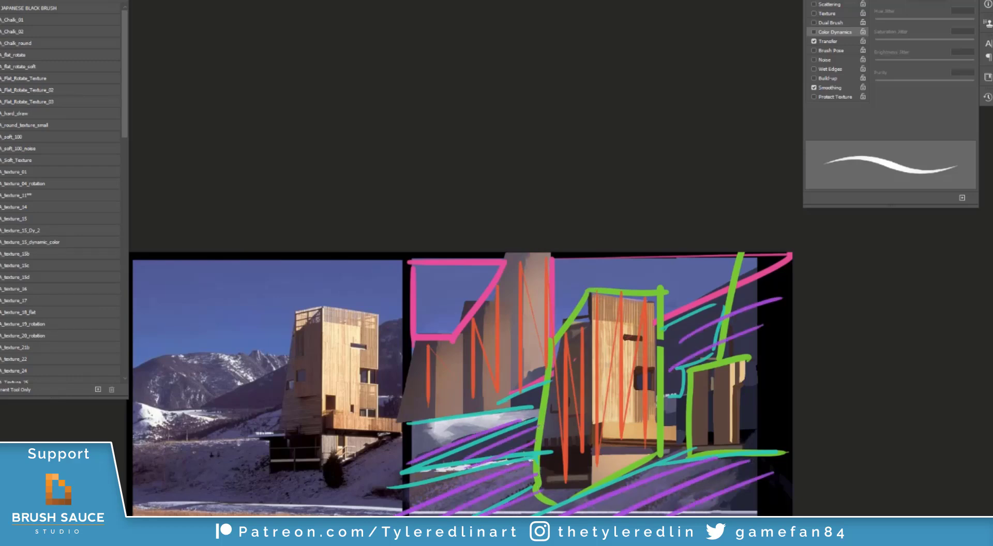
- Isolate the coloured guide lines against a white fill, undo the fill and clear the guide-line overlay from the painting
key("shift+F5")
left_click(737, 55)
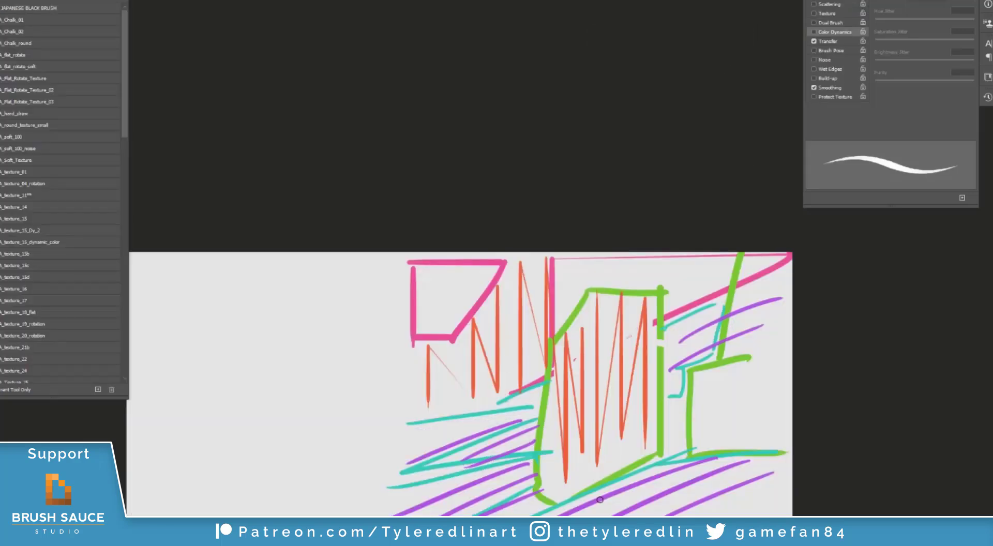
key("ctrl+z")
key("Delete")
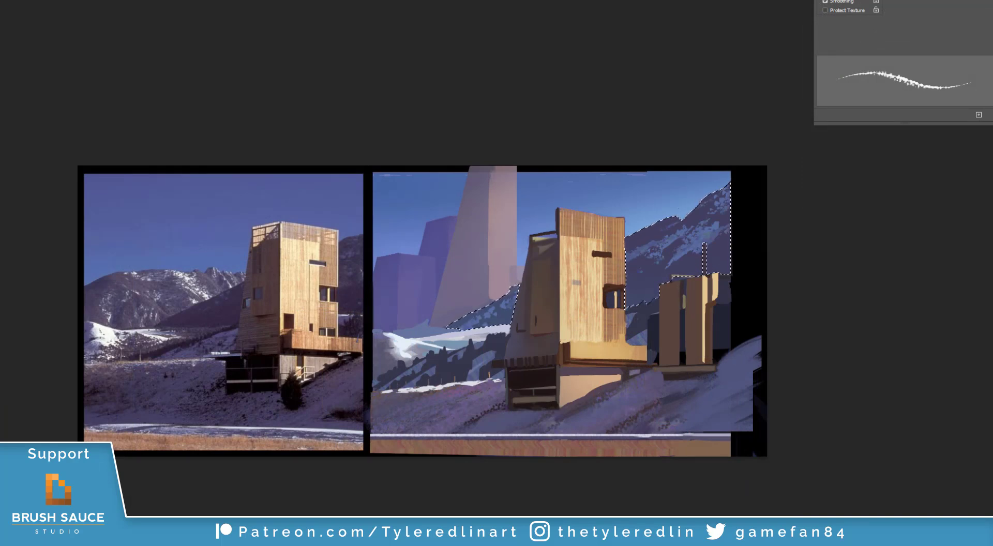
- Paint rough snow and rock texture inside the mountain selection with textured brush presets, and deselect the mountain
left_click_drag(644, 274, 568, 310)
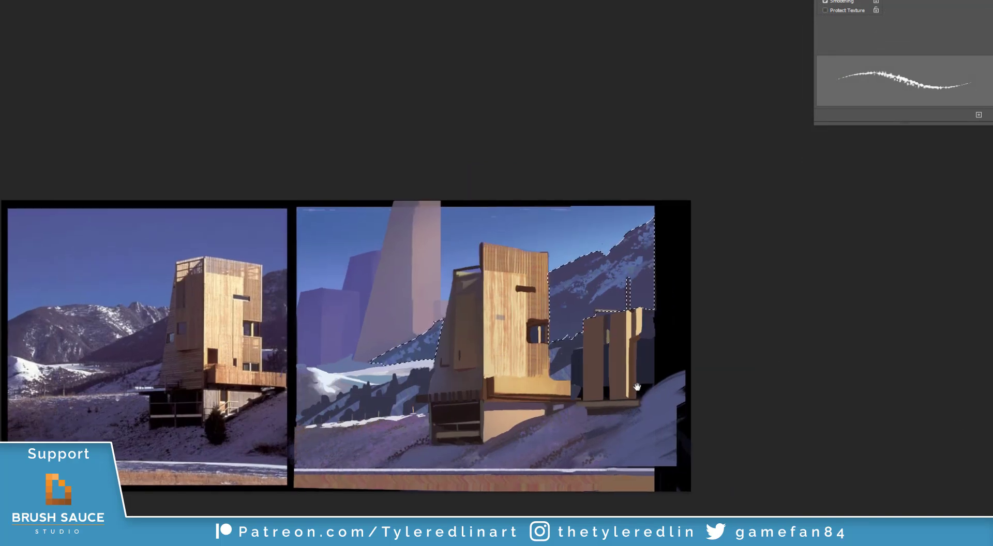
right_click(568, 309)
left_click_drag(814, 309, 814, 404)
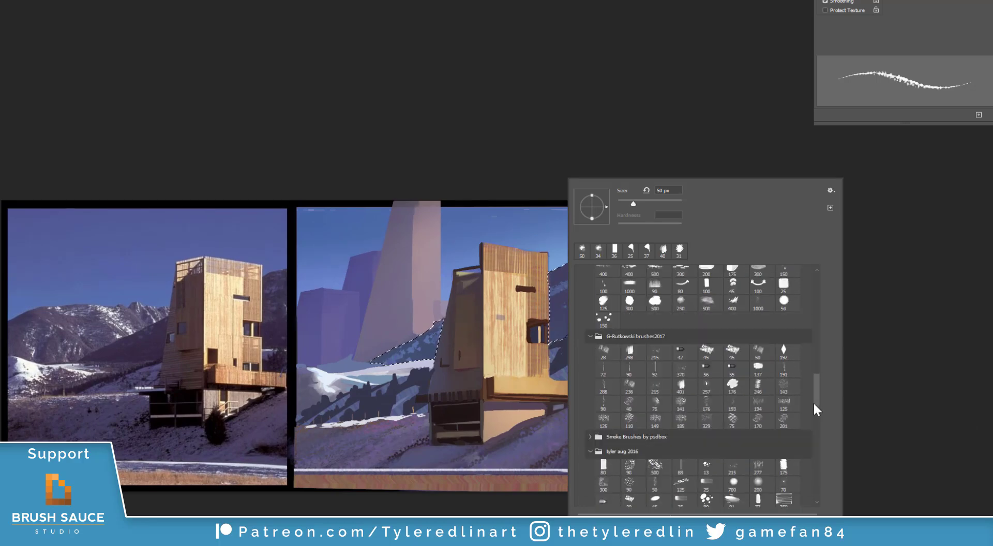
double_click(786, 405)
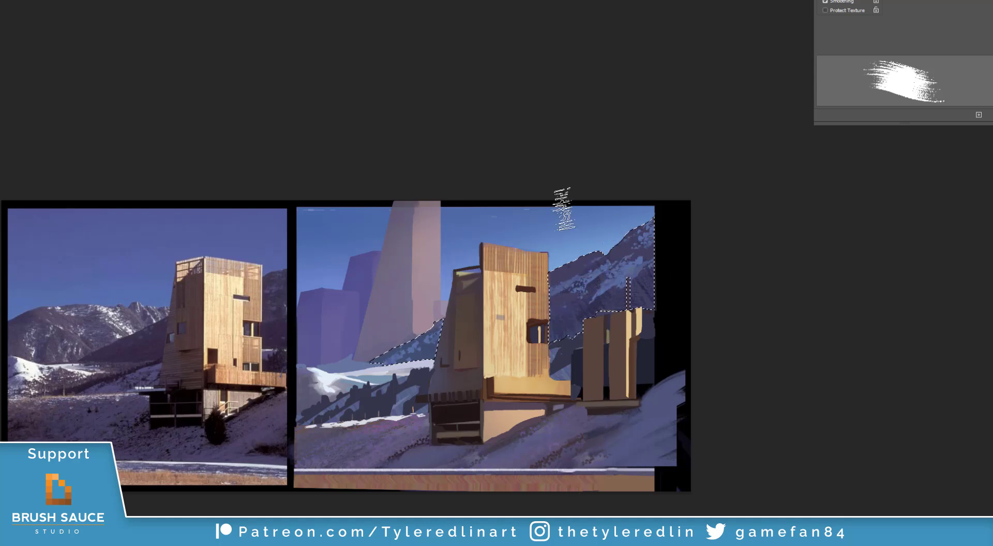
left_click(10, 0)
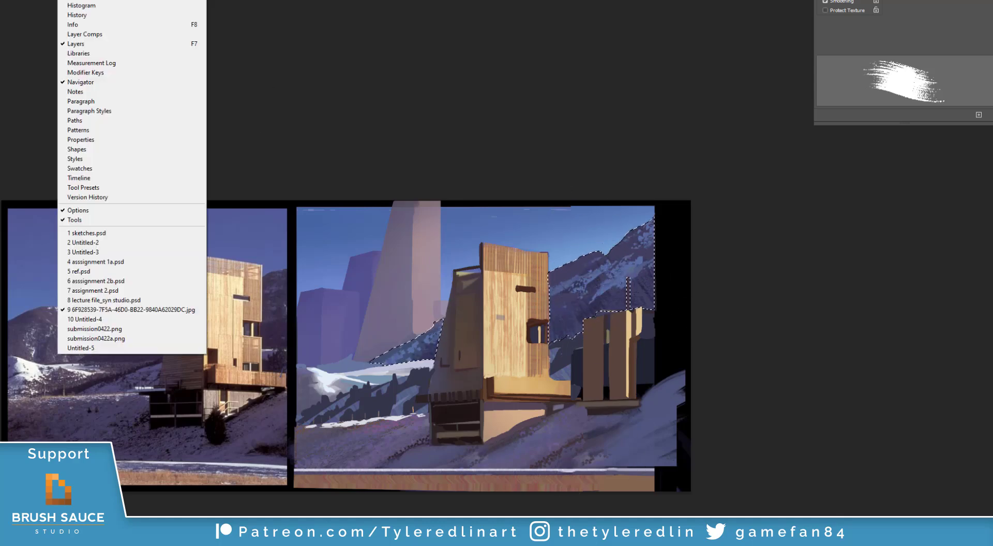
left_click(568, 131)
key("b")
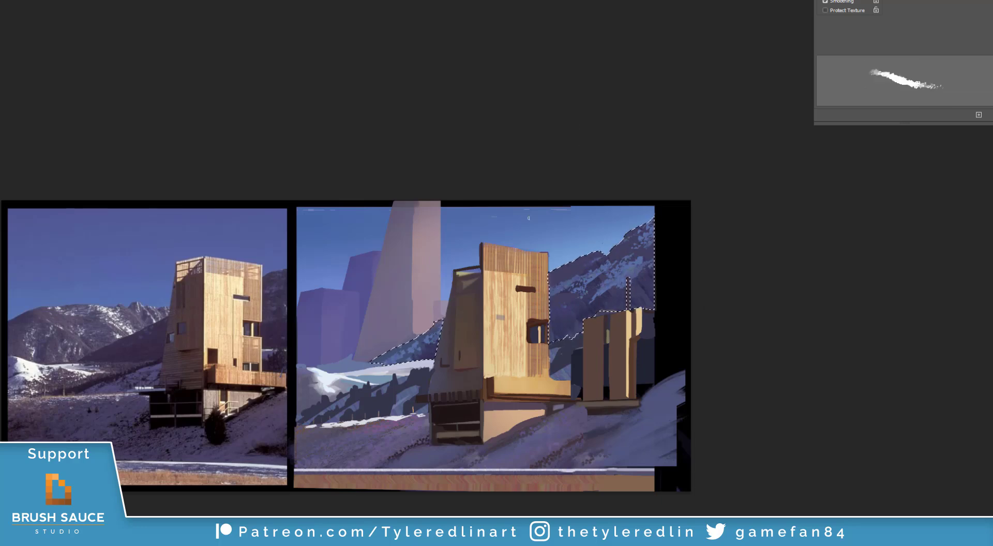
right_click(606, 281)
double_click(653, 343)
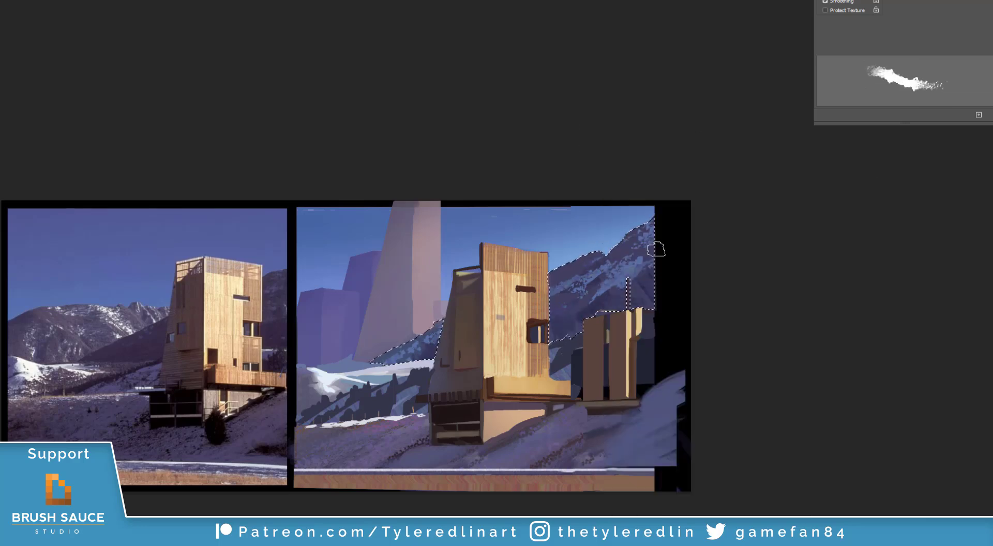
key("ctrl+d")
- Try to skew the mountain texture layer so its base spreads wider on both sides, and reposition it behind the buildings
left_click(2, 0)
mouse_move(5, 45)
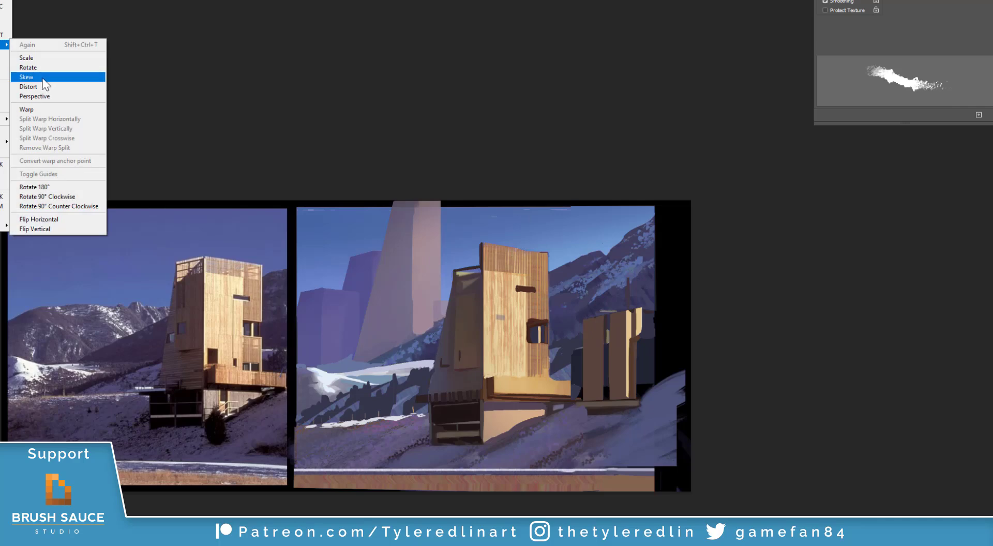
left_click(44, 80)
left_click_drag(412, 362, 324, 365)
left_click_drag(655, 362, 779, 362)
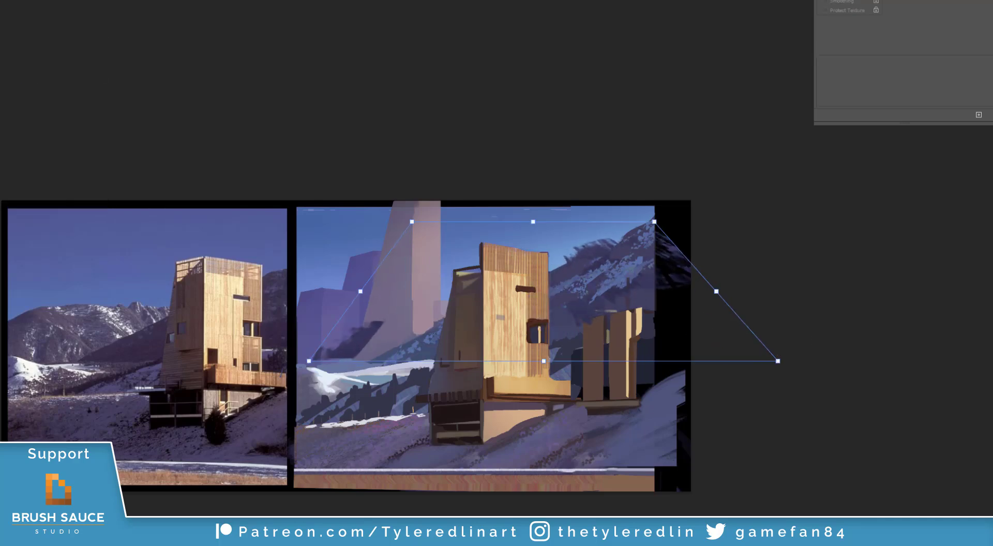
left_click_drag(644, 321, 624, 297)
left_click_drag(655, 221, 772, 204)
key("Return")
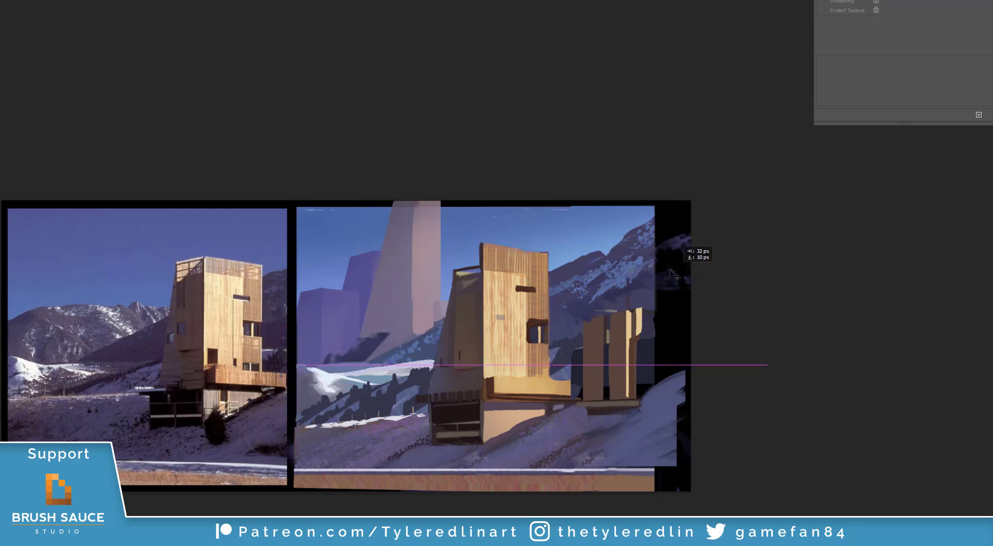
key("b")
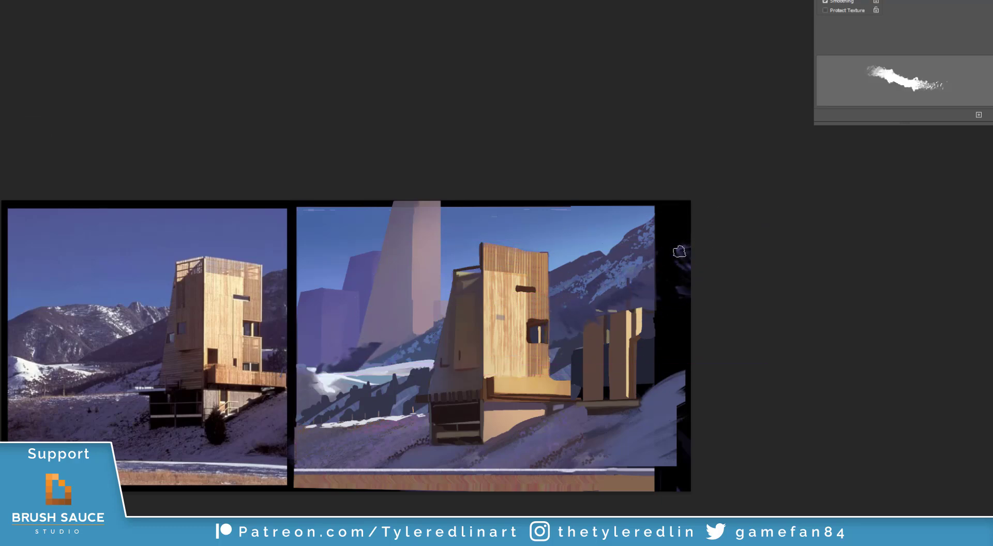
key("ctrl+z")
key("ctrl+z")
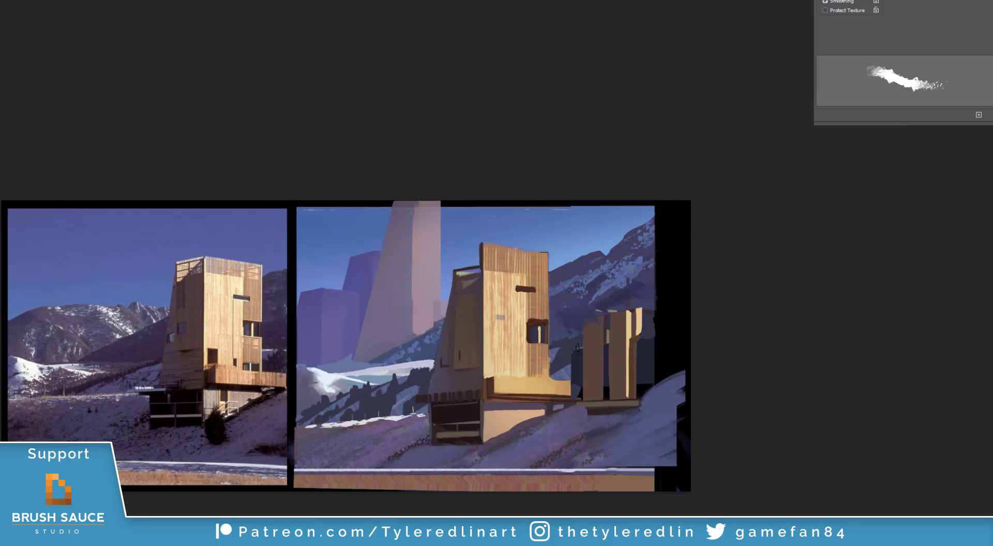
- Choose the 200 px soft round brush and dab soft colour on the mountain slope just above the small side towers
right_click(630, 320)
left_click_drag(880, 378, 880, 275)
left_click(694, 300)
left_click(589, 277)
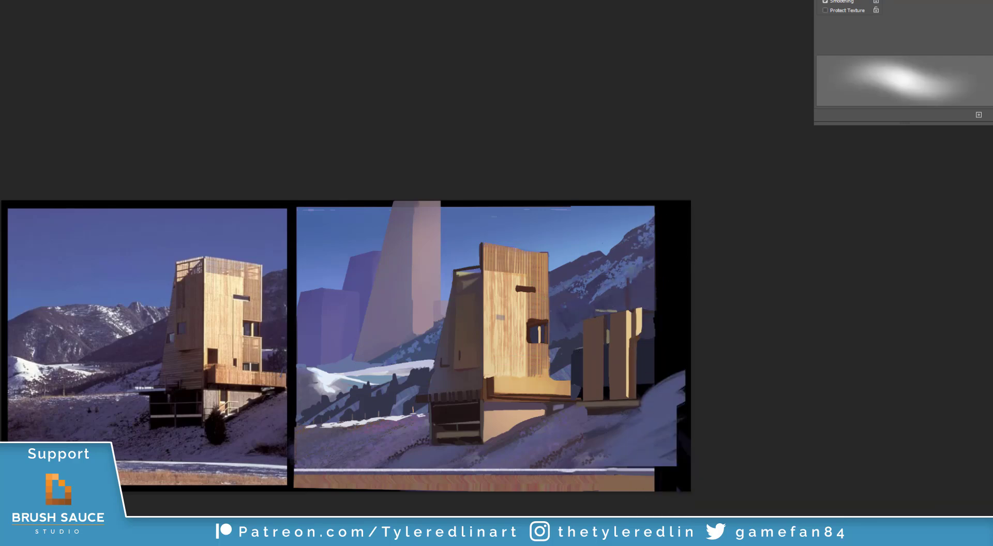
- Lasso the shaded left face of the tall background tower, softly brush it with sampled neighbouring colours, and deselect it
key("l")
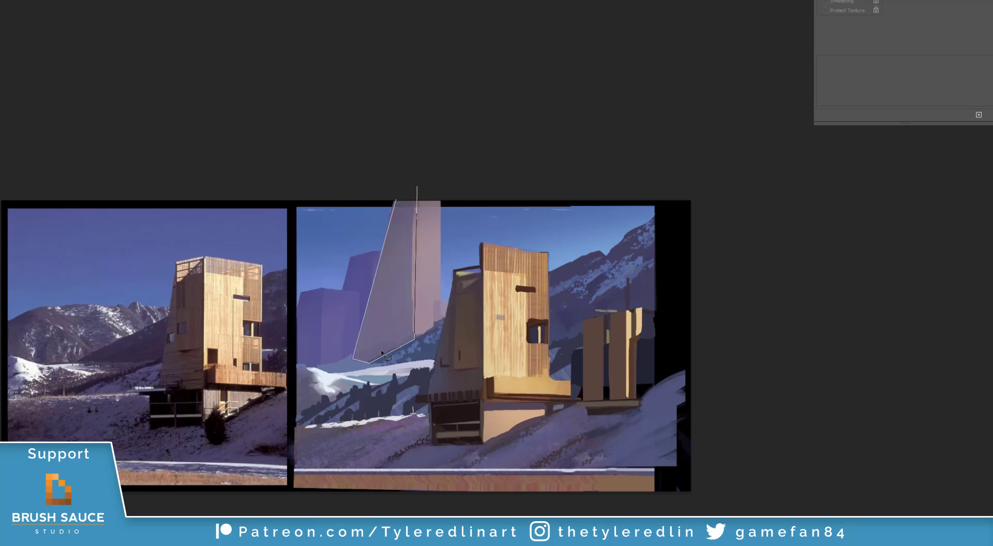
key("b")
left_click(360, 285, "alt")
right_click(369, 295)
left_click_drag(635, 378, 636, 240)
left_click(449, 302)
left_click_drag(361, 215, 439, 159)
left_click(389, 219, "alt")
left_click(387, 234, "alt")
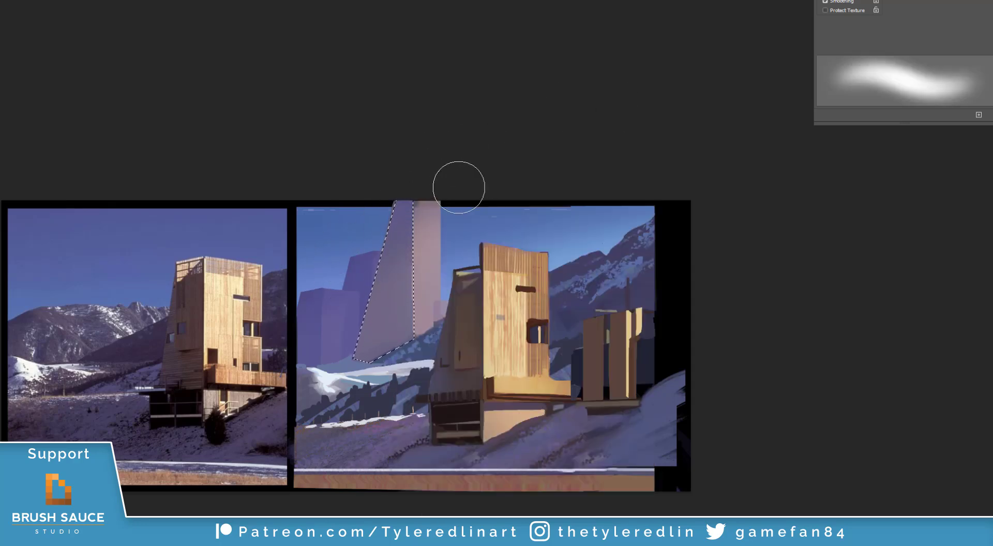
left_click(362, 275, "alt")
key("ctrl+z")
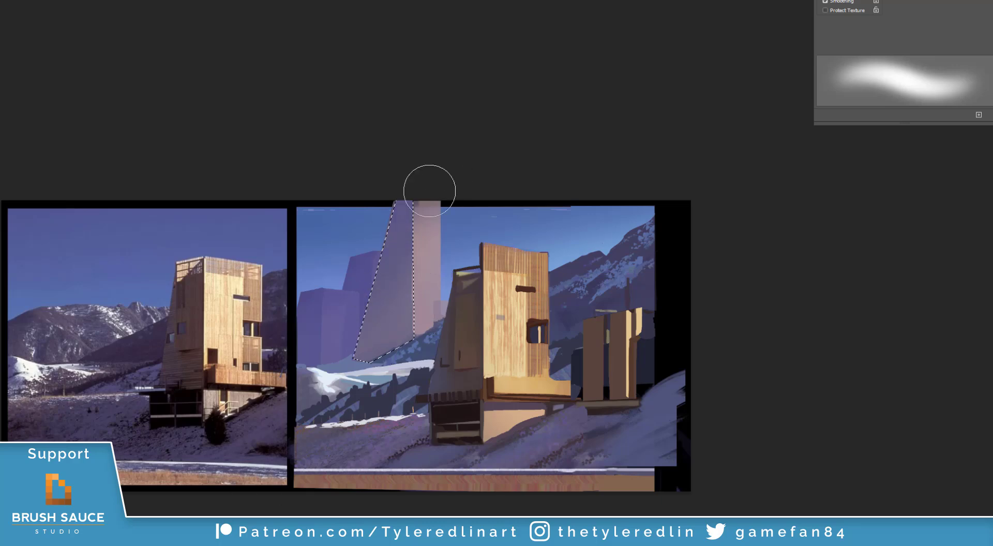
key("ctrl+d")
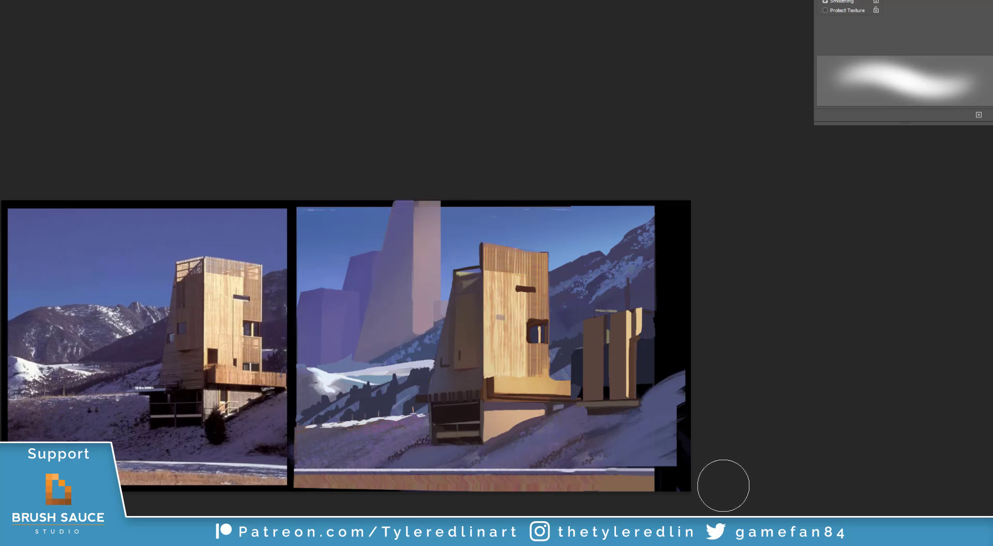
- Draw thin dark vertical posts rising above the roof corners of the main wooden tower with a small hard rectangular brush
right_click(491, 292)
left_click(664, 301)
left_click(561, 204)
left_click(568, 134)
left_click(481, 259, "alt")
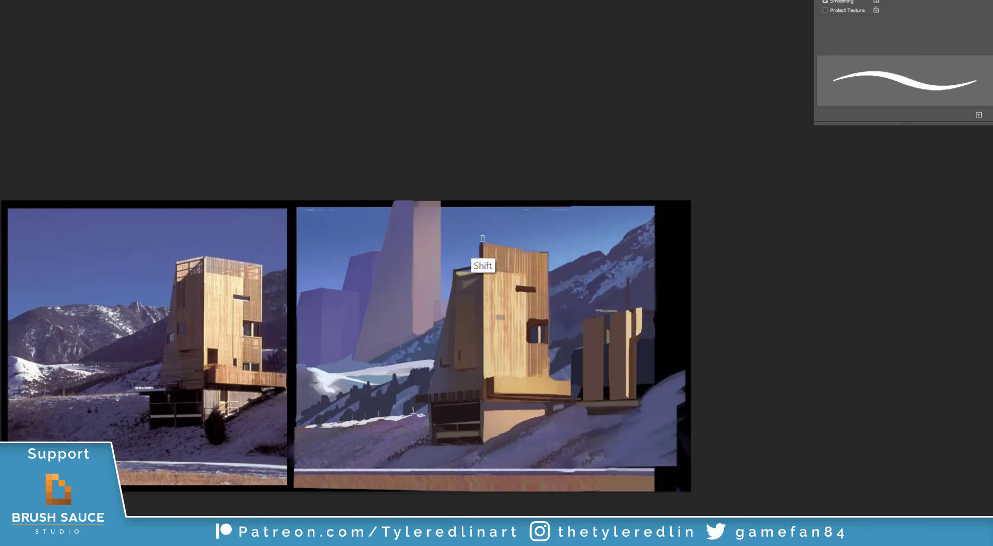
left_click(476, 263, "alt")
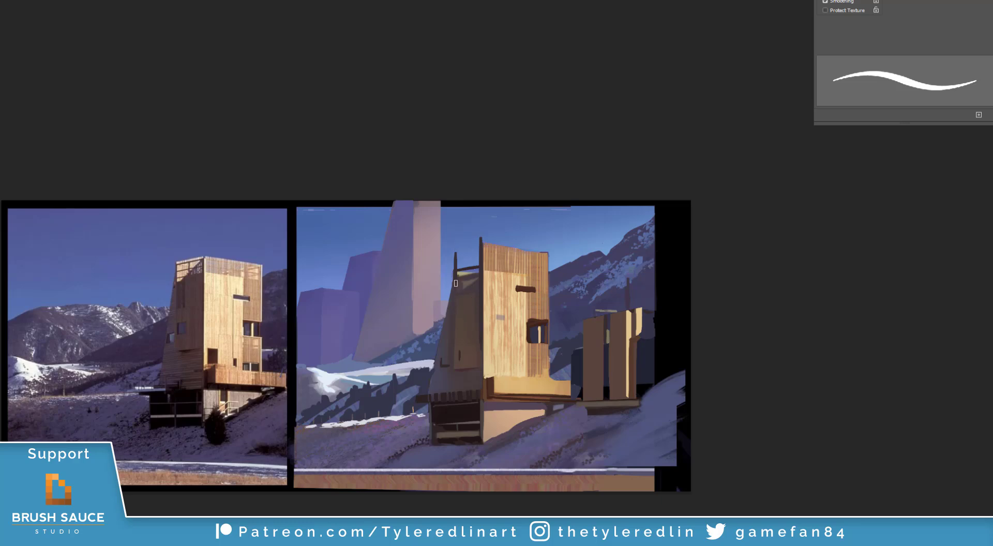
key("e")
left_click(461, 273, "alt")
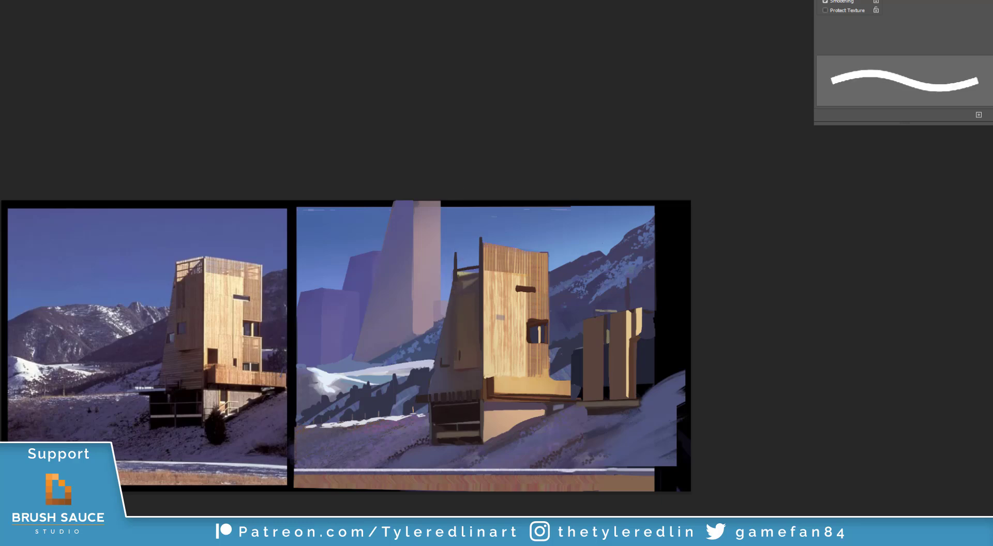
- Lasso the gap between the rooftop posts and fill it with wooden slats using the multi-line brush at a reduced size
key("l")
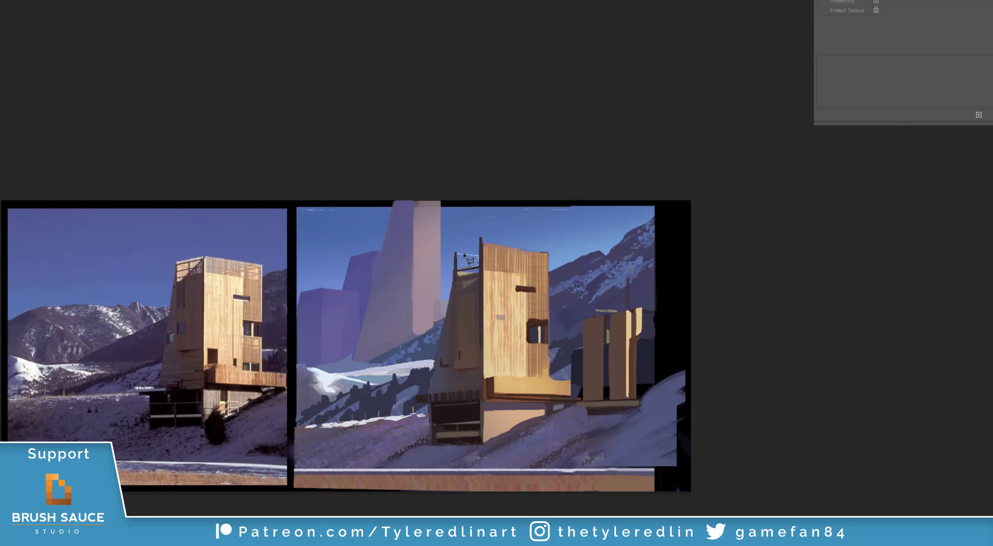
key("b")
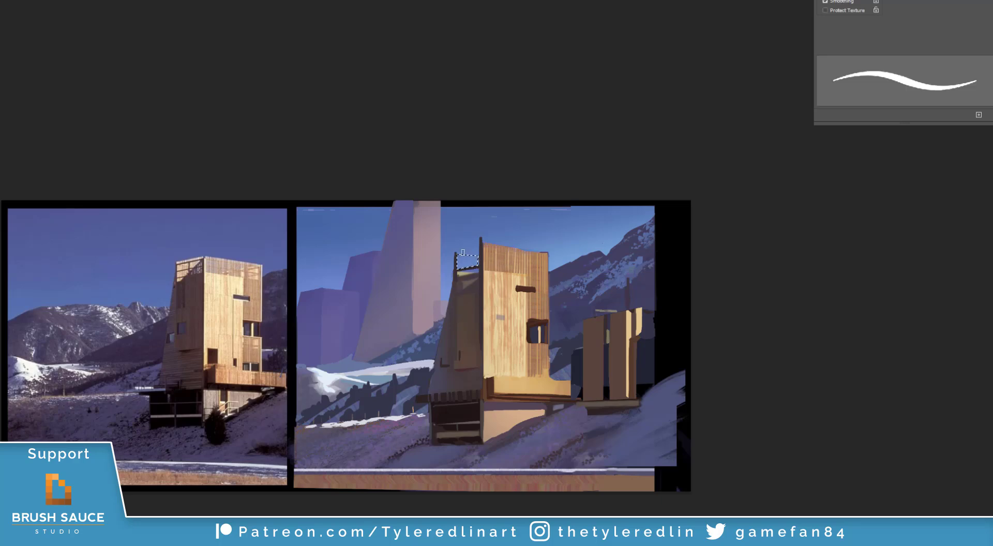
right_click(471, 269)
left_click(568, 406)
left_click(459, 235)
right_click(474, 269)
left_click_drag(535, 205, 531, 205)
left_click_drag(463, 253, 467, 301)
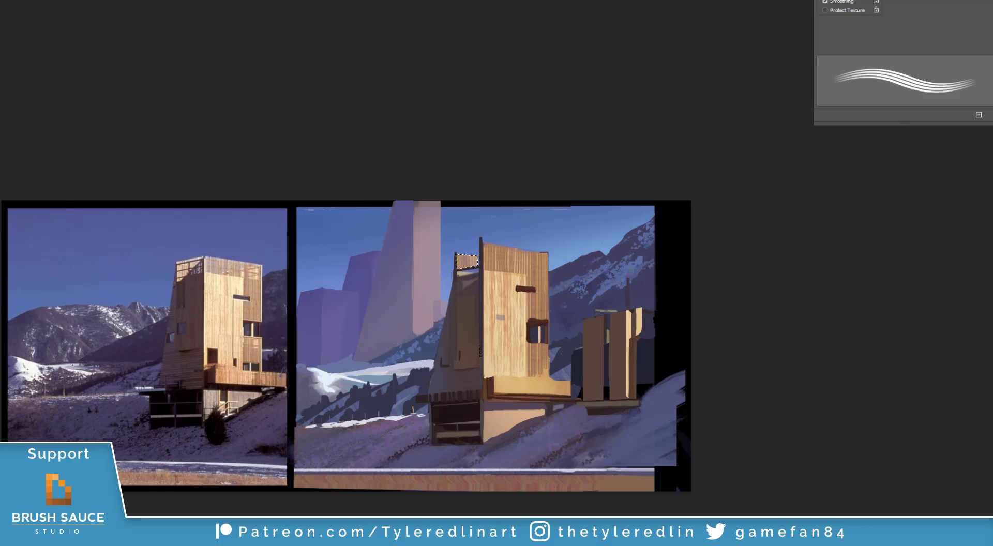
- Touch up the slatted rooftop panel with the 80 px rectangular brush at a reduced size
right_click(488, 297)
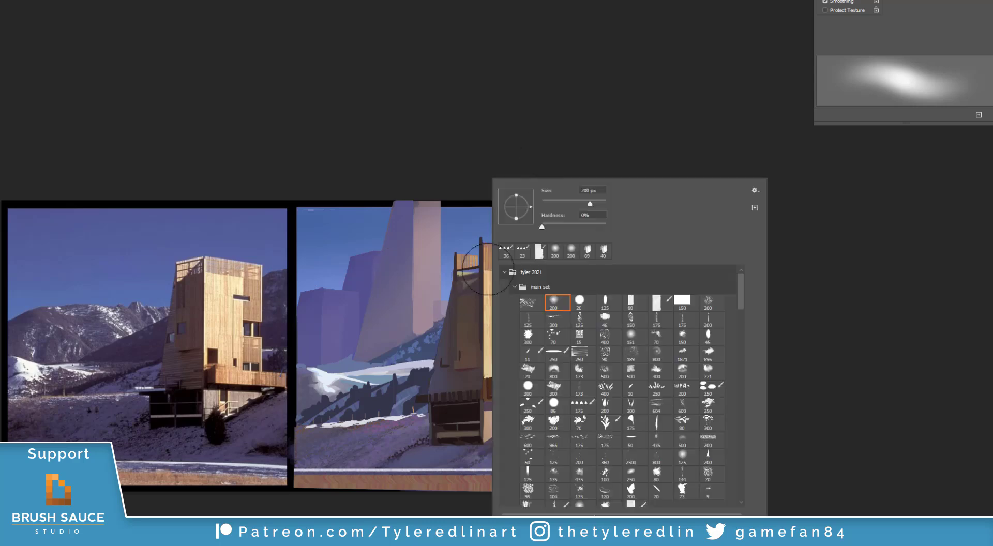
left_click(631, 302)
left_click(546, 200)
left_click_drag(465, 257, 466, 247)
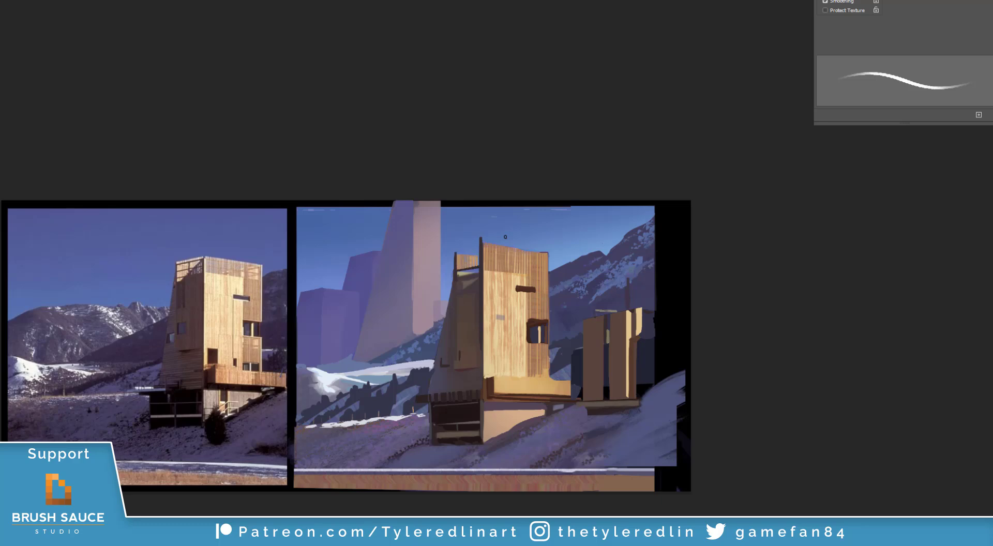
- Outline the main tower's shaded side wall with a straight-edged lasso selection and ready the multi-line brush for it
key("period")
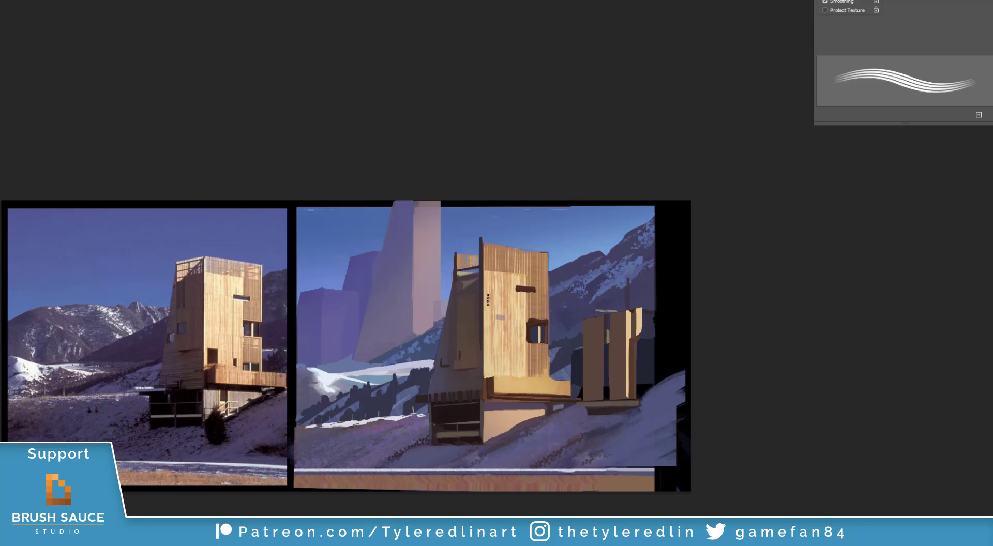
key("l")
left_click(455, 278)
left_click(482, 272)
left_click(482, 389)
left_click(429, 394)
key("b")
key("ctrl+plus")
left_click_drag(532, 360, 606, 287)
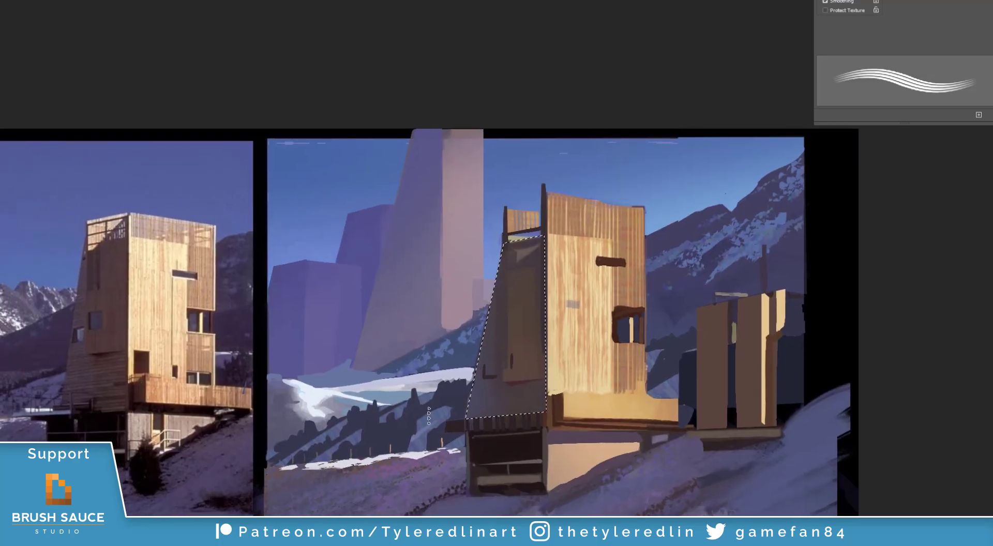
- Paint slightly slanted plank lines across the lower part of the selected side wall with the resized multi-line brush
right_click(478, 407)
left_click(479, 355)
left_click_drag(402, 421, 586, 403)
key("ctrl+z")
right_click(522, 404)
left_click(589, 201)
left_click_drag(414, 423, 585, 399)
key("ctrl+z")
key("ctrl+z")
left_click_drag(405, 426, 590, 400)
left_click_drag(424, 403, 708, 368)
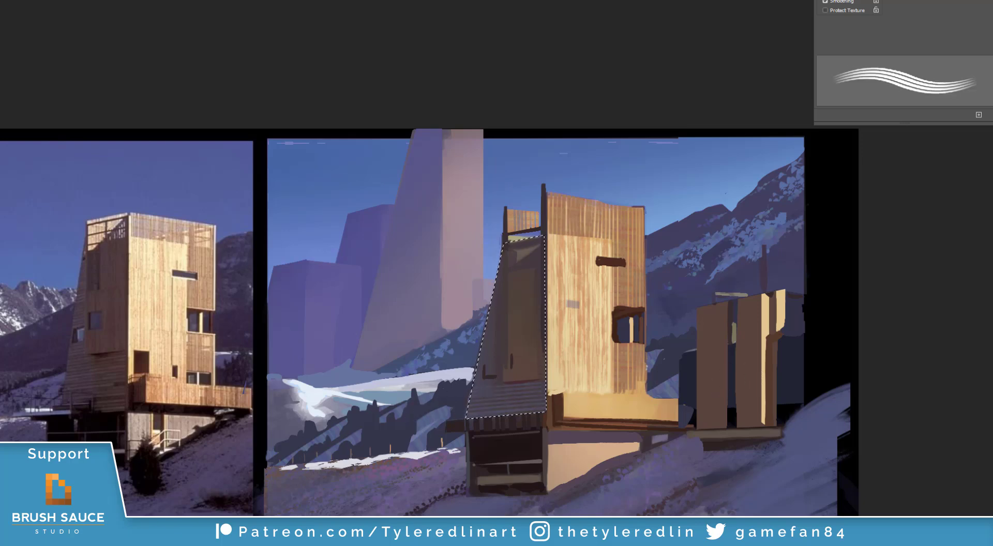
- Softly erase the upper plank lines on the side wall with the 200 px soft round preset, and deselect the wall
key("e")
right_click(547, 392)
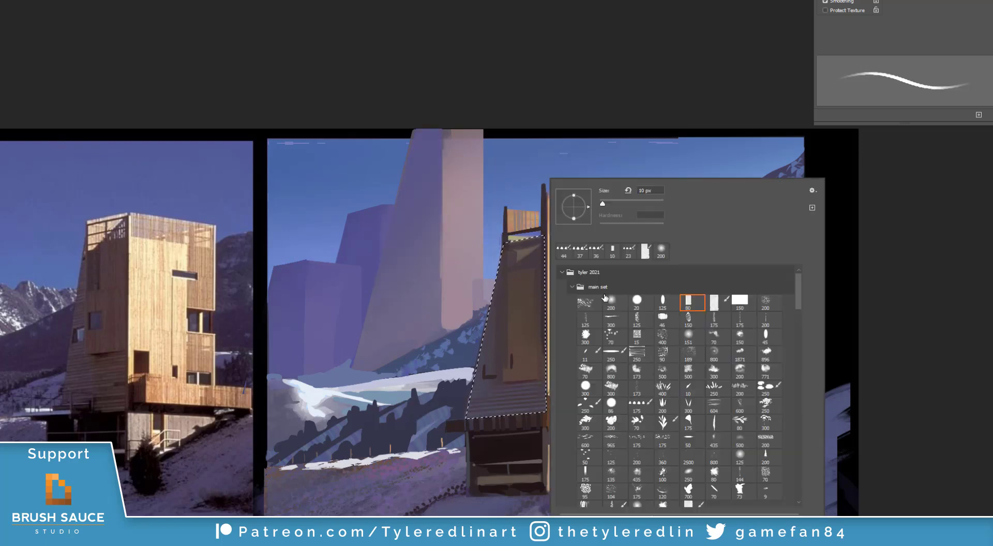
left_click(609, 302)
left_click(660, 88)
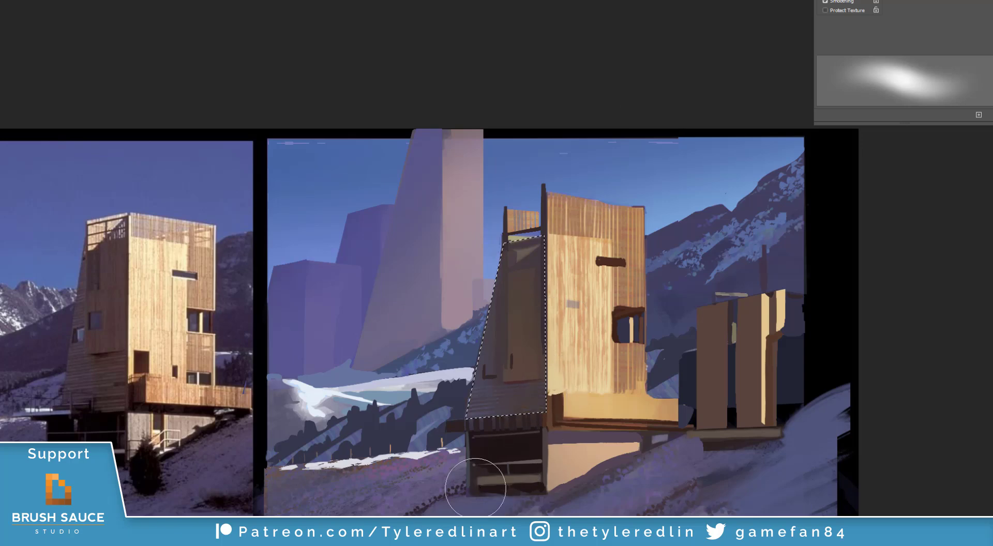
left_click_drag(516, 277, 516, 263)
key("ctrl+d")
- Draw dark slanted railing bars between the rooftop posts of the main tower, undoing the unwanted stroke
left_click_drag(680, 329, 669, 301)
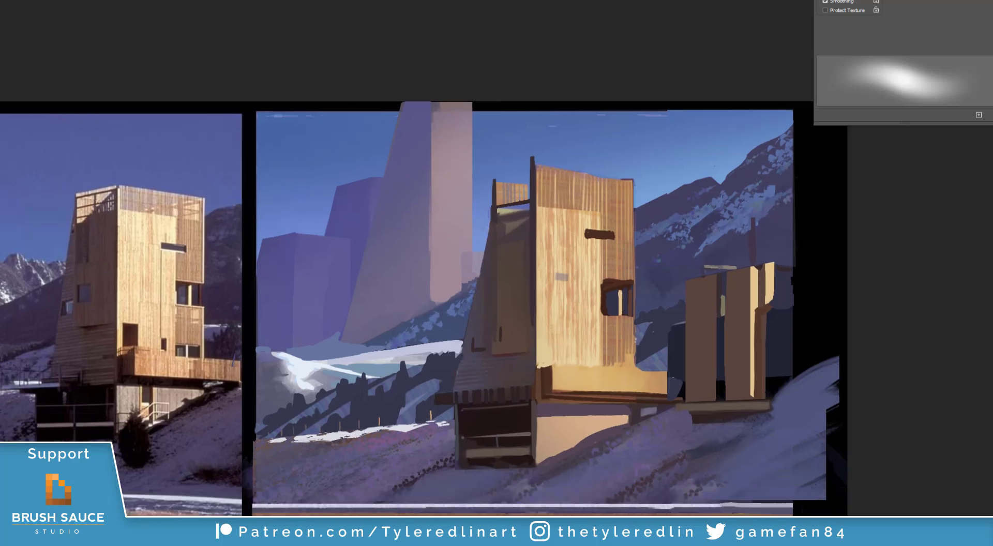
left_click(544, 195, "alt")
mouse_move(497, 195)
left_mouse_down()
mouse_move(533, 191)
mouse_move(520, 178)
mouse_move(537, 175)
left_mouse_up()
key("ctrl+z")
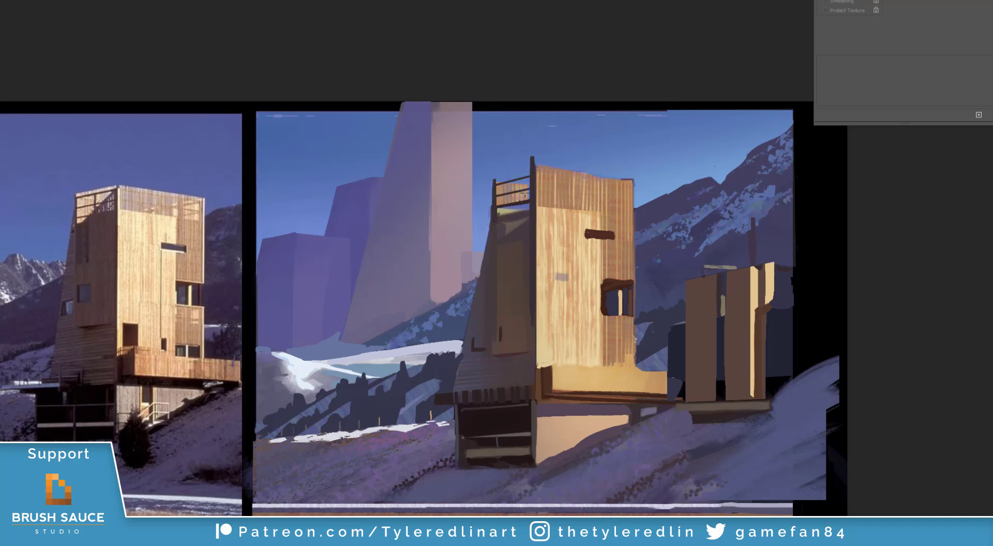
- Add thin vertical bars to the main tower's rooftop railing with a small hard round brush, and touch up its base with a sampled colour
right_click(617, 195)
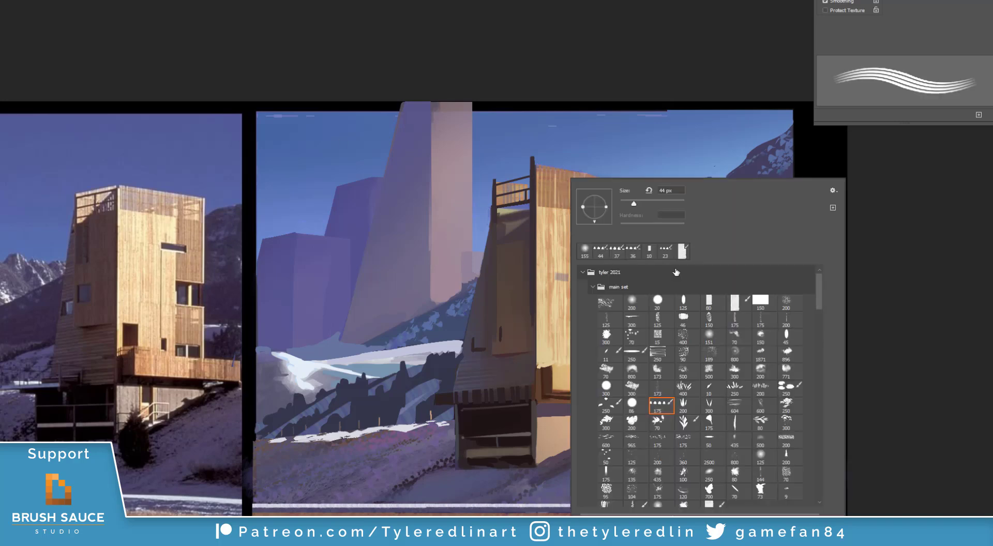
left_click(623, 202)
left_click_drag(520, 191, 521, 213)
left_click_drag(527, 203, 513, 213)
left_click(529, 213)
left_click(498, 223, "shift")
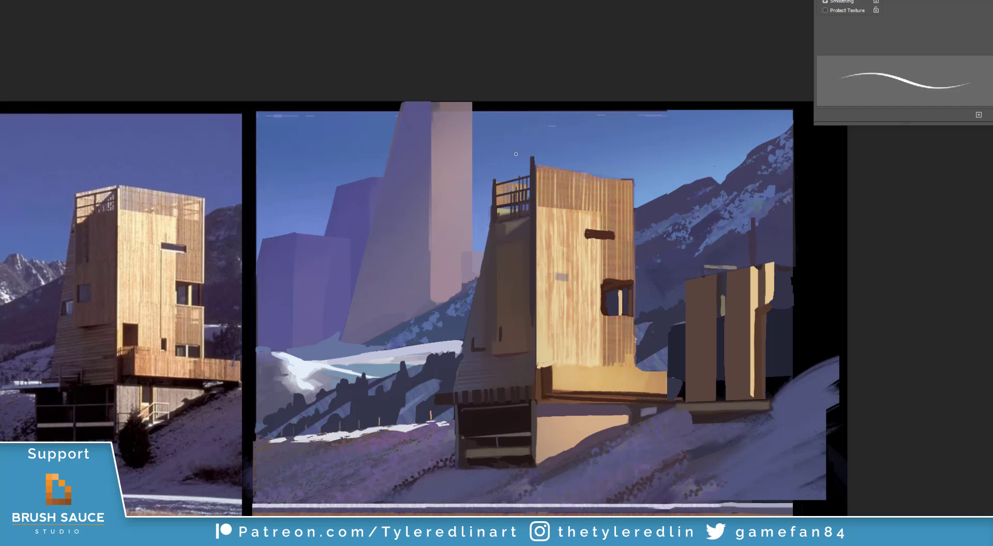
left_click(500, 209, "alt")
left_click_drag(504, 208, 516, 213)
- Clean up the vertical and slanted edges of the main tower's shaded side wall with straight strokes in sampled colours
key("b")
left_click(494, 221, "alt")
left_click(493, 327, "shift")
left_click(495, 260, "shift")
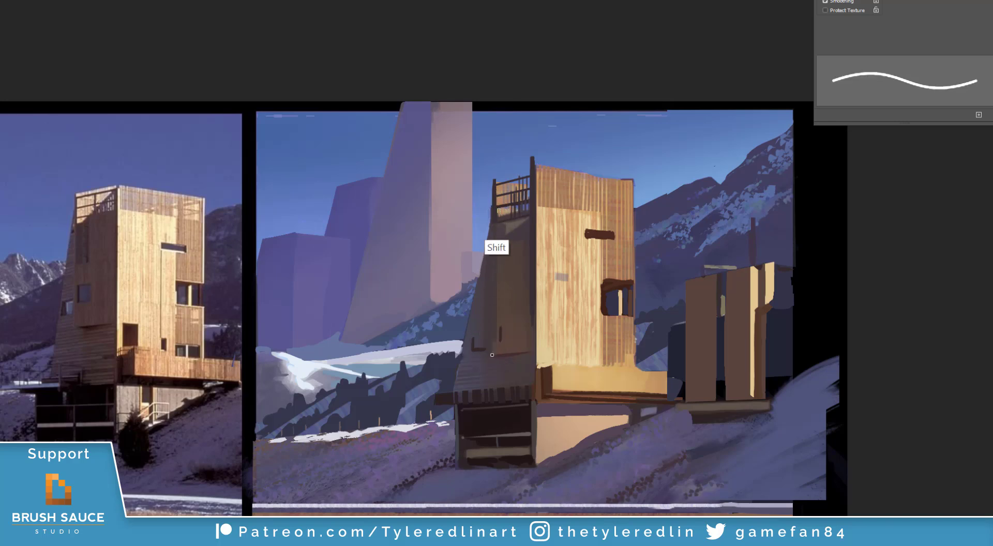
left_click(486, 283, "alt")
left_click(465, 342, "shift")
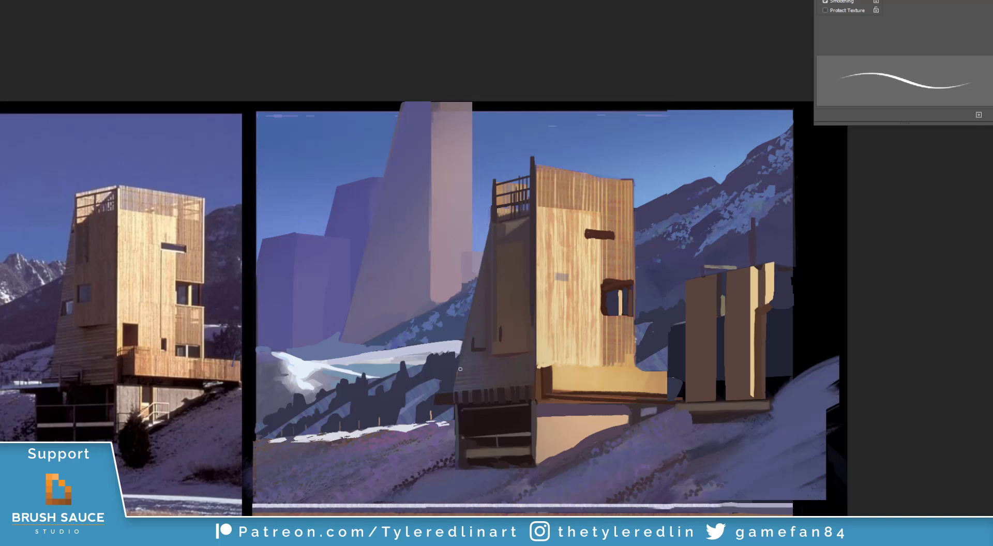
- Paint a thin light plank edge down the outer corner of the tower's sunlit wall, undoing the unwanted strokes
left_click(541, 218, "alt")
left_click_drag(635, 179, 635, 334)
key("ctrl+z")
mouse_move(635, 282)
left_mouse_down()
mouse_move(634, 176)
mouse_move(602, 279)
left_mouse_up()
key("ctrl+z")
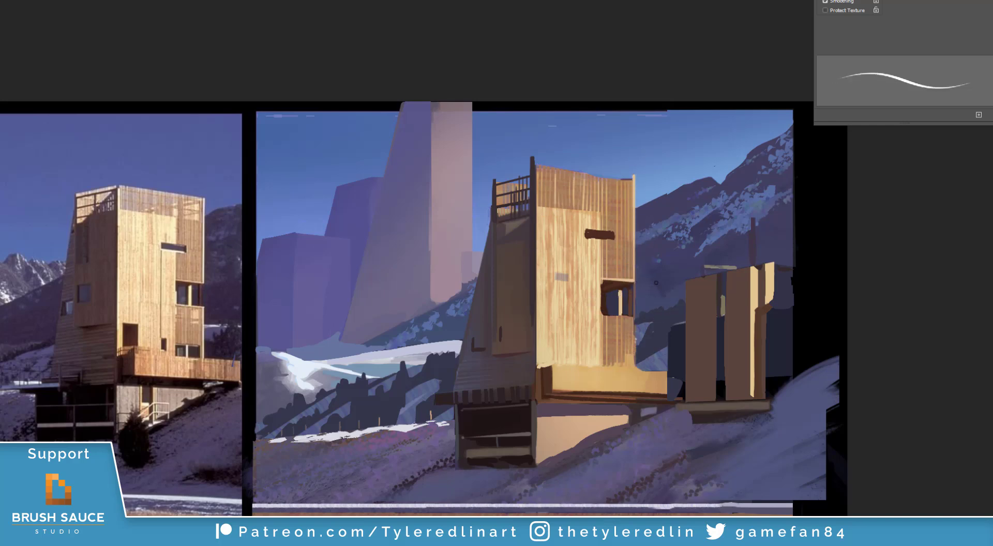
- Straighten the lower edge of the tower's large corner window with straight strokes in a sampled colour
left_click(602, 317, "alt")
left_click(635, 317)
left_click(605, 314, "shift")
left_click(603, 315)
left_click(625, 315, "shift")
- Lasso the lower sunlit wall and subtract its upper part, leaving a narrow strip selected just above the balcony
key("l")
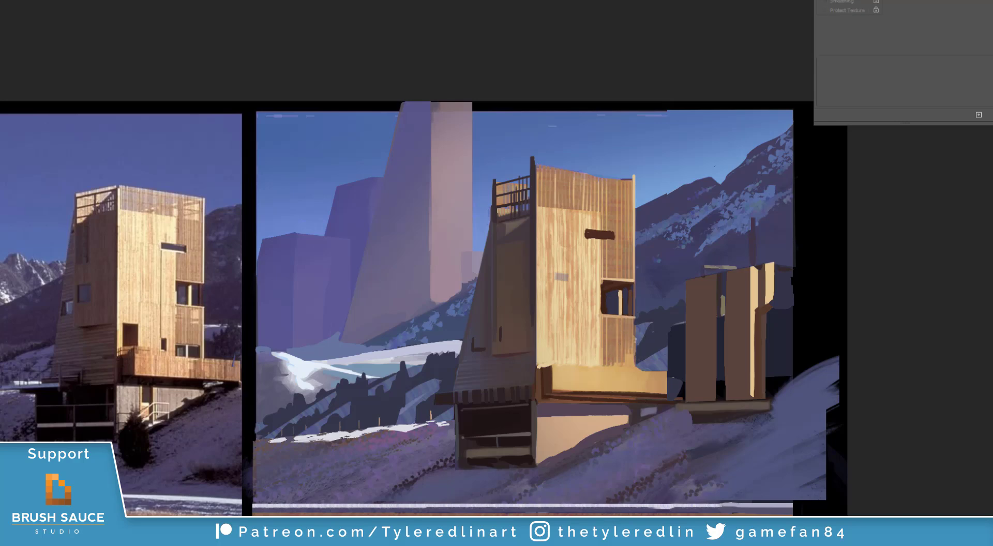
left_click(552, 298)
left_click(643, 304)
left_click(671, 345)
double_click(668, 372)
key("b")
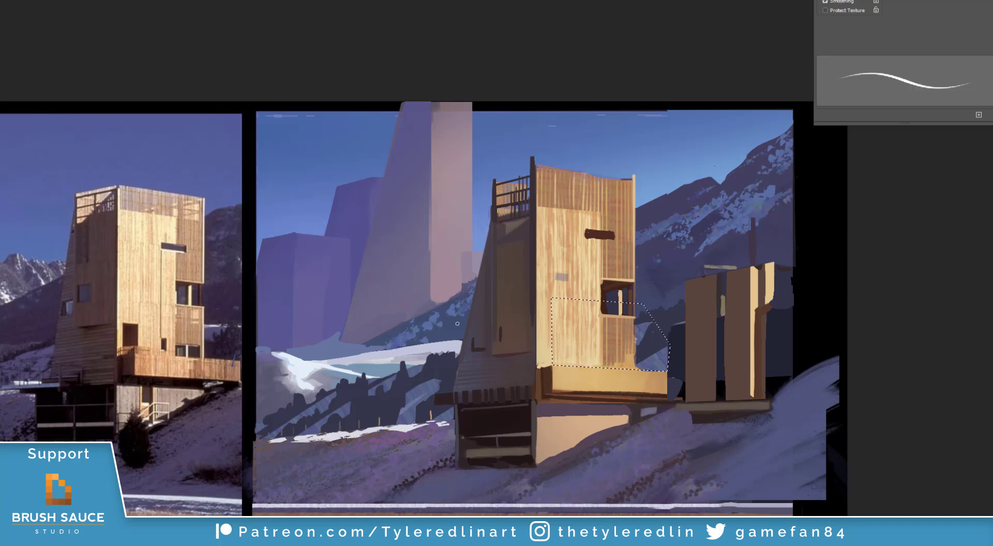
key("l")
left_click(546, 346, "alt")
left_click(677, 353)
left_click(679, 333)
left_click(549, 349)
- Paint a small dark doorway and a low dark window inside the strip above the balcony, and deselect it
key("b")
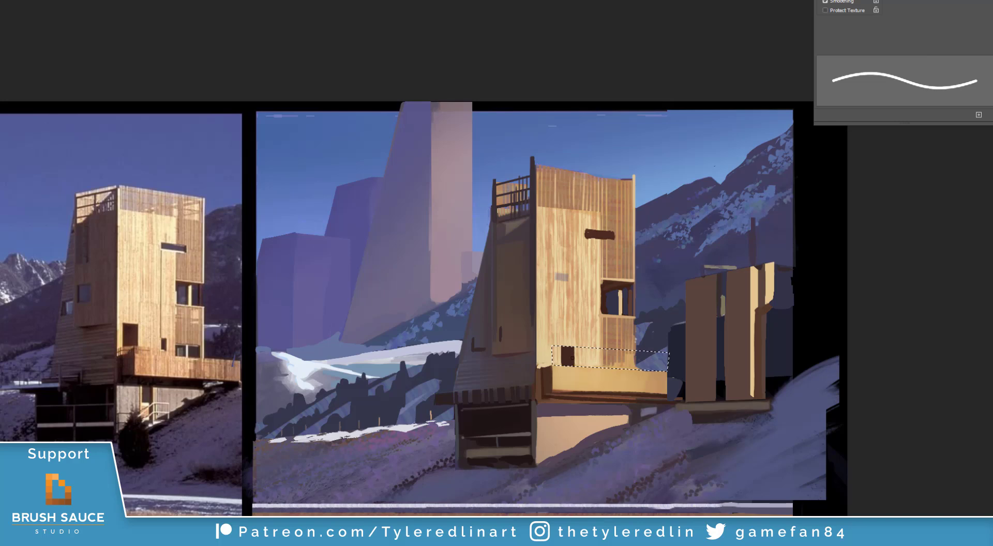
key("e")
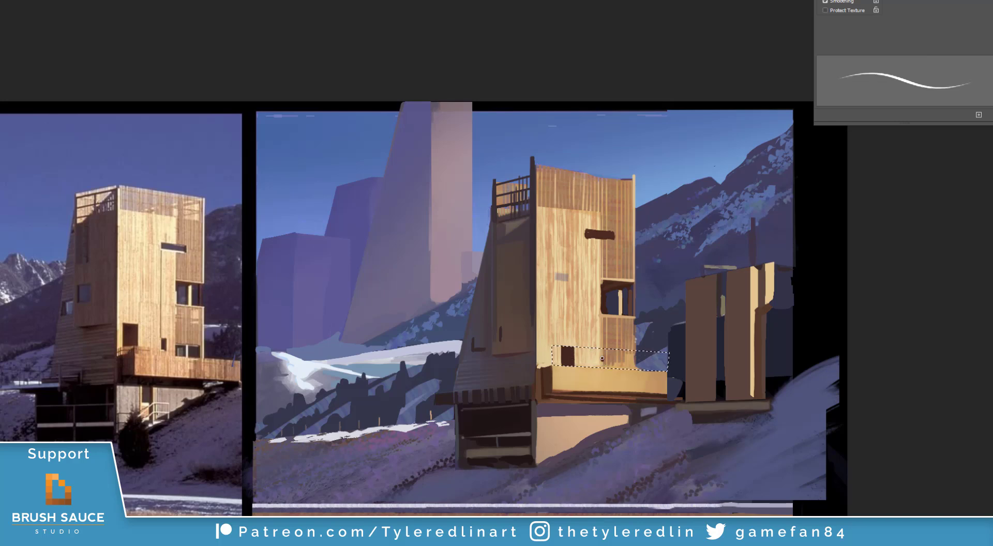
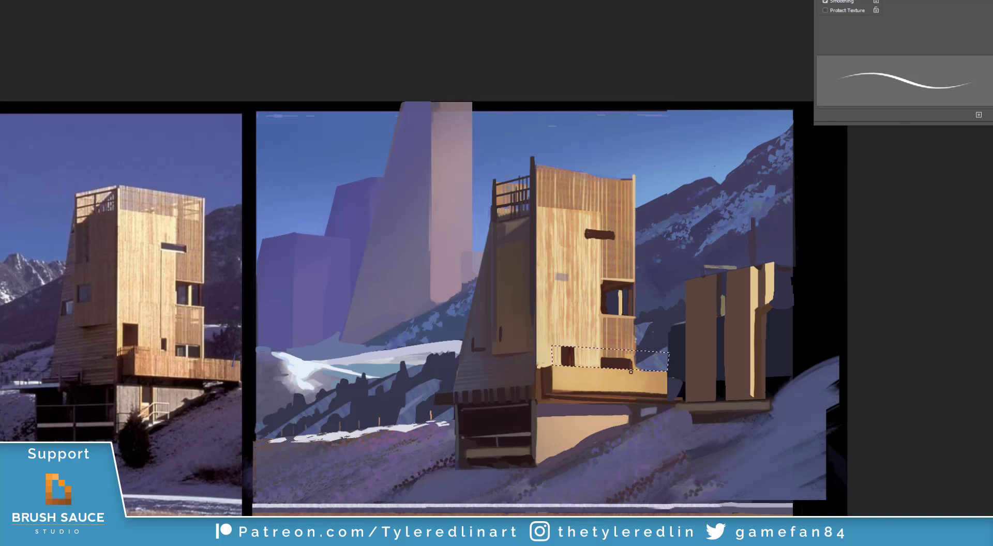
key("ctrl+d")
key("ctrl+minus")
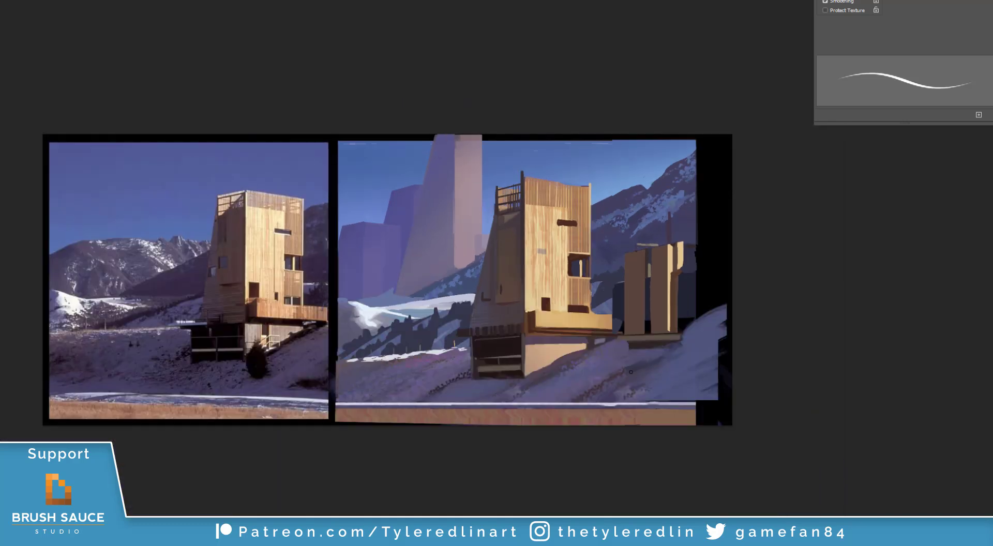
key("ctrl+plus")
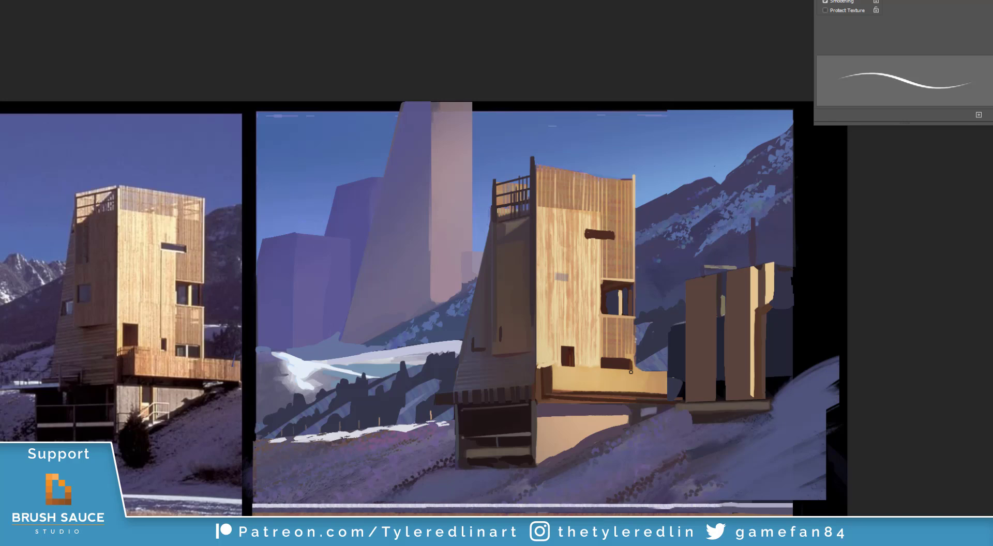
- Choose a leafy foliage brush, reduce its size, and dab light snow specks into the dark treeline beside the tower
left_click_drag(329, 419, 409, 386)
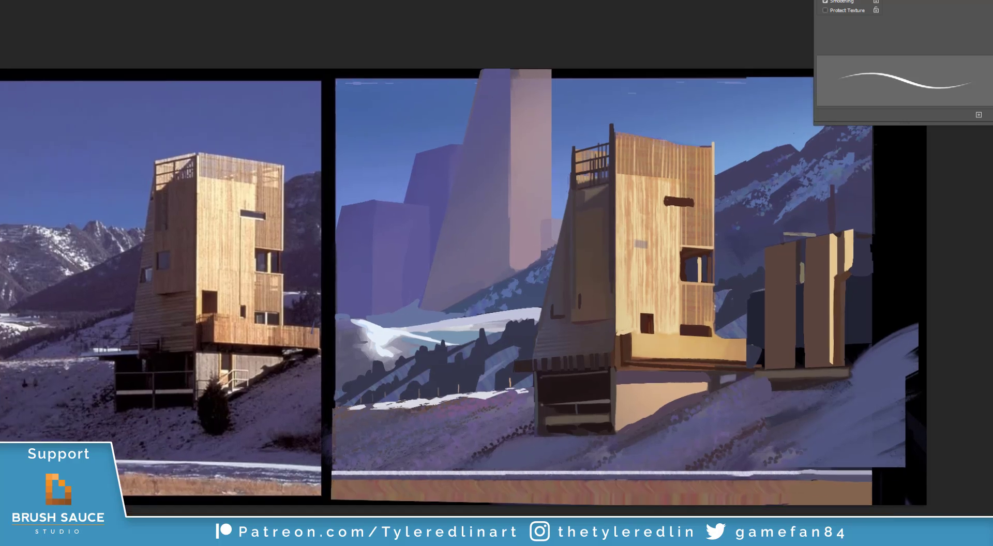
right_click(488, 330)
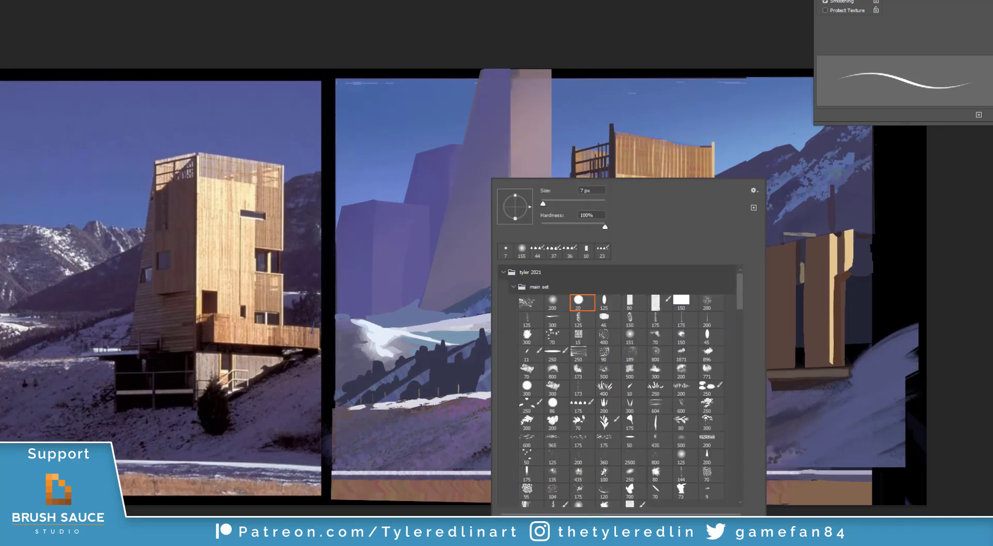
left_click(631, 422)
key("Return")
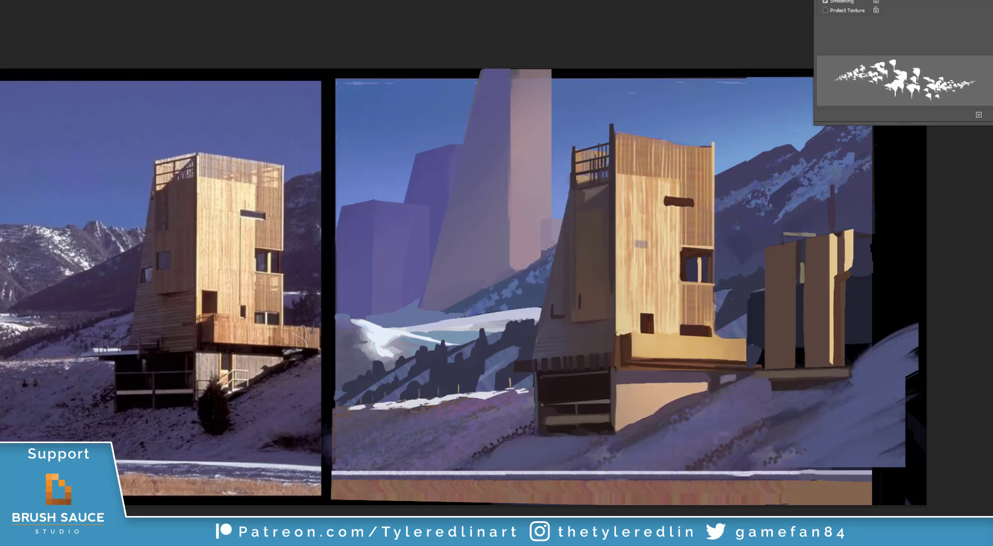
right_click(494, 358)
mouse_move(559, 204)
left_mouse_down()
mouse_move(550, 205)
mouse_move(573, 203)
left_mouse_up()
key("Return")
right_click(514, 361)
key("Return")
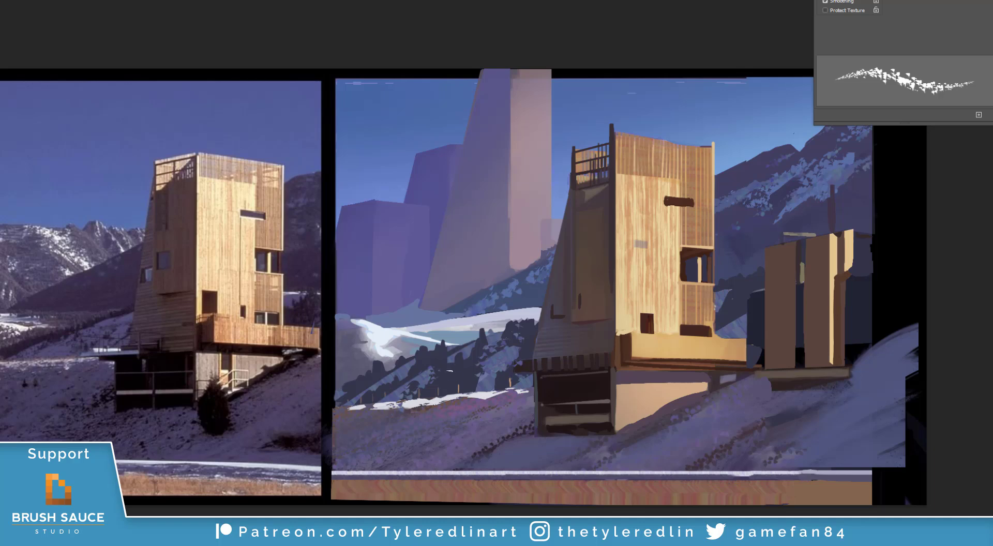
- Refine the snow gaps and tree shapes in the dark treeline with textured and angular brushes, erasing where needed
right_click(490, 372)
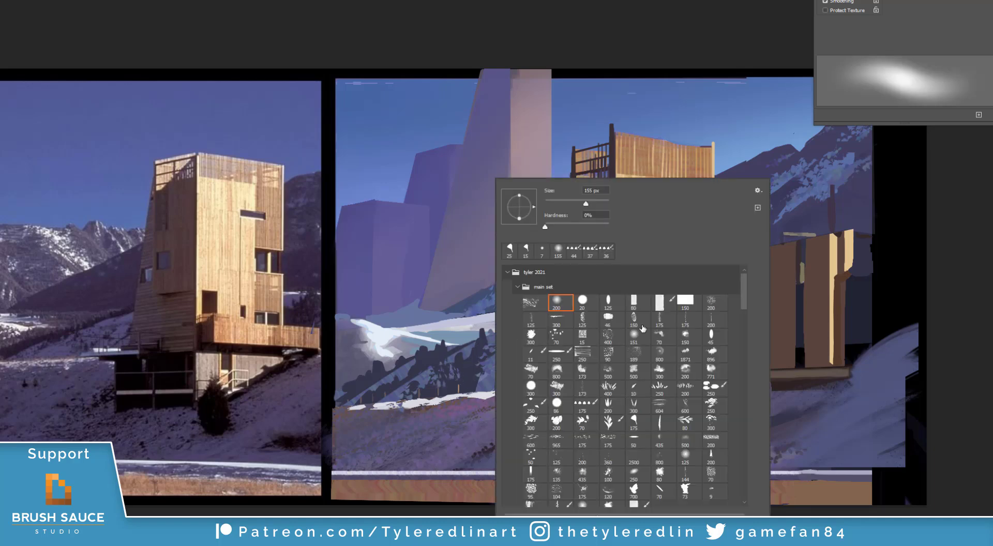
left_click(661, 309)
left_click(479, 357)
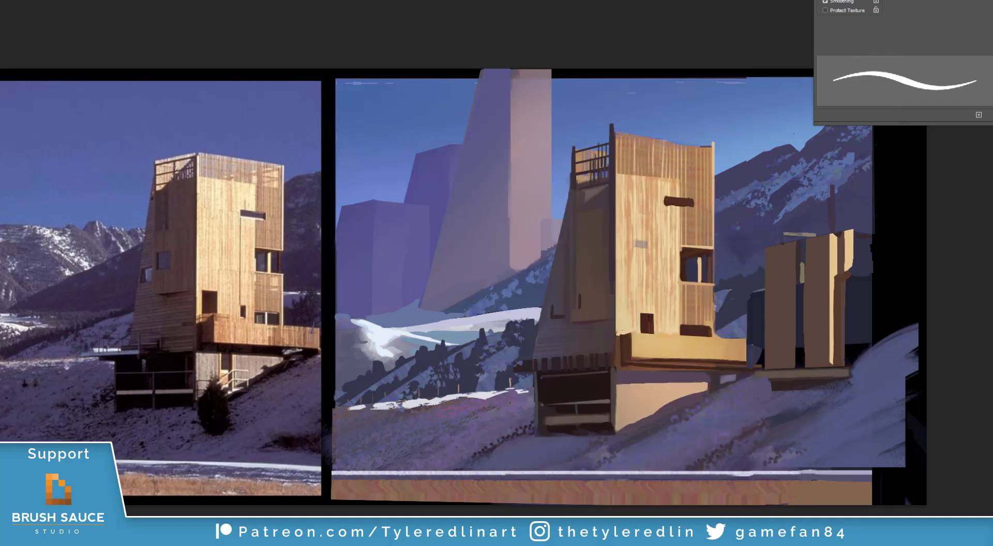
key("e")
right_click(523, 333)
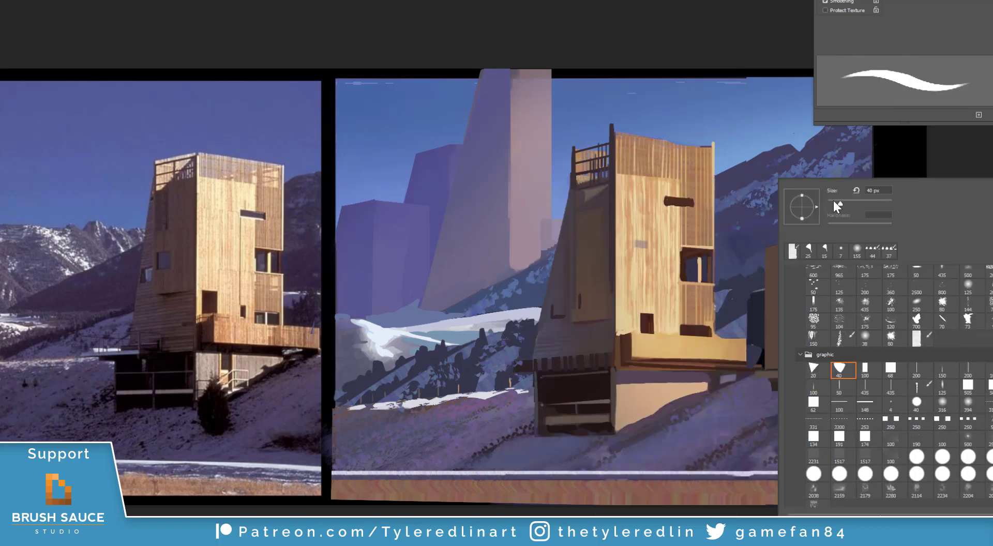
left_click(499, 375)
left_click_drag(516, 364, 522, 367)
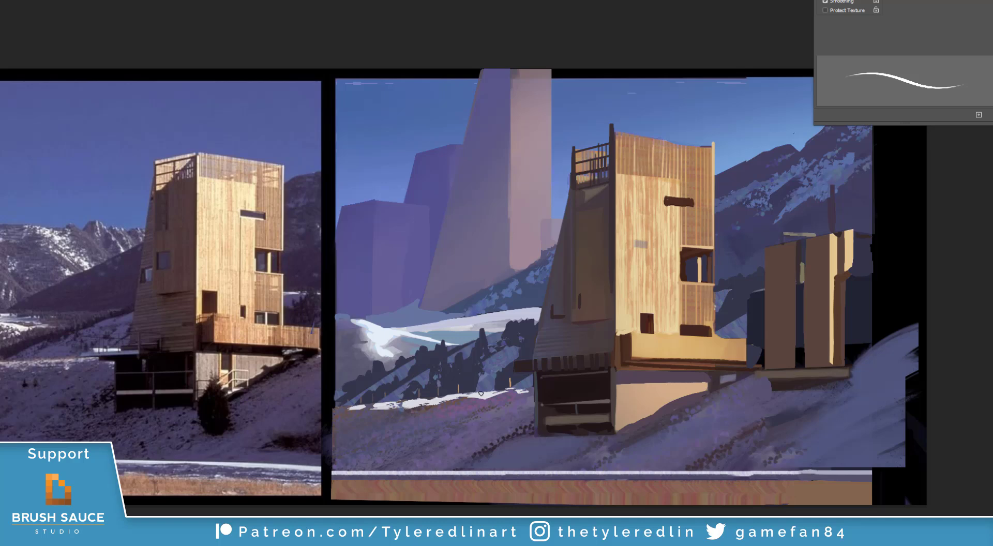
- Choose the 108 px splatter brush preset and set its size to 84 px
left_click_drag(640, 315, 579, 344)
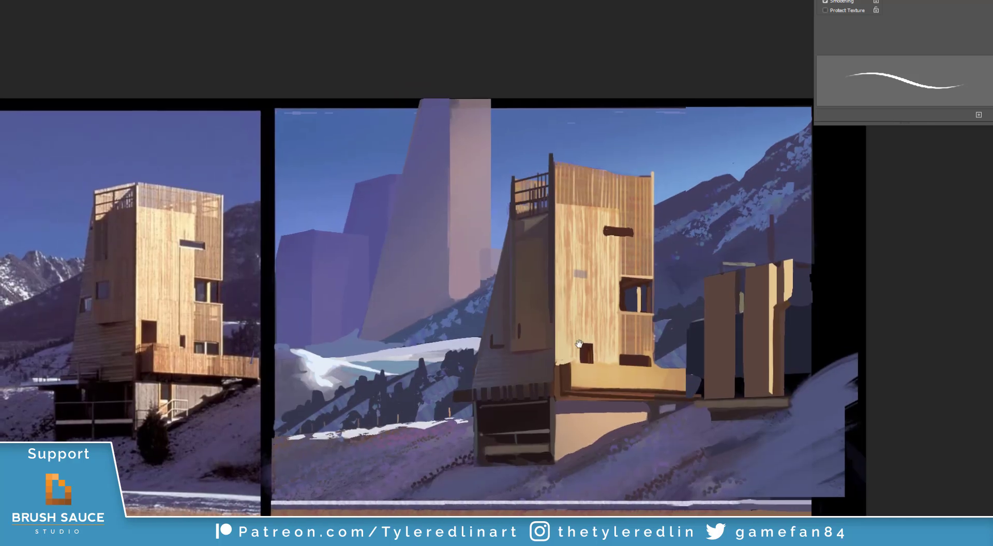
key("bracketright")
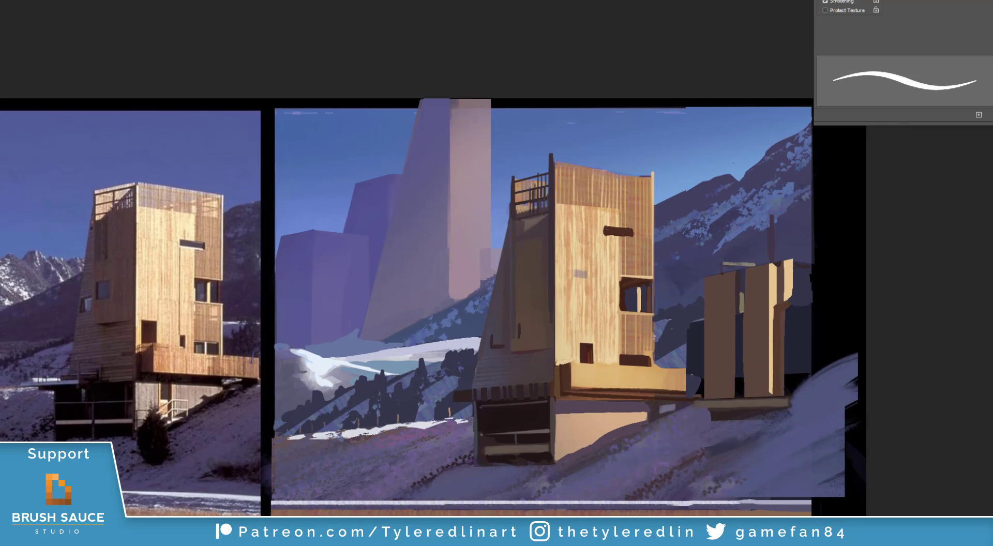
right_click(683, 179)
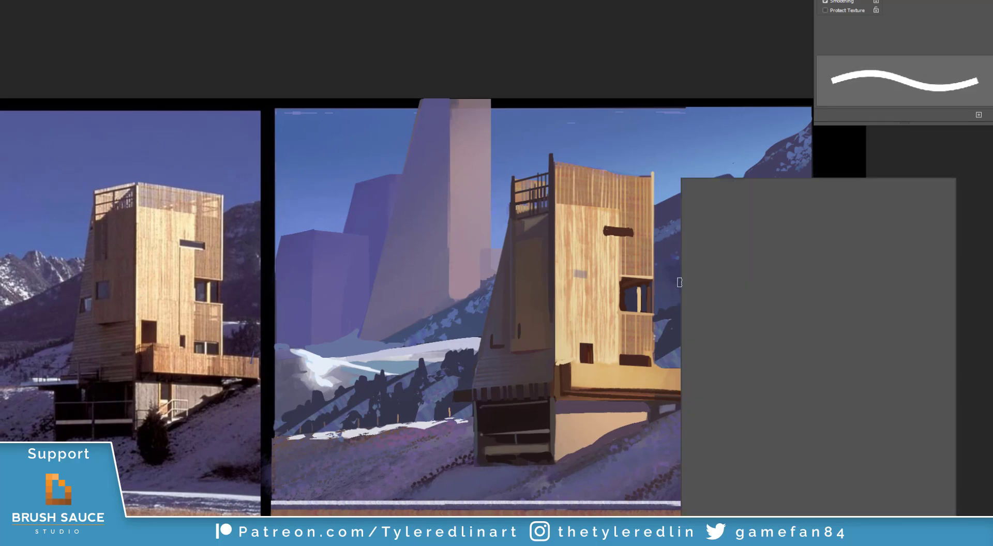
scroll(921, 377, "down", 4)
scroll(922, 386, "down", 10)
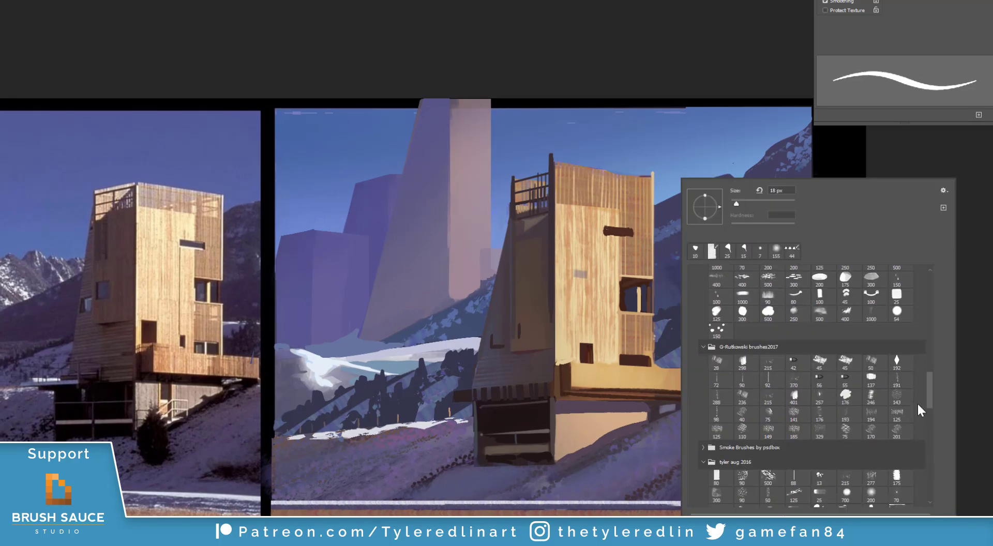
scroll(914, 467, "down", 2)
left_click(872, 491)
left_click(900, 492)
left_click(757, 201)
- Scatter multicoloured speckles across the small side building, the tower's lower walls and the nearby snow
mouse_move(680, 285)
left_mouse_down()
mouse_move(522, 346)
mouse_move(581, 352)
mouse_move(727, 264)
left_mouse_up()
left_click_drag(658, 338, 513, 369)
left_click(668, 262)
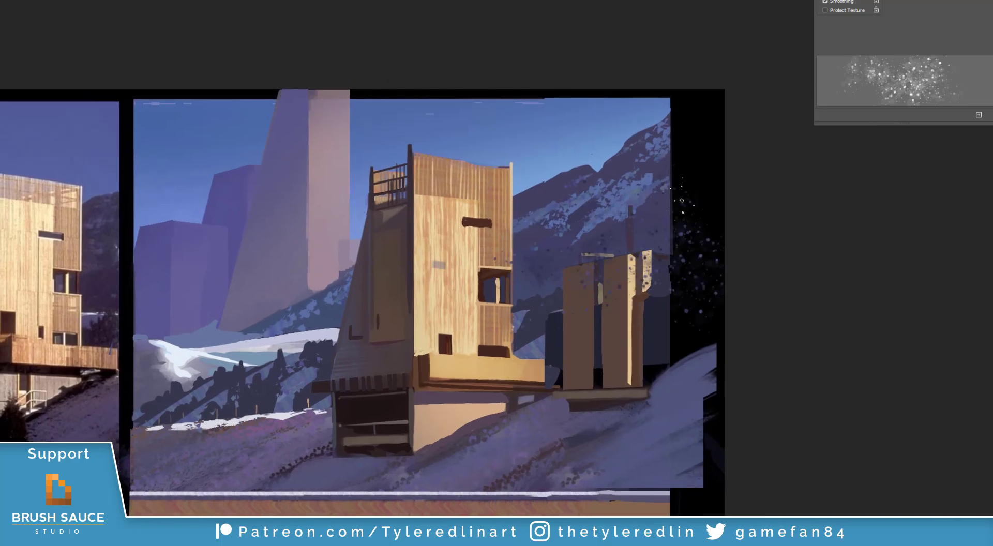
left_click(485, 314)
left_click(476, 306)
mouse_move(544, 313)
left_mouse_down()
mouse_move(754, 228)
mouse_move(465, 334)
mouse_move(421, 339)
left_mouse_up()
left_click_drag(376, 307, 319, 346)
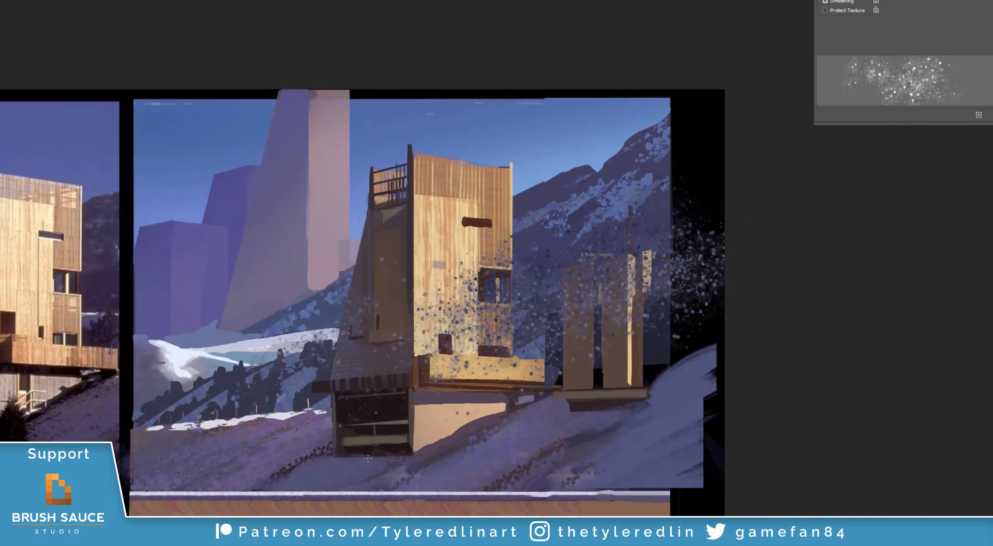
mouse_move(692, 250)
left_mouse_down()
mouse_move(468, 346)
mouse_move(737, 222)
mouse_move(673, 248)
left_mouse_up()
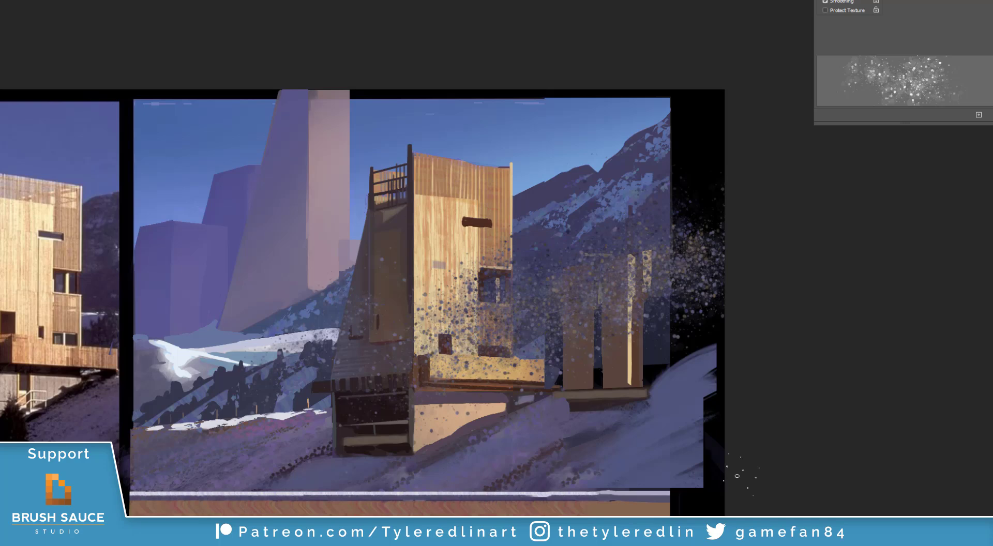
key("ctrl+z")
key("ctrl+shift+z")
- Add more speckles over the tower's shaded side with a splatter preset and a sampled ground colour, undoing the unwanted stroke
right_click(531, 323)
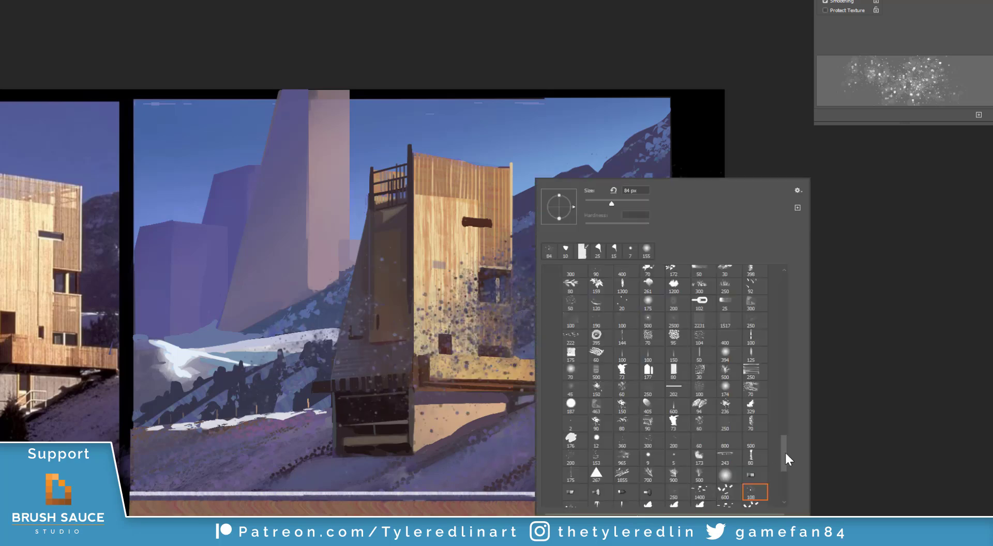
scroll(754, 418, "down", 5)
double_click(570, 443)
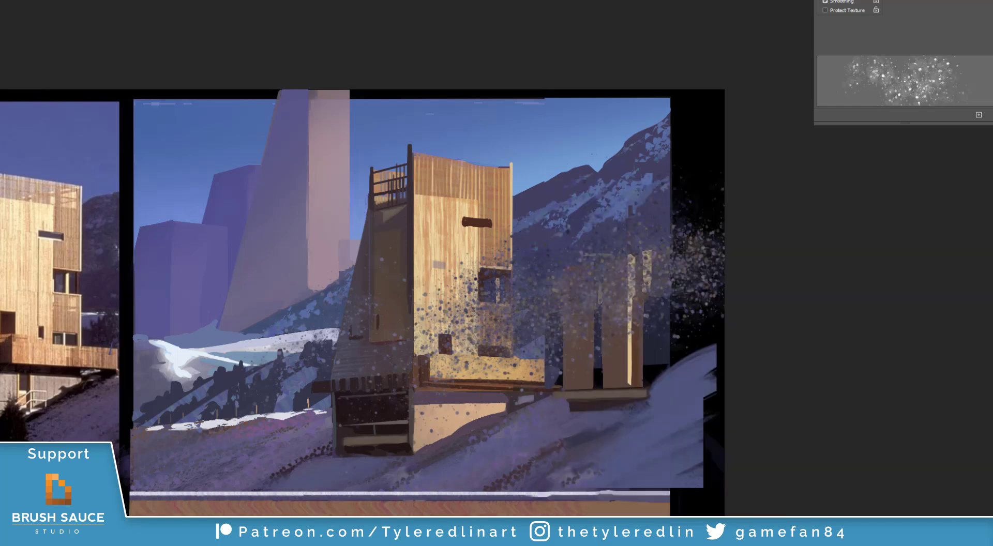
left_click(450, 471, "alt")
mouse_move(709, 269)
left_mouse_down()
mouse_move(691, 300)
mouse_move(585, 295)
mouse_move(670, 311)
mouse_move(492, 359)
left_mouse_up()
key("ctrl+z")
left_click_drag(344, 386, 409, 343)
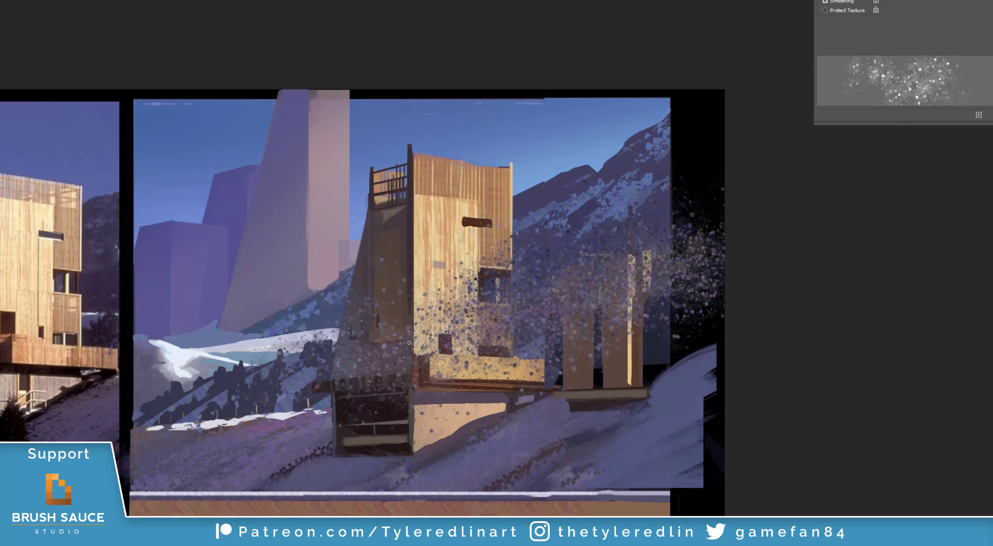
- Apply the Median filter to the painted speckles
left_click(1, 1)
mouse_move(56, 0)
left_click(149, 4)
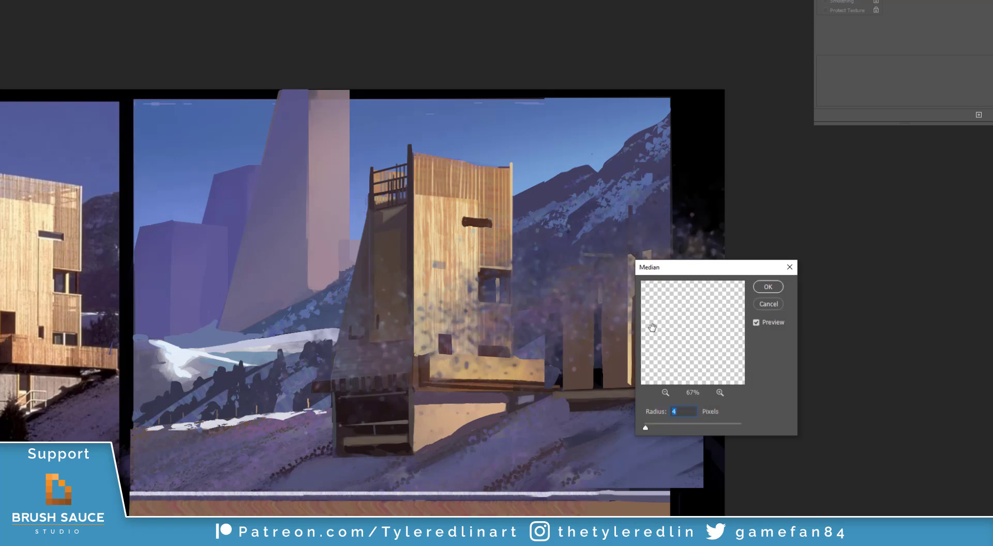
left_click(769, 287)
- Stretch the base of the speckle layer wider with a perspective transform
left_click(1, 0)
mouse_move(2, 43)
left_click(43, 83)
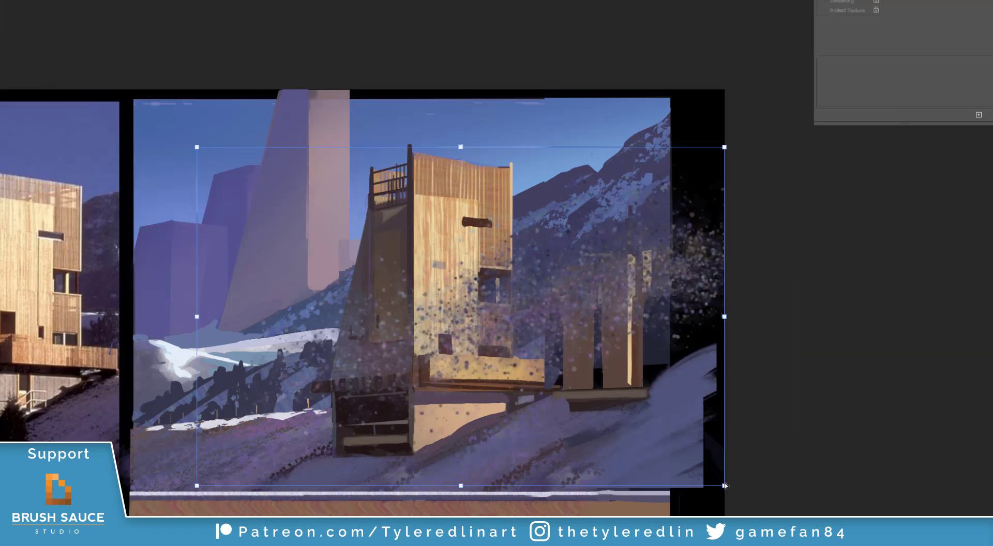
left_click_drag(727, 478, 845, 486)
- Warp the speckle layer by pulling its corners and centre upward, and bend its upper edge
left_click(1, 1)
left_click(34, 110)
left_click_drag(725, 147, 688, 105)
left_click_drag(473, 334, 482, 319)
left_click_drag(197, 146, 271, 118)
left_click_drag(845, 486, 884, 451)
left_click_drag(491, 181, 519, 166)
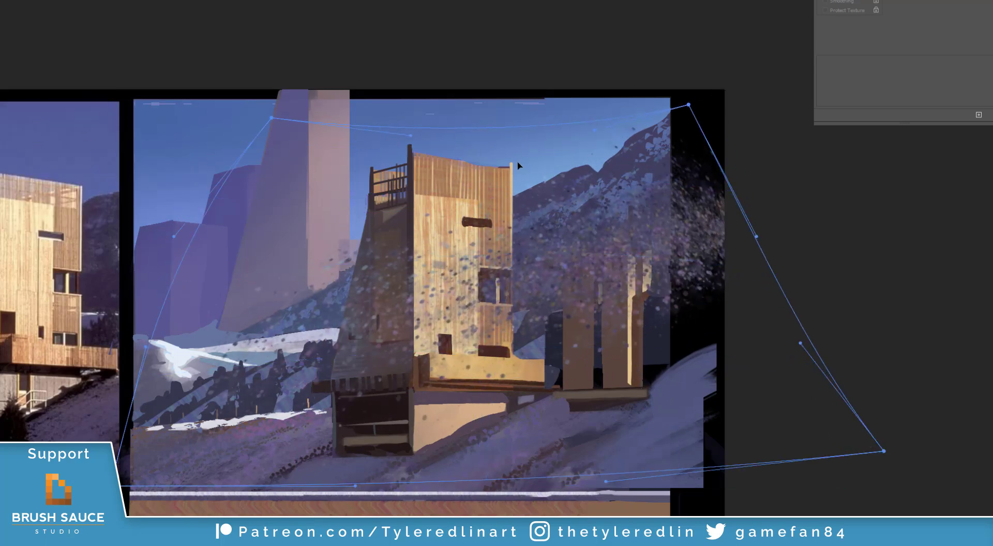
key("Return")
- Transform the speckle layer in perspective, narrowing it toward the distant towers and spreading it taller beyond the small side building
mouse_move(4, 44)
left_click(37, 77)
left_click_drag(139, 117, 145, 179)
left_click_drag(139, 483, 150, 429)
left_click_drag(137, 178, 227, 170)
left_click_drag(781, 117, 781, 82)
left_click_drag(781, 484, 781, 516)
key("Return")
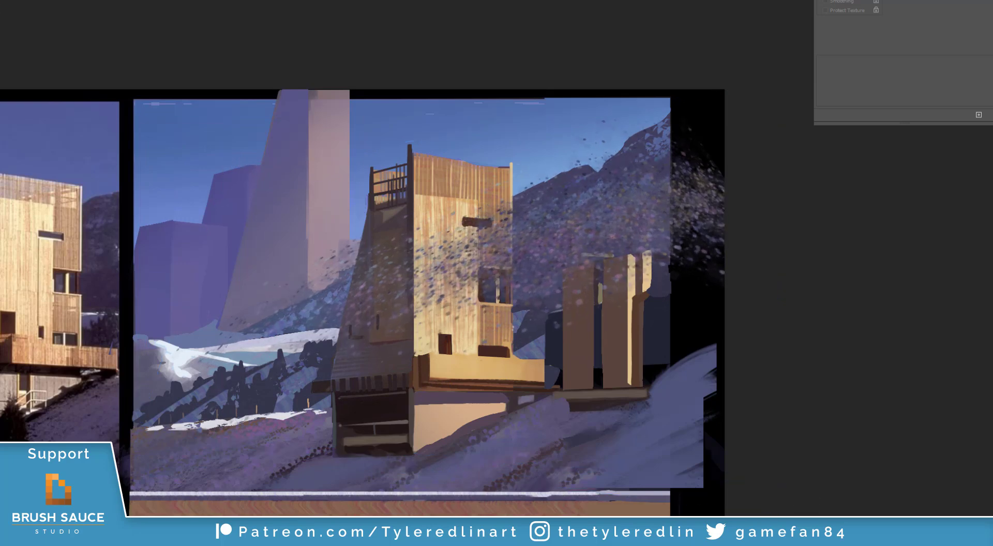
mouse_move(886, 477)
left_mouse_down()
mouse_move(922, 475)
mouse_move(925, 451)
mouse_move(935, 454)
left_mouse_up()
key("Return")
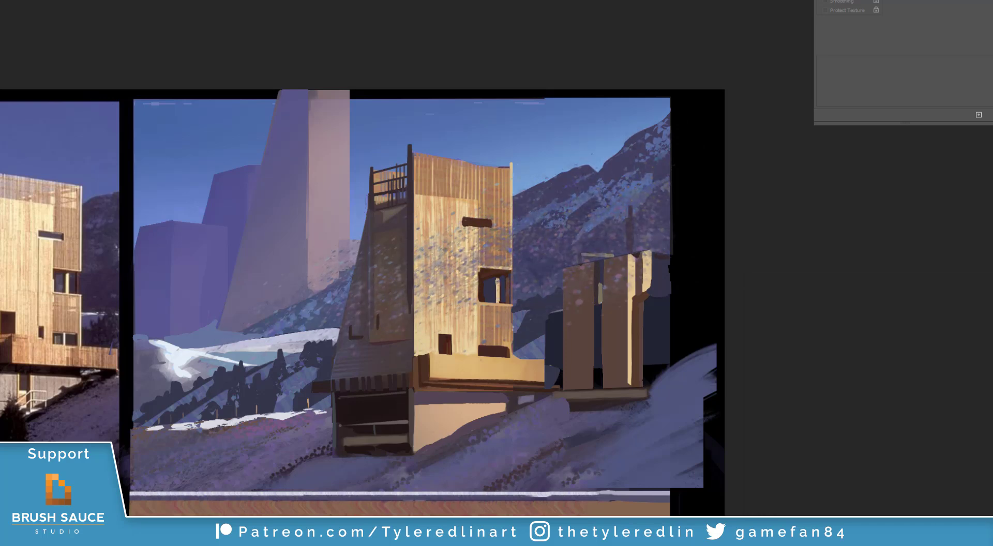
- Delete the speckles covering the wooden tower and erase the stray ones over the distant towers and side building
mouse_move(510, 178)
left_mouse_down()
mouse_move(513, 166)
mouse_move(369, 384)
left_mouse_up()
key("Delete")
key("ctrl+d")
key("e")
left_click_drag(368, 302, 370, 288)
right_click(380, 285)
left_click(469, 202)
mouse_move(364, 355)
left_mouse_down()
mouse_move(304, 260)
mouse_move(347, 330)
mouse_move(192, 437)
mouse_move(345, 277)
left_mouse_up()
mouse_move(616, 230)
left_mouse_down()
mouse_move(651, 248)
mouse_move(595, 305)
mouse_move(571, 277)
mouse_move(578, 290)
left_mouse_up()
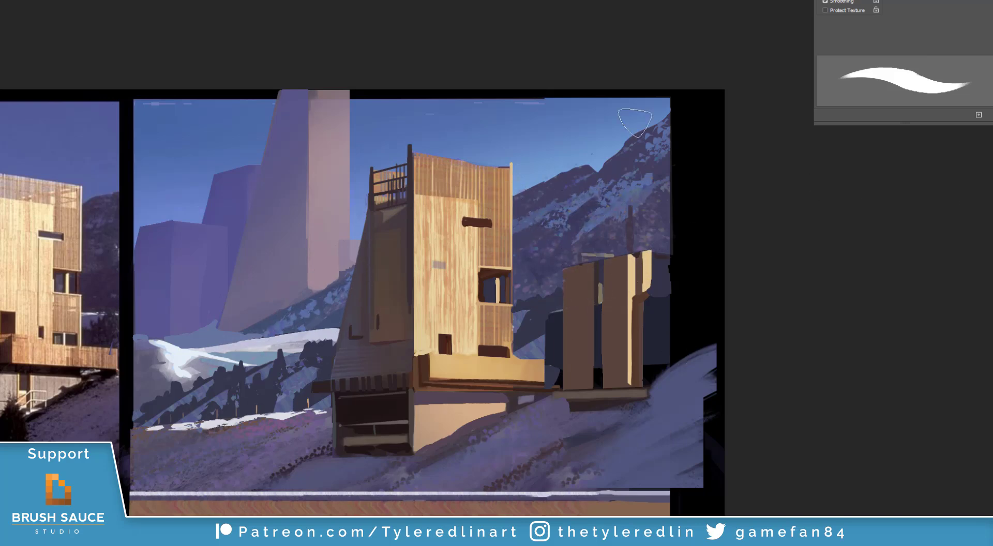
- Reduce the brush size for finer cleanup around the side building's panels
right_click(692, 198)
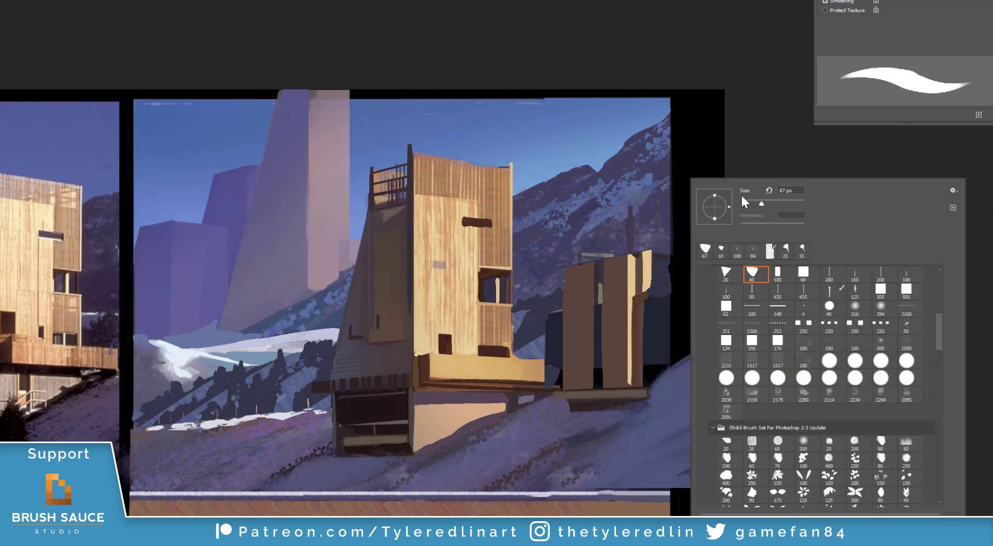
left_click(748, 203)
left_click(631, 247)
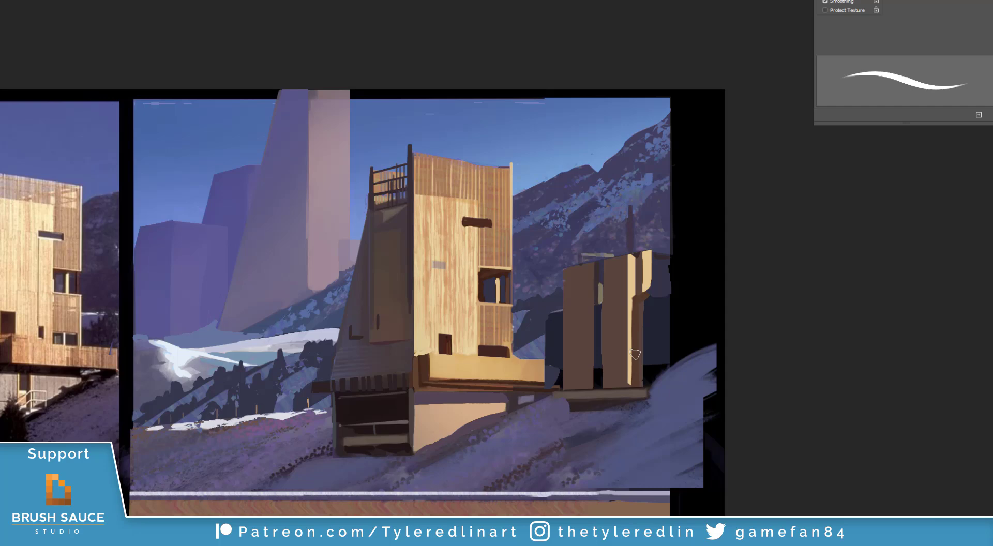
key("e")
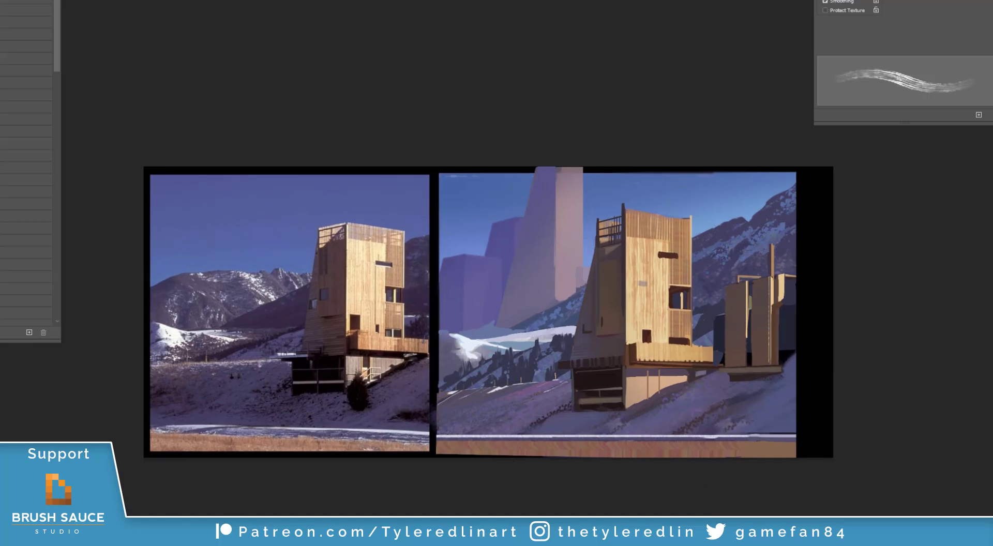
- Add pointed conifer silhouettes along the treeline beside the tower and in the gap before the side building
right_click(556, 368)
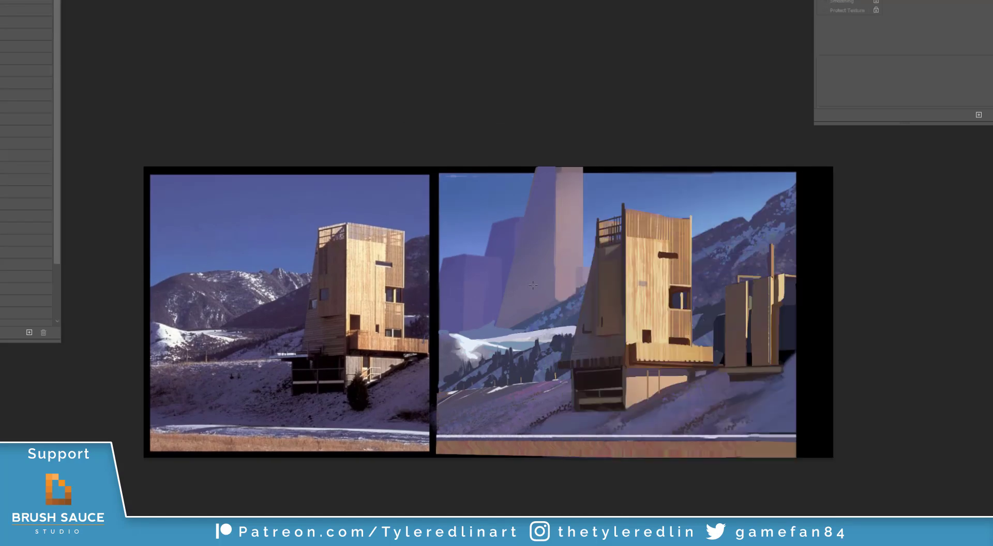
key("ctrl+plus")
mouse_move(590, 419)
left_mouse_down()
mouse_move(506, 398)
mouse_move(516, 390)
mouse_move(514, 398)
left_mouse_up()
left_click_drag(513, 364, 500, 395)
left_click_drag(506, 372, 471, 415)
left_click_drag(470, 381, 472, 406)
mouse_move(446, 397)
left_mouse_down()
mouse_move(445, 413)
mouse_move(458, 409)
mouse_move(369, 433)
left_mouse_up()
mouse_move(361, 414)
left_mouse_down()
mouse_move(363, 443)
mouse_move(331, 433)
left_mouse_up()
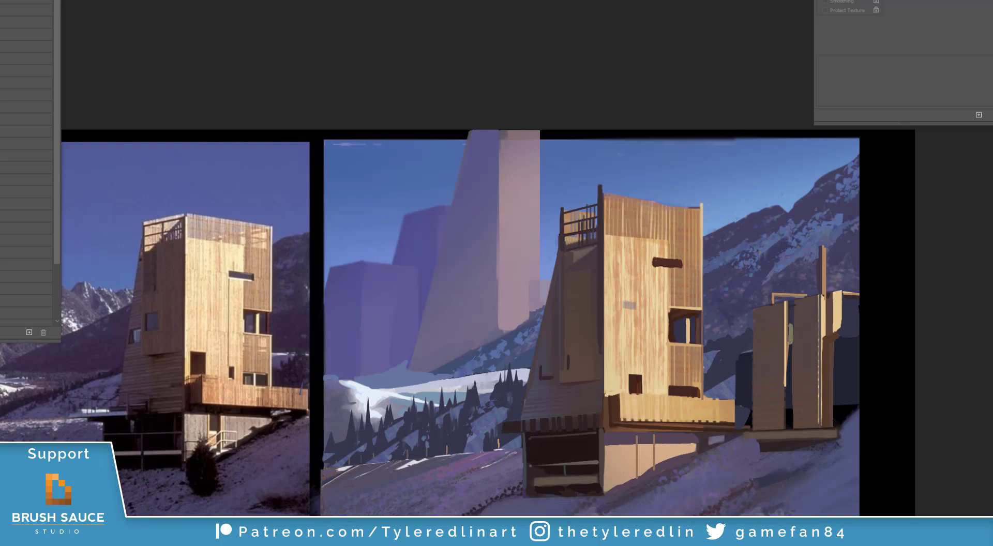
mouse_move(730, 320)
left_mouse_down()
mouse_move(727, 357)
mouse_move(743, 318)
left_mouse_up()
key("ctrl+minus")
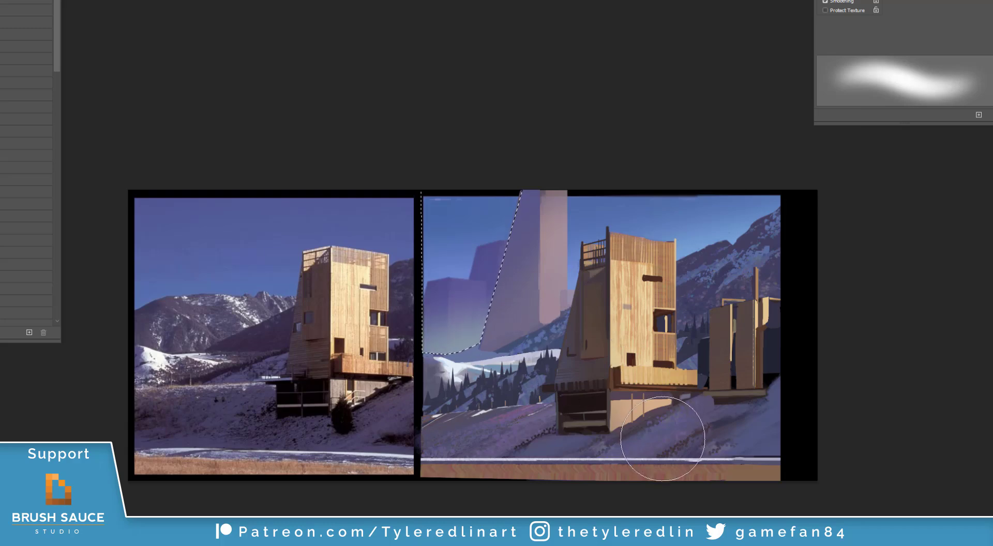
- Break up the haze over the selected distant towers with cloud-shaped brushes, erasing parts of it for a misty texture
right_click(562, 348)
left_click(783, 375)
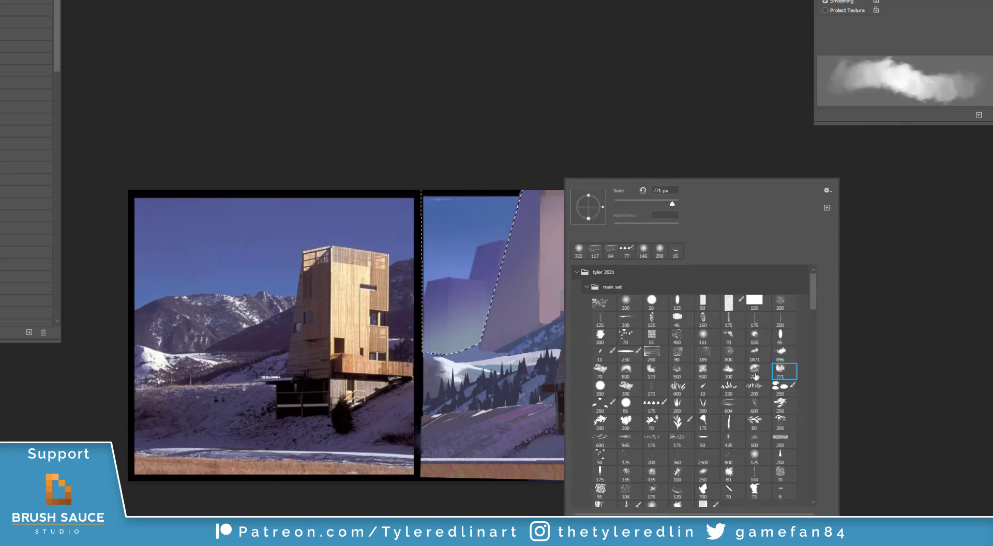
left_click(758, 373)
left_click_drag(449, 320, 484, 263)
key("ctrl+z")
key("e")
right_click(495, 306)
left_click(690, 371)
left_click_drag(436, 299, 514, 255)
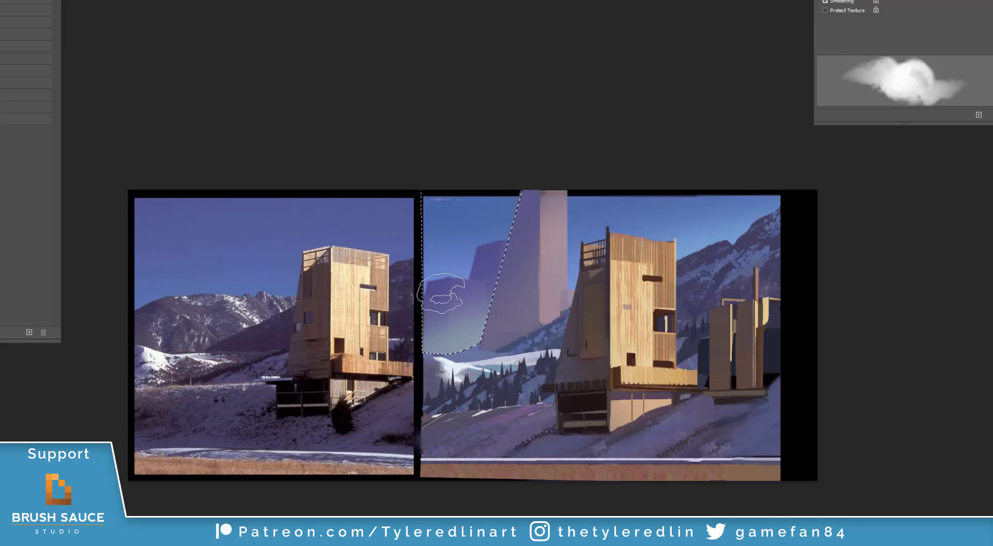
- Adjust the levels of the selected distant tower area and clear the selection
left_click(0, 0)
mouse_move(0, 0)
key("ctrl+l")
left_click(814, 223)
left_click(802, 264)
left_click_drag(757, 336, 781, 342)
left_click(934, 206)
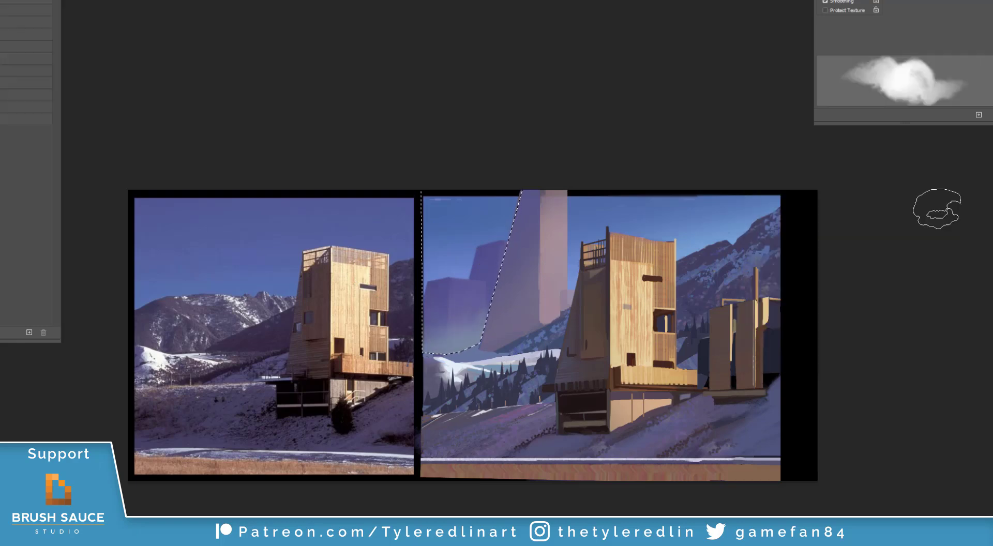
key("ctrl+d")
- Smudge the base of the distant towers into the snowbank with a resized textured smudge brush
key("r")
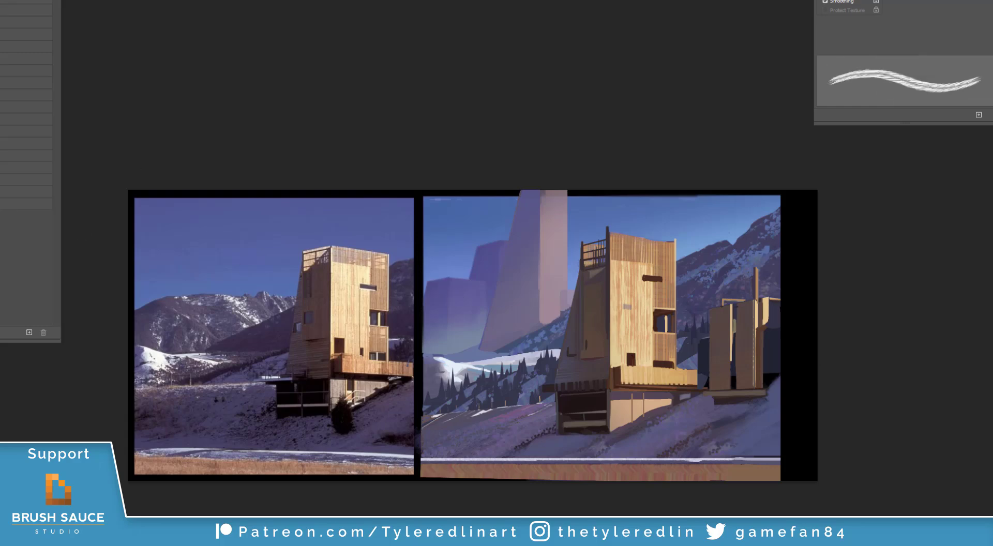
left_click(26, 155)
right_click(459, 336)
left_click(565, 205)
left_click(452, 349)
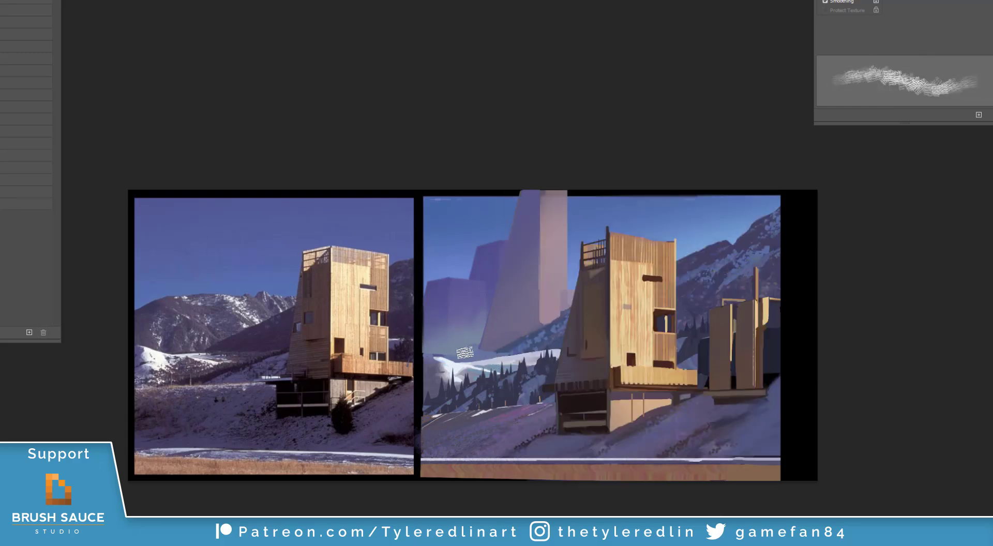
- Select a tapered side face on the nearest-to-edge distant tower and shade it with a soft brush
key("l")
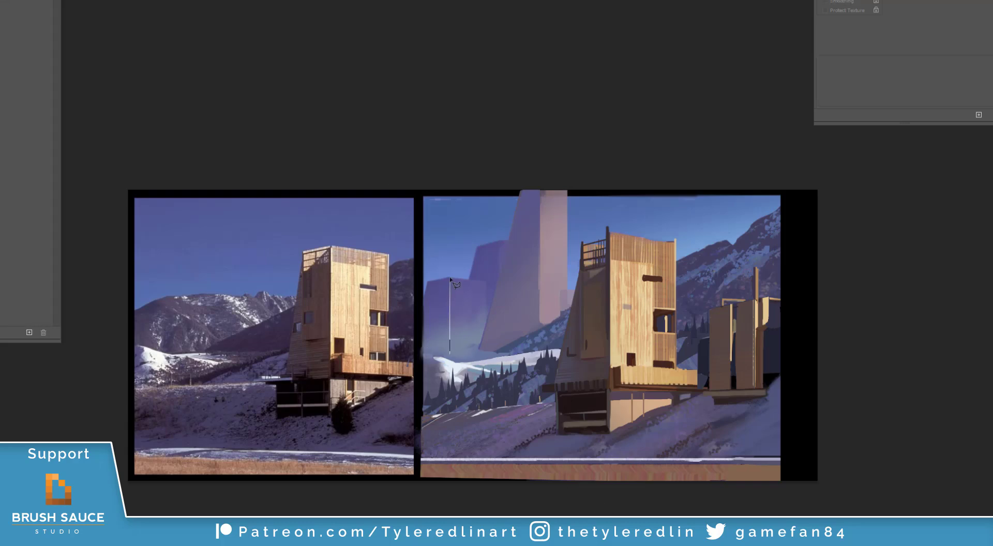
key("b")
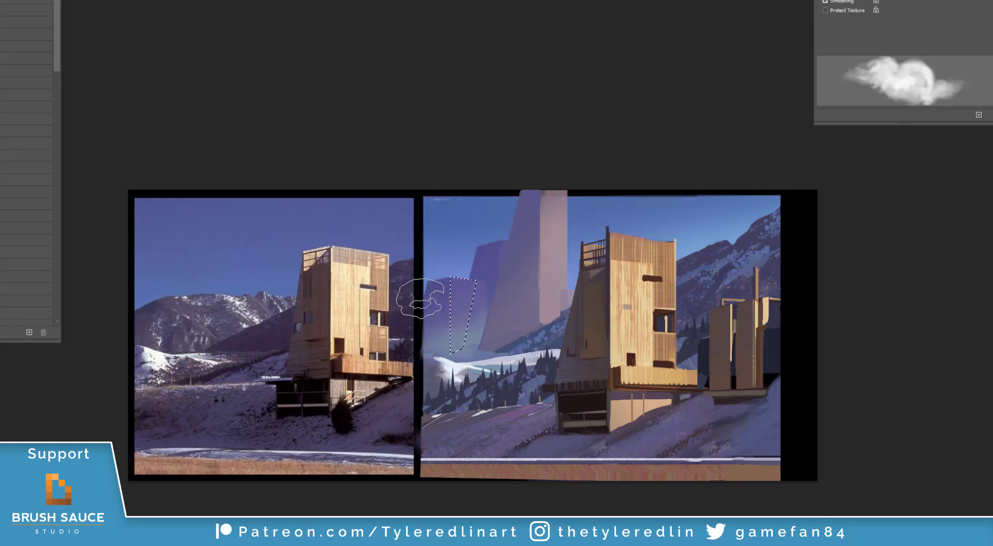
right_click(488, 308)
left_click(561, 301)
left_click(460, 330)
left_click(672, 1)
left_click_drag(470, 279, 466, 306)
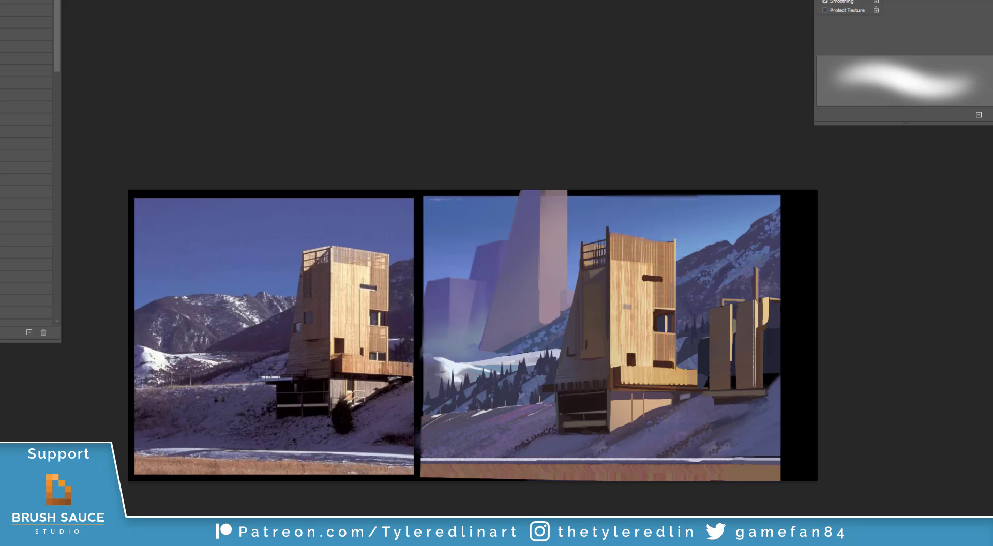
- Select the area between the canvas edge and the wooden tower, brush soft haze along the treeline's base, and deselect
key("l")
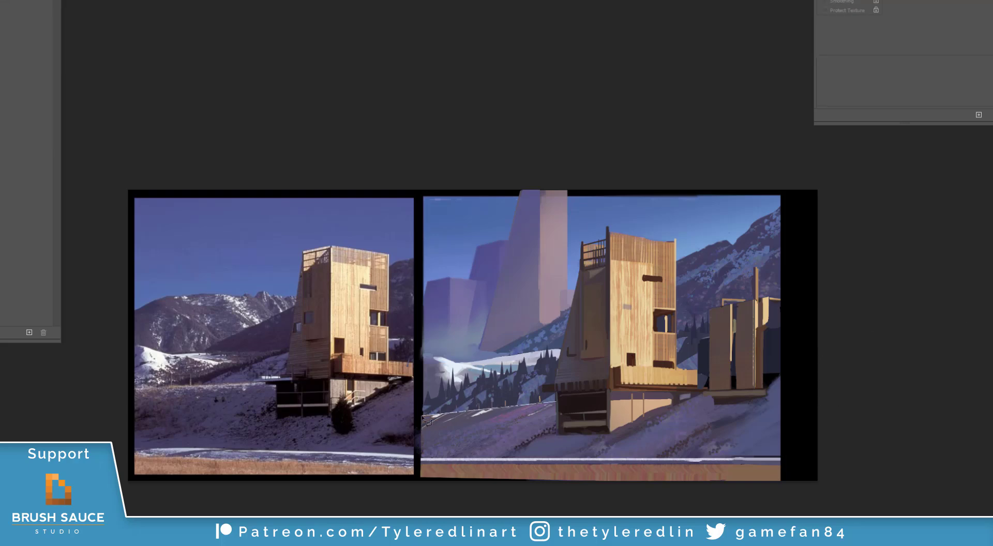
left_click(445, 209)
left_click(424, 415)
scroll(473, 336, "up", 1)
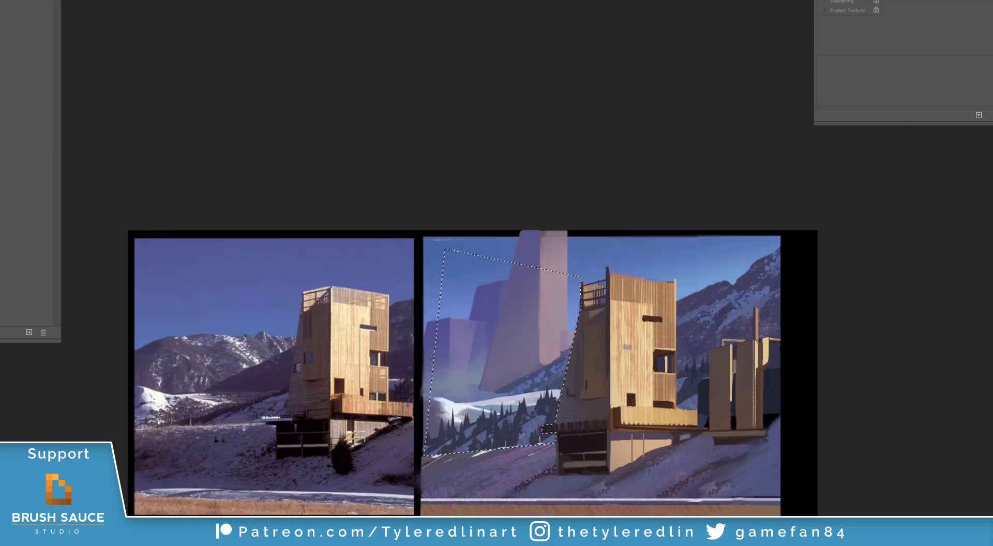
key("b")
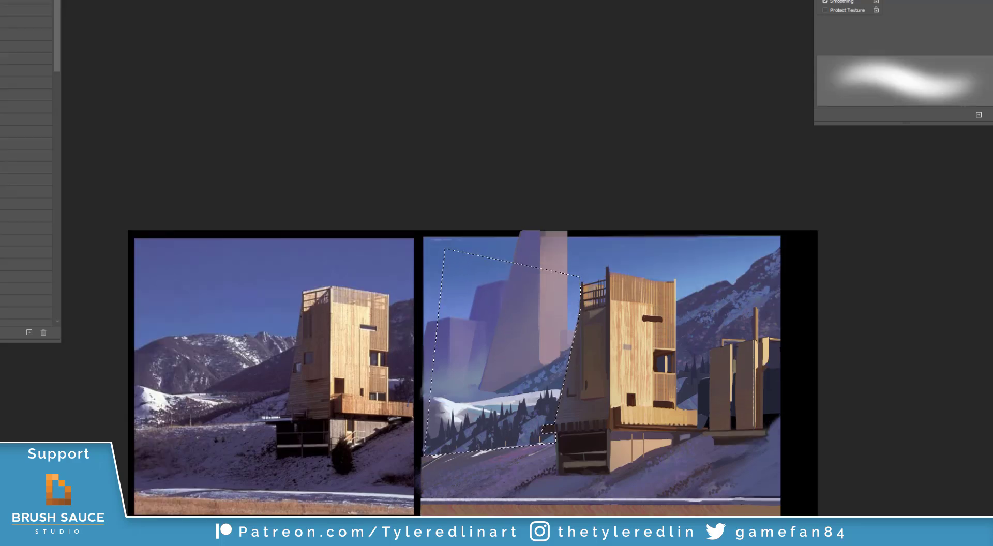
left_click(21, 1)
left_click(47, 42)
left_click_drag(646, 439, 742, 409)
mouse_move(579, 439)
left_mouse_down()
mouse_move(751, 425)
mouse_move(602, 442)
left_mouse_up()
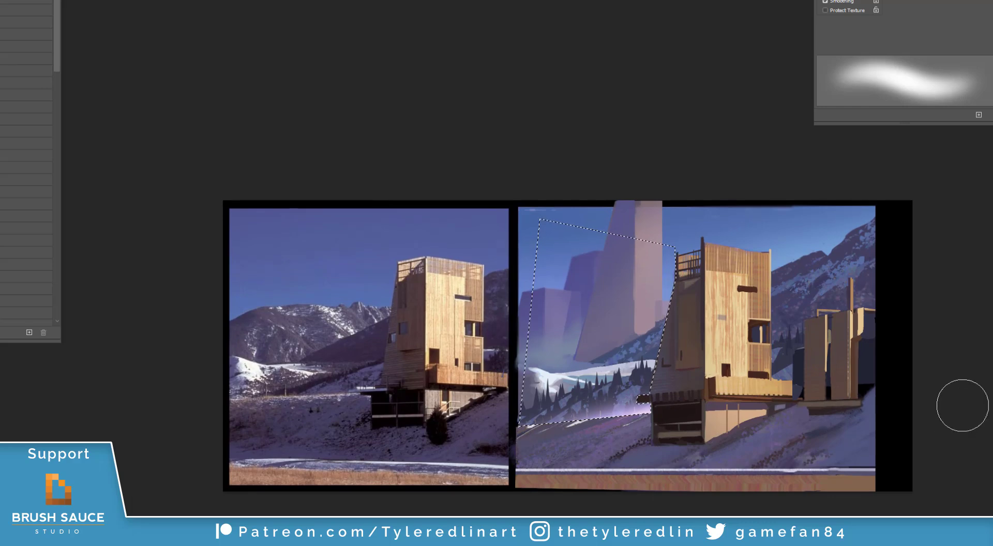
key("ctrl+d")
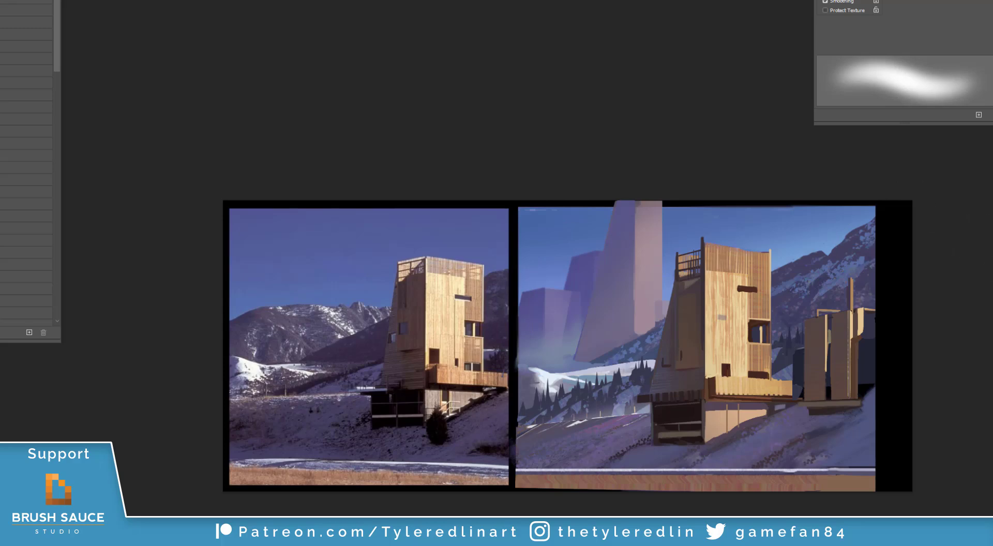
- Select the area from the tower's front corner to the side building, add soft light haze within it, and deselect
key("ctrl+plus")
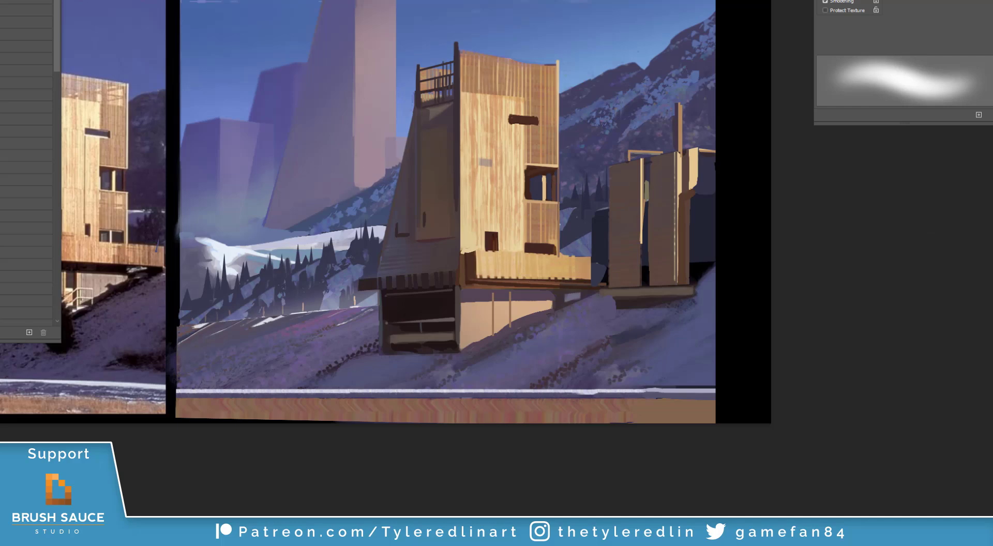
key("l")
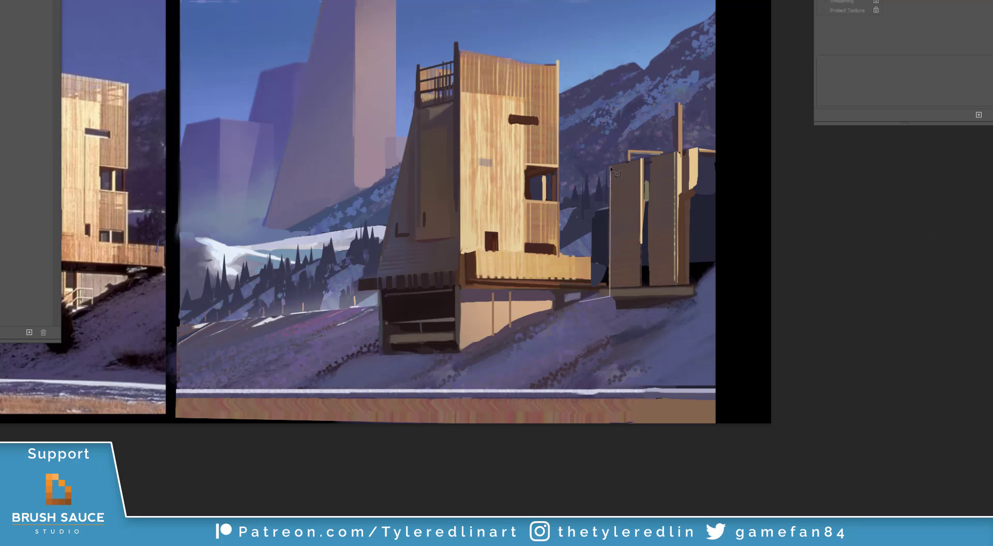
left_click(462, 353)
left_click(461, 125)
left_click(608, 137)
left_click(611, 166)
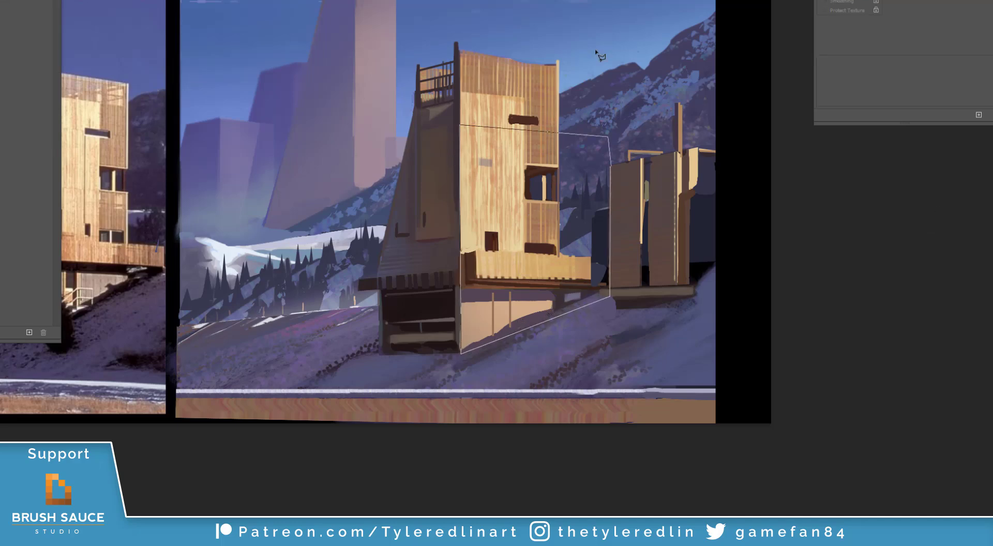
key("b")
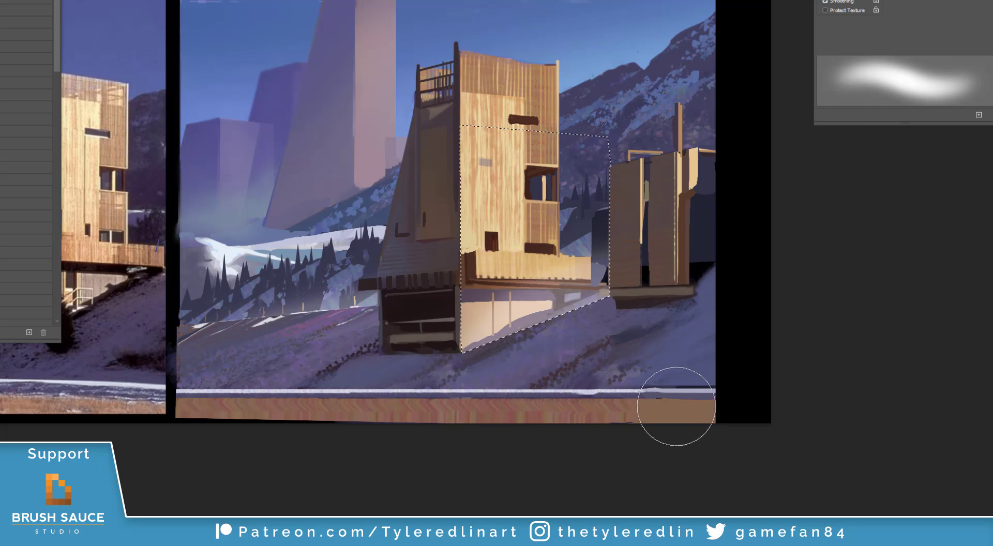
key("ctrl+d")
key("e")
right_click(633, 253)
left_click(787, 302)
left_click(703, 204)
mouse_move(597, 248)
left_mouse_down()
mouse_move(599, 260)
mouse_move(597, 248)
left_mouse_up()
key("ctrl+z")
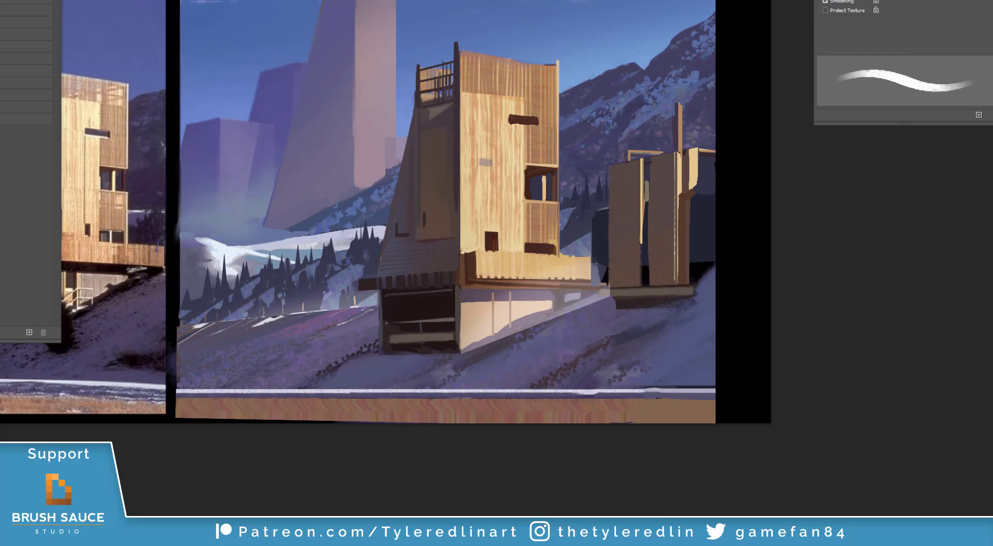
- Paint a lighter vertical plane on the side building's dark annex with a small square brush
key("b")
right_click(618, 244)
left_click(775, 302)
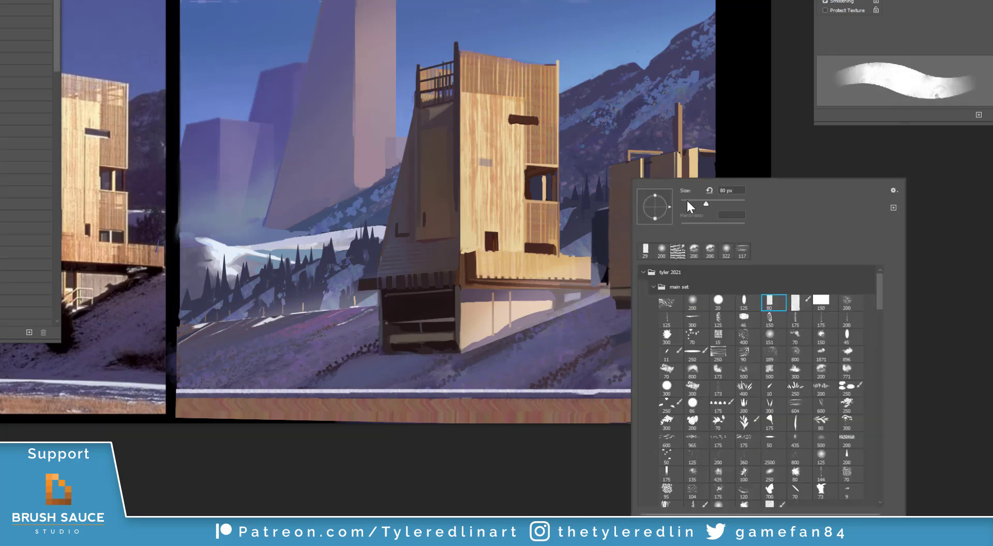
key("Return")
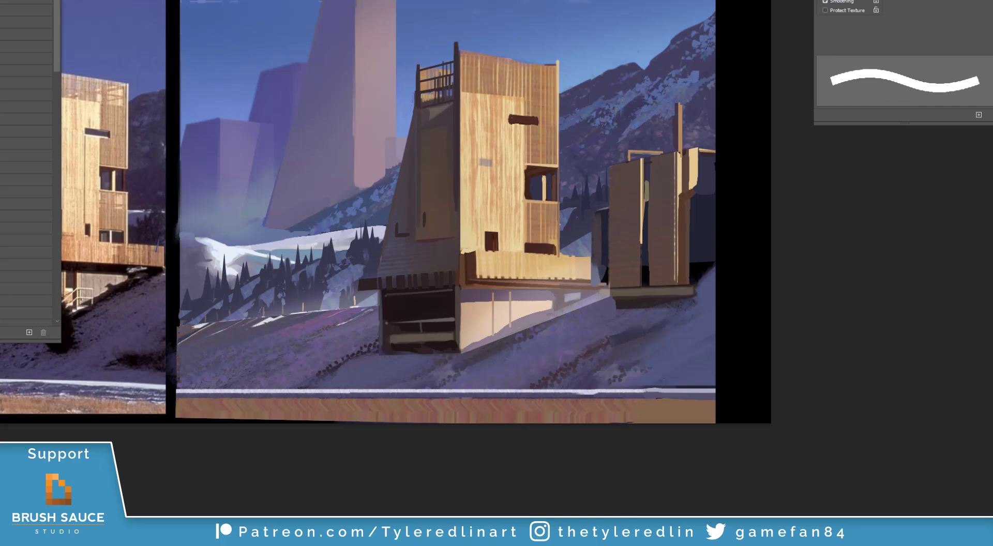
left_click_drag(605, 217, 604, 264)
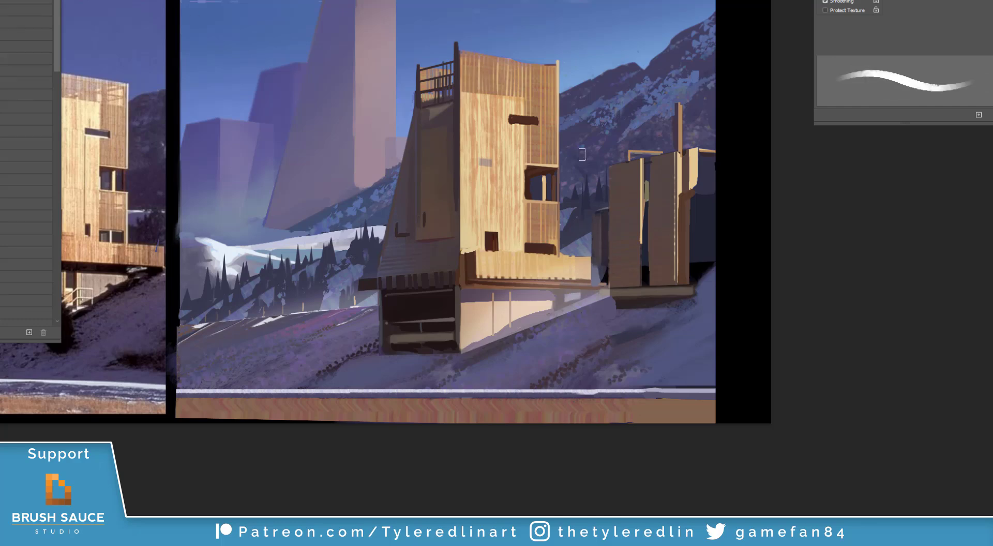
- Paint a thin dark vertical edge beside the annex with a 9 px square brush and a shadow color sampled from the tower
right_click(602, 290)
left_click(754, 301)
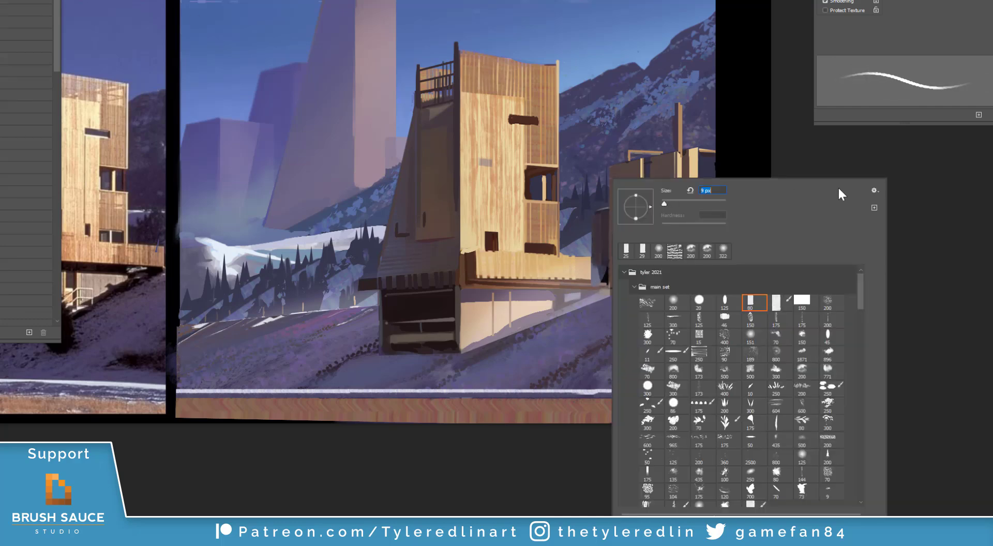
left_click(607, 217)
left_click(439, 274, "alt")
left_click_drag(610, 282, 610, 216)
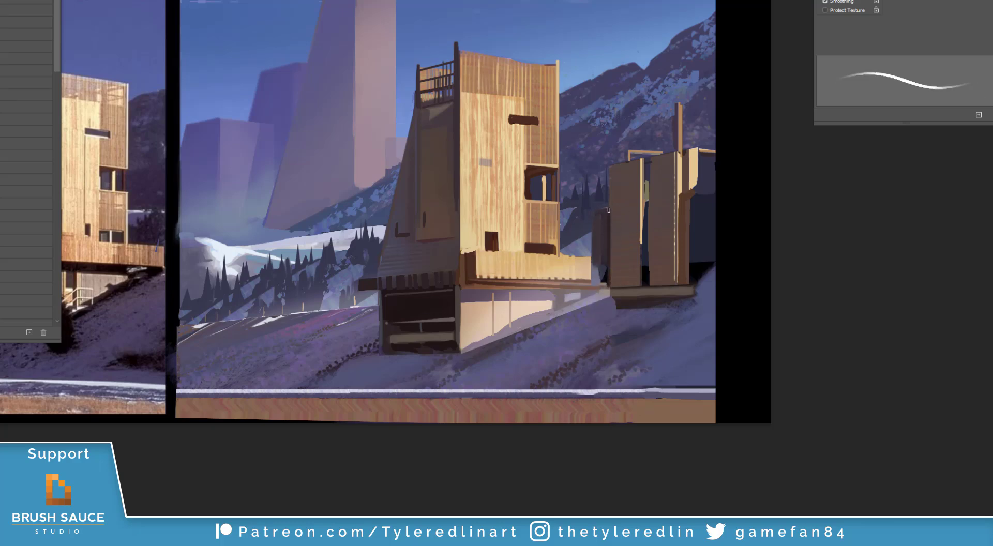
- Darken the gaps between the side building's panels and sample a shadow color from its outer block
left_click_drag(645, 256, 646, 203)
mouse_move(692, 260)
left_mouse_down()
mouse_move(691, 214)
mouse_move(745, 196)
mouse_move(711, 199)
left_mouse_up()
right_click(692, 211)
left_click(838, 302)
left_click(711, 176)
key("ctrl+z")
left_click(707, 195, "alt")
left_click(707, 198, "alt")
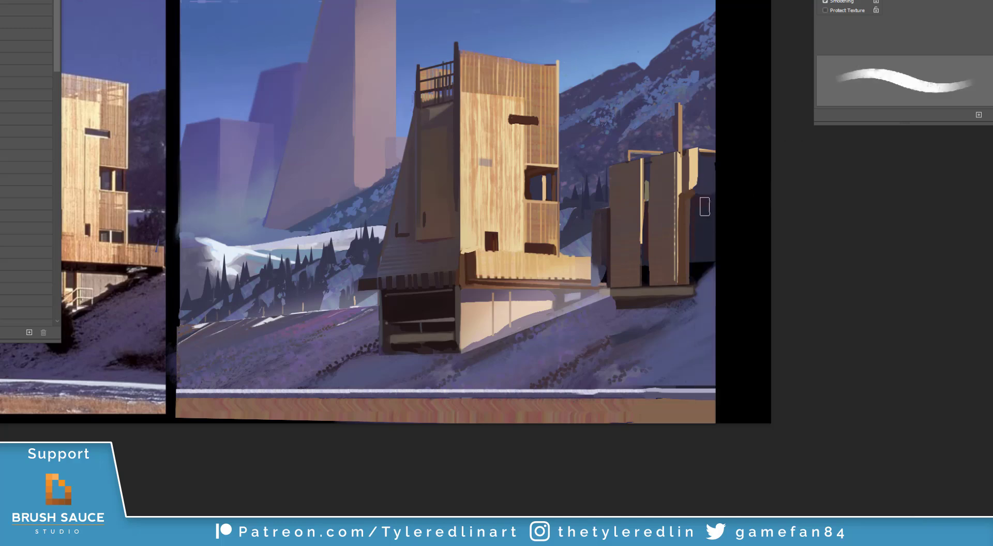
- Try a 15 px vertical stroke along the edge of the side building's outermost tall panel using sampled colors
right_click(706, 234)
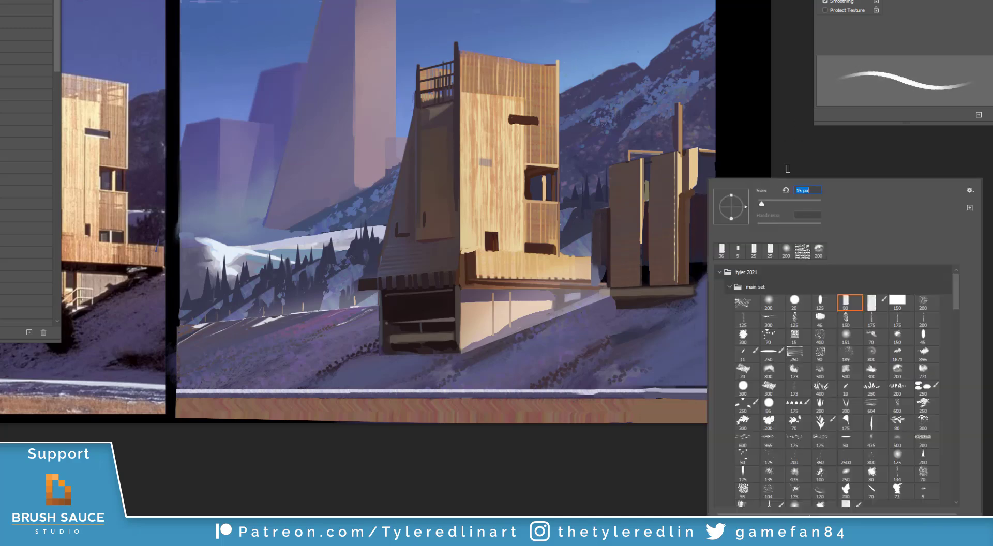
left_click(646, 224, "alt")
left_click(685, 237, "alt")
key("ctrl+z")
left_click_drag(688, 200, 687, 271)
key("ctrl+z")
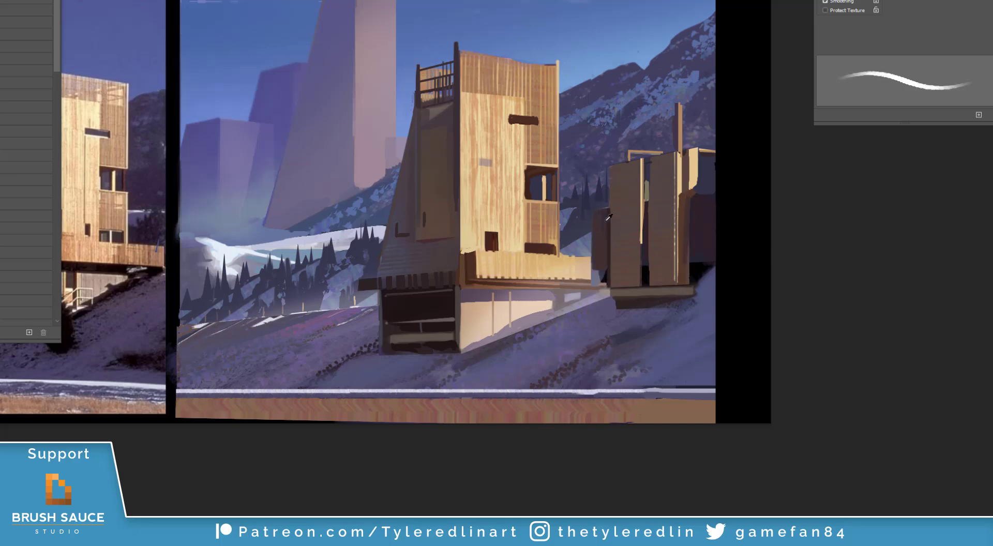
- Lasso a strip along the underside of the tower's wooden deck and touch it up with sampled wood and shadow colors
right_click(661, 251)
left_click(615, 435)
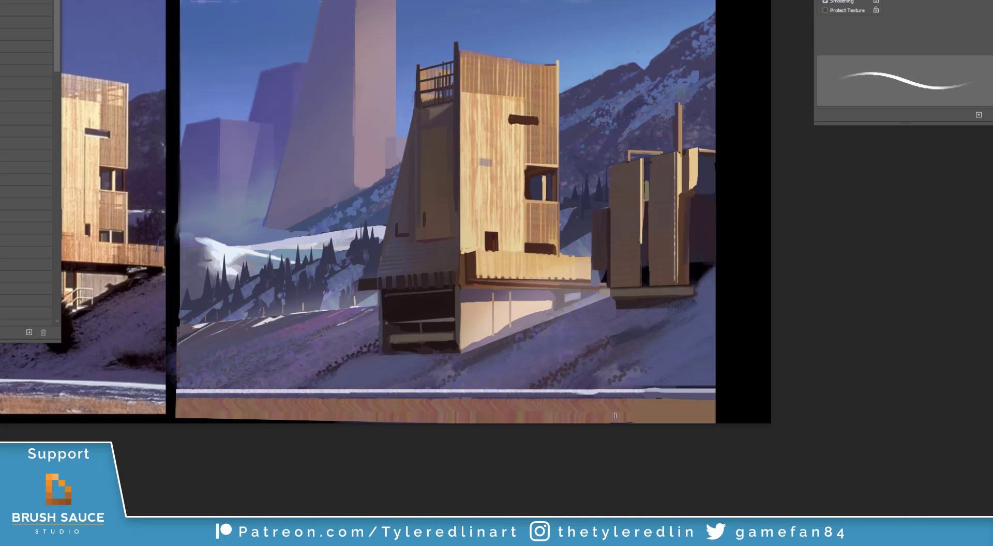
left_click(436, 277, "alt")
key("l")
left_click(502, 272)
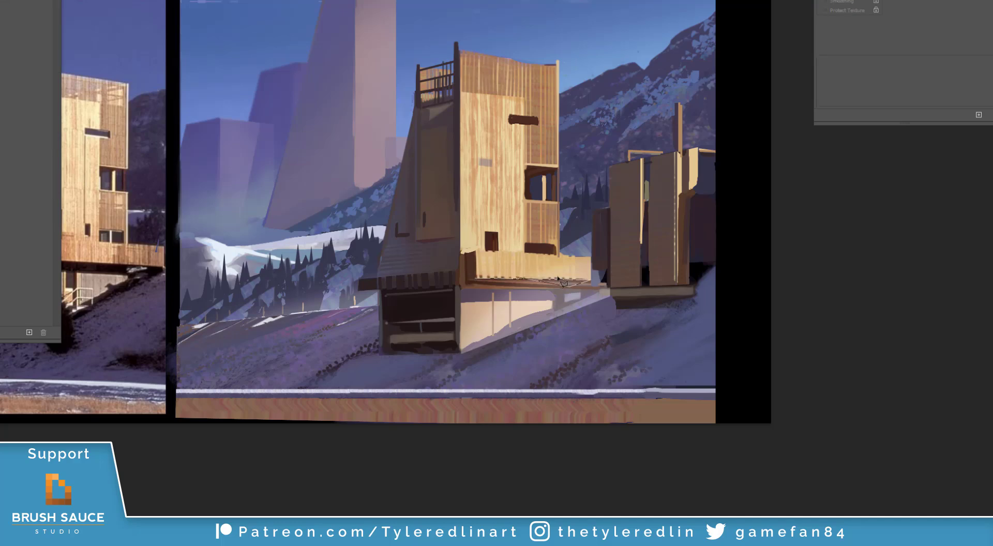
left_click(475, 278)
key("b")
left_click(481, 287, "alt")
key("ctrl+d")
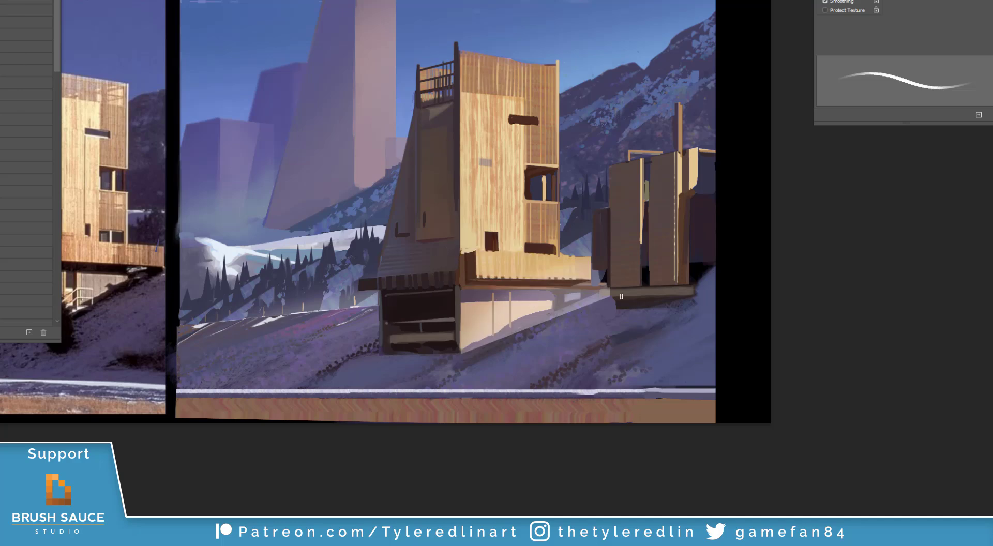
- Lasso the deck's front face, brighten its outer end with a sampled light color, and sample the deck's wood color
key("l")
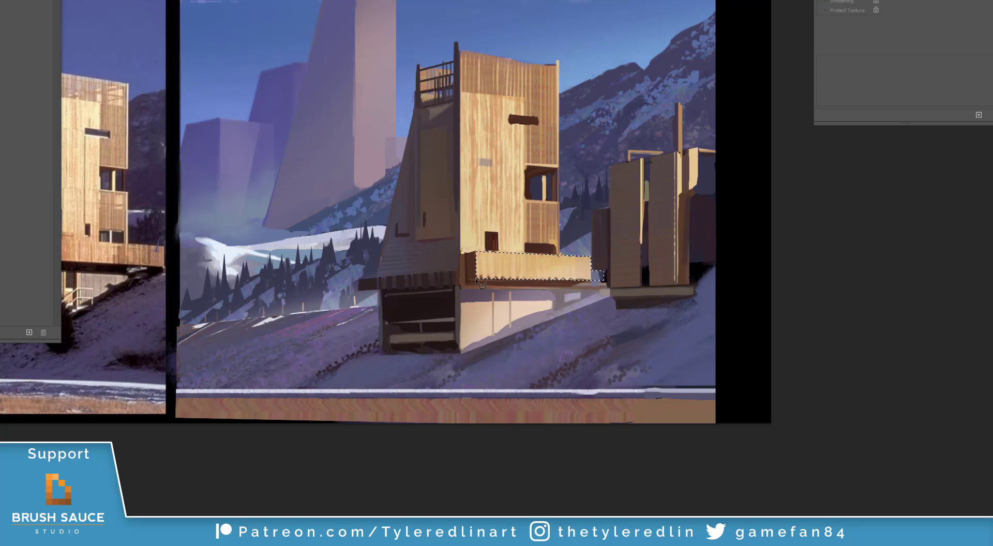
key("b")
left_click(578, 282, "alt")
left_click_drag(585, 265, 600, 276)
key("ctrl+d")
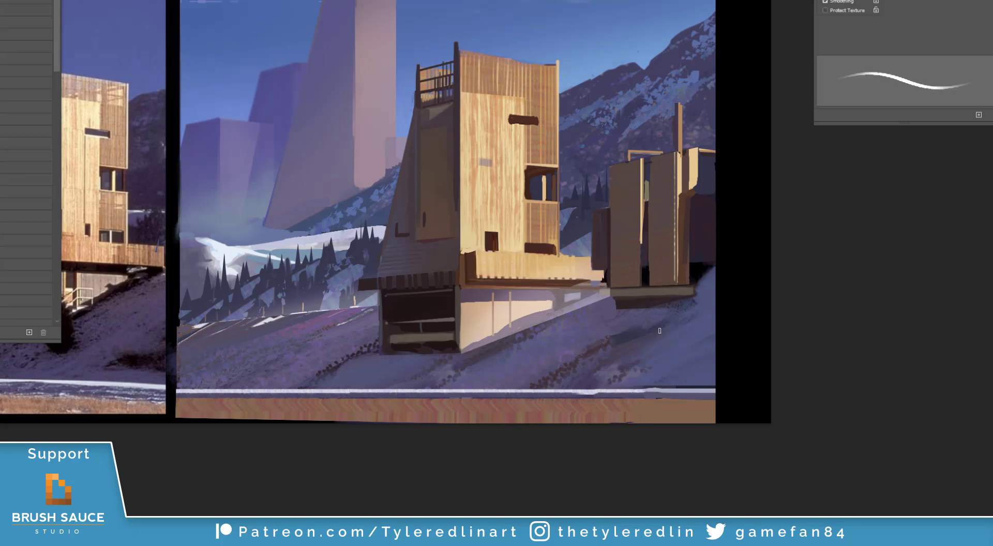
right_click(616, 173)
left_click(652, 206)
left_click(486, 261, "alt")
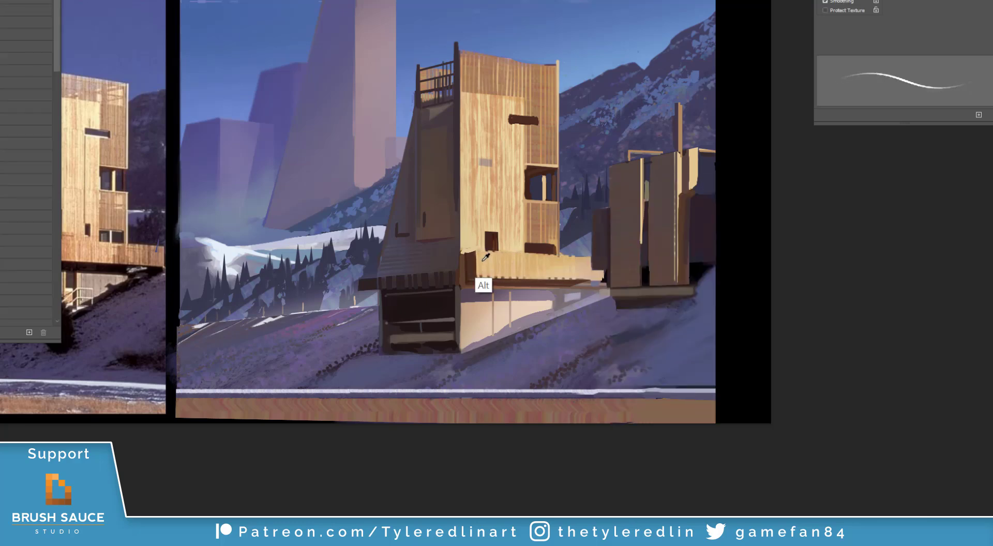
key("e")
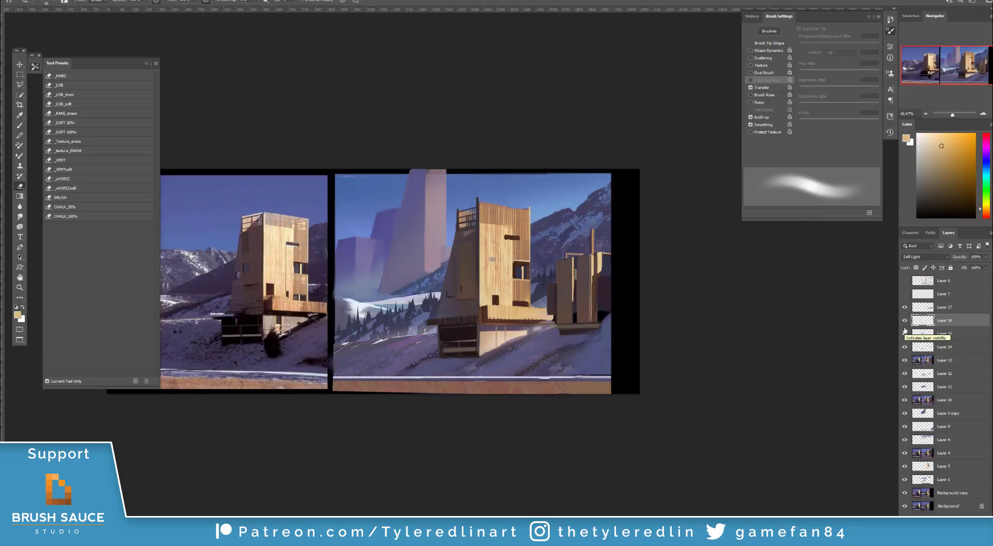
- Soften the lower edge of the teal cloud band over the distant tower and choose the textured 200 px brush tip
left_click_drag(462, 475, 556, 489)
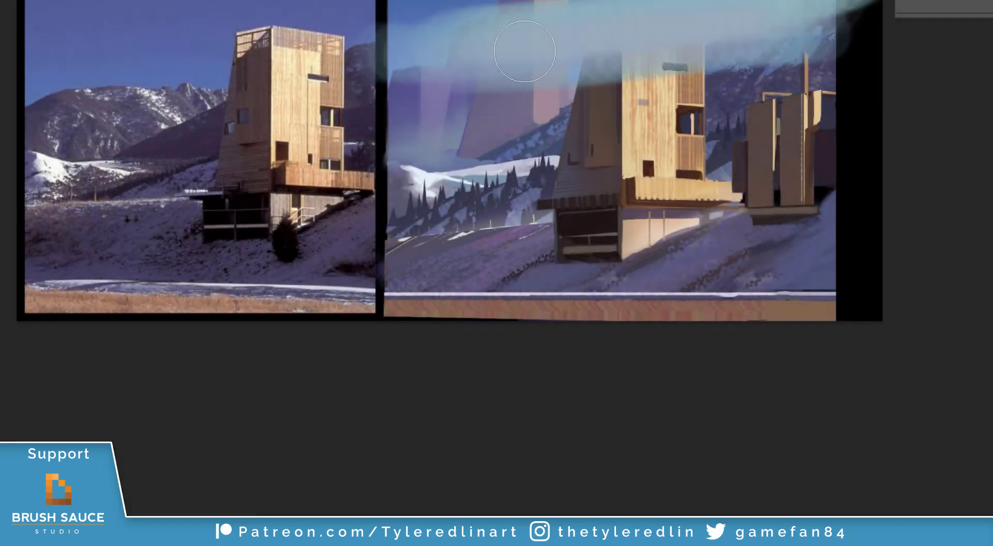
left_click_drag(504, 84, 322, 80)
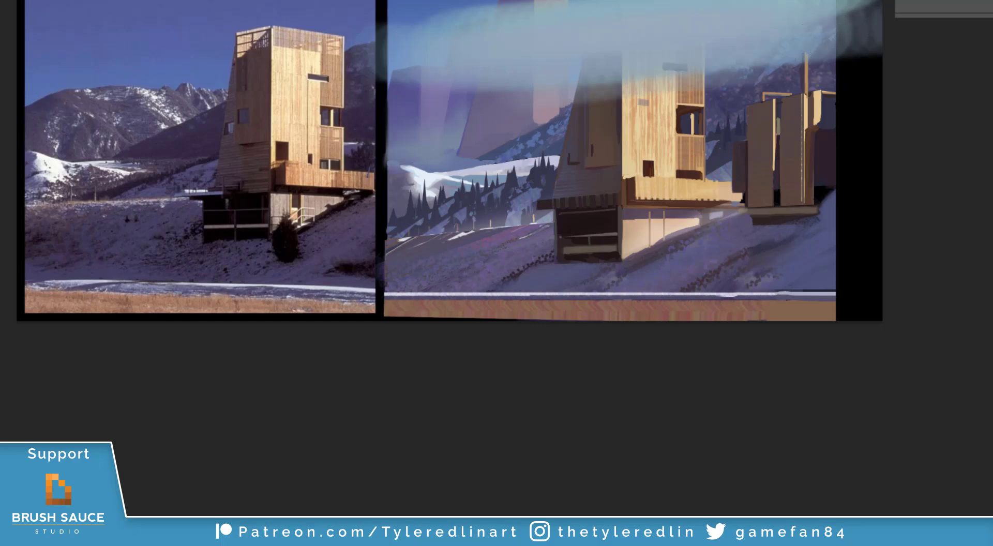
left_click_drag(616, 93, 575, 212)
right_click(564, 238)
left_click_drag(881, 228, 881, 213)
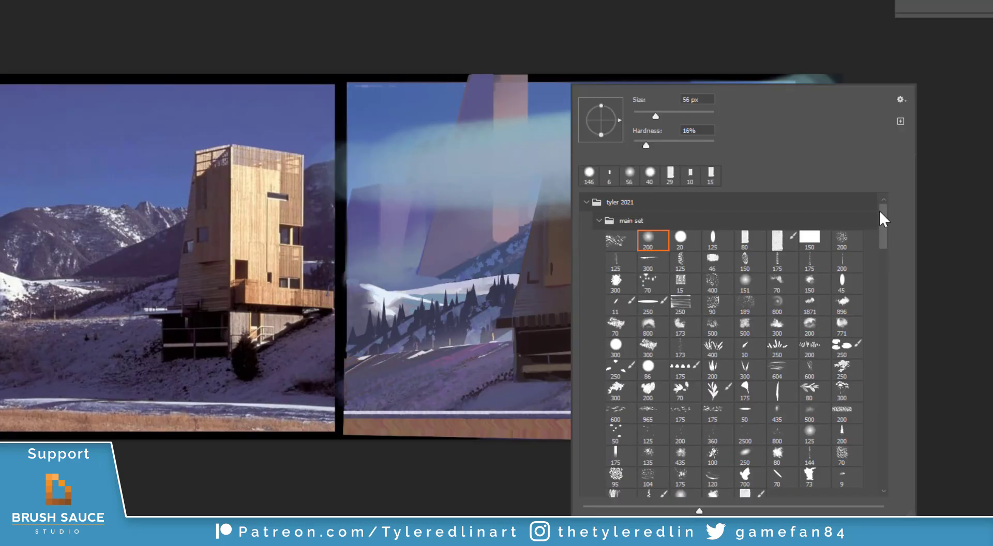
left_click(811, 326)
left_click(383, 185)
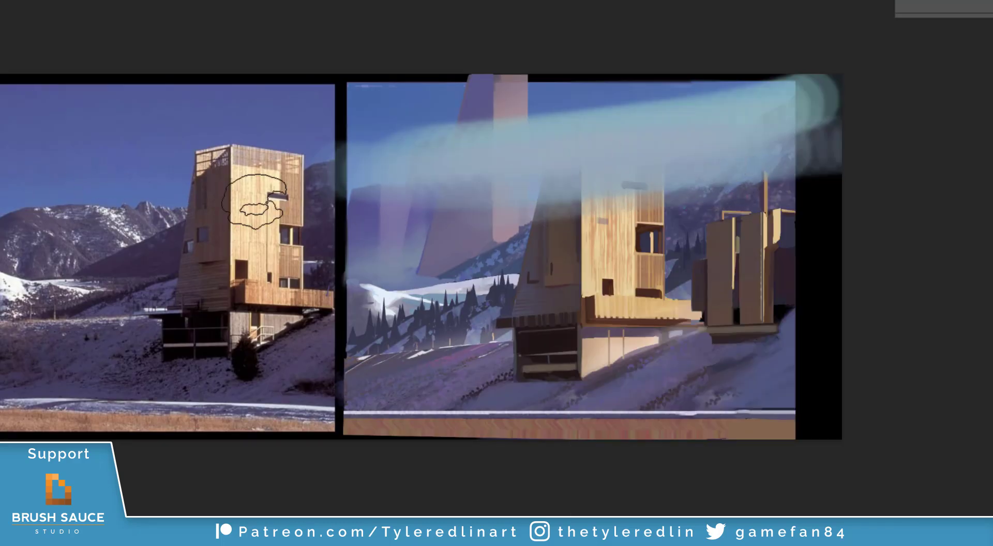
- Erase into the teal cloud band over the wooden tower and mountain with textured strokes, undoing the passes that do not fit
left_click_drag(509, 169, 830, 180)
left_click_drag(502, 222, 889, 171)
left_click_drag(641, 111, 528, 120)
key("ctrl+z")
left_click_drag(718, 106, 344, 118)
key("ctrl+z")
mouse_move(590, 123)
left_mouse_down()
mouse_move(709, 115)
mouse_move(605, 122)
left_mouse_up()
key("ctrl+z")
left_click_drag(450, 149, 401, 155)
key("ctrl+z")
left_click_drag(476, 128, 440, 129)
key("ctrl+z")
left_click_drag(837, 91, 848, 115)
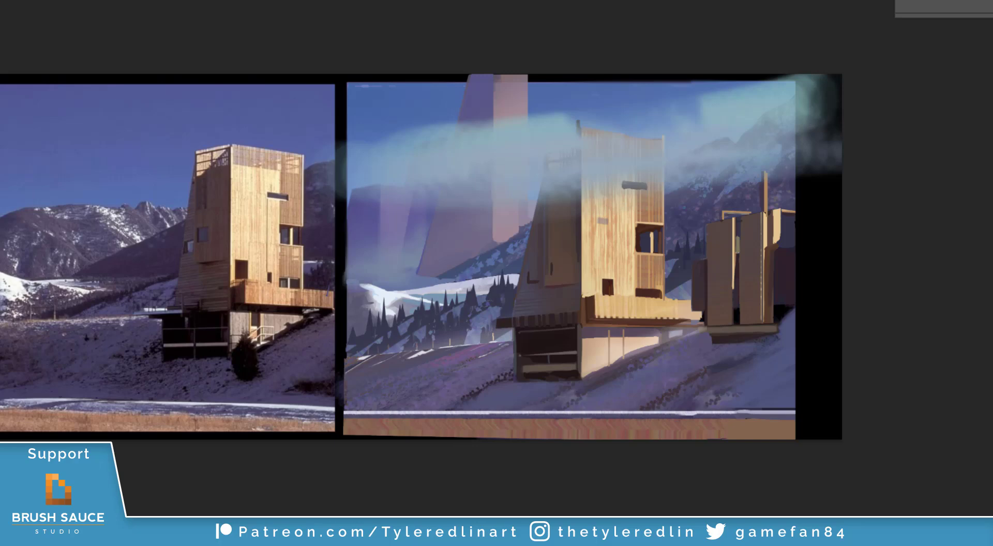
- Distort the cloud band by pulling its upper corners outward and its lower corners inward
left_click(2, 51)
left_click_drag(432, 401, 311, 433)
left_click_drag(721, 107, 920, 87)
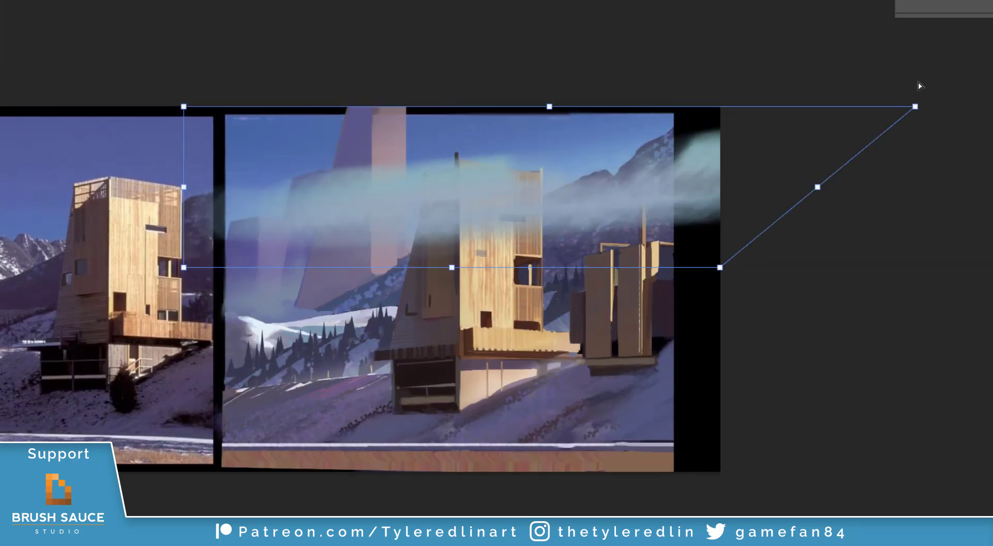
left_click_drag(184, 108, 55, 148)
left_click_drag(719, 268, 653, 261)
left_click_drag(184, 267, 204, 232)
key("Return")
- Scale the cloud band down and reposition it higher across the sky behind the towers
left_click_drag(738, 204, 709, 173)
key("ctrl+t")
left_click_drag(130, 74, 318, 114)
left_click_drag(304, 108, 302, 130)
key("Return")
left_click_drag(732, 169, 639, 147)
left_click_drag(696, 165, 657, 166)
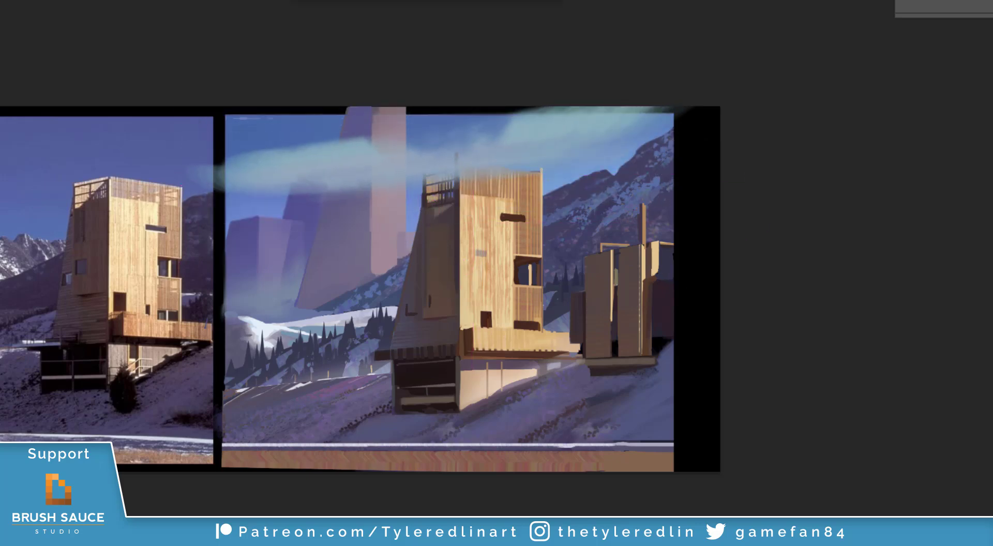
key("ctrl+j")
key("ctrl+z")
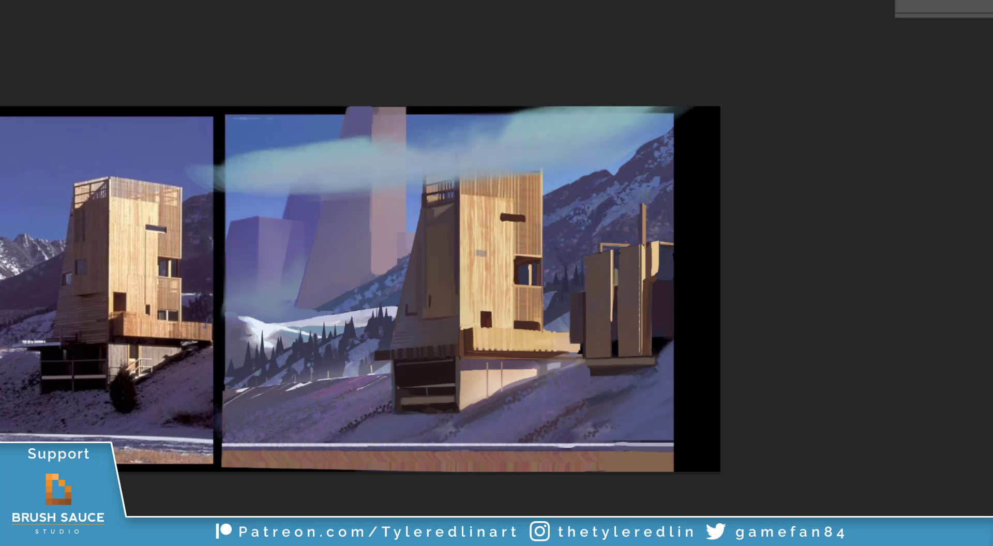
key("ctrl+z")
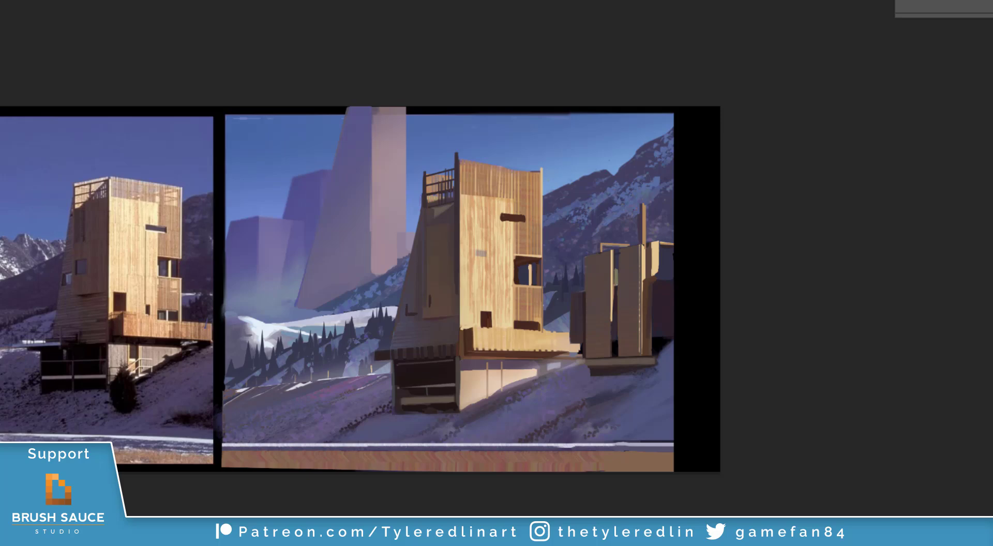
- Select the sky around the wooden tower and along the mountain ridge with additive Magic Wand picks
left_click(489, 134, "shift")
left_click(540, 144, "shift")
left_click(566, 155, "shift")
left_click(567, 168, "shift")
left_click(556, 183, "shift")
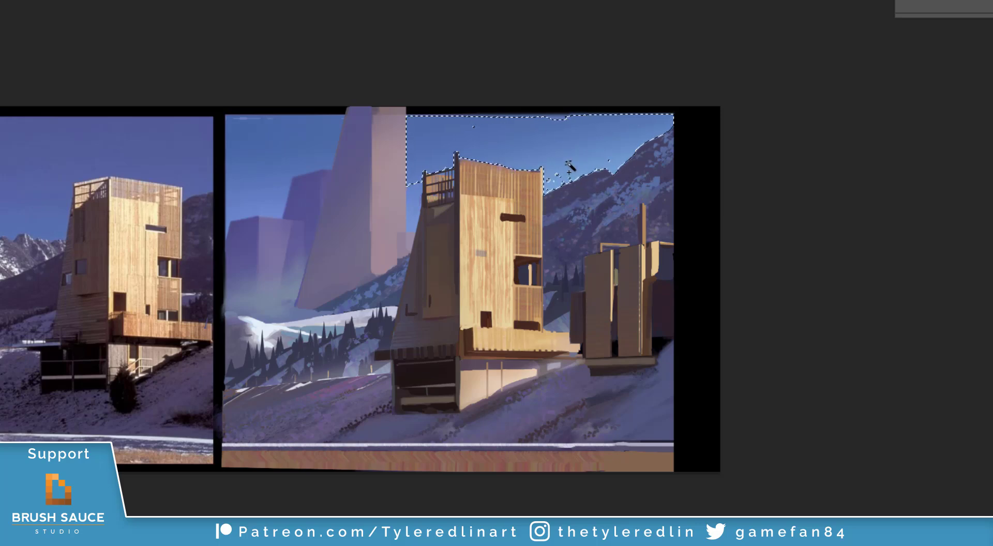
left_click(561, 182, "shift")
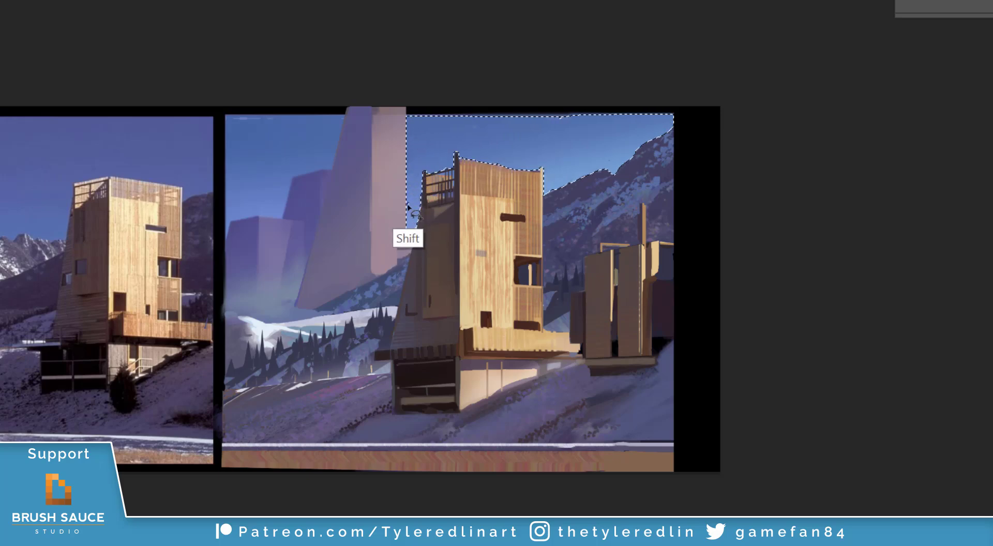
- Add the remaining sky to the selection by outlining the silhouettes of the distant towers with the Polygonal Lasso
left_click(337, 155, "shift")
left_click(331, 171)
left_click(325, 169)
left_click(293, 177)
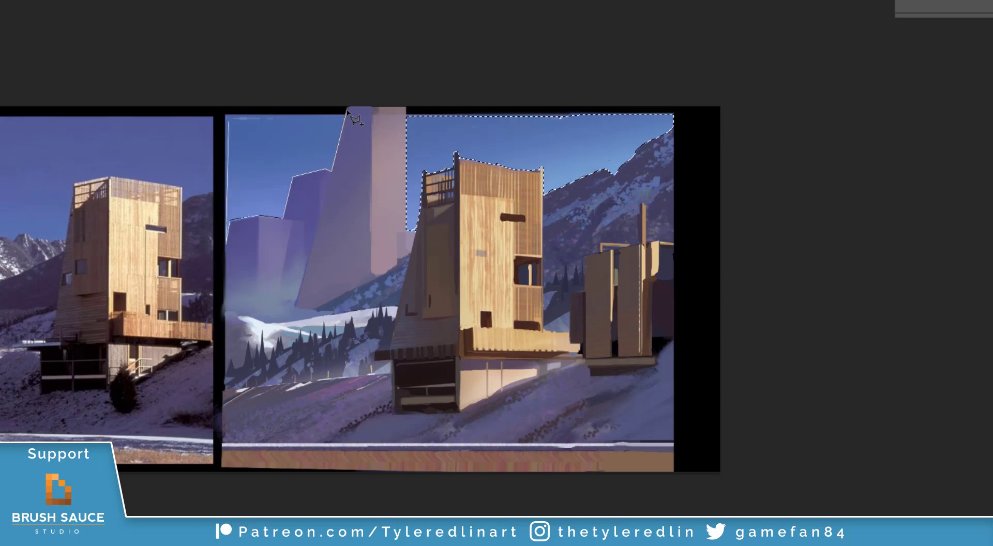
left_click(346, 111)
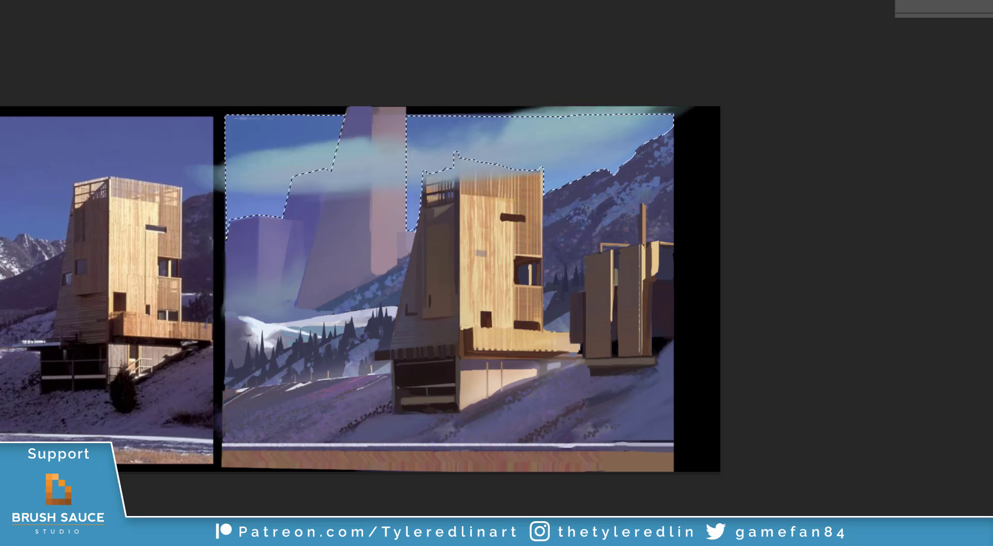
- Invert the sky selection and delete the cloud parts that cover the towers, mountain and canvas border
key("ctrl+shift+i")
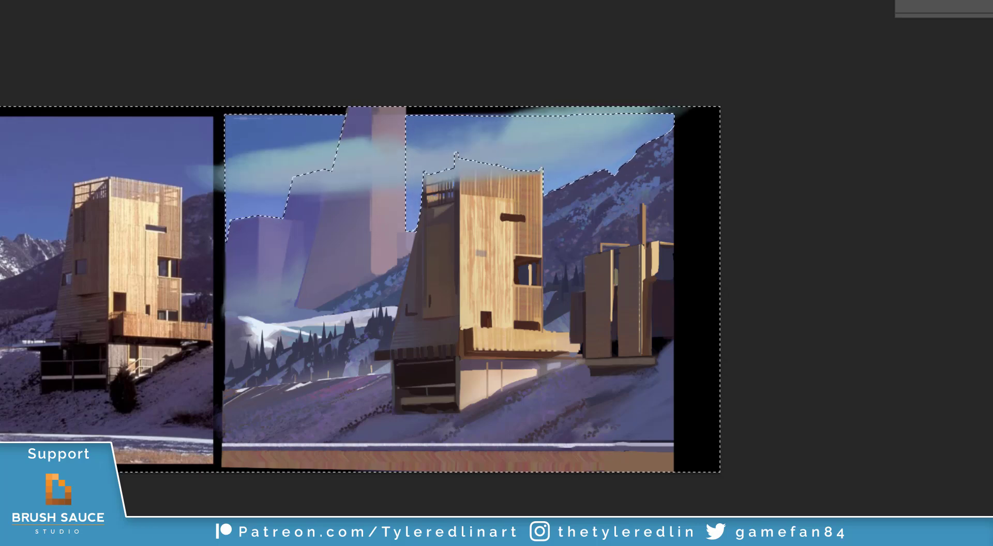
key("Delete")
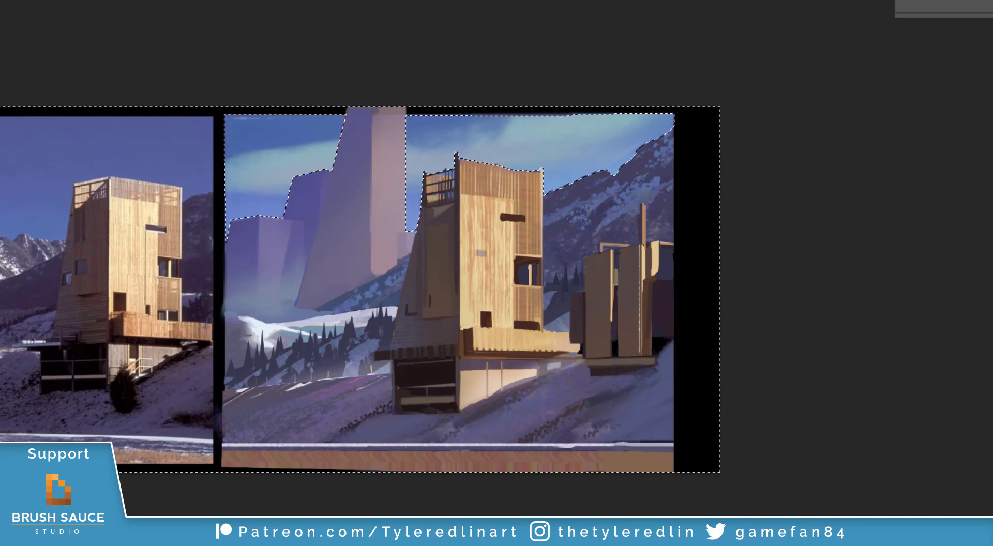
key("ctrl+z")
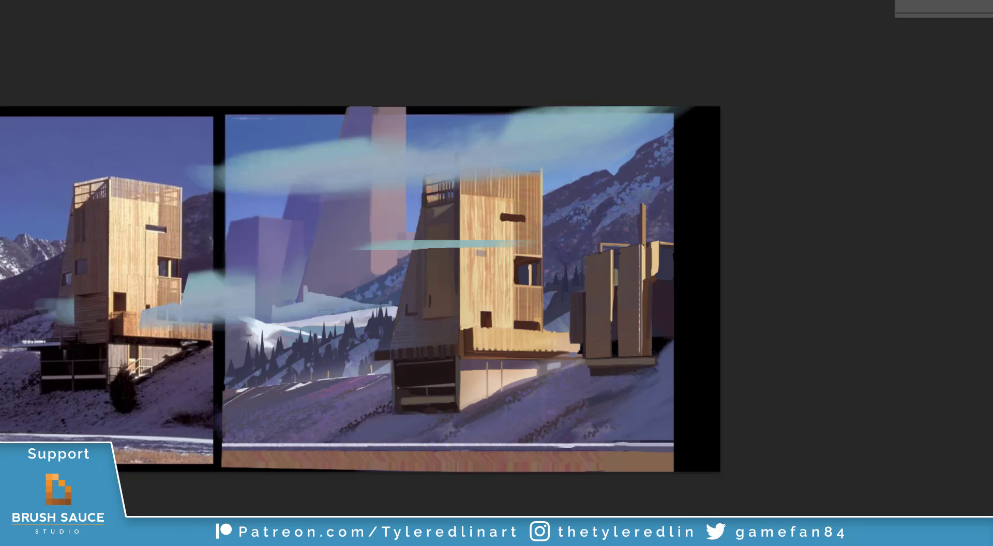
key("ctrl+d")
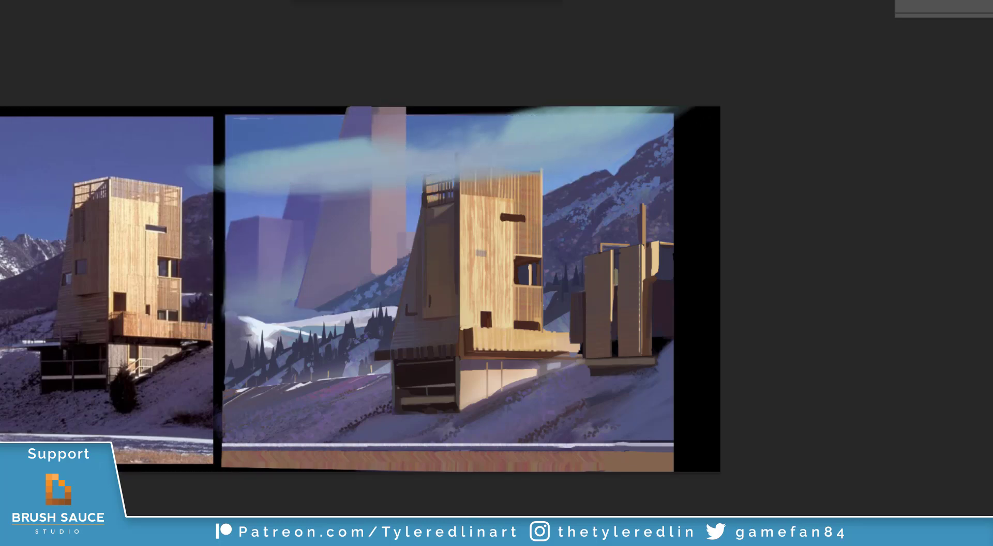
key("ctrl+shift+d")
key("Delete")
key("ctrl+d")
left_click_drag(371, 417, 523, 392)
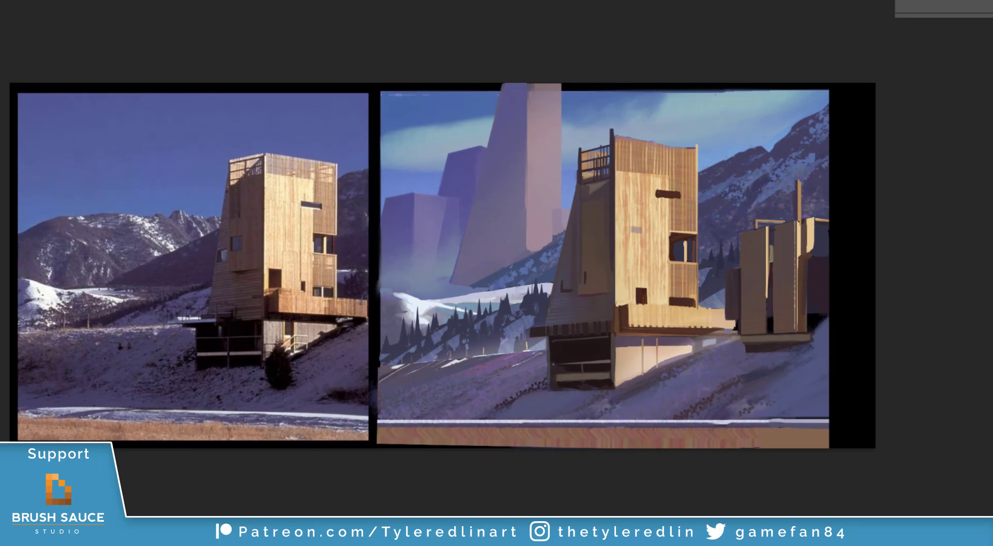
- Warp the unclipped cloud copy into a long thin band and move it down across the distant towers
key("ctrl+z")
key("ctrl+z")
key("ctrl+z")
left_click(4, 4)
left_click_drag(377, 73, 209, 129)
left_click_drag(867, 97, 838, 133)
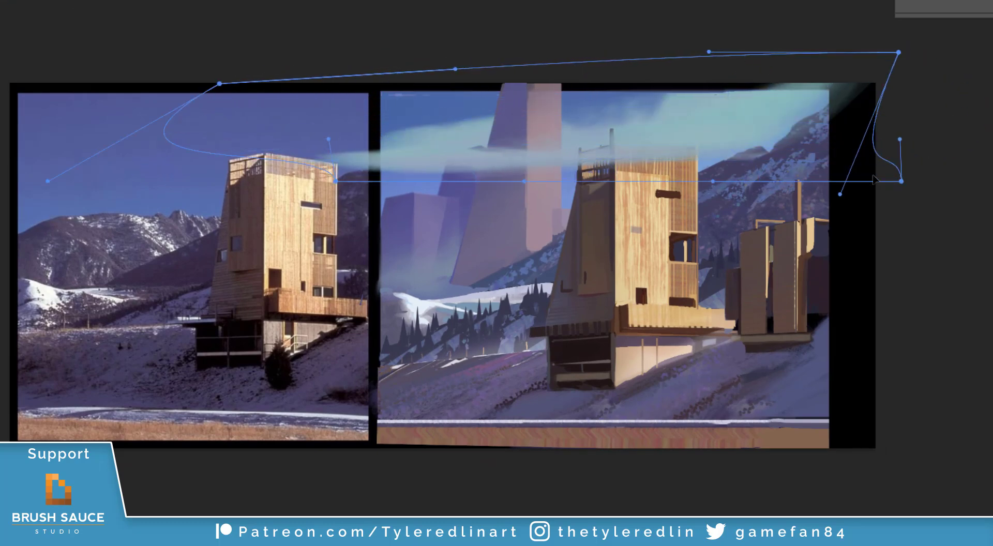
left_click_drag(901, 181, 991, 177)
left_click_drag(903, 51, 812, 85)
key("Return")
mouse_move(746, 173)
left_mouse_down()
mouse_move(881, 199)
mouse_move(775, 233)
left_mouse_up()
mouse_move(843, 228)
left_mouse_down()
mouse_move(674, 244)
mouse_move(775, 215)
mouse_move(714, 197)
mouse_move(779, 229)
left_mouse_up()
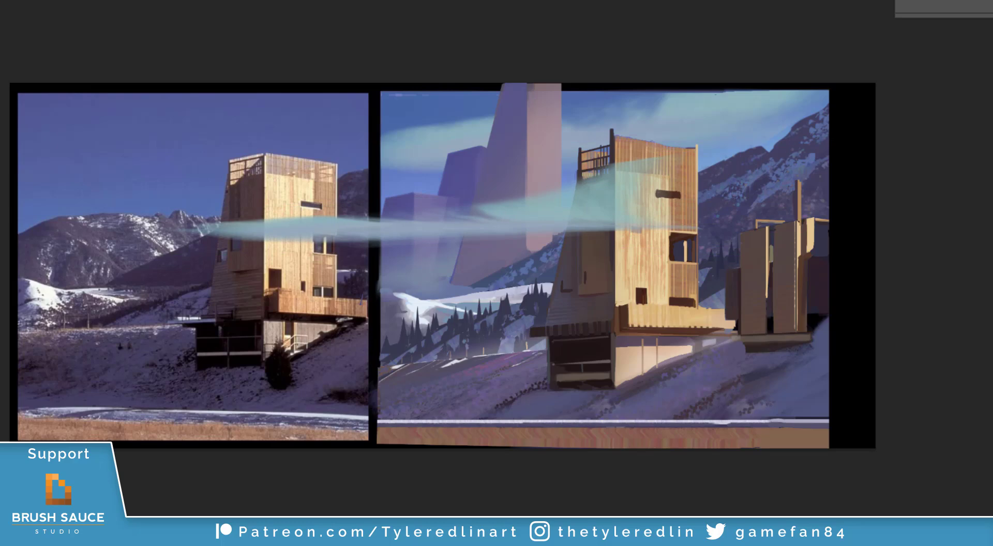
- Lasso the low cloud band where it crosses the large distant tower and delete that part
left_click(563, 238)
left_click(600, 361)
left_click(501, 394)
left_click(453, 283)
key("Delete")
key("ctrl+d")
- Outline the wooden tower and delete the low cloud band covering it
left_click(580, 149)
left_click(560, 263)
left_click(699, 269)
left_click(702, 147)
left_click(653, 144)
left_click(581, 150)
key("Delete")
key("ctrl+d")
- Select the reference photo area with a rectangular marquee and delete the cloud spilling over it
key("m")
left_click_drag(381, 87, 24, 455)
key("Delete")
key("ctrl+d")
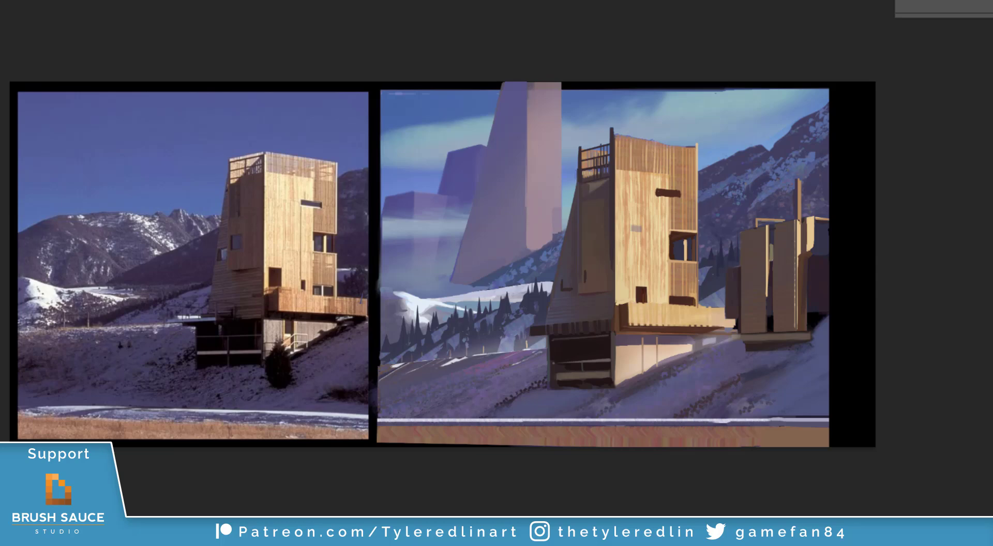
- Select the strip above the painting's upper edge and clear the distant tower's overhang onto the black border
left_click_drag(377, 81, 853, 89)
key("b")
key("Delete")
key("ctrl+d")
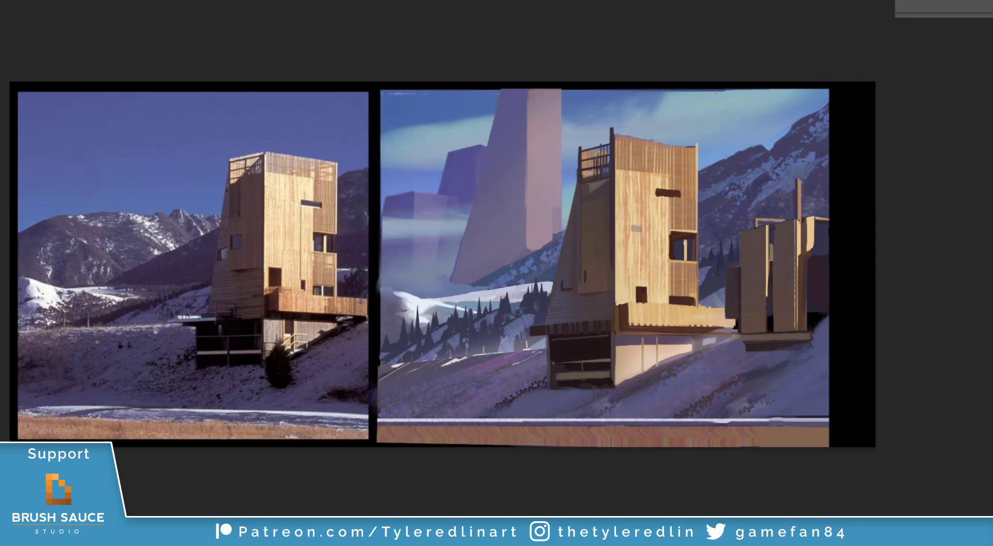
- Select the painting's frame and lay pale haze gradients from its upper right corner toward the slope
mouse_move(830, 89)
left_mouse_down()
mouse_move(710, 155)
mouse_move(380, 445)
left_mouse_up()
left_click_drag(379, 85, 329, 446)
left_click_drag(821, 120, 590, 347)
left_click_drag(813, 118, 598, 484)
key("ctrl+z")
left_click_drag(813, 93, 622, 509)
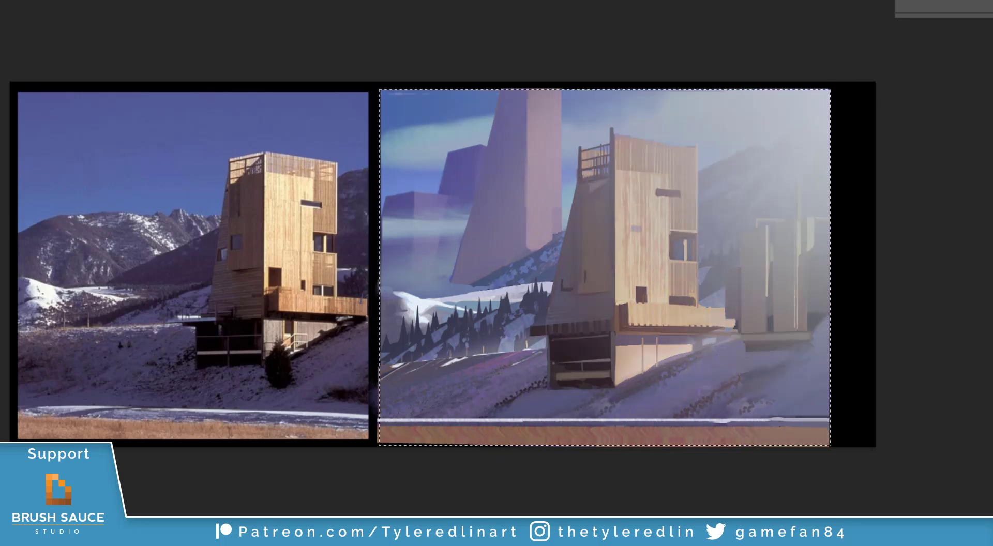
- Replace the gray haze with a pale violet light gradient falling from the upper right corner over the side building
key("ctrl+z")
left_click_drag(794, 1, 769, 148)
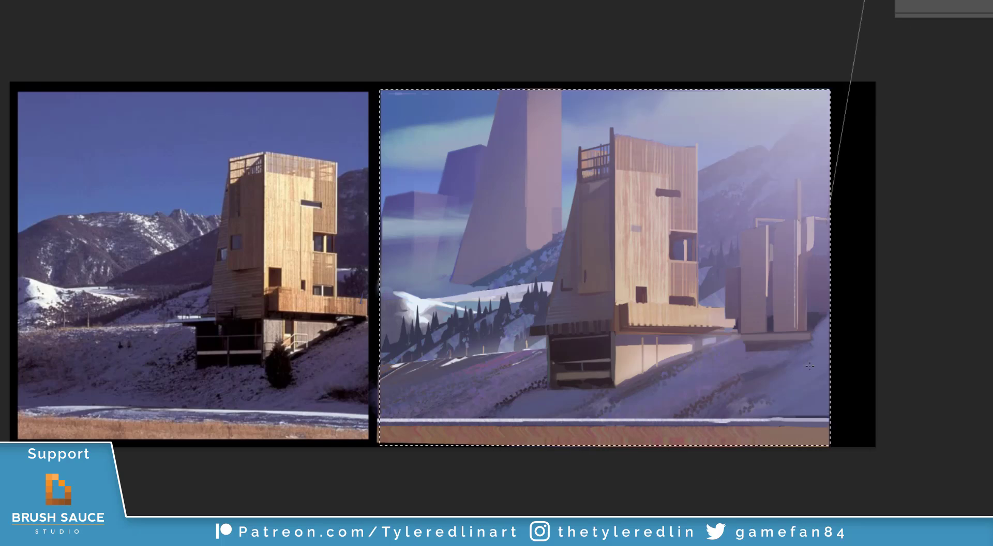
left_click_drag(749, 306, 744, 331)
key("ctrl+z")
left_click_drag(860, 40, 745, 305)
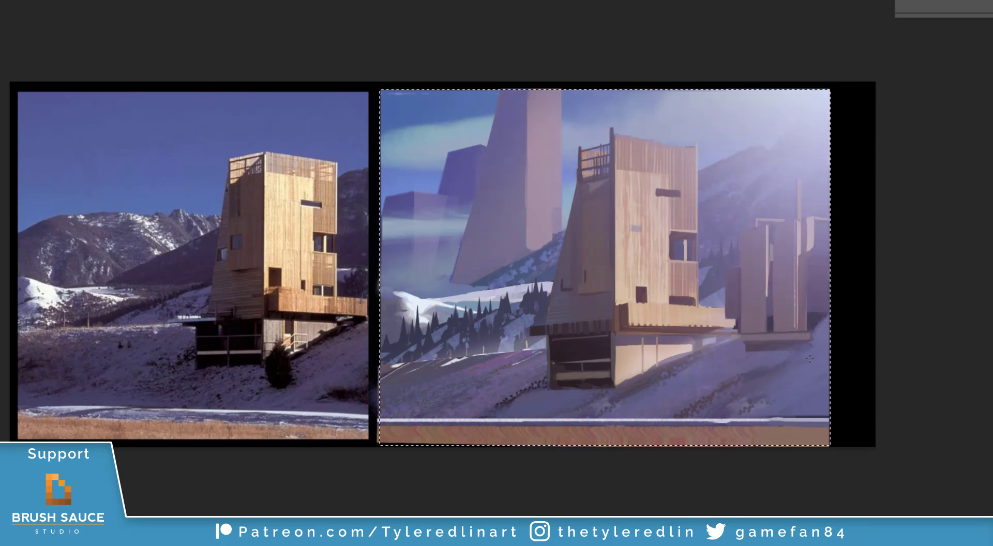
- Undo the latest light gradient passes
key("ctrl+z")
key("ctrl+z")
key("ctrl+z")
key("ctrl+z")
key("ctrl+z")
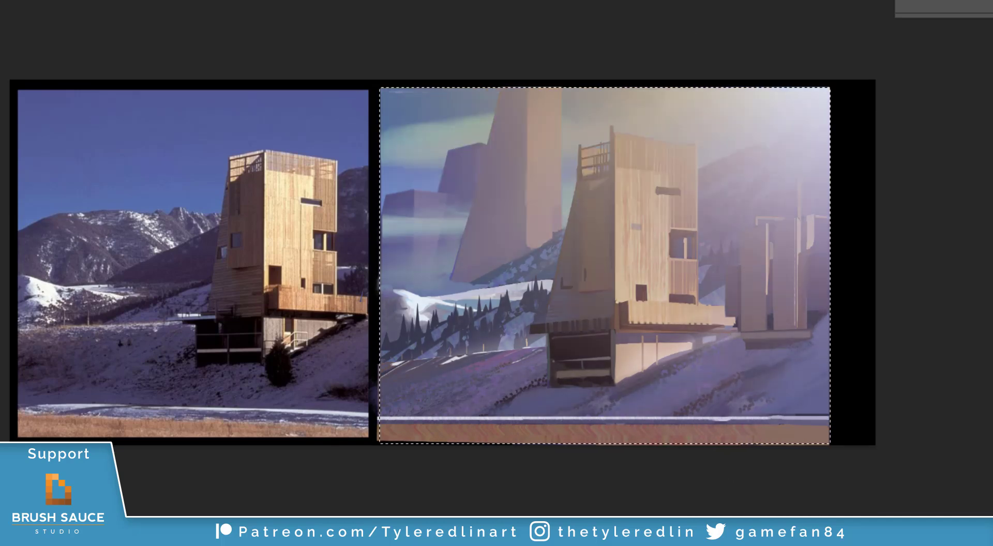
- Try another blend mode on the light gradient and undo back to the soft violet glow
left_click_drag(621, 258, 572, 273)
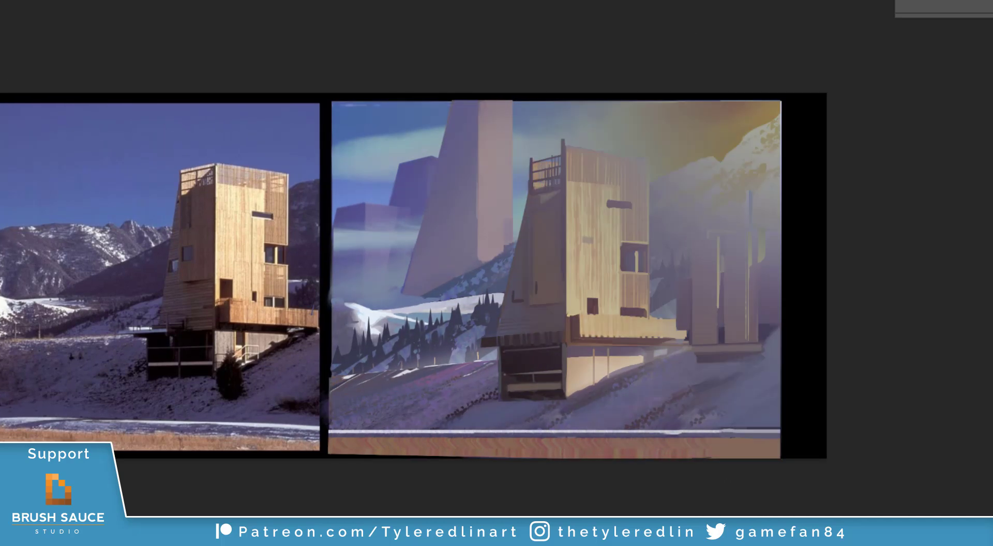
key("shift+plus")
key("ctrl+z")
key("ctrl+z")
key("ctrl+z")
key("ctrl+z")
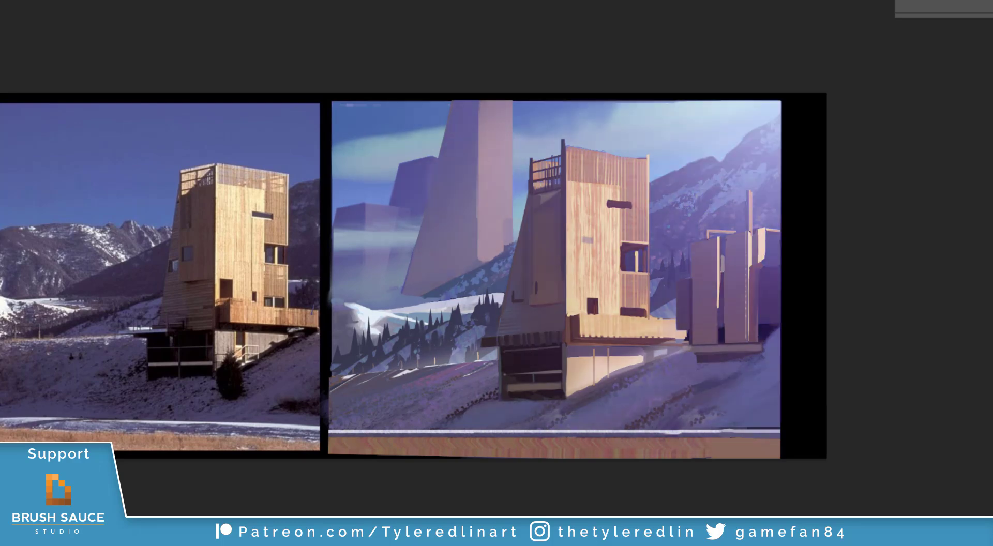
- Outline the mountain, towers and slope below the ridge line and deepen the selected area's shadows with Levels
key("ctrl+z")
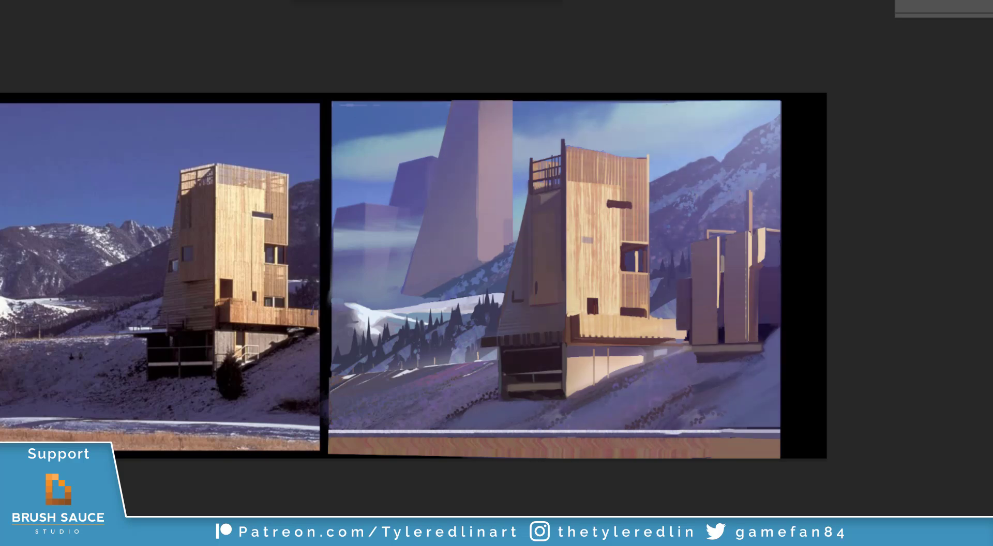
key("ctrl+shift+z")
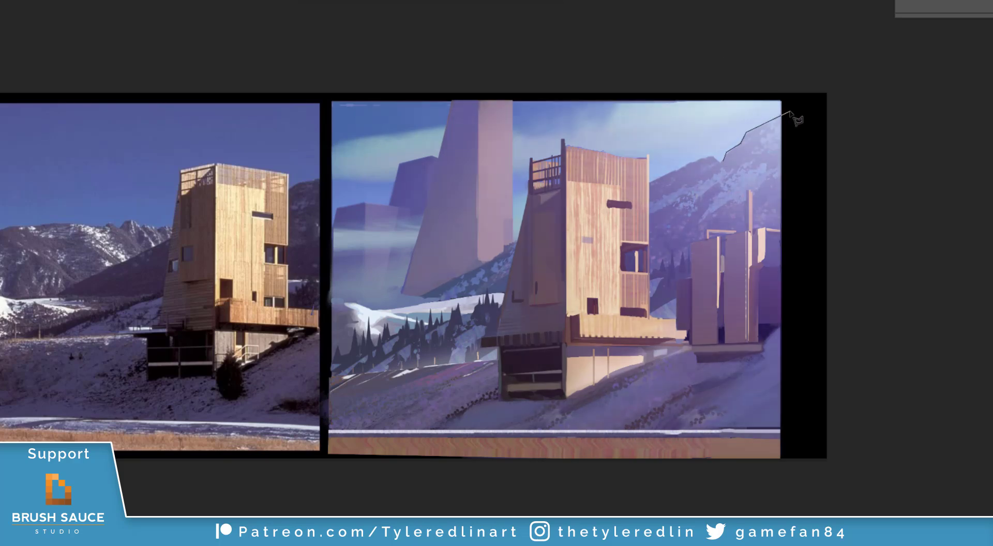
left_click(650, 182)
left_click(651, 154)
left_click(521, 223)
left_click(481, 369)
left_click(709, 496)
left_click(787, 483)
left_click(831, 403)
double_click(792, 107)
key("ctrl+l")
left_click_drag(984, 236, 992, 236)
left_click_drag(823, 234, 860, 232)
key("Return")
key("ctrl+d")
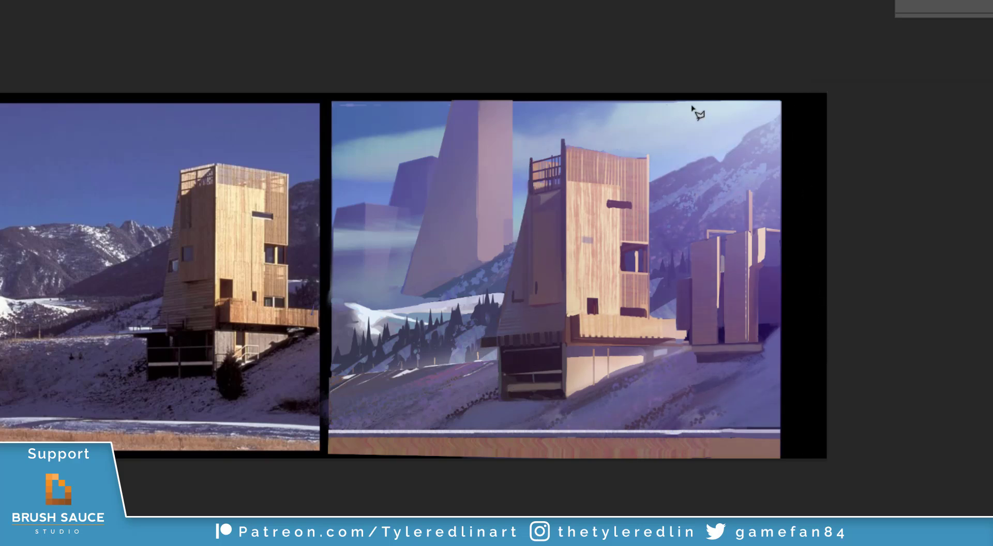
- Select the side building and the slope beneath it, and darken them with a Levels black input of about 63
left_click(762, 226)
left_click(784, 229)
left_click(679, 279)
left_click(677, 331)
left_click(716, 385)
left_click(782, 394)
left_click(826, 330)
left_click(785, 227)
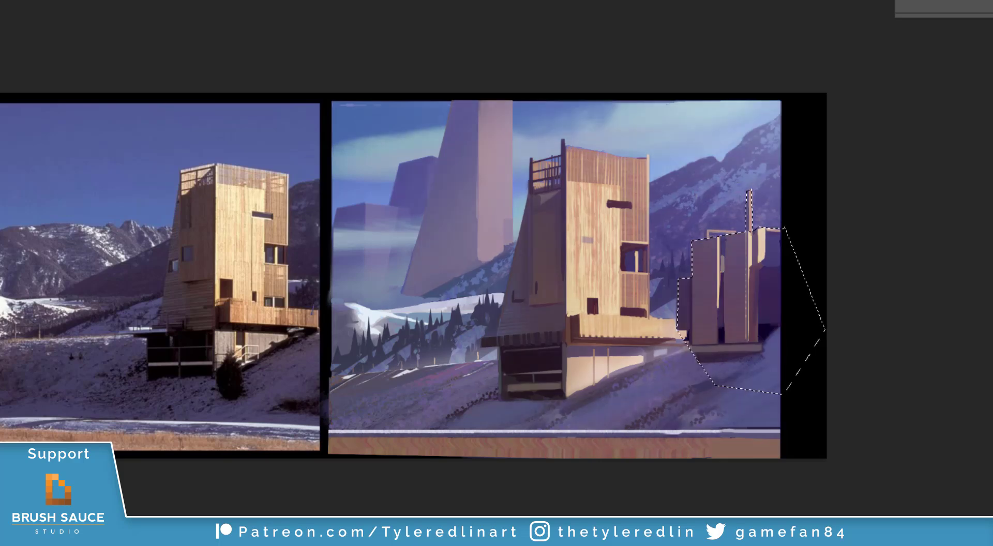
key("ctrl+l")
left_click_drag(823, 234, 863, 234)
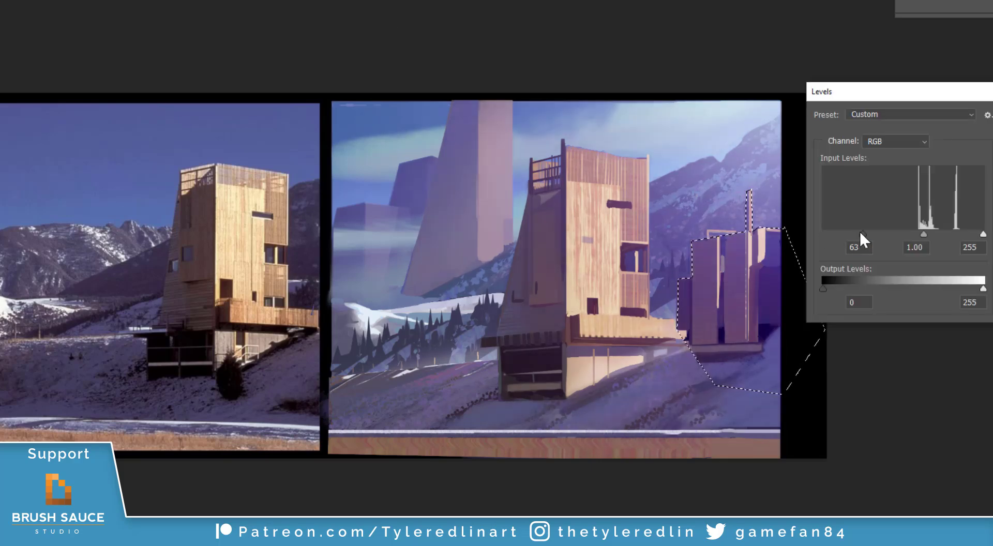
key("Return")
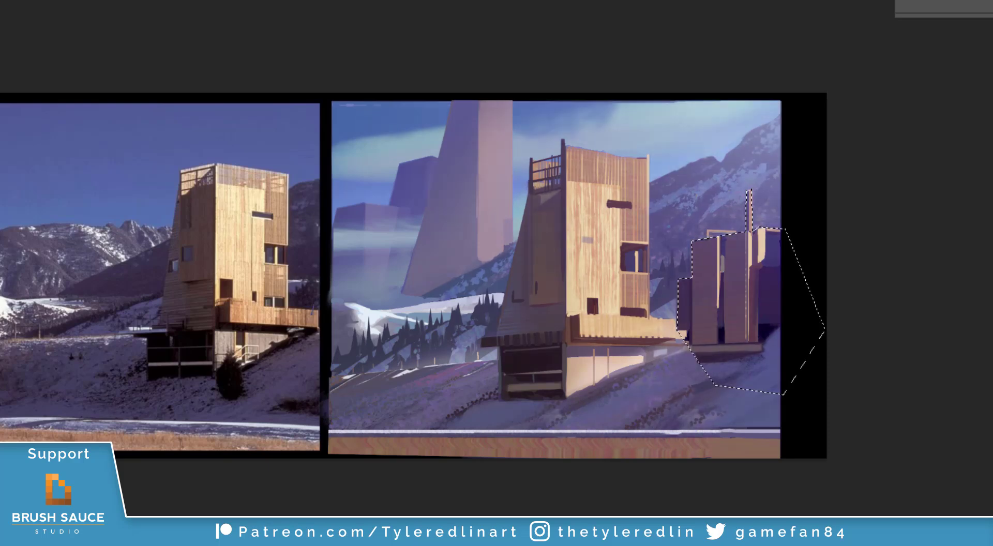
key("b")
key("ctrl+d")
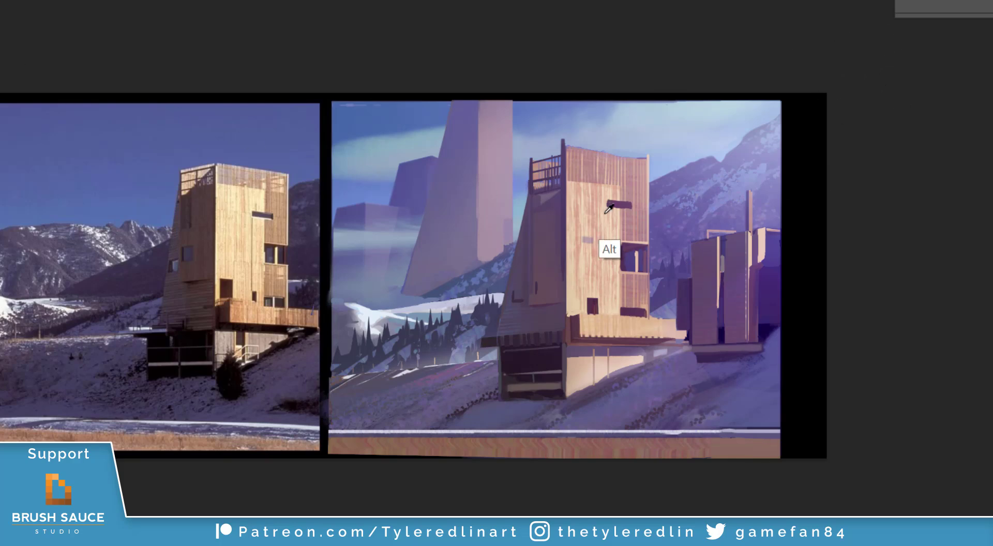
- Brush a soft warm red glow over the main tower's sunlit front and tone down its spill along both sides
left_click_drag(589, 73, 589, 386)
key("ctrl+z")
left_click_drag(582, 162, 581, 327)
left_click_drag(631, 155, 634, 320)
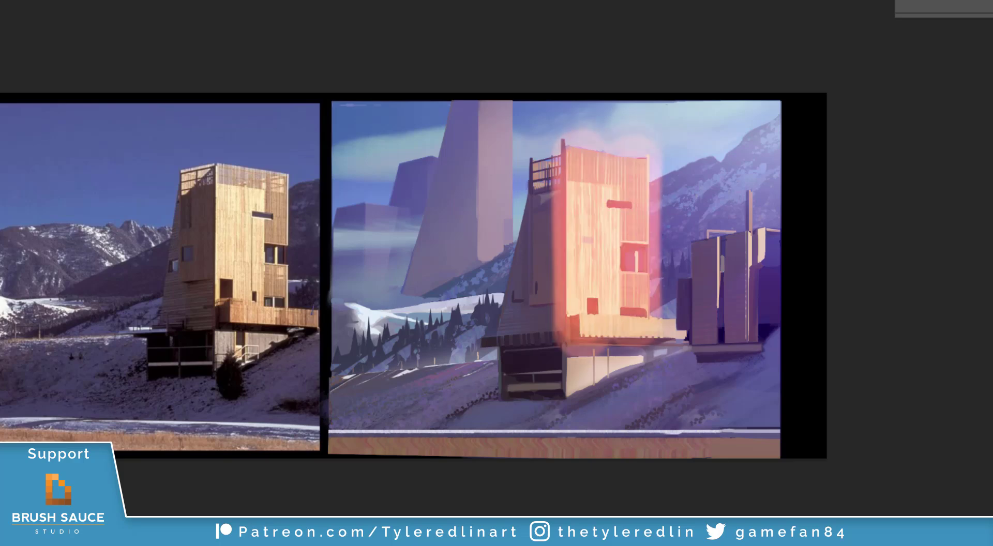
right_click(541, 194)
mouse_move(541, 179)
left_mouse_down()
mouse_move(526, 330)
mouse_move(525, 290)
left_mouse_up()
mouse_move(627, 177)
left_mouse_down()
mouse_move(699, 321)
mouse_move(670, 285)
left_mouse_up()
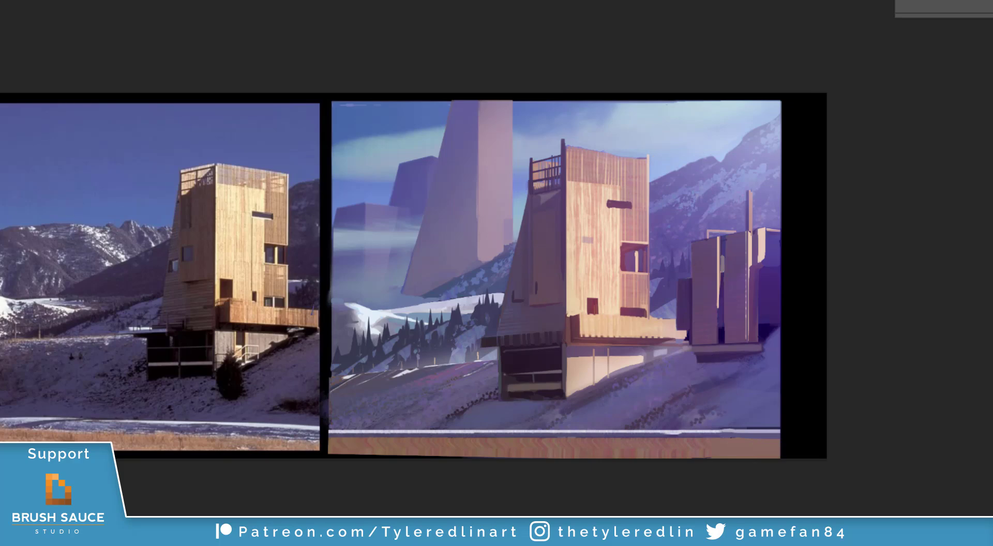
left_click_drag(541, 147, 321, 303)
key("ctrl+z")
right_click(552, 217)
left_click_drag(403, 235, 628, 124)
key("ctrl+z")
left_click_drag(572, 182, 456, 227)
key("ctrl+z")
left_click_drag(543, 173, 380, 276)
key("ctrl+z")
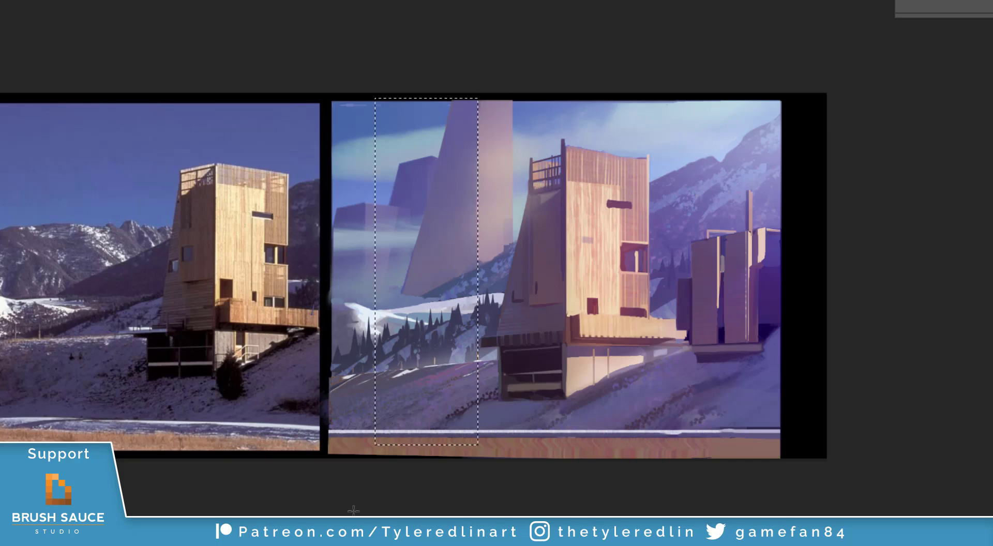
- Texture the lit face of the tall background tower with fine vertical plank lines
right_click(548, 85)
left_click(662, 370)
key("Return")
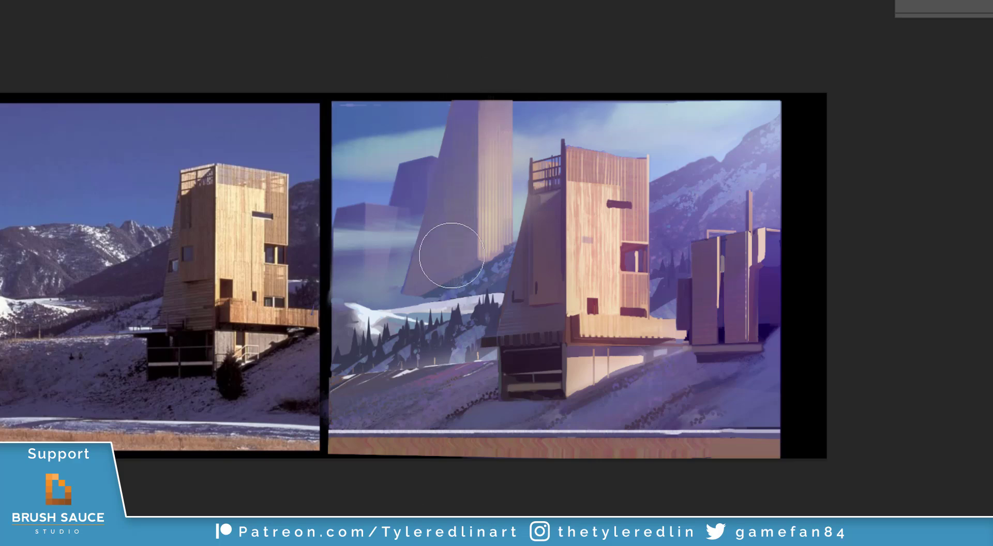
- Try stamping window patterns on the tall background tower with the square-row brushes from the graphic set
right_click(403, 186)
left_click_drag(716, 235, 716, 272)
left_click(583, 340)
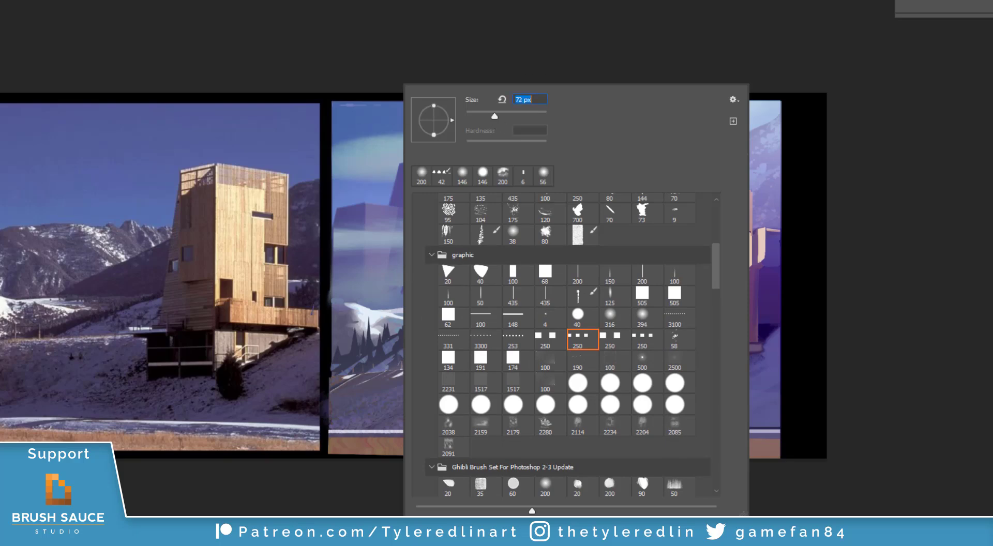
key("Return")
right_click(488, 160)
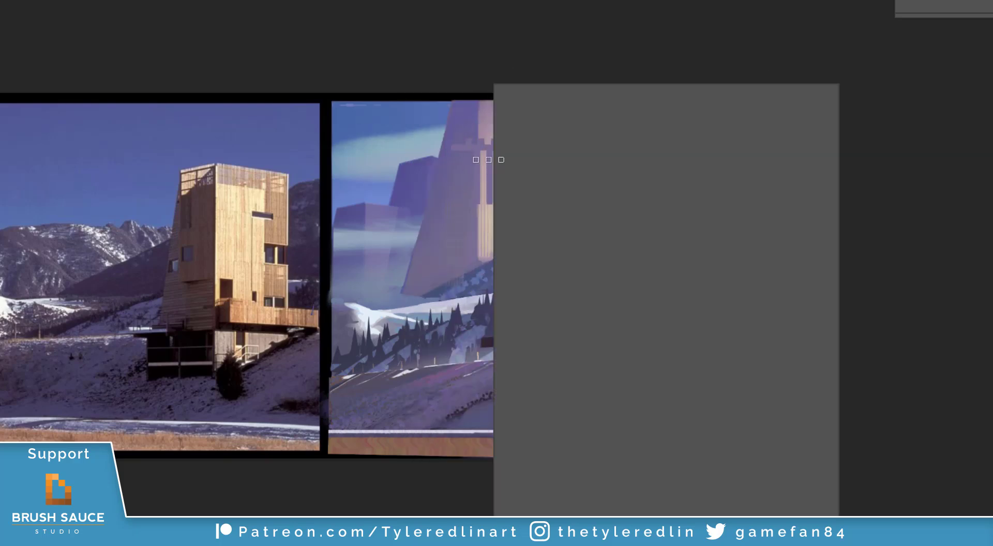
left_click(704, 343)
left_click(483, 175, "shift")
left_click(487, 228, "shift")
mouse_move(480, 208)
left_mouse_down()
mouse_move(496, 207)
mouse_move(498, 158)
left_mouse_up()
left_click(481, 189)
right_click(497, 187)
left_click(578, 113)
key("Return")
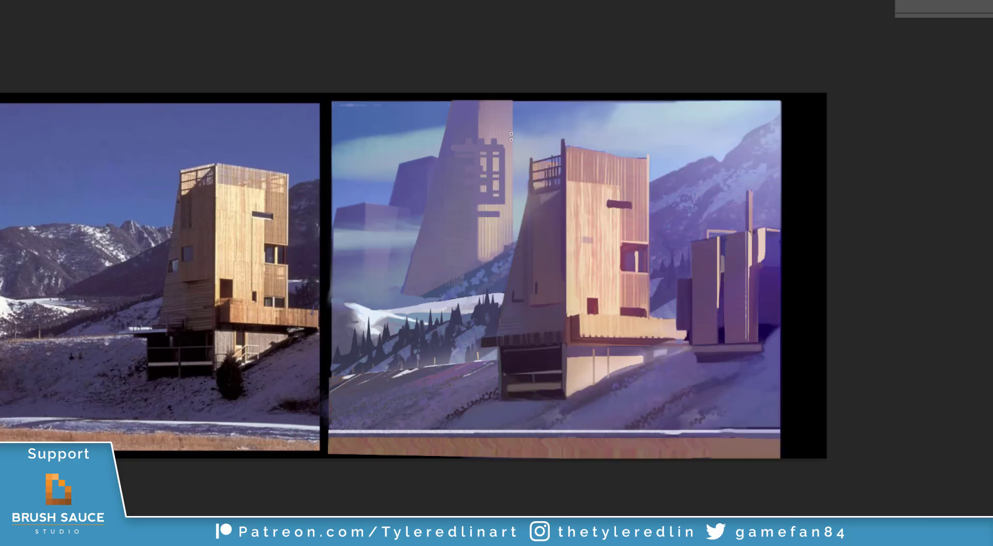
- Undo the window pattern stamps on the tall background tower
key("ctrl+z")
key("ctrl+z")
key("ctrl+z")
key("ctrl+z")
key("ctrl+z")
key("ctrl+z")
key("ctrl+z")
key("ctrl+z")
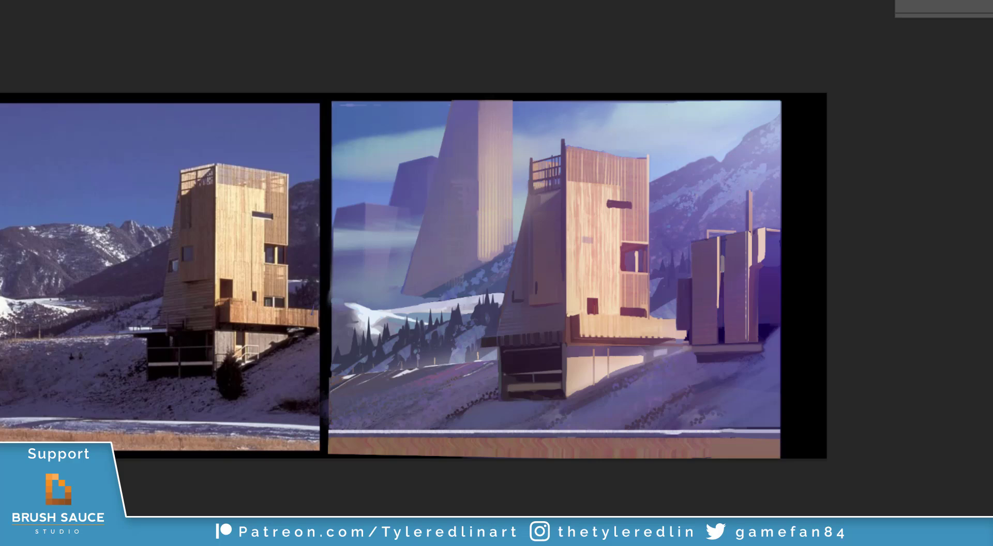
- Stamp a dark window grid on the lower lit face of the background tower and transform it to fit
left_click_drag(496, 200, 496, 156)
key("ctrl+z")
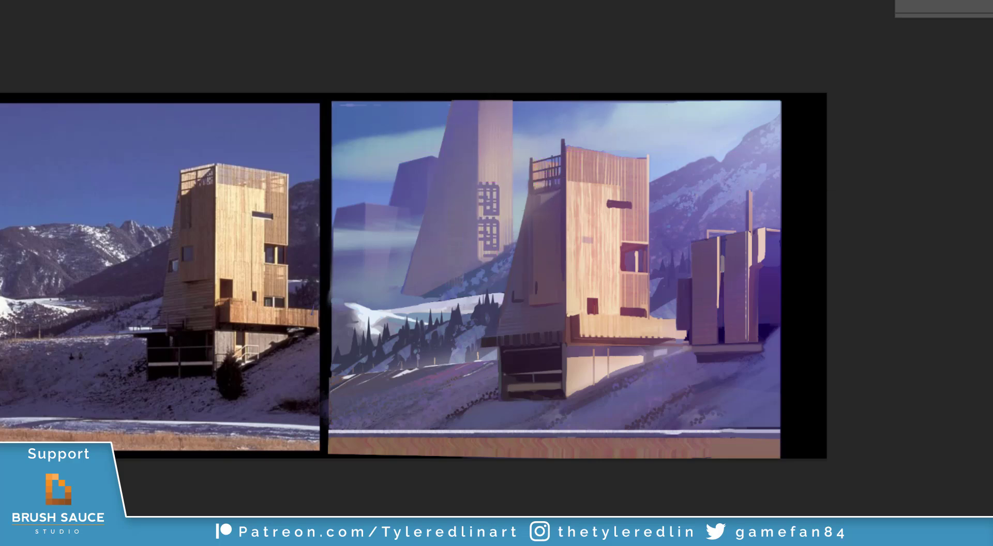
key("ctrl+t")
key("Return")
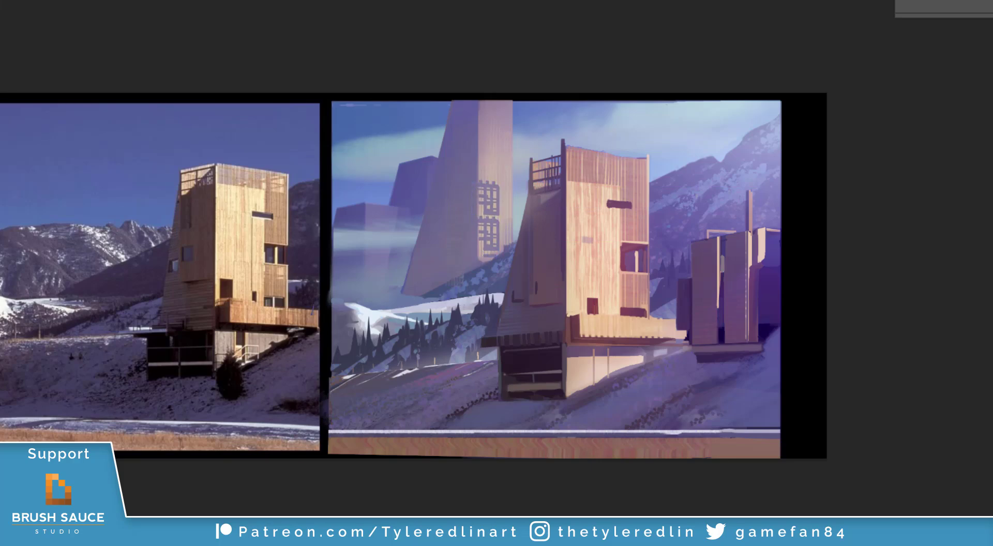
- Switch to a different brush and paint a column of small square windows along the background tower's outer edge
right_click(518, 203)
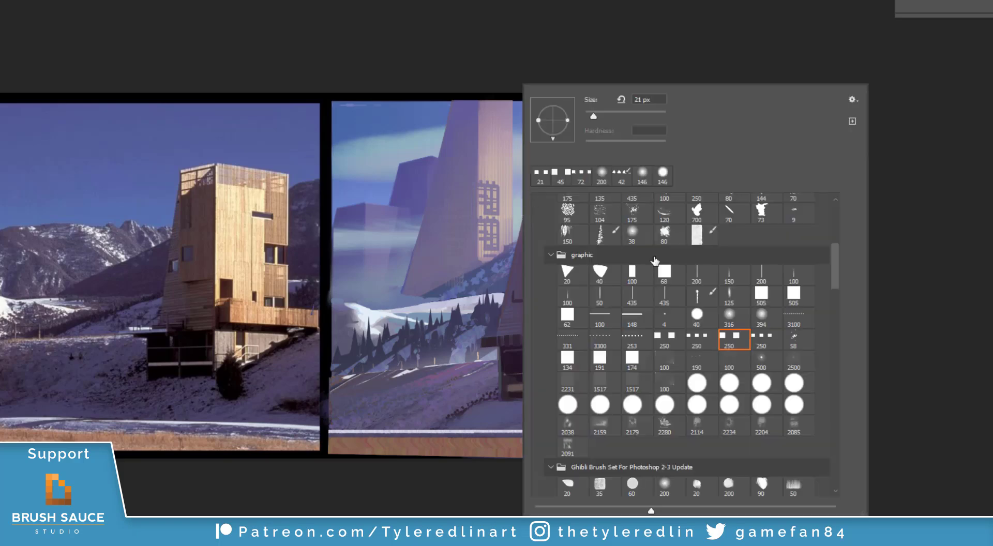
left_click_drag(833, 251, 833, 211)
left_click(701, 239)
left_click(591, 112)
left_click(476, 180)
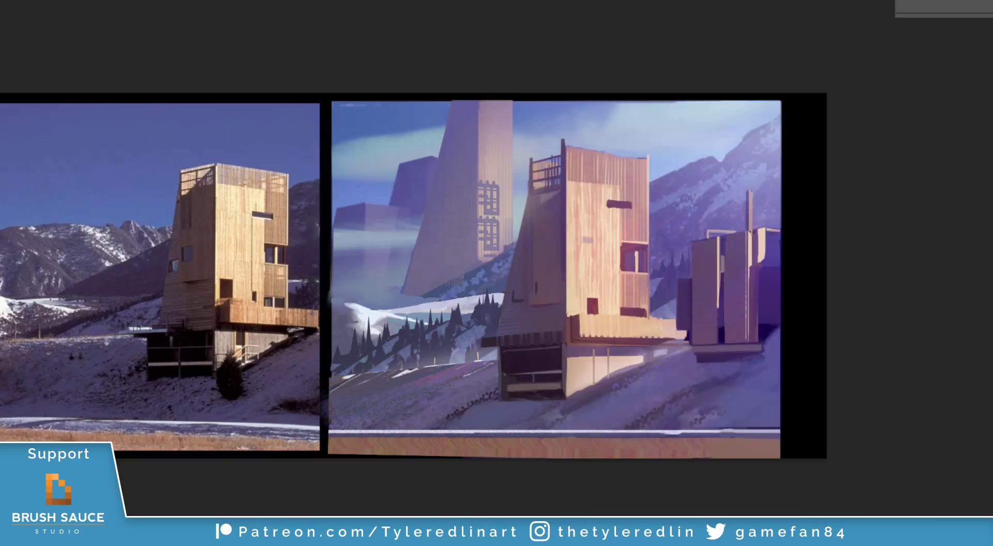
right_click(679, 199)
left_click(843, 241)
left_click(733, 117)
left_click(707, 45)
right_click(506, 157)
left_click(585, 177)
left_click_drag(507, 125, 507, 249)
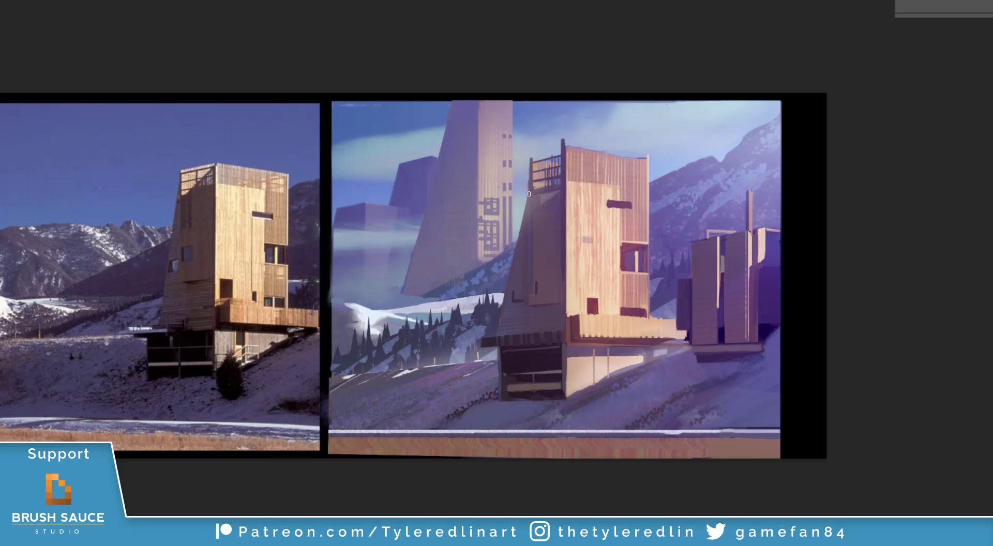
- Refine the background tower's window grid and brush along its base inside a selection that follows the hillside
left_click_drag(511, 201, 505, 223)
left_click_drag(499, 197, 495, 252)
mouse_move(512, 254)
left_mouse_down()
mouse_move(383, 289)
mouse_move(514, 250)
left_mouse_up()
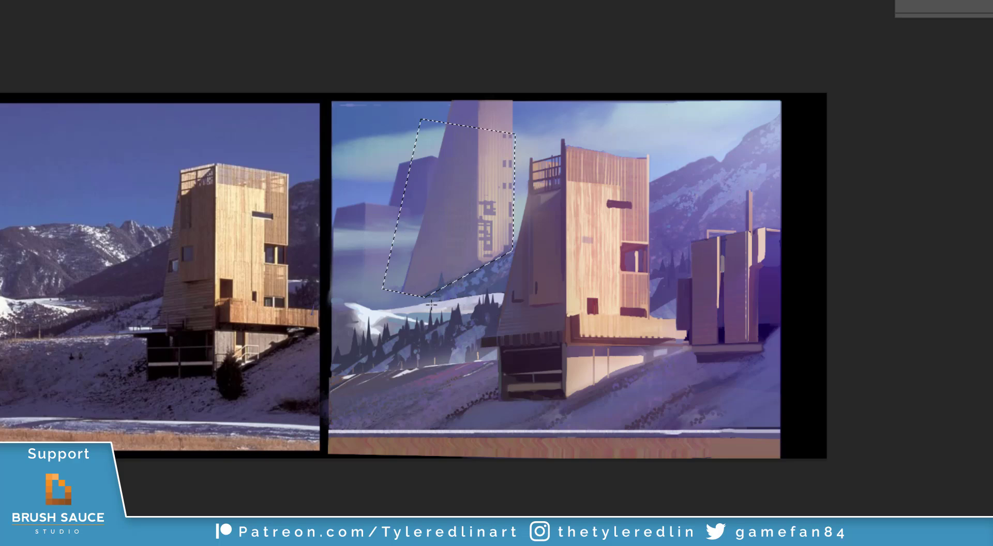
mouse_move(436, 294)
left_mouse_down()
mouse_move(492, 257)
mouse_move(468, 279)
mouse_move(474, 265)
left_mouse_up()
key("ctrl+d")
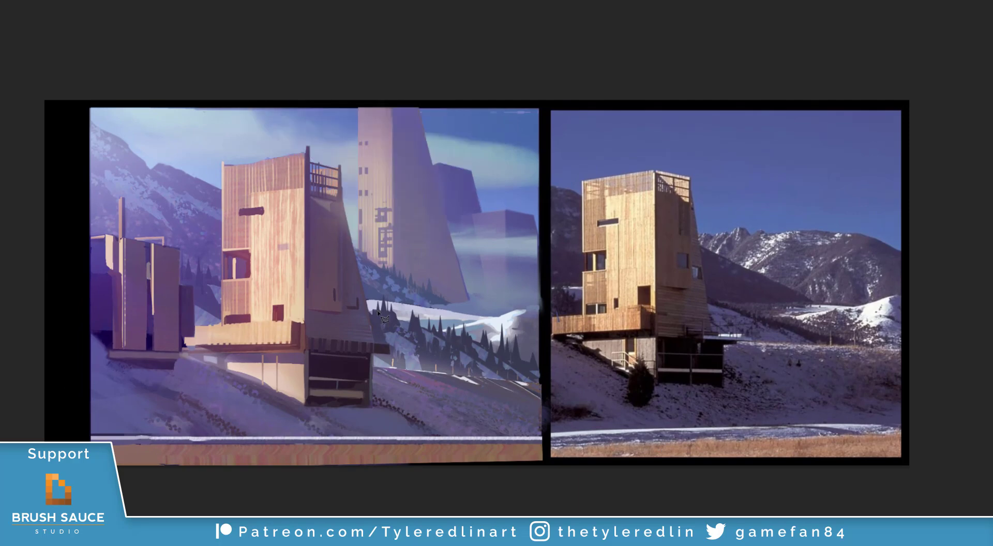
- Outline the main tower's shaded side and invert the selection to protect that side from background painting
left_click(373, 340)
left_click(341, 201, "shift")
left_click(296, 172)
left_click(309, 320)
left_click(370, 313)
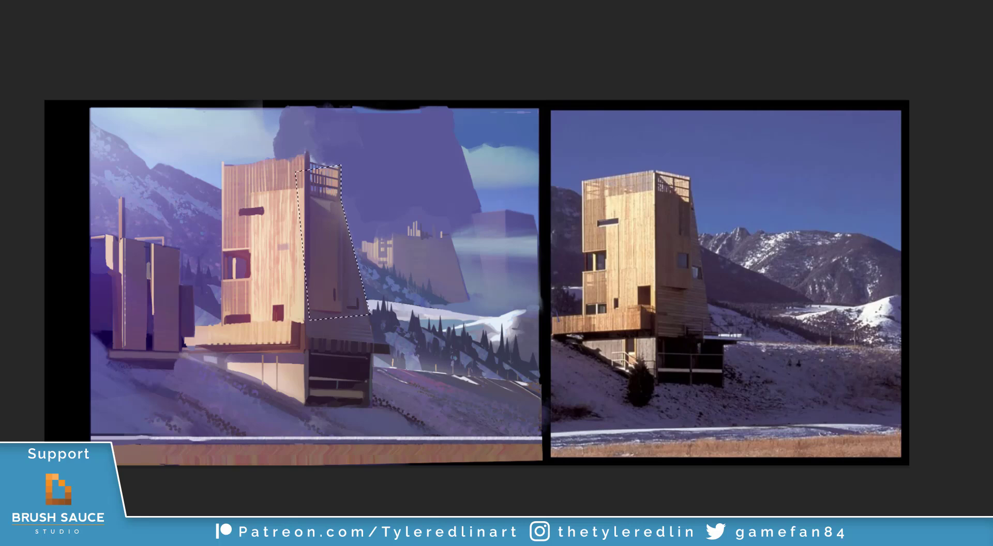
key("ctrl+shift+i")
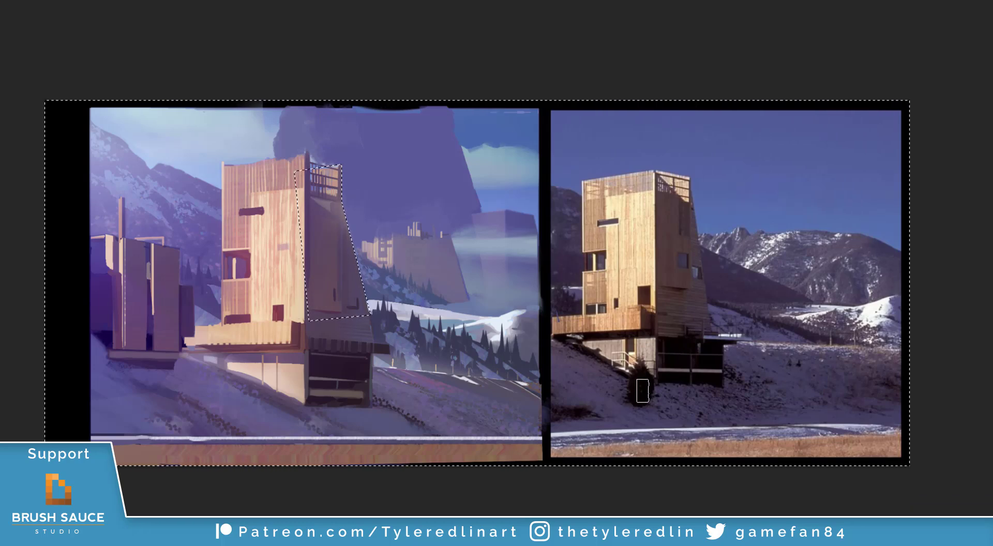
- Toggle the background repaint layer to compare both versions of the painting, and try shifting the layer
key("ctrl+d")
key("ctrl+comma")
key("ctrl+comma")
key("ctrl+comma")
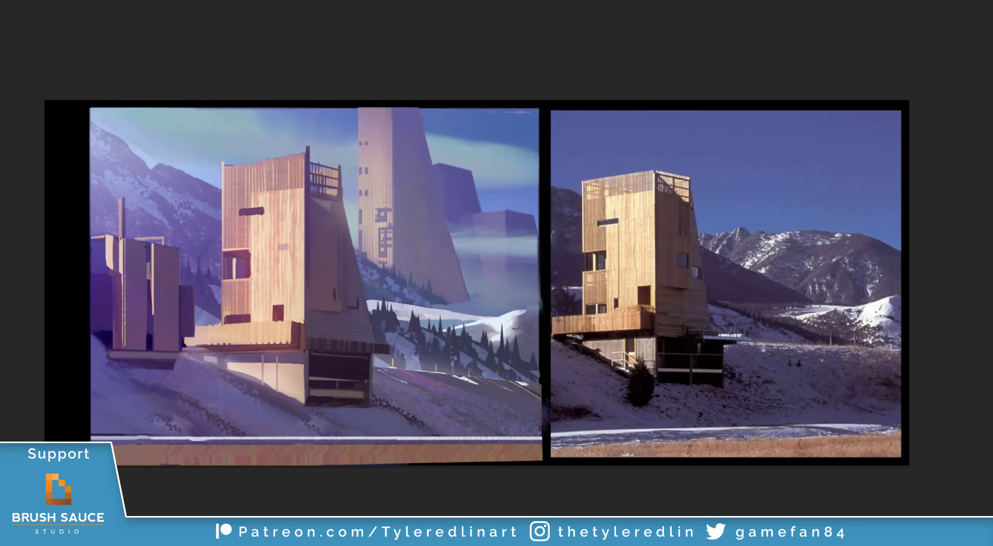
key("ctrl+comma")
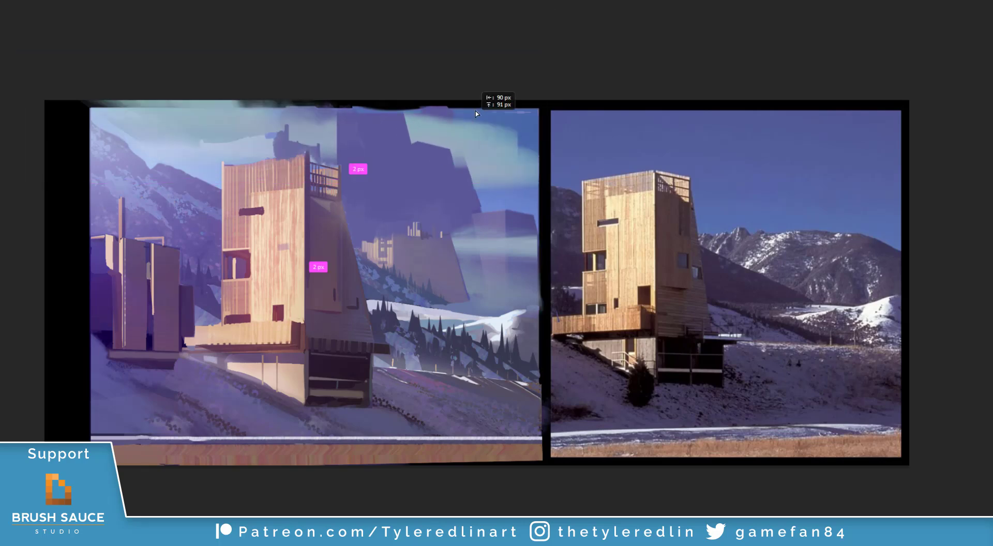
mouse_move(509, 156)
left_mouse_down()
mouse_move(555, 170)
mouse_move(516, 160)
mouse_move(523, 111)
mouse_move(561, 144)
mouse_move(582, 213)
mouse_move(610, 209)
mouse_move(486, 194)
mouse_move(601, 230)
left_mouse_up()
key("ctrl+z")
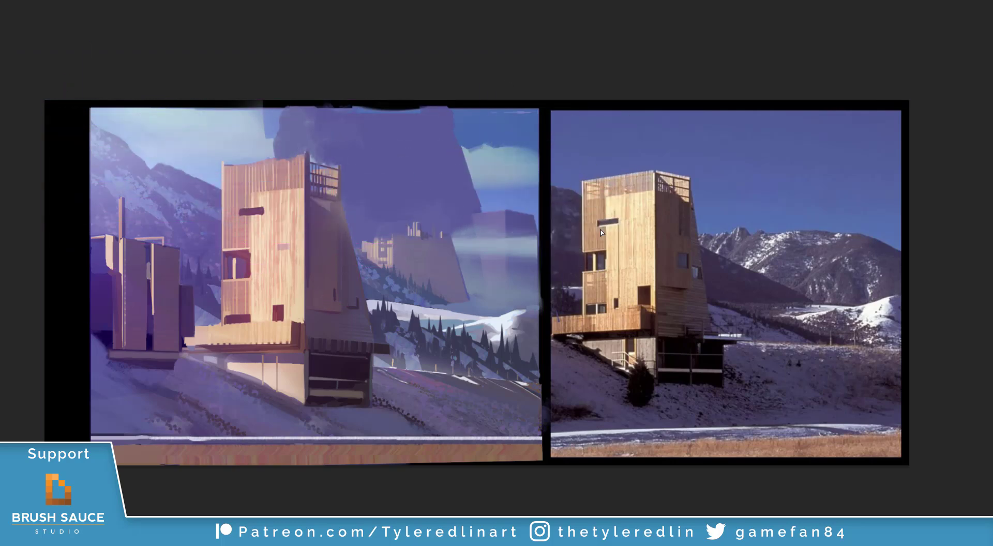
- Try reshaping the slanted edge of the large purple silhouette with sky-colored strokes
right_click(470, 188)
left_click(666, 304)
left_click(540, 125)
right_click(472, 160)
left_click(635, 304)
left_click_drag(438, 102, 458, 150)
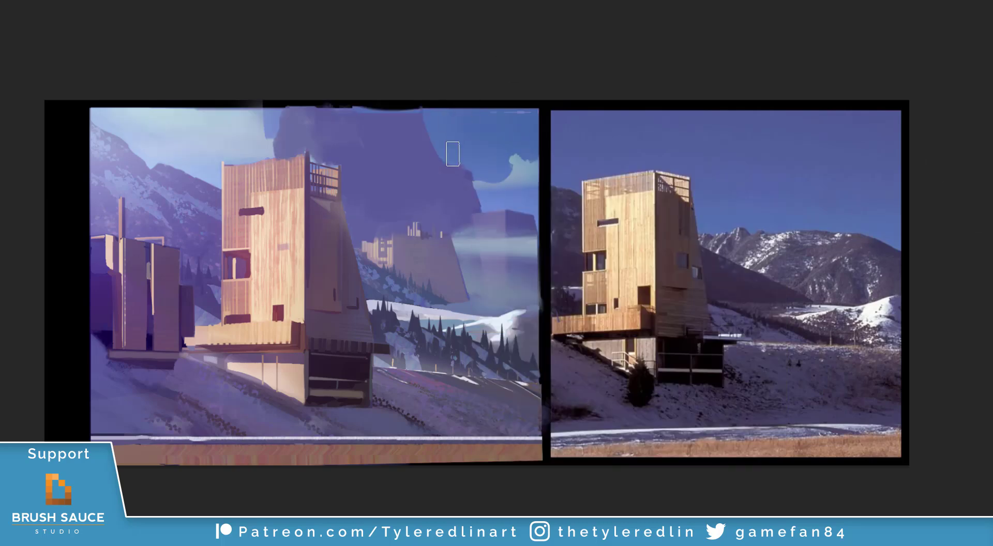
key("ctrl")
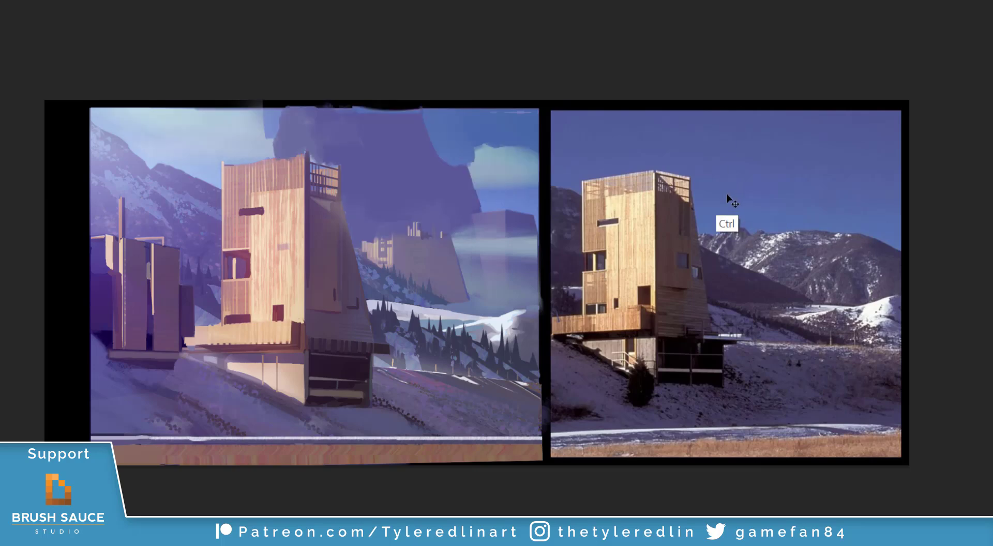
key("ctrl+z")
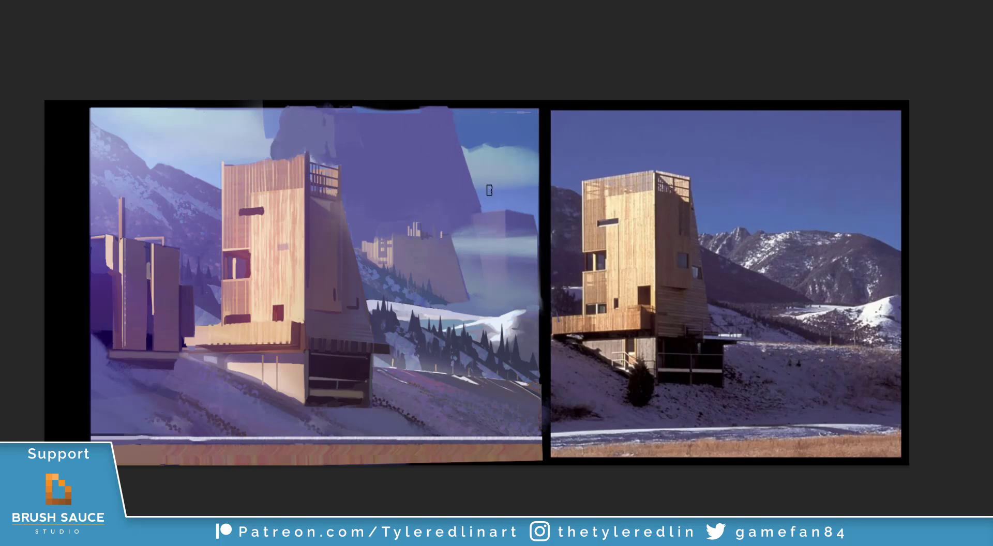
right_click(444, 147)
left_click(485, 133, "alt")
left_click_drag(405, 111, 475, 156)
key("ctrl+z")
left_click_drag(405, 115, 473, 171)
key("ctrl+z")
mouse_move(383, 106)
left_mouse_down()
mouse_move(467, 133)
mouse_move(464, 171)
left_mouse_up()
key("ctrl+z")
- Paint over the cloud behind the main tower with a smooth blue sky tone toward the mountain
right_click(381, 172)
left_click(450, 181)
left_click(315, 167)
key("ctrl+comma")
key("ctrl+comma")
right_click(258, 124)
right_click(346, 159)
mouse_move(256, 128)
left_mouse_down()
mouse_move(259, 108)
mouse_move(151, 122)
left_mouse_up()
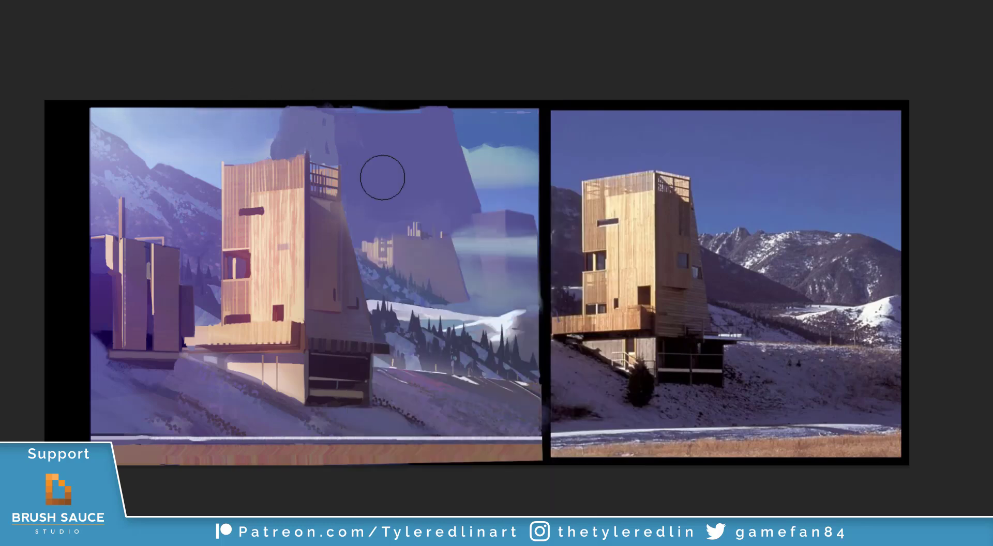
- Touch up the cloud beside the purple silhouette and slightly transform the rooftop turrets of the distant castle
key("b")
left_click_drag(475, 150, 487, 165)
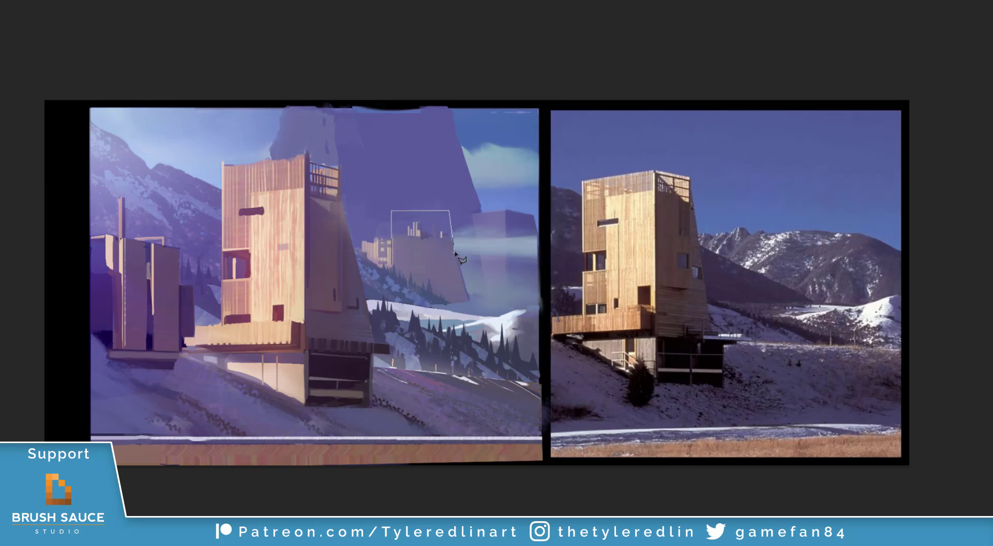
key("ctrl+t")
left_click_drag(392, 210, 395, 202)
key("Return")
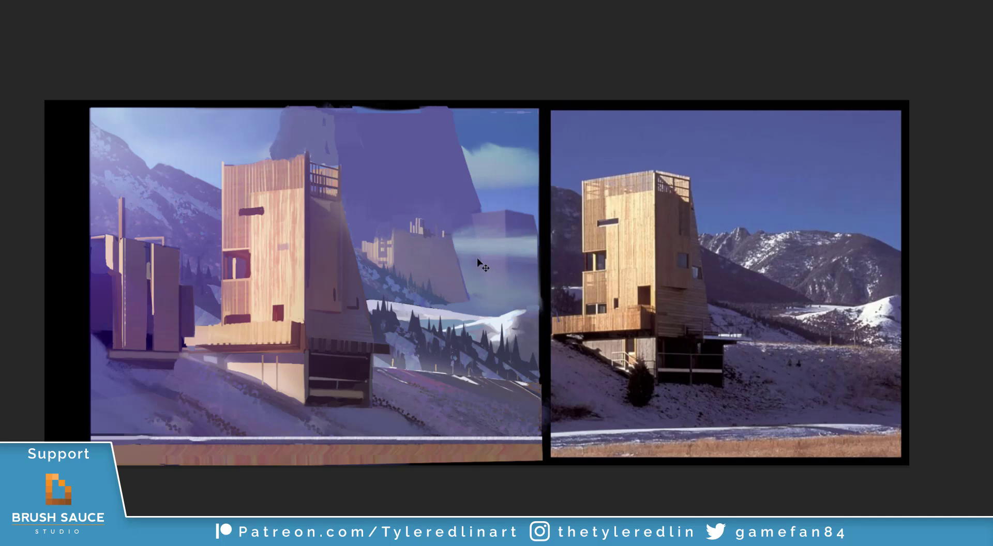
- Paint small facade details on the distant castle with colors sampled from the main tower and the castle walls
right_click(423, 247)
left_click(259, 199, "alt")
right_click(407, 247)
left_click(271, 199, "alt")
left_click(412, 243, "alt")
left_click_drag(368, 244, 368, 256)
left_click(393, 244, "alt")
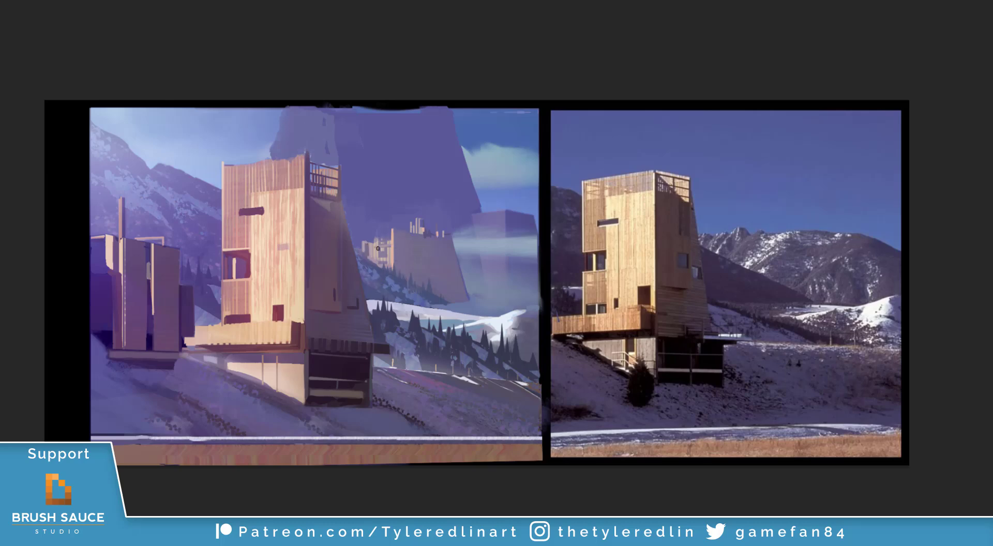
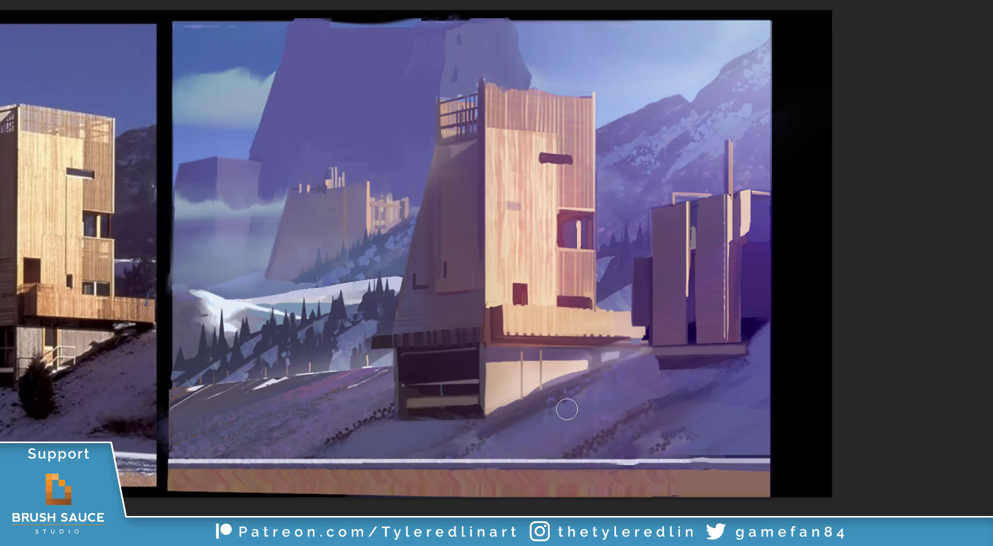
- Shade a straight-edged vertical plane on the distant hazy purple block using a lasso selection and a soft brush
mouse_move(215, 182)
left_mouse_down()
mouse_move(254, 304)
mouse_move(223, 311)
mouse_move(239, 312)
left_mouse_up()
key("b")
right_click(240, 266)
key("Escape")
key("l")
key("b")
right_click(334, 293)
right_click(433, 214)
left_click(526, 189)
key("Return")
left_click(476, 154, "alt")
left_click_drag(222, 275, 243, 266)
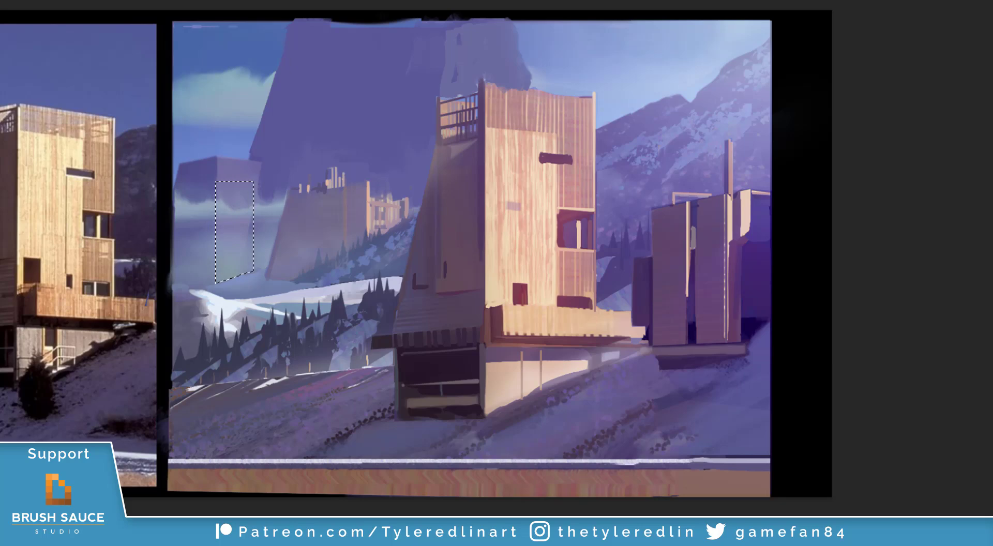
key("ctrl+d")
right_click(449, 289)
left_click(676, 383)
left_click(236, 247)
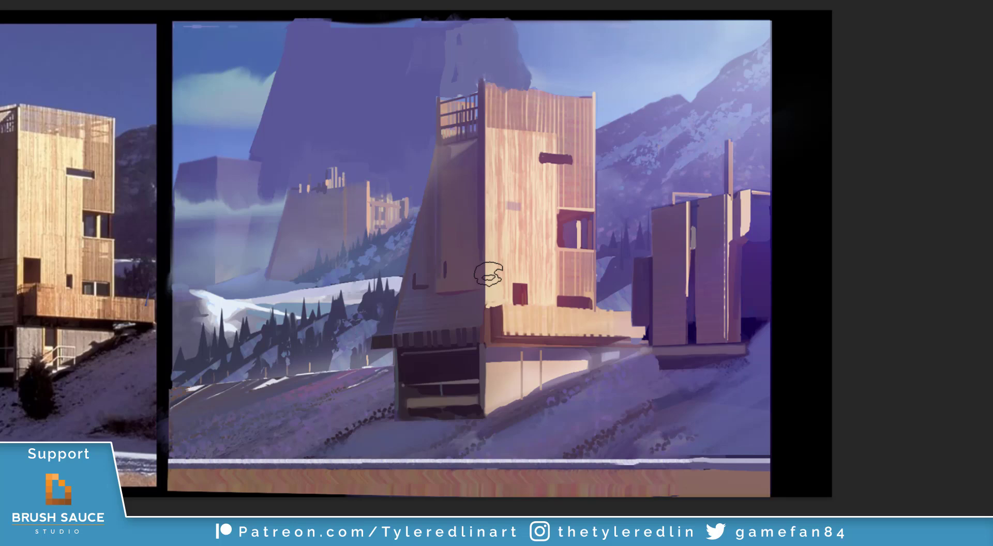
left_click_drag(413, 429, 475, 431)
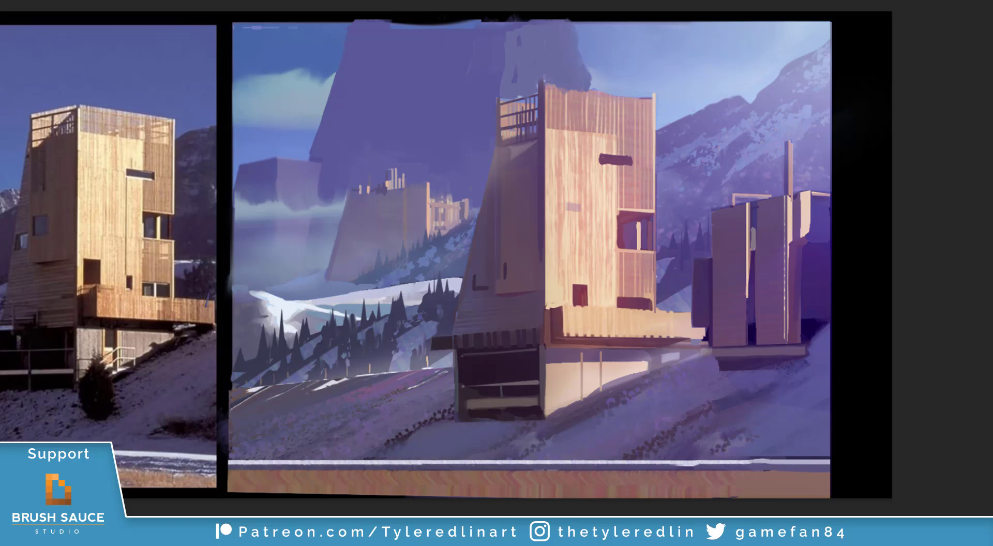
- Sample a sky blue and paint a deep blue band across the upper sky above the main tower
right_click(468, 221)
left_click(336, 40, "alt")
key("Return")
left_click_drag(482, 228, 441, 292)
right_click(326, 250)
left_click(476, 304)
left_click(464, 152)
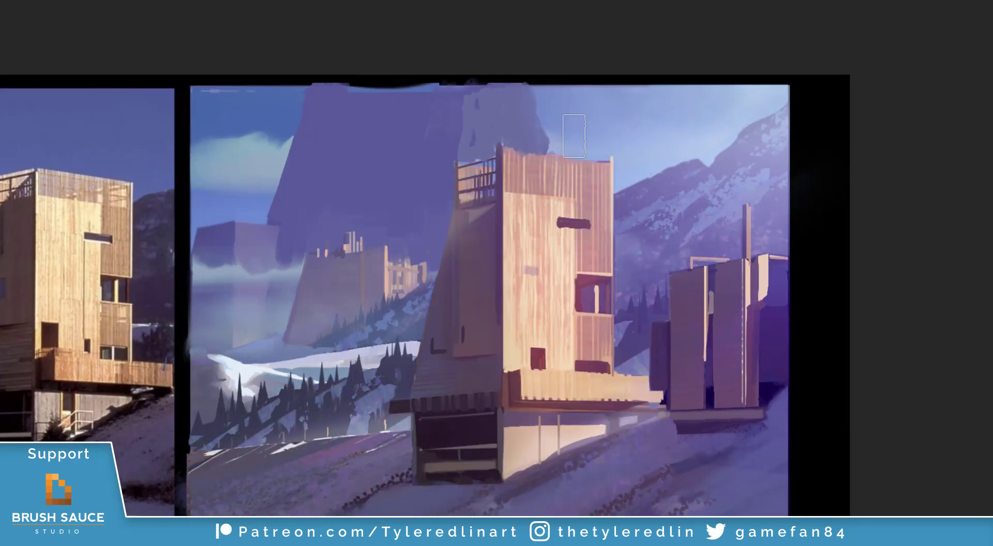
right_click(572, 134)
left_click_drag(539, 94, 640, 95)
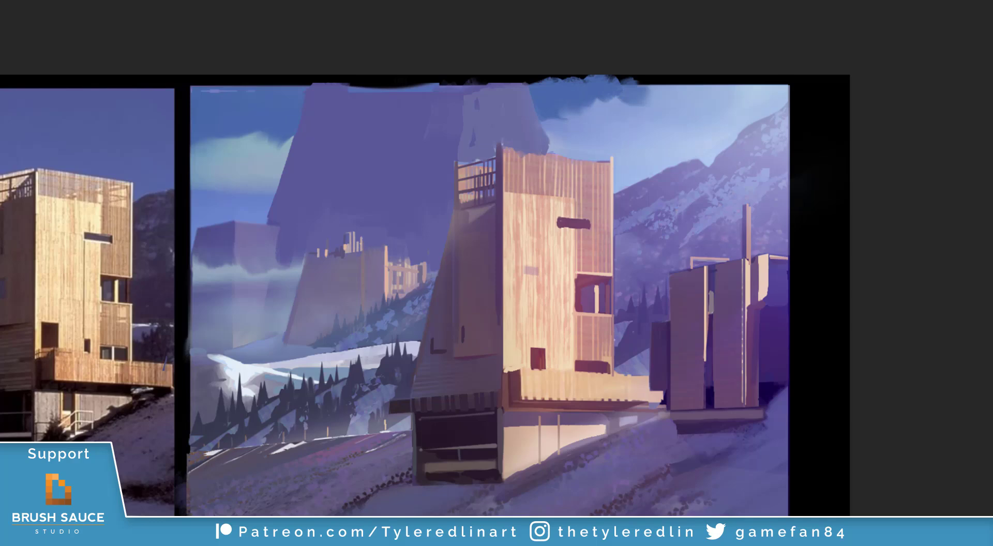
key("ctrl+z")
key("ctrl+shift+z")
- Blend soft cloud strokes into the deep blue band above the main tower
right_click(656, 159)
left_click(734, 302)
mouse_move(636, 122)
left_mouse_down()
mouse_move(565, 109)
mouse_move(583, 70)
mouse_move(561, 98)
left_mouse_up()
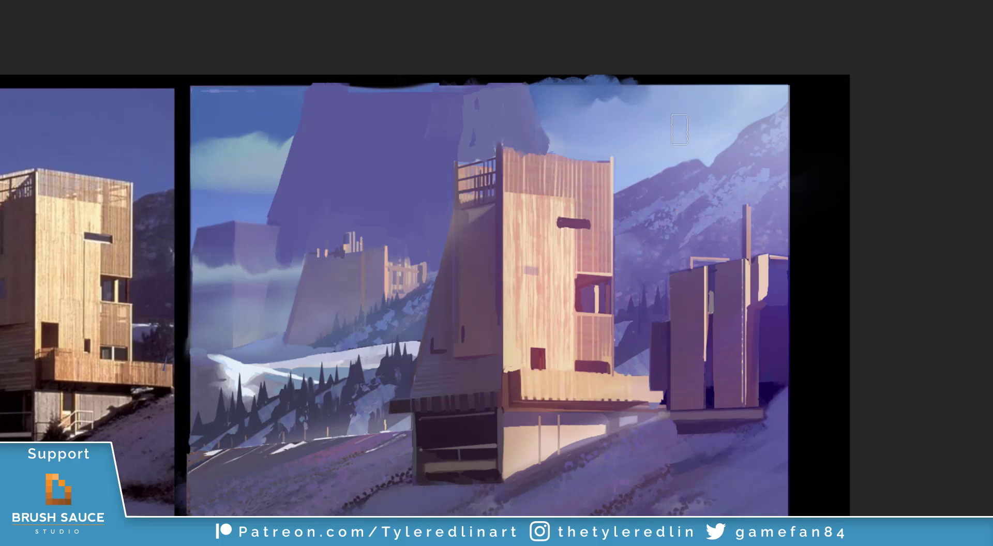
left_click_drag(680, 132, 722, 107)
left_click_drag(726, 124, 750, 121)
key("ctrl+z")
key("ctrl+z")
- Paint flat blue patches in the sky above the snowy mountain
mouse_move(674, 131)
left_mouse_down()
mouse_move(689, 135)
mouse_move(645, 138)
left_mouse_up()
left_click(586, 136)
mouse_move(756, 123)
left_mouse_down()
mouse_move(740, 118)
mouse_move(769, 144)
left_mouse_up()
mouse_move(668, 96)
left_mouse_down()
mouse_move(643, 96)
mouse_move(694, 98)
left_mouse_up()
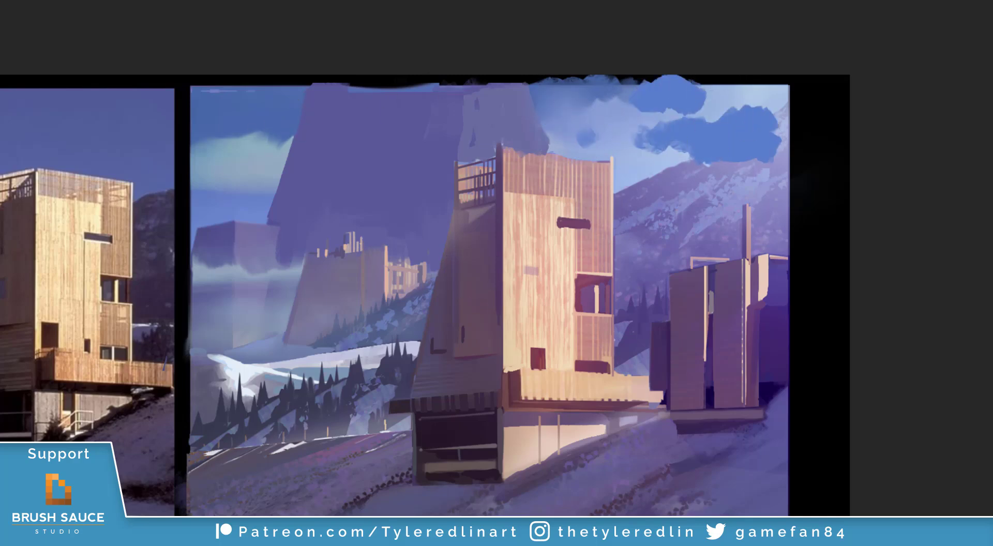
- Carve the flat blue sky patches into thinner, irregular cloud-gap shapes
right_click(647, 158)
mouse_move(929, 287)
left_mouse_down()
mouse_move(929, 340)
mouse_move(930, 319)
left_mouse_up()
left_click(725, 370)
left_click(646, 57)
left_click_drag(657, 55, 678, 54)
right_click(734, 154)
left_click(830, 183)
mouse_move(718, 162)
left_mouse_down()
mouse_move(755, 174)
mouse_move(771, 149)
left_mouse_up()
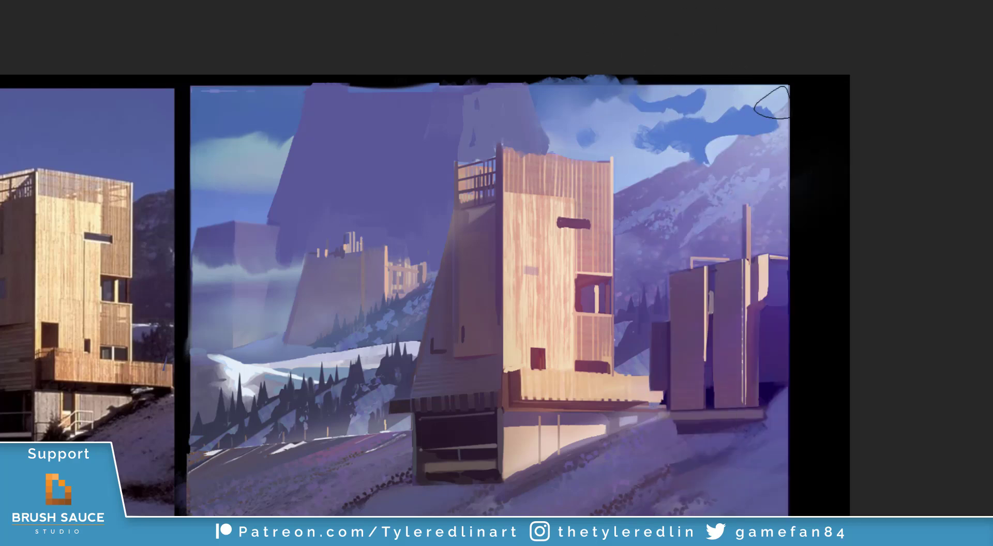
- Distort and warp the blue sky patches into long horizontal streaks stretching across the whole sky
key("ctrl+t")
left_click_drag(776, 85, 823, 85)
left_click_drag(575, 86, 419, 86)
left_click_drag(776, 167, 788, 148)
left_click_drag(575, 167, 579, 157)
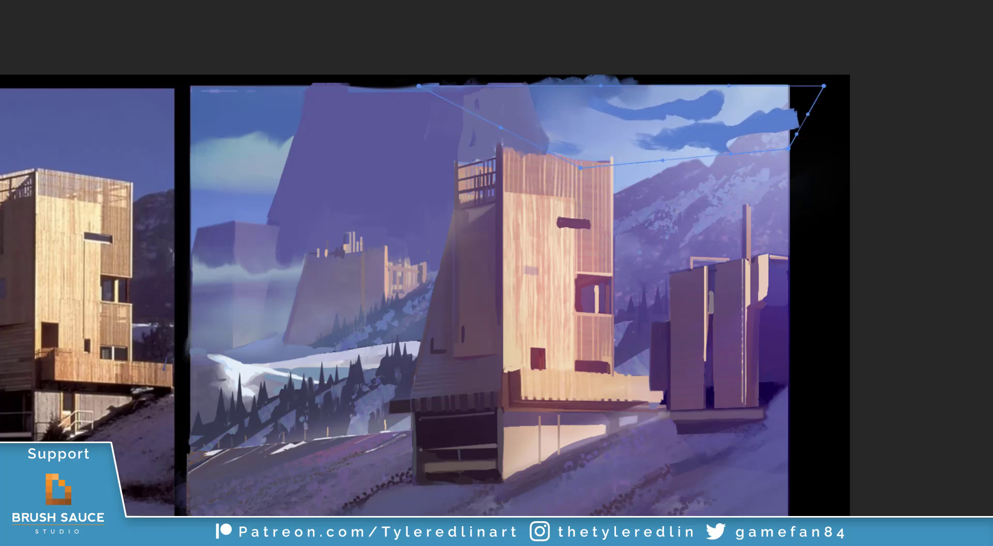
left_click_drag(717, 103, 627, 98)
left_click_drag(788, 148, 890, 108)
left_click_drag(736, 151, 705, 145)
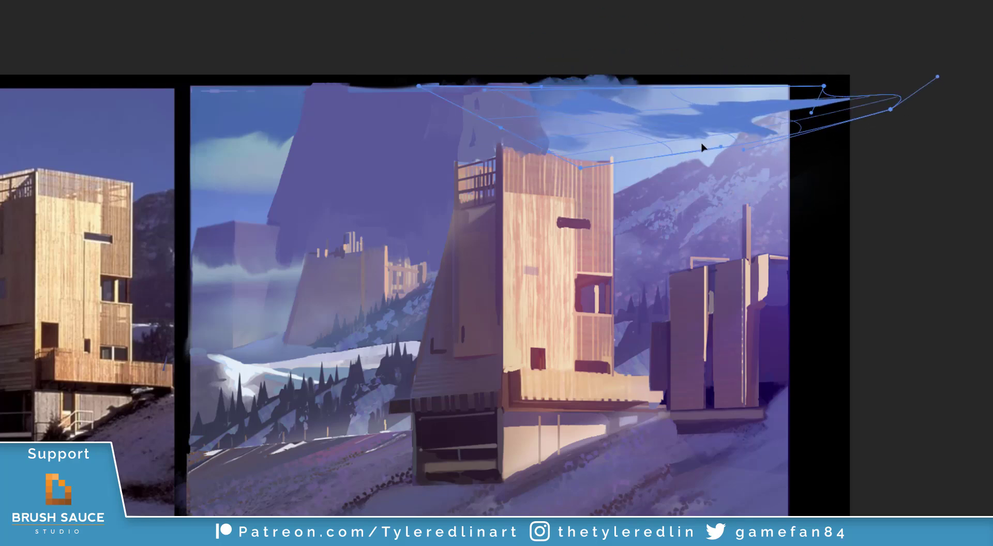
left_click_drag(541, 86, 743, 38)
key("ctrl+z")
left_click_drag(538, 104, 310, 98)
left_click_drag(517, 161, 656, 205)
key("Return")
left_click_drag(503, 172, 722, 202)
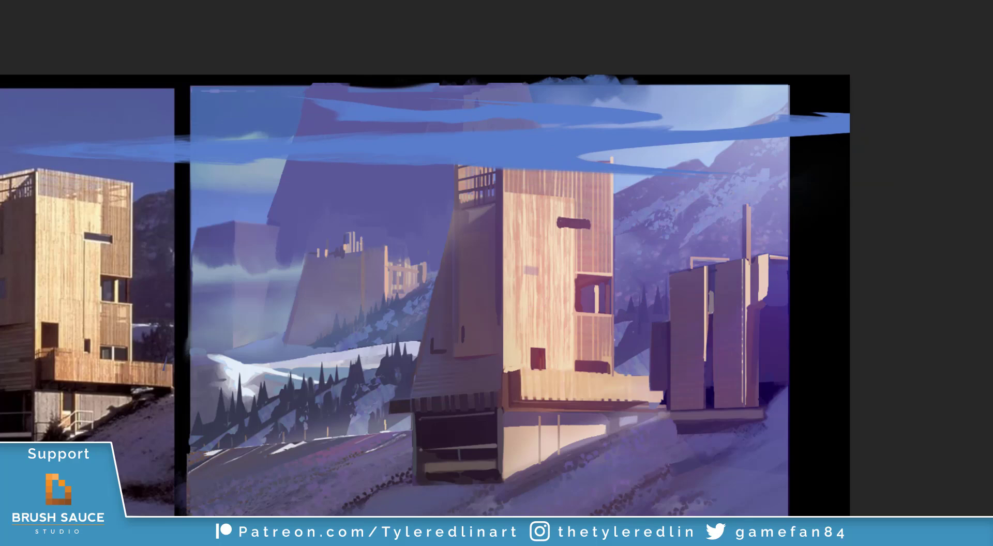
- Erase the blue streaks over the purple silhouette, main tower and reference photo, keeping only the gap between tower and mountain
key("e")
right_click(621, 145)
left_click(696, 353)
mouse_move(626, 110)
left_mouse_down()
mouse_move(665, 104)
mouse_move(528, 94)
left_mouse_up()
left_click_drag(748, 150, 855, 139)
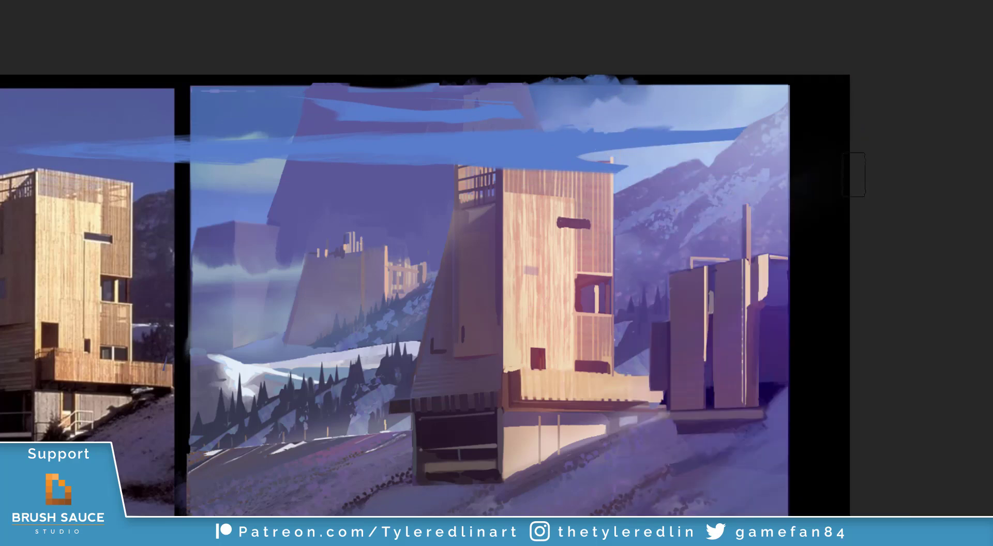
left_click_drag(668, 109, 778, 106)
mouse_move(538, 171)
left_mouse_down()
mouse_move(385, 150)
mouse_move(290, 199)
mouse_move(293, 181)
left_mouse_up()
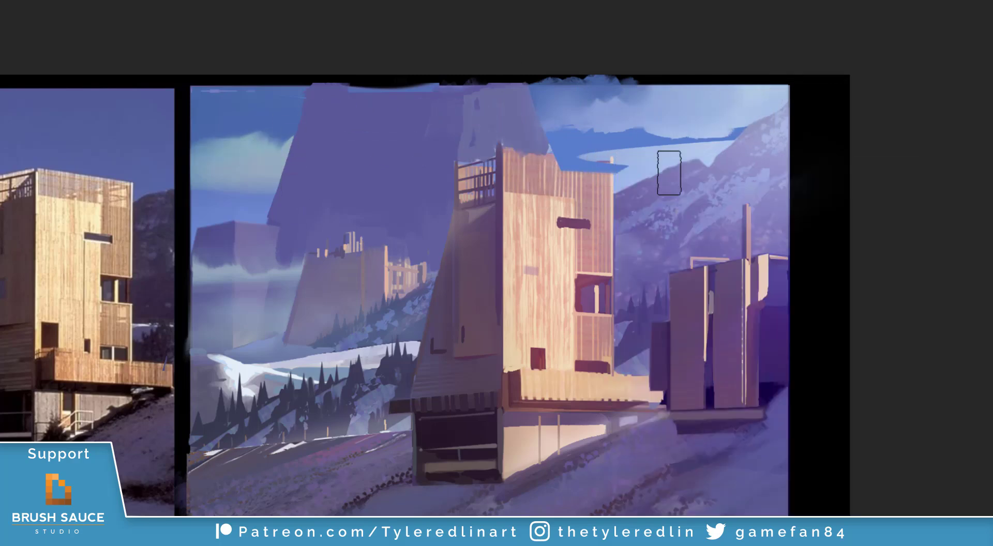
right_click(670, 173)
left_click(756, 191)
mouse_move(598, 178)
left_mouse_down()
mouse_move(607, 167)
mouse_move(570, 160)
left_mouse_up()
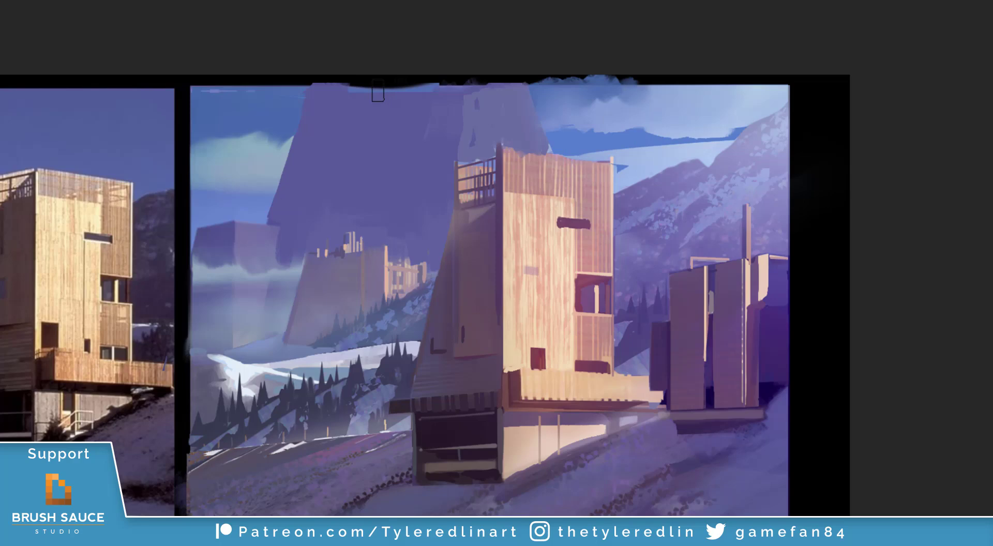
- Refine the edges of the blue gap between the clouds and the mountain ridge with a smaller brush and sampled colors
right_click(672, 173)
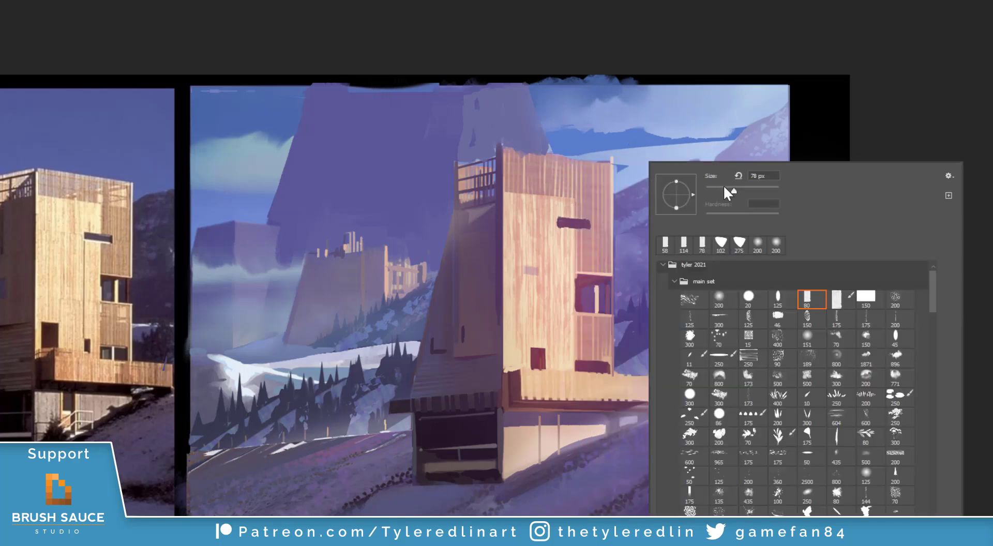
left_click(710, 187)
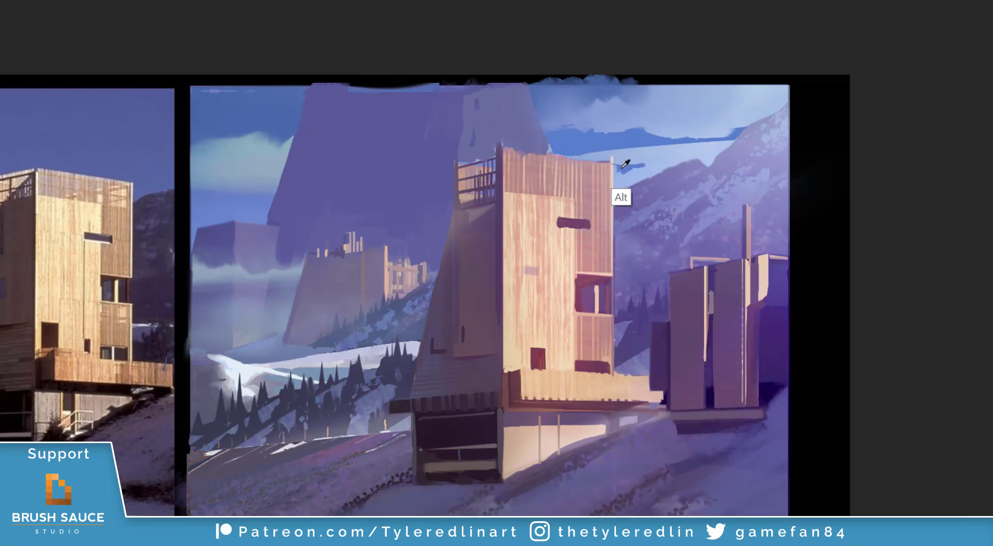
right_click(629, 122)
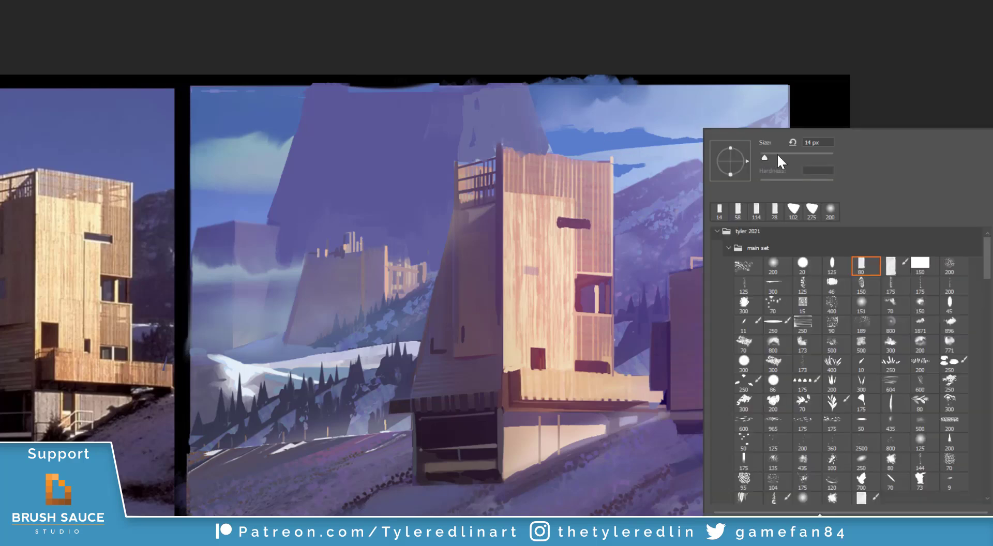
left_click(777, 154)
mouse_move(702, 136)
left_mouse_down()
mouse_move(662, 137)
mouse_move(809, 102)
left_mouse_up()
key("ctrl+z")
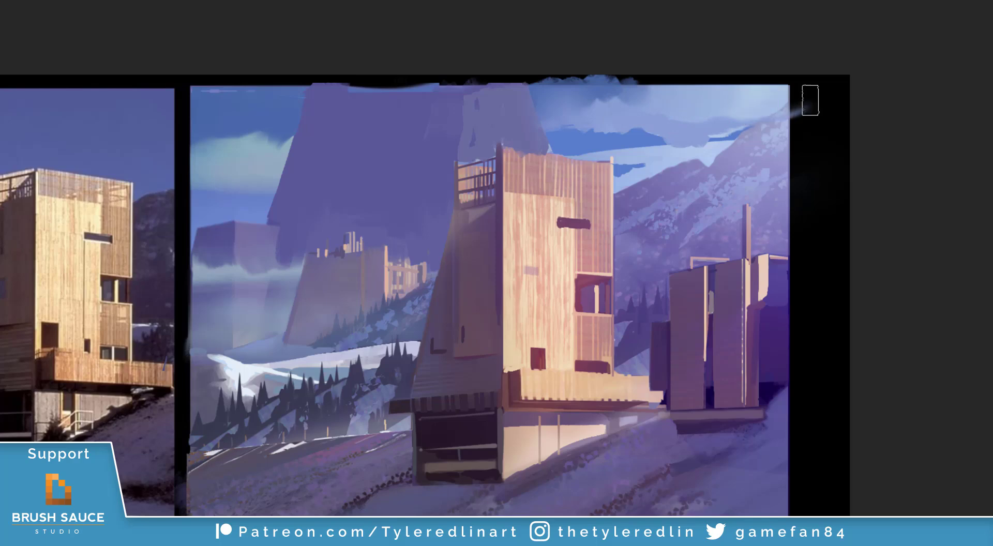
left_click_drag(755, 126, 716, 134)
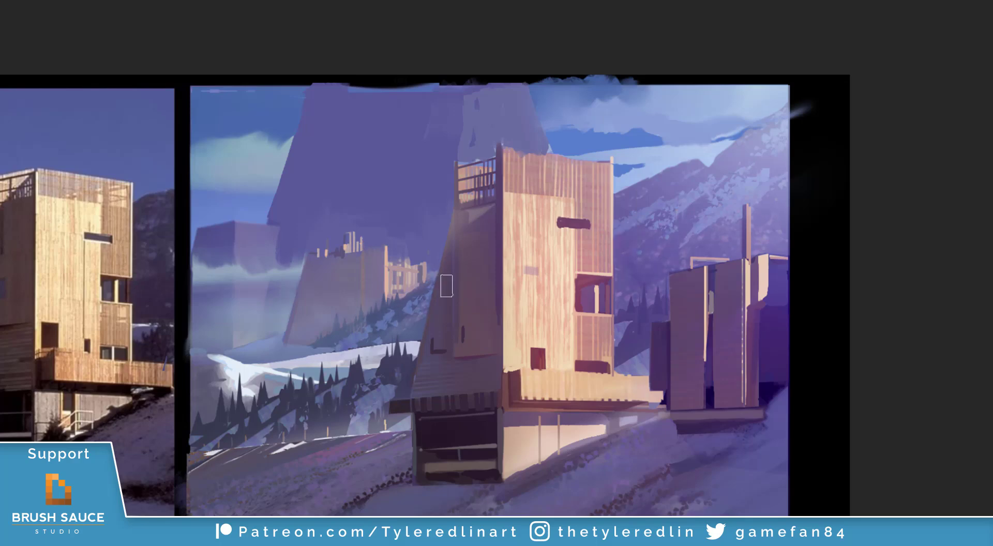
- Copy a piece of the cloudy sky and stretch it over the upper corner beside the large purple silhouette
right_click(369, 322)
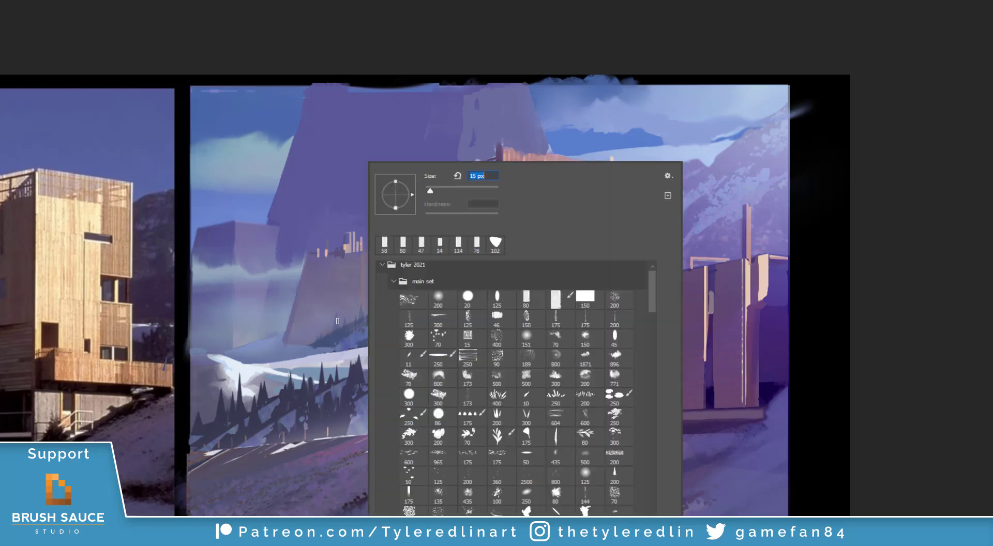
key("Return")
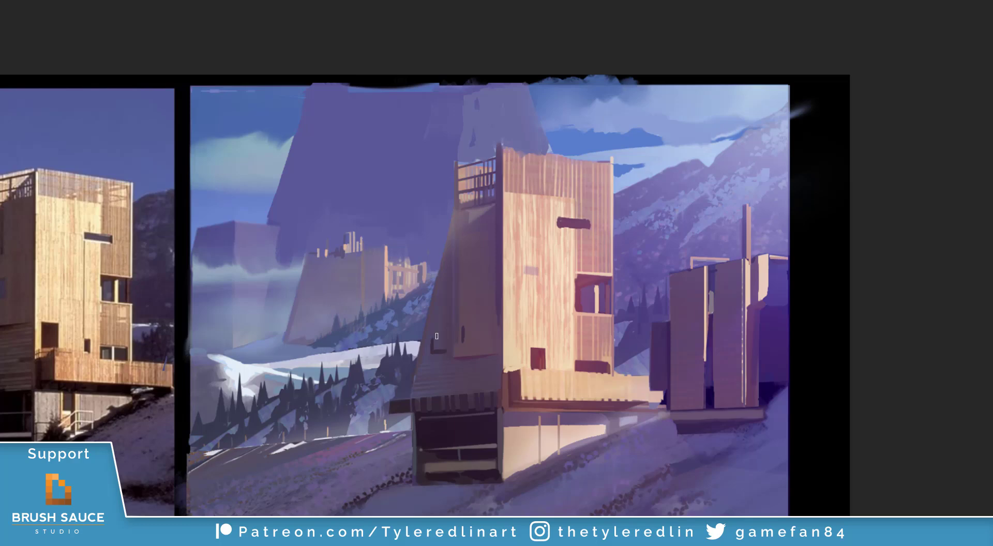
key("ctrl+minus")
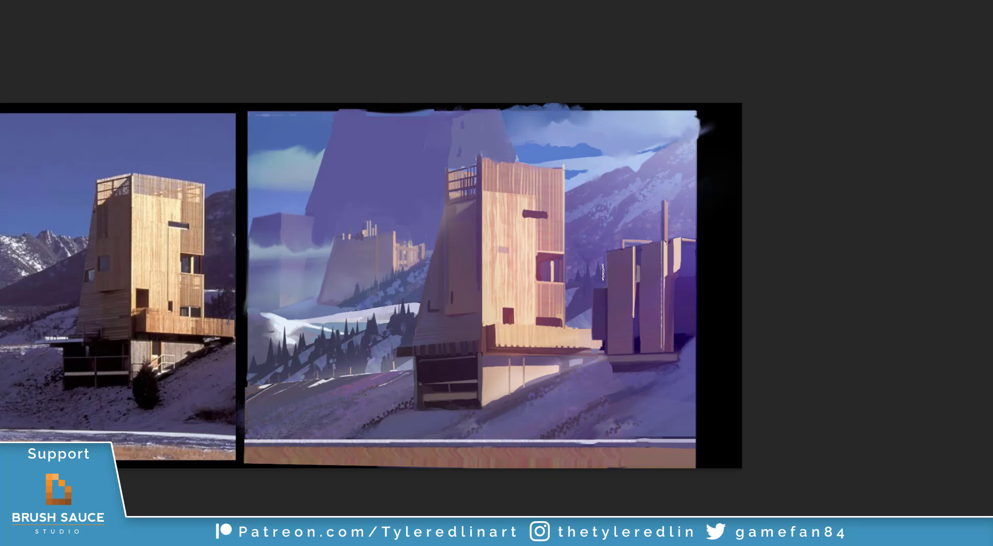
key("ctrl+j")
mouse_move(308, 161)
left_mouse_down()
mouse_move(306, 121)
mouse_move(319, 117)
left_mouse_up()
key("ctrl+t")
left_click_drag(252, 116, 213, 115)
key("Return")
left_click_drag(374, 87, 386, 82)
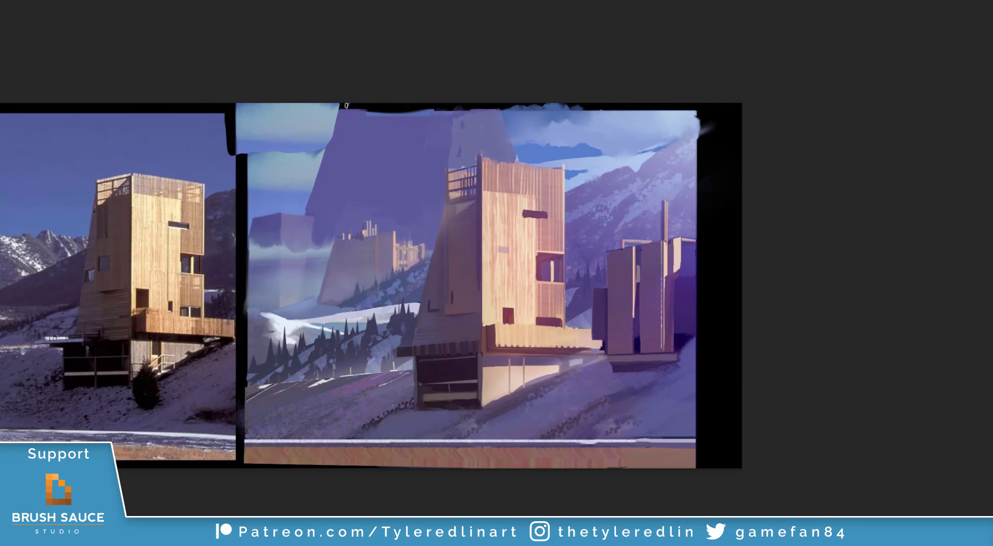
- Repaint the black divider between the reference photo and the painting with straight black strokes
right_click(551, 155)
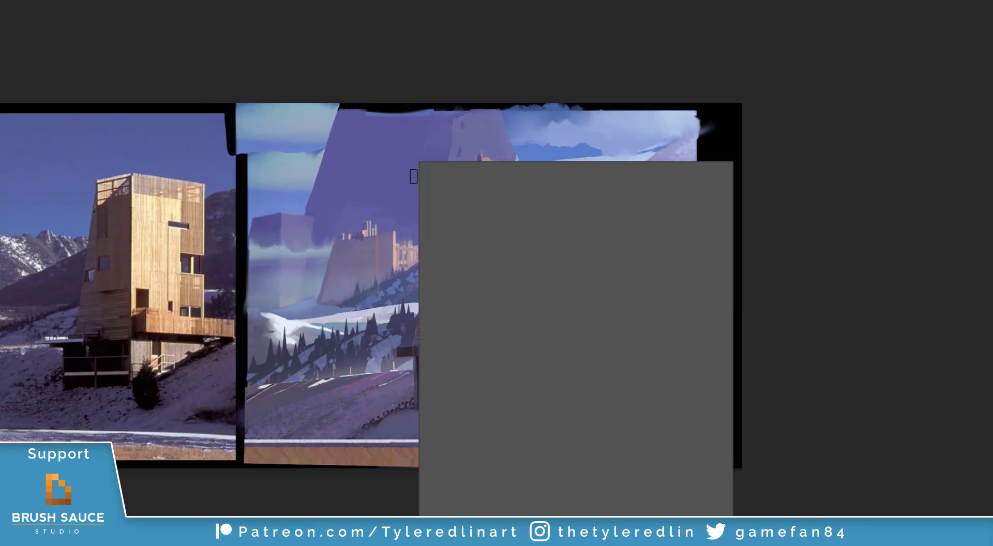
mouse_move(317, 201)
left_mouse_down()
mouse_move(306, 195)
mouse_move(318, 153)
mouse_move(268, 196)
mouse_move(250, 170)
left_mouse_up()
left_click(240, 168, "alt")
left_click(241, 104)
left_click(237, 357, "shift")
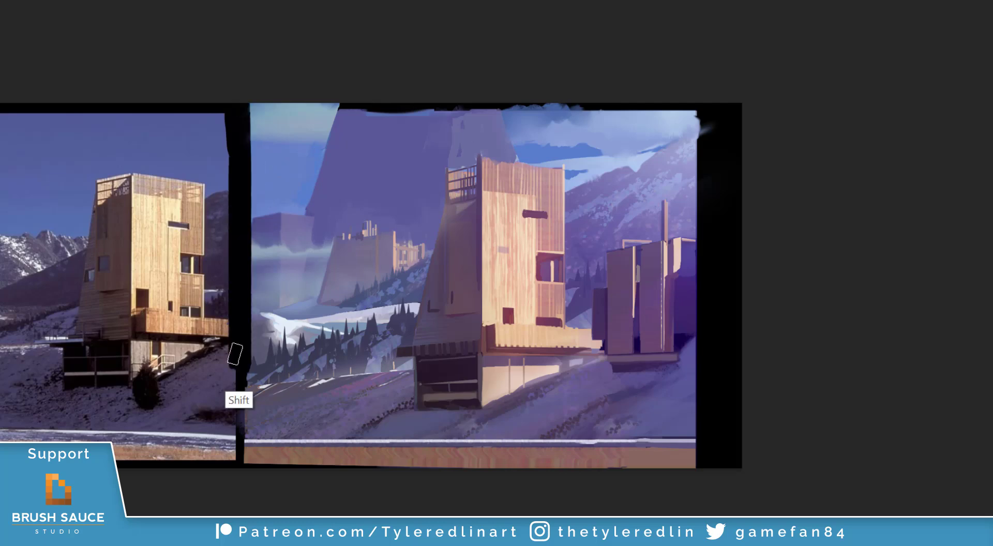
key("ctrl+z")
left_click(239, 450, "shift")
mouse_move(366, 402)
left_mouse_down()
mouse_move(366, 371)
mouse_move(354, 473)
left_mouse_up()
left_click(225, 172, "alt")
right_click(232, 168, "alt")
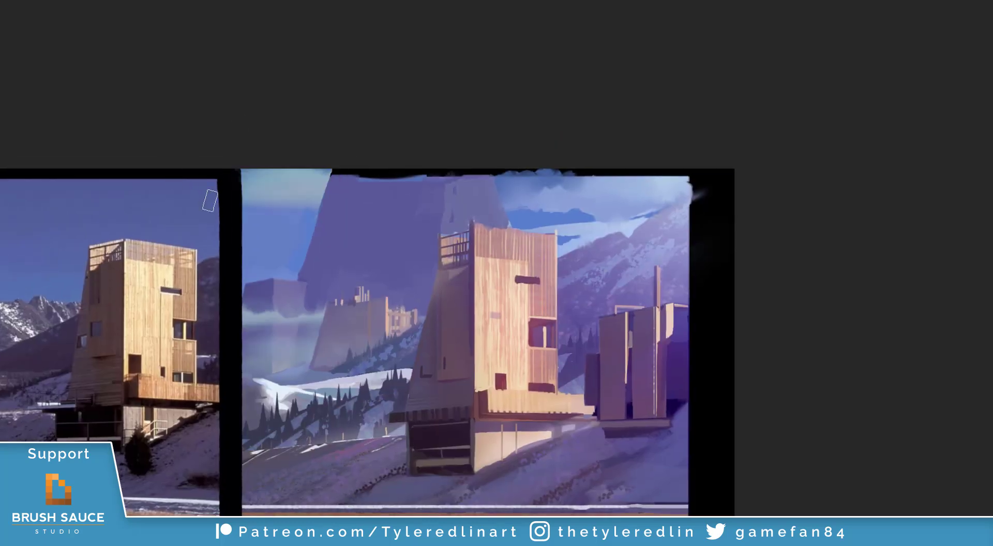
- Clean up the painting's upper edge with a straight black border stroke
right_click(210, 200)
left_click(205, 171)
left_click(425, 170, "shift")
left_click(696, 178, "shift")
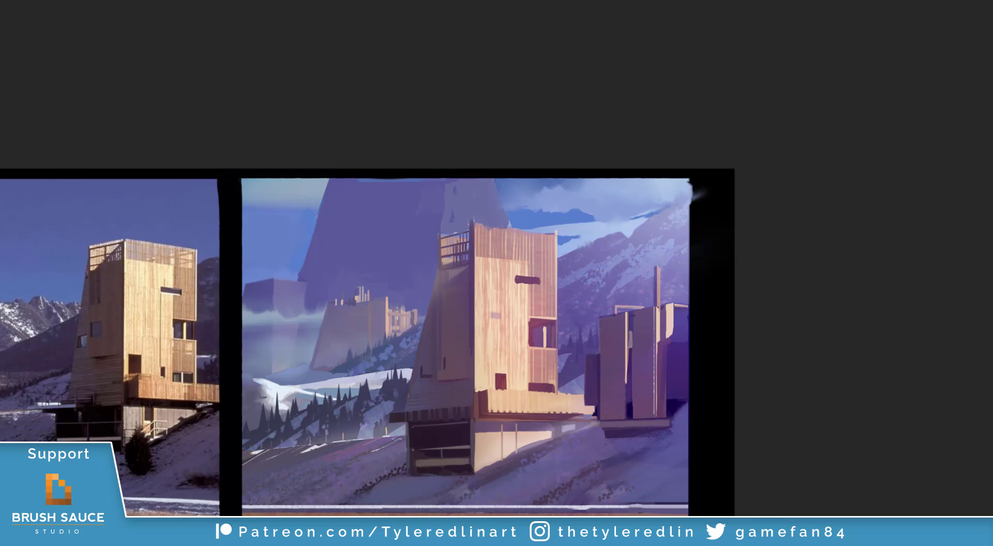
- Try shading the main tower's shadow side with a soft brush inside a polygonal selection
left_click(439, 265)
left_click(407, 409)
left_click(461, 406)
left_click(479, 314)
key("b")
right_click(470, 357)
left_click(546, 301)
mouse_move(449, 287)
left_mouse_down()
mouse_move(464, 330)
mouse_move(444, 290)
left_mouse_up()
key("ctrl+z")
key("ctrl+z")
key("ctrl+d")
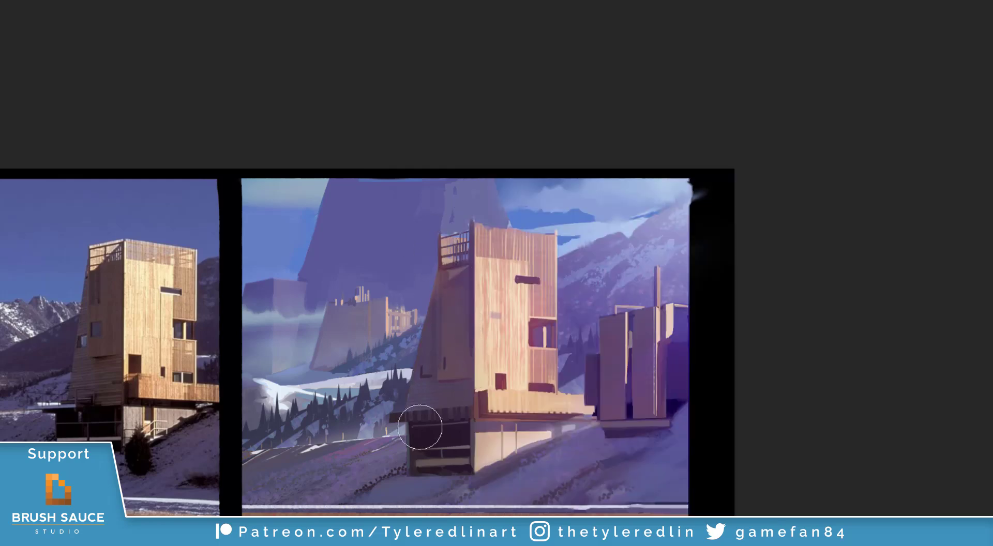
- Select a long curved area below the distant castle and brush soft haze along the top of the snowy ridge
right_click(457, 348)
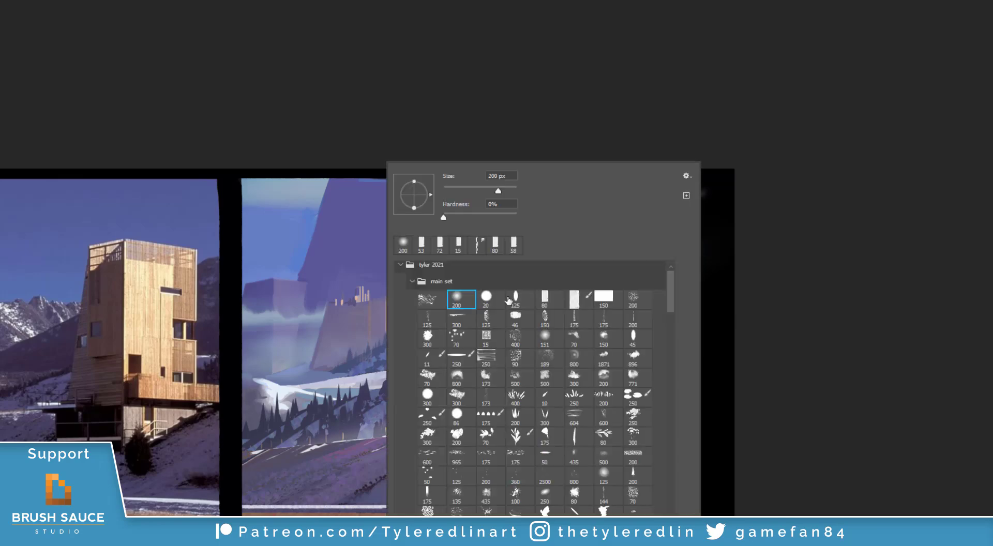
left_click(578, 299)
left_click(477, 146)
right_click(420, 363)
left_click(503, 107)
left_click(405, 363, "alt")
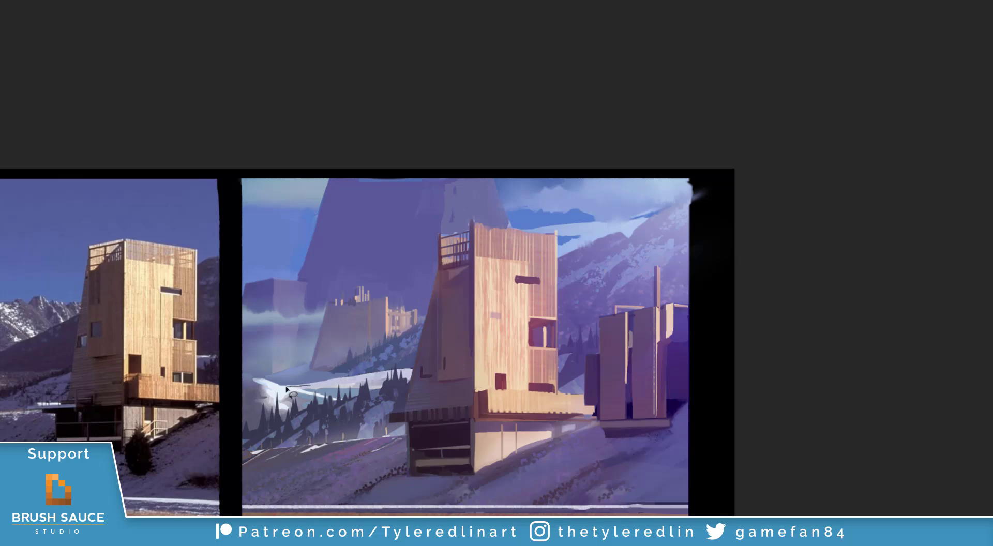
left_click_drag(286, 387, 459, 356)
key("b")
right_click(435, 347)
left_click(510, 298)
left_click(415, 379)
right_click(382, 382)
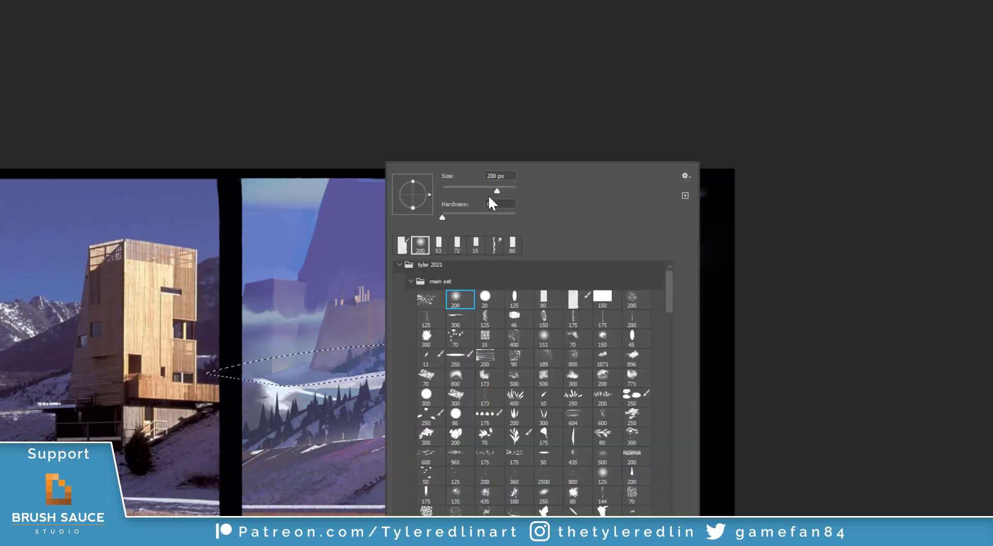
left_click(334, 384)
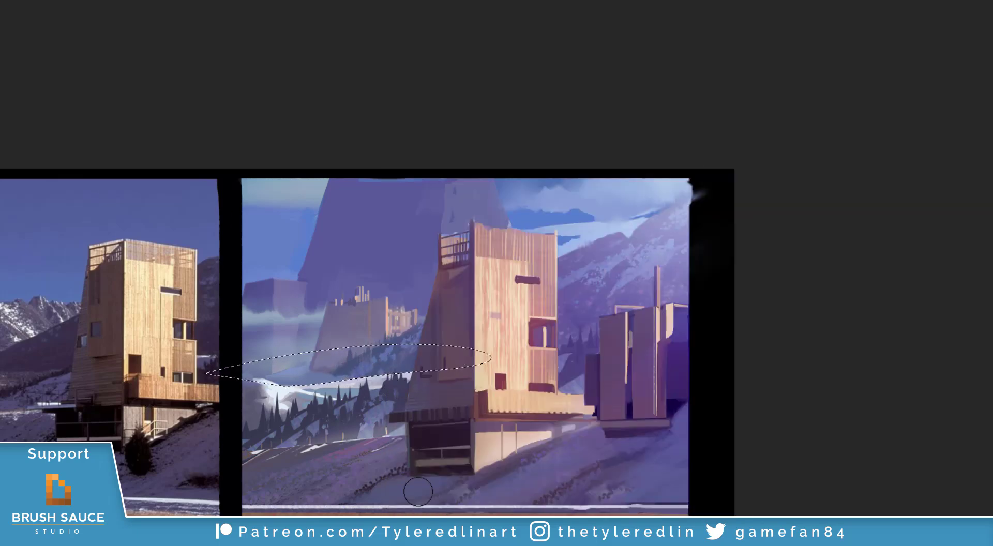
key("ctrl+d")
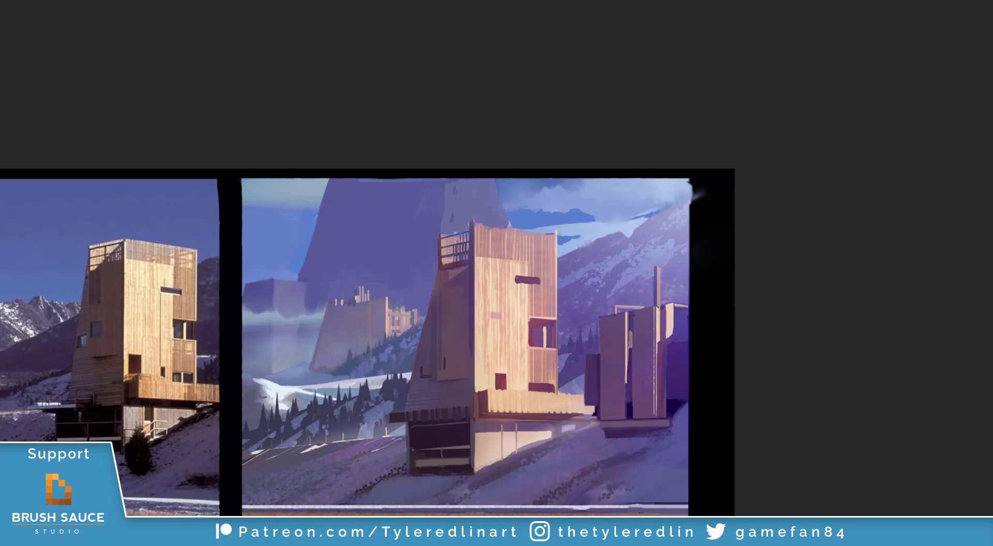
- Select a small patch of the snow ridge below the distant castle and brush it with a soft round brush
left_click_drag(326, 377, 313, 386)
key("b")
right_click(422, 331)
left_click(406, 298)
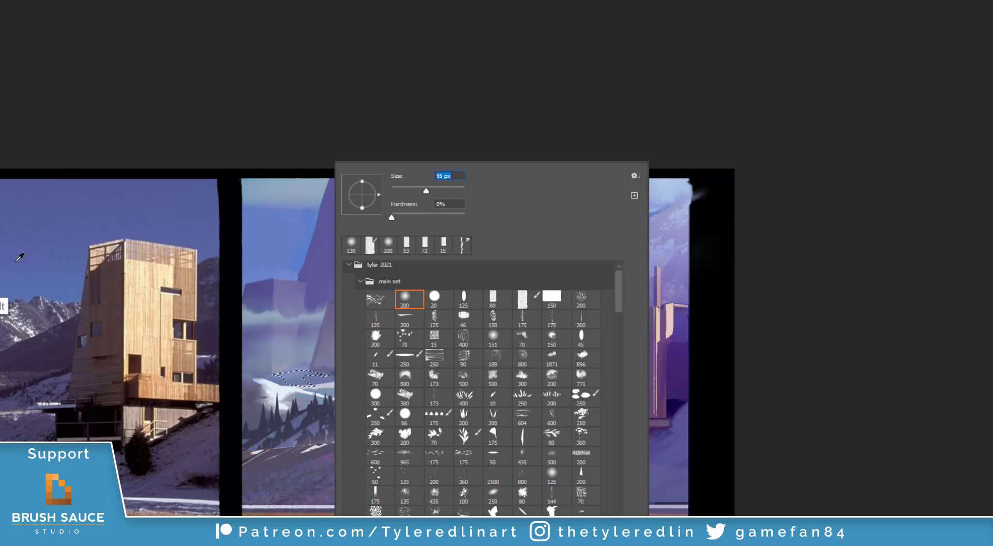
left_click(301, 409)
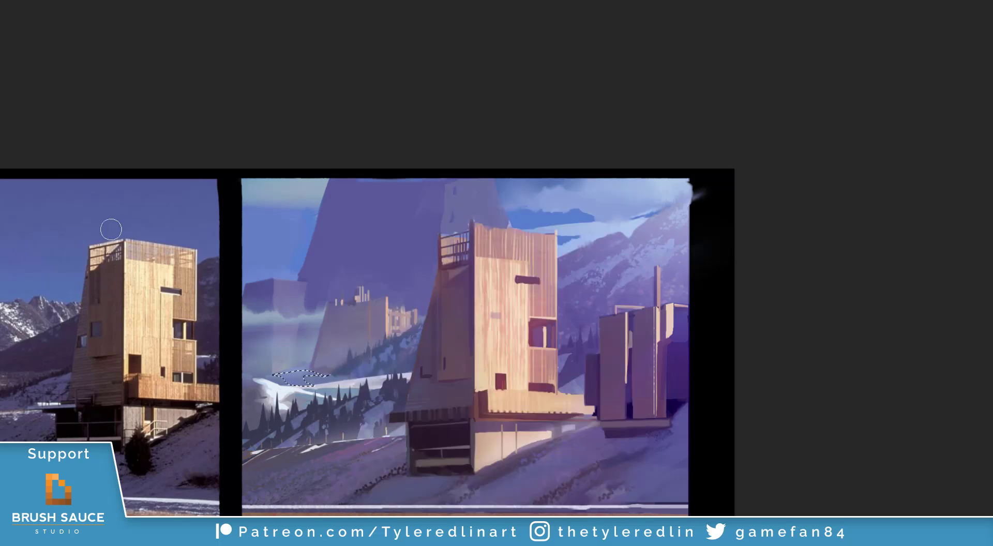
left_click_drag(317, 377, 299, 382)
key("ctrl+d")
- Select the distant castle's shadowed front wall and shade it softly with the 200 px round brush
left_click(328, 307)
double_click(321, 342)
key("b")
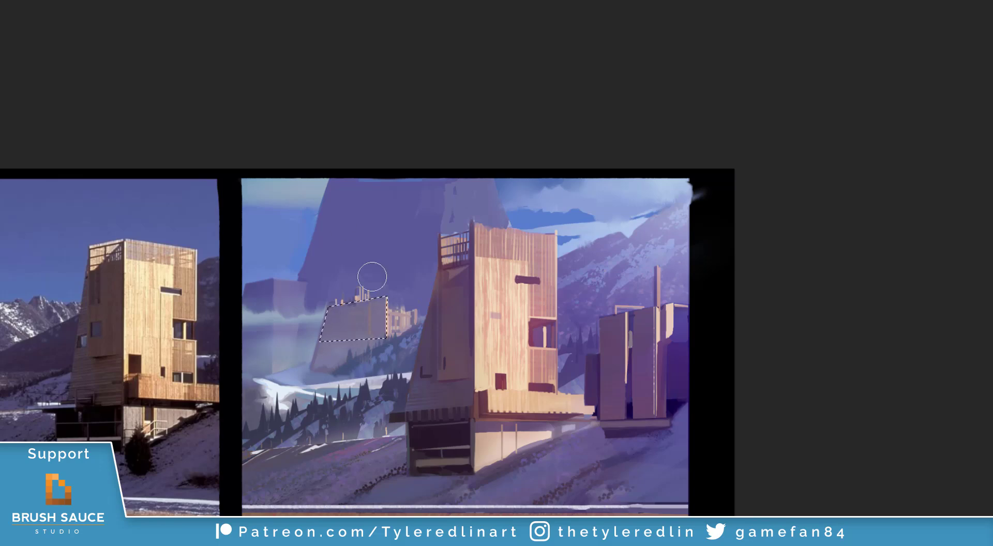
right_click(379, 316)
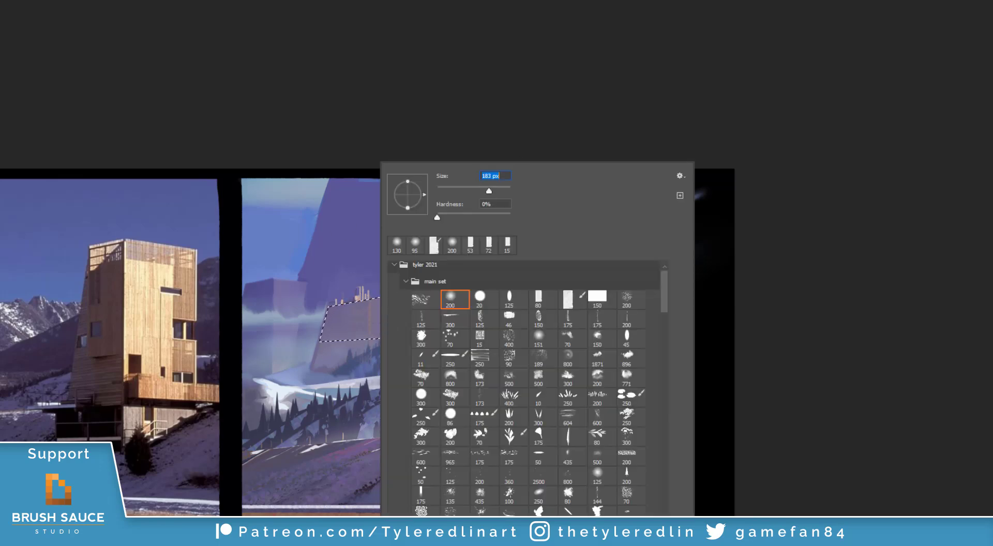
double_click(453, 297)
key("ctrl+d")
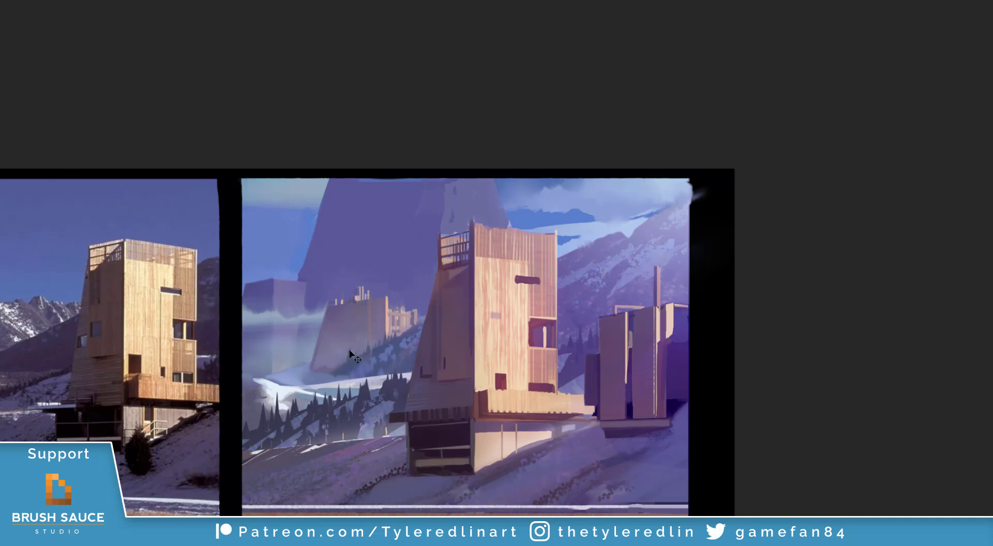
- Outline a four-sided window on the main tower's shadow wall and fill it with a dark tone
left_click_drag(350, 352, 410, 275)
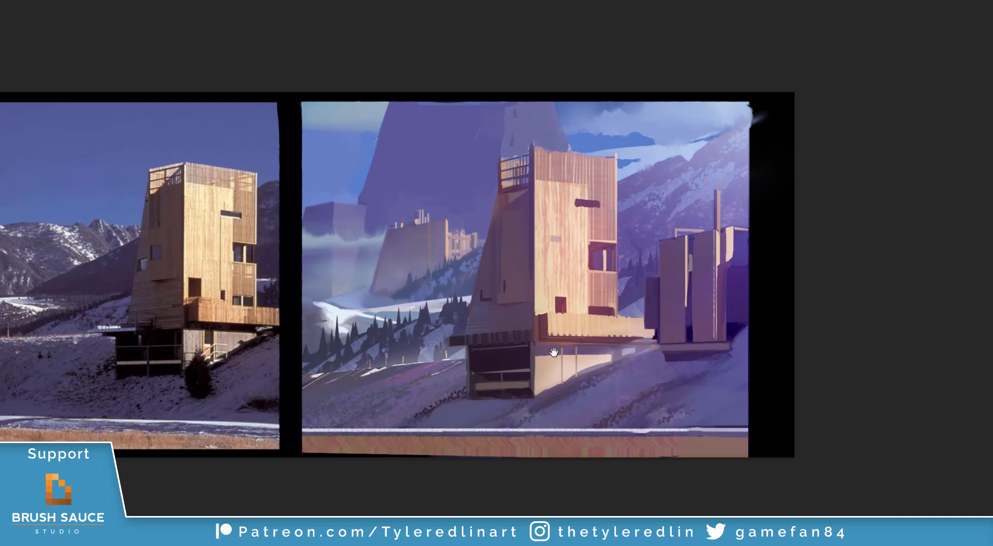
right_click(631, 331)
double_click(705, 297)
right_click(511, 260)
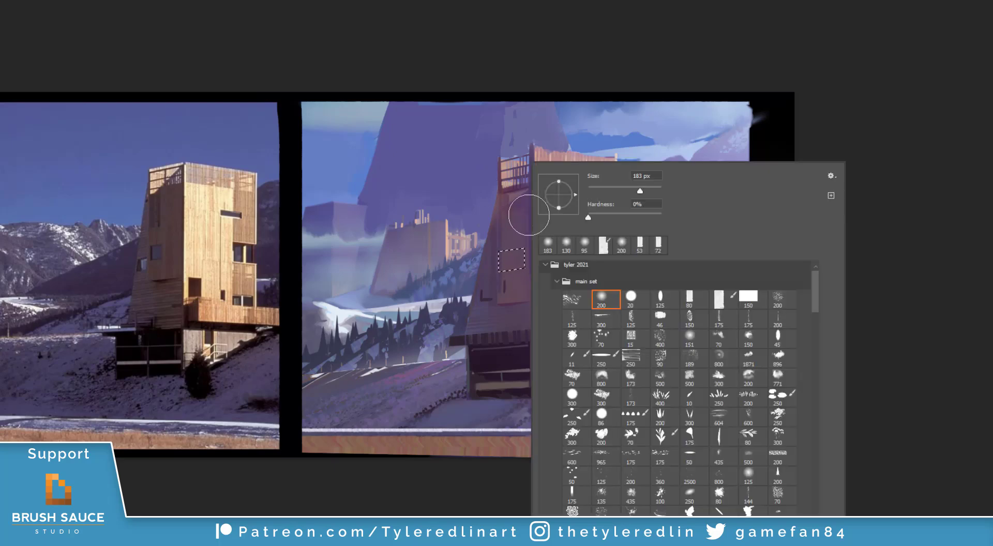
double_click(694, 300)
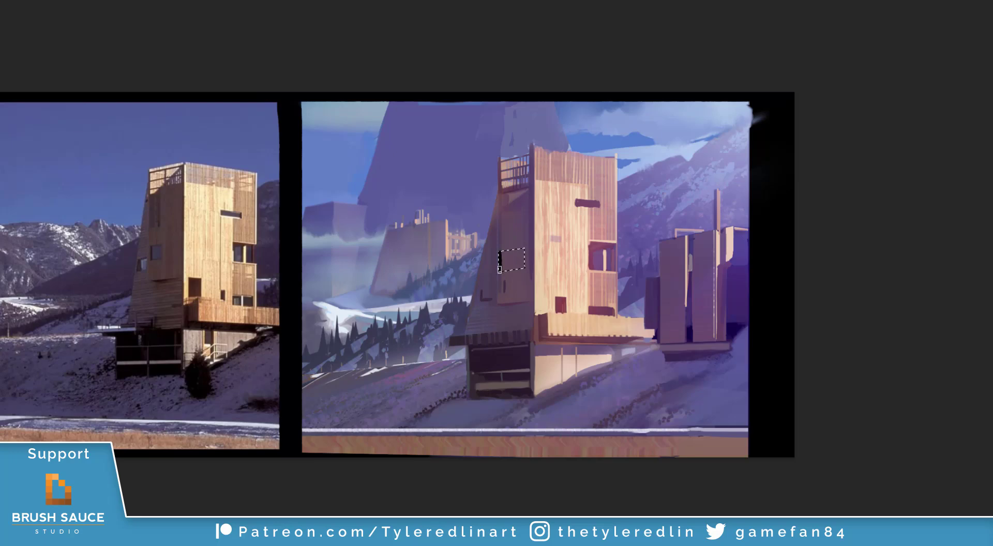
key("ctrl+plus")
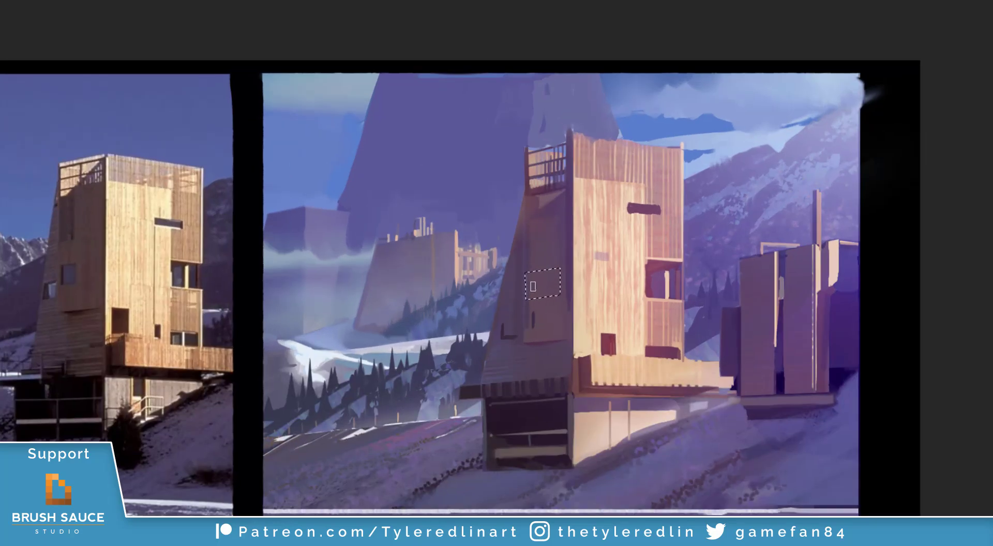
right_click(555, 225)
double_click(721, 297)
left_click(608, 337, "alt")
right_click(529, 330)
left_click(517, 396)
mouse_move(546, 256)
left_mouse_down()
mouse_move(543, 277)
mouse_move(555, 283)
left_mouse_up()
- Soften the dark window with a soft round brush tint inside the selection, then deselect
right_click(575, 271)
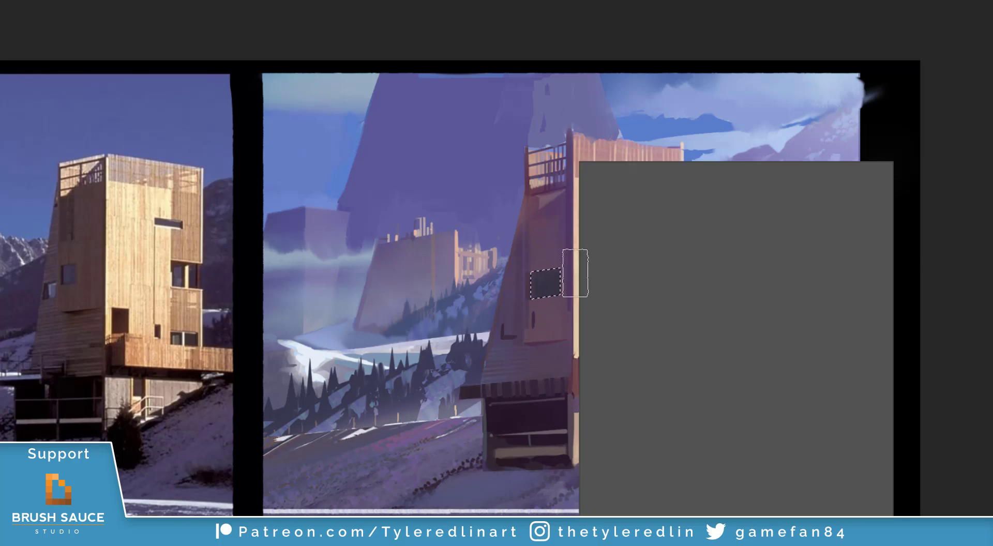
left_click(717, 352)
key("ctrl+d")
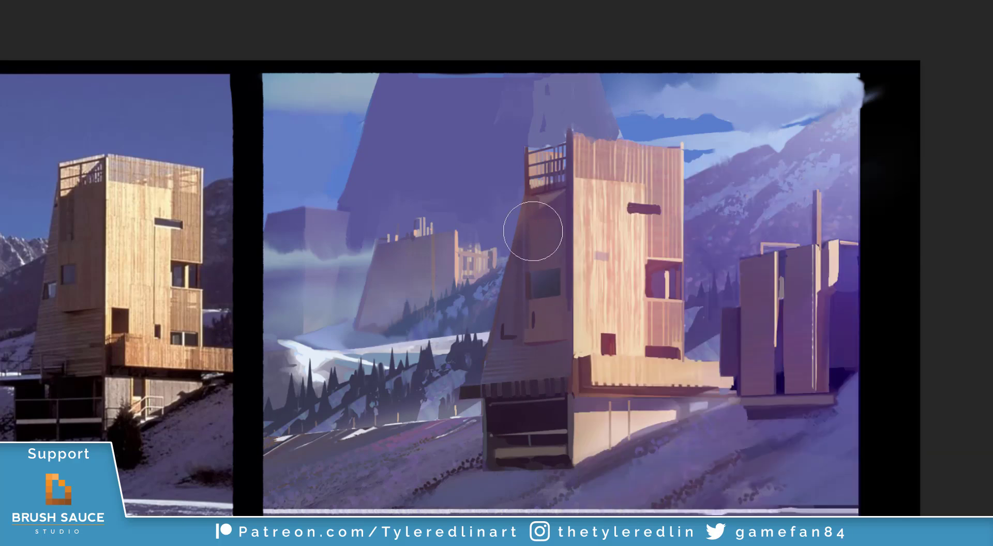
- Try a 300 px textured oval brush on the snowy slope below the main tower
key("ctrl+minus")
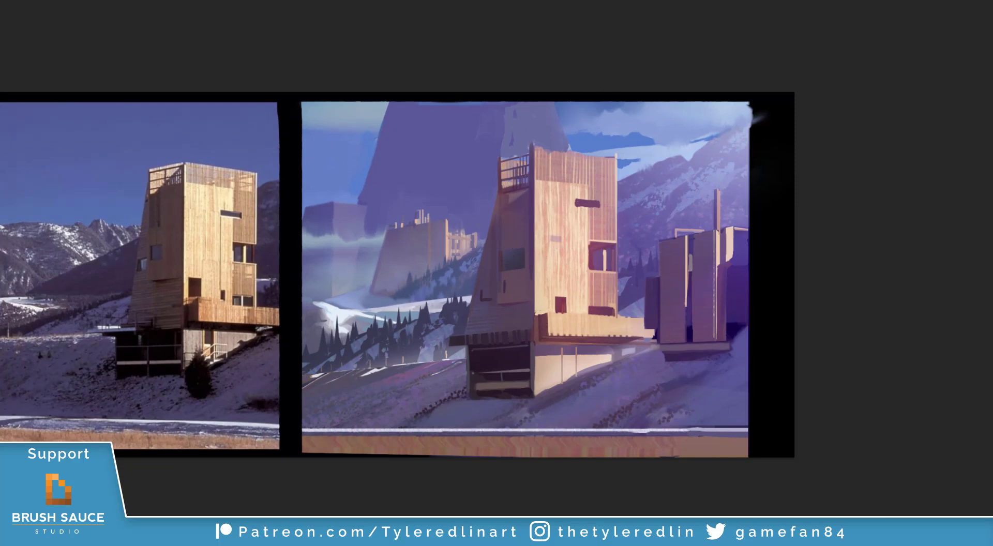
right_click(621, 317)
scroll(828, 388, "down", 8)
left_click(829, 473)
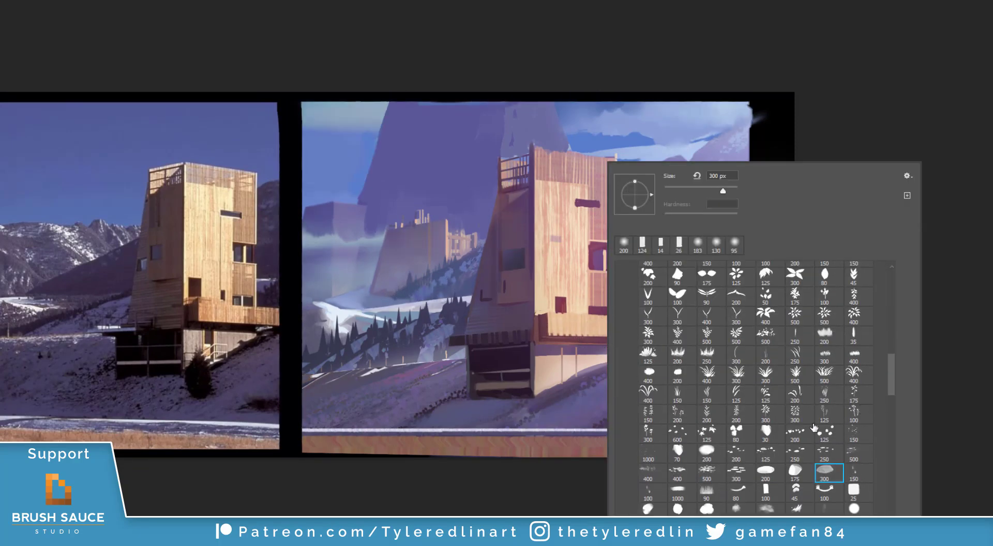
left_click(569, 398)
left_click_drag(590, 404, 724, 358)
key("ctrl+z")
- Try dark oval dabs across the foreground with the 200 px ellipse brush
right_click(654, 380)
left_click(836, 476)
left_click(817, 471)
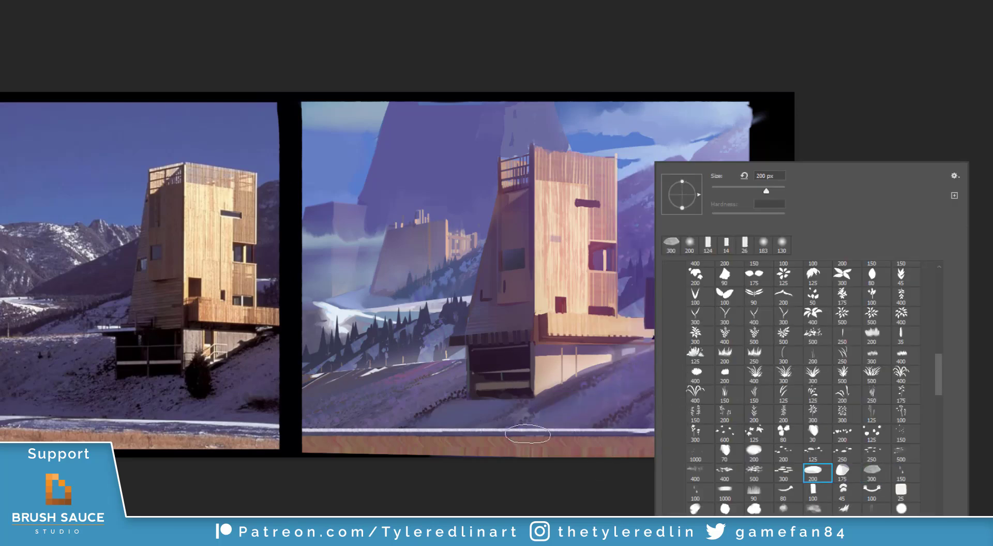
left_click_drag(528, 434, 466, 436)
key("ctrl+z")
left_click_drag(403, 432, 716, 429)
right_click(583, 380)
left_click(800, 472)
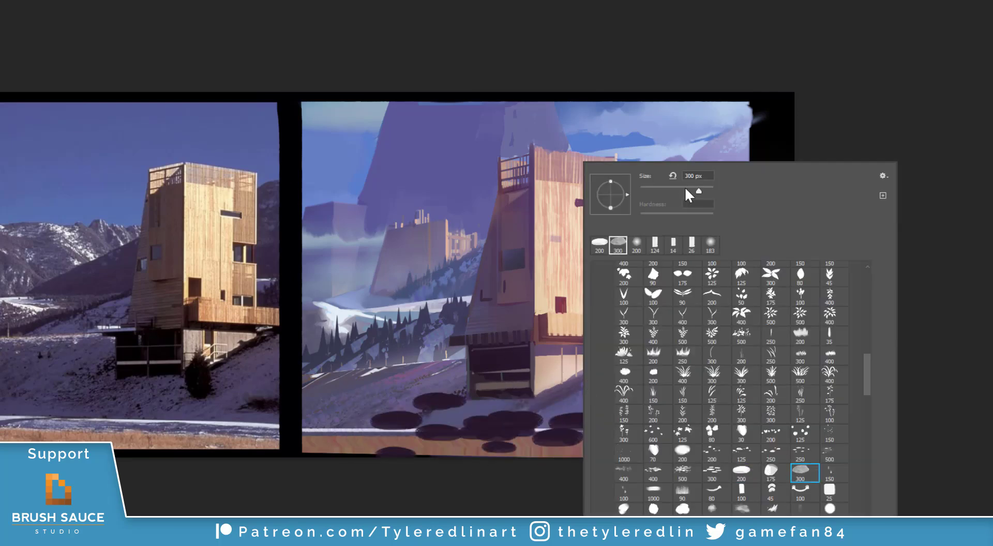
key("ctrl+z")
- Scatter dark oval rock shapes across the snowy foreground with scatter brushes
right_click(652, 392)
mouse_move(500, 413)
left_mouse_down()
mouse_move(573, 413)
mouse_move(555, 402)
mouse_move(541, 422)
mouse_move(691, 415)
mouse_move(437, 420)
left_mouse_up()
left_click(839, 457)
right_click(618, 390)
left_click(688, 471)
right_click(609, 370)
double_click(831, 454)
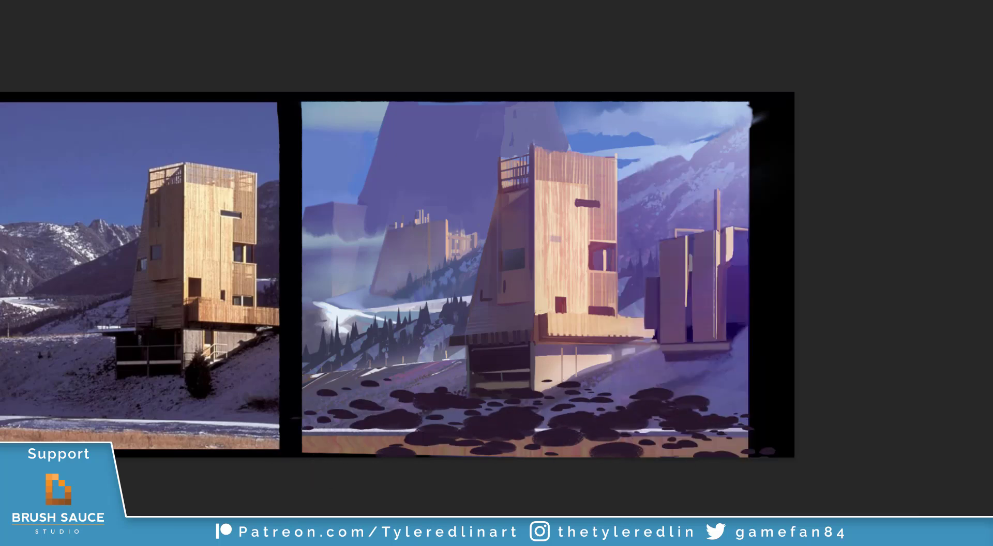
- Distort the rock shapes with Free Transform so they rise in perspective along the hillside
key("ctrl+t")
left_click_drag(776, 377, 776, 333)
left_click_drag(776, 457, 755, 374)
left_click_drag(776, 332, 700, 312)
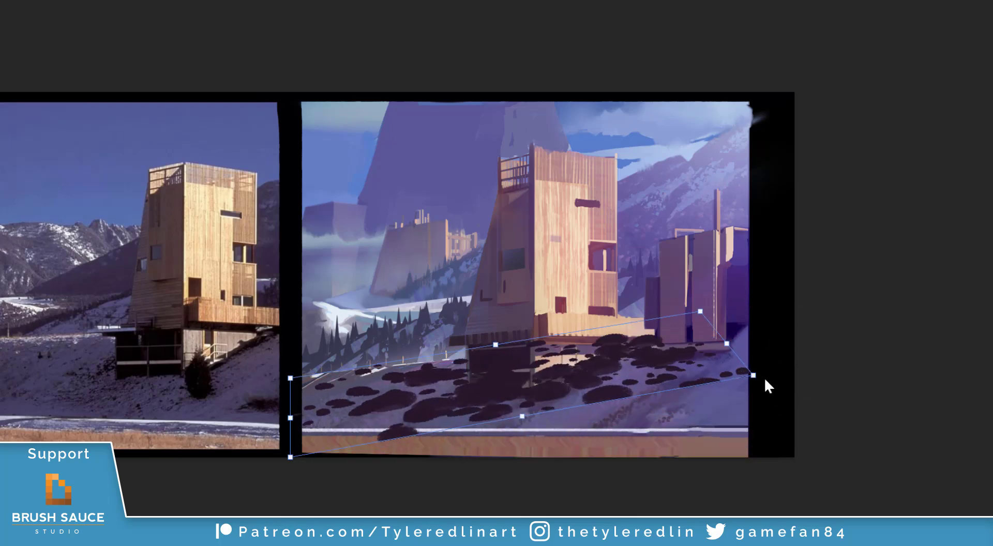
left_click_drag(753, 375, 726, 378)
left_click_drag(701, 311, 667, 317)
left_click_drag(726, 378, 702, 353)
left_click_drag(667, 317, 641, 290)
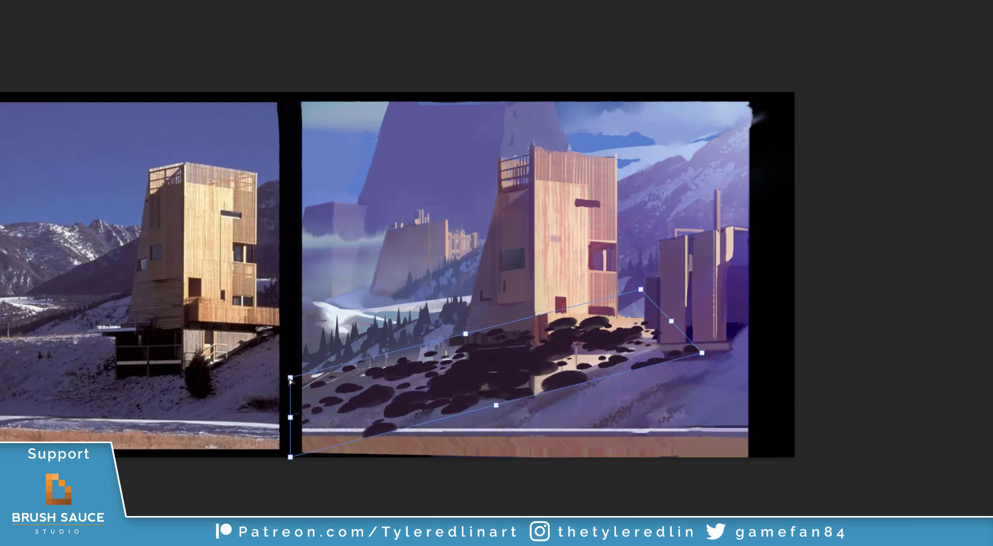
- Squeeze the rock shapes into a narrow slanted band and move it onto the slope below the neighbouring building
left_click_drag(290, 380, 351, 389)
left_click_drag(641, 290, 504, 336)
left_click_drag(698, 364, 834, 330)
left_click_drag(425, 421, 526, 406)
key("Escape")
key("ctrl+t")
left_click_drag(788, 373, 604, 415)
key("Return")
left_click_drag(684, 452, 883, 365)
- Duplicate the rock layer, resize the copy and arrange its rocks on the slope at the main tower's foot
key("ctrl+j")
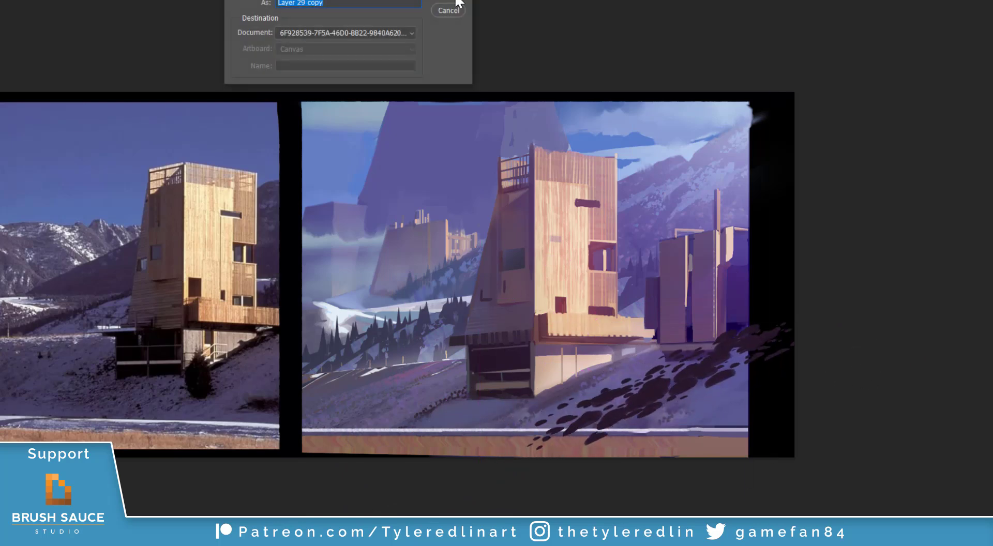
left_click(456, 1)
key("ctrl+t")
left_click_drag(810, 321, 724, 360)
key("Return")
left_click_drag(716, 416, 600, 396)
mouse_move(496, 363)
left_mouse_down()
mouse_move(610, 274)
mouse_move(487, 409)
left_mouse_up()
left_click_drag(557, 353, 563, 384)
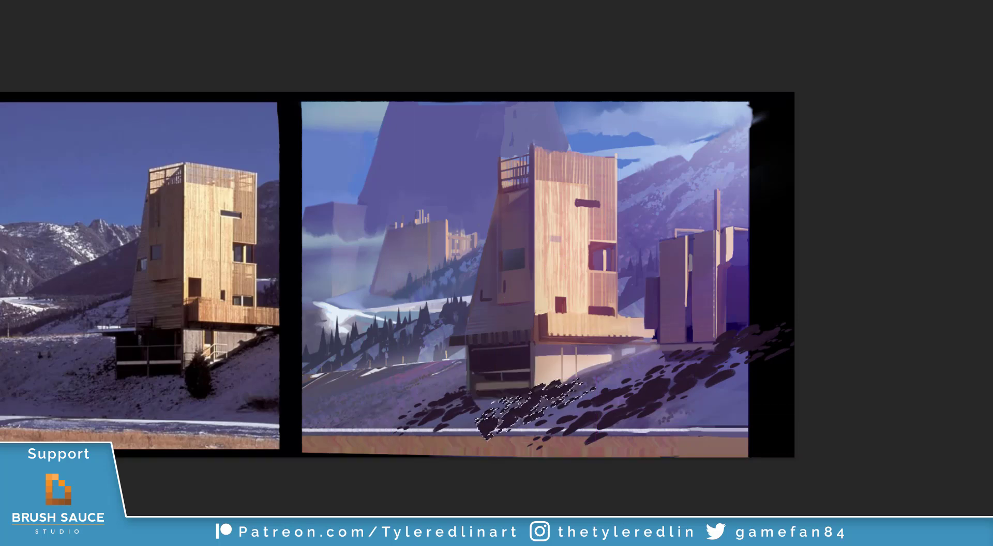
key("ctrl+d")
- Erase the rocks overlapping the road strip along the painting's lower edge with a 114 px rectangular tip
right_click(643, 437)
left_click_drag(741, 191, 762, 191)
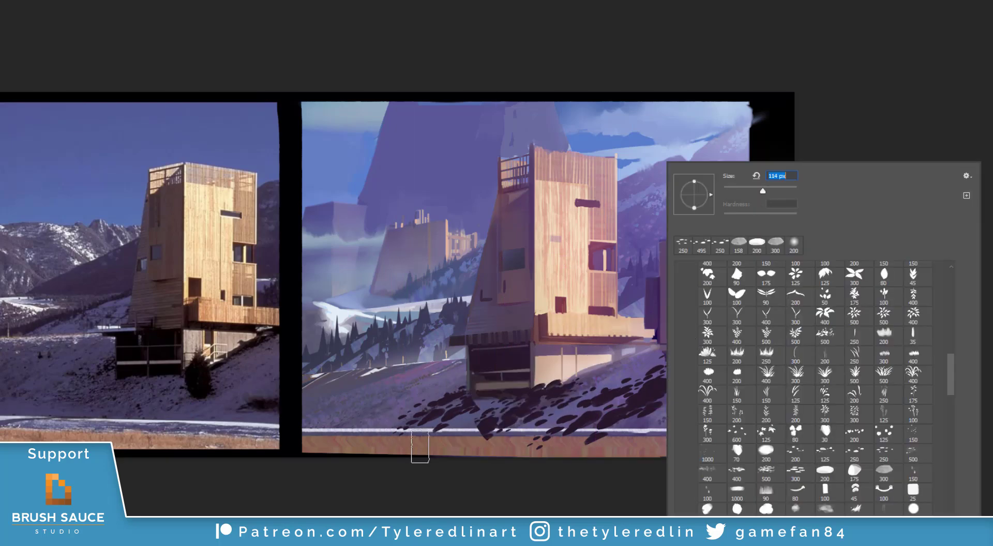
left_click_drag(420, 446, 907, 449)
key("ctrl+z")
left_click_drag(382, 445, 818, 432)
- Erase most of the rocks on the slope beneath the neighbouring building and outside the picture border
left_click_drag(682, 364, 803, 328)
mouse_move(668, 357)
left_mouse_down()
mouse_move(699, 358)
mouse_move(677, 379)
mouse_move(686, 381)
left_mouse_up()
key("ctrl+z")
left_click_drag(718, 349, 673, 391)
mouse_move(679, 364)
left_mouse_down()
mouse_move(667, 365)
mouse_move(666, 389)
left_mouse_up()
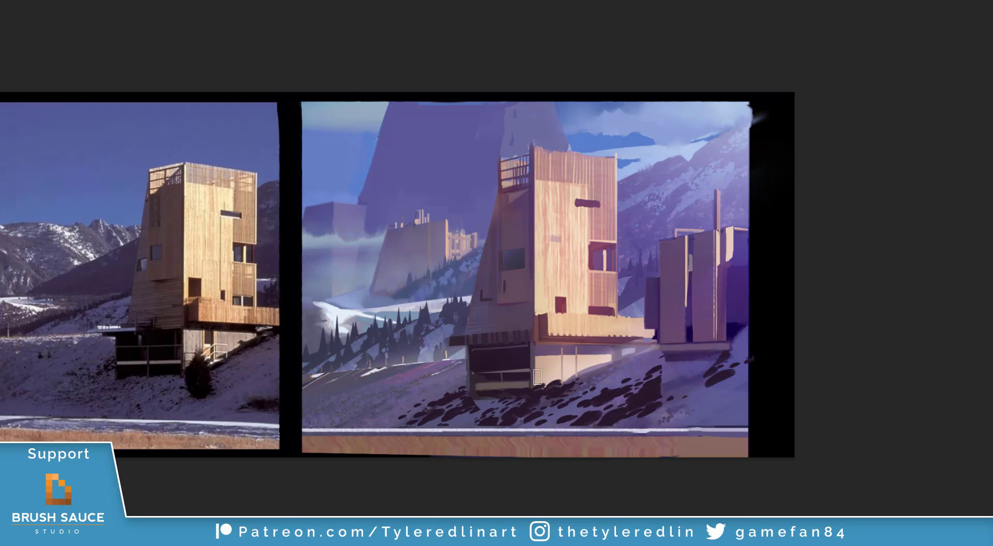
- Thin out and reshape the remaining rocks on the snowy slope with a small rectangular tip
right_click(556, 396)
key("Escape")
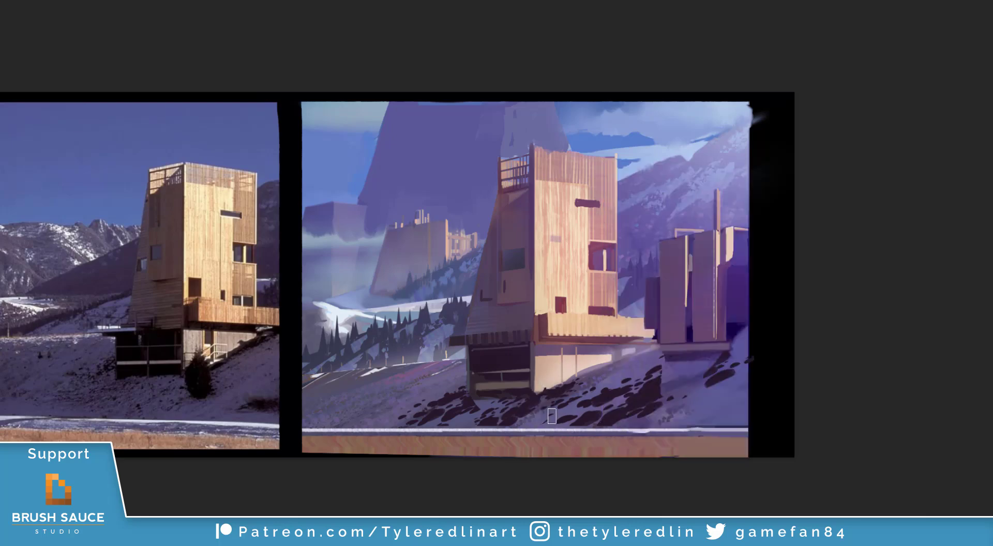
right_click(609, 383)
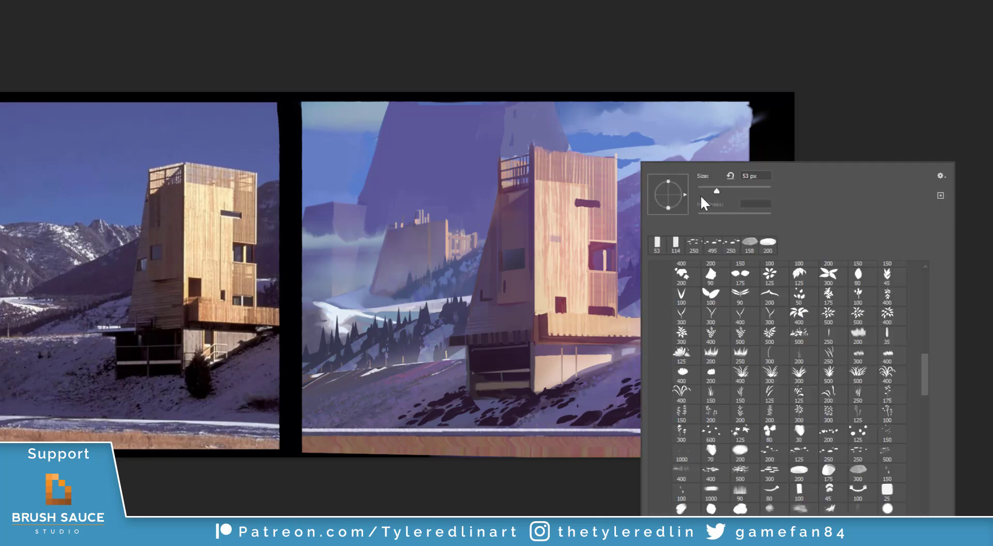
key("Escape")
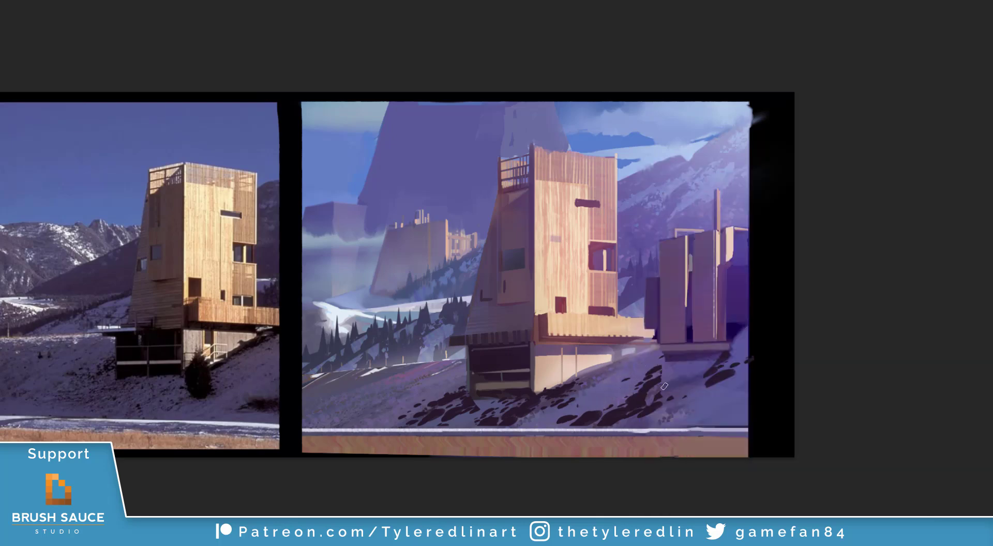
key("ctrl")
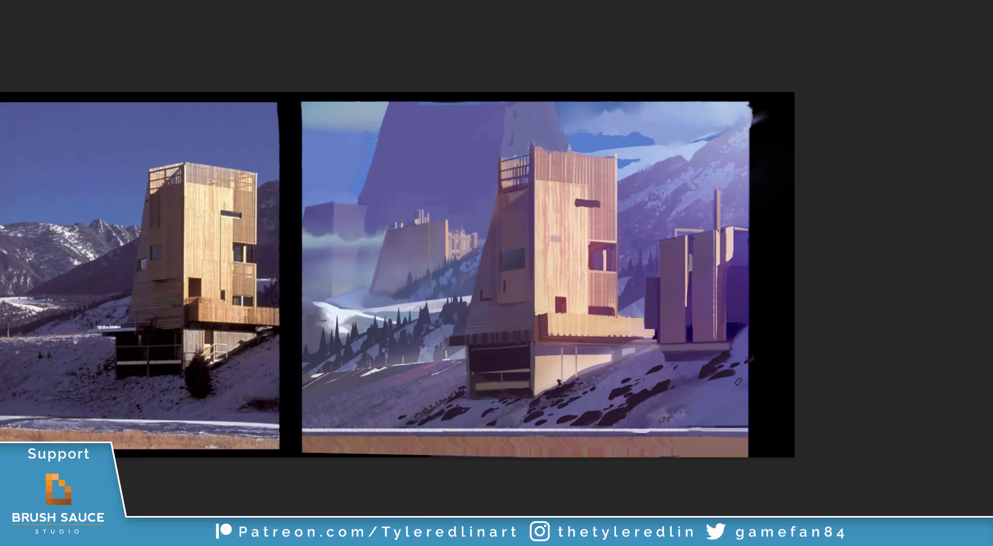
key("ctrl")
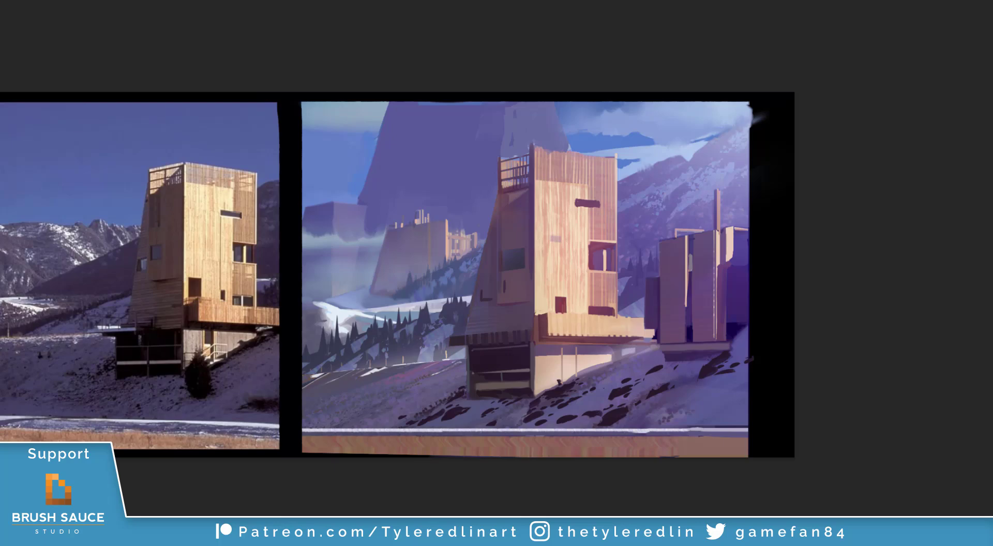
- Select the road and ground strip along the lower edge with a rectangular marquee and open the brush presets
left_click_drag(753, 426, 147, 458)
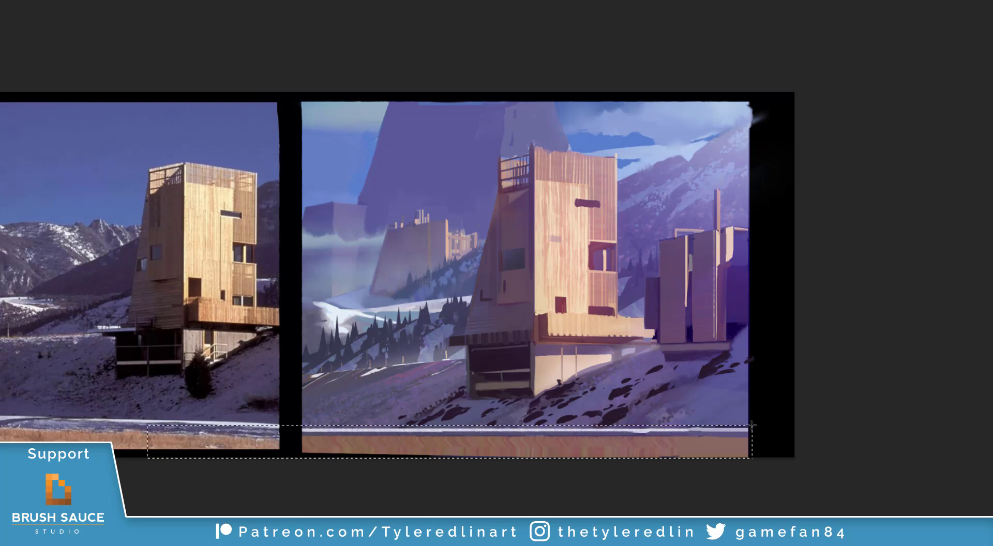
key("b")
right_click(583, 366)
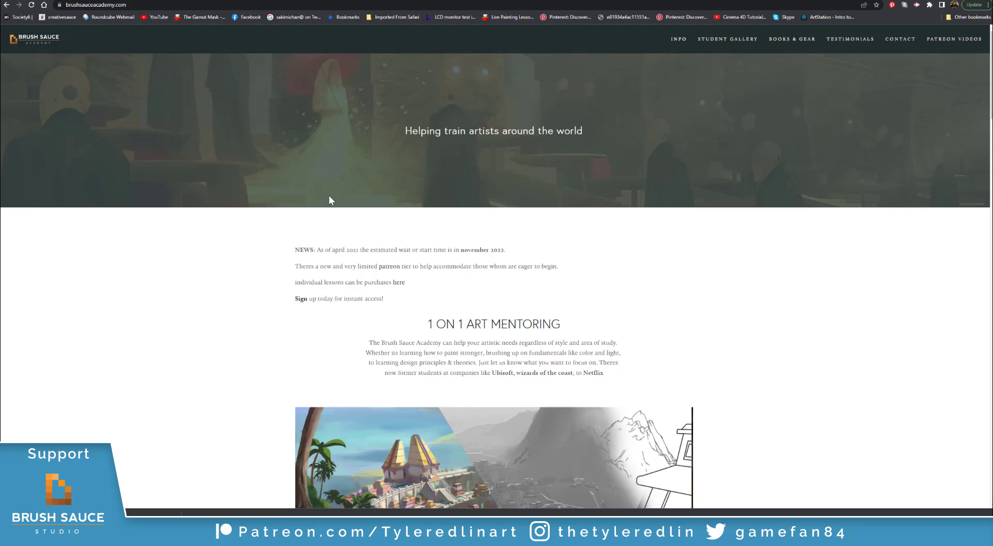
- Switch to the Brush Sauce Academy website and look through its mentoring page and the Books & Gear options
scroll(641, 123, "down", 3)
scroll(663, 136, "up", 3)
scroll(376, 213, "down", 5)
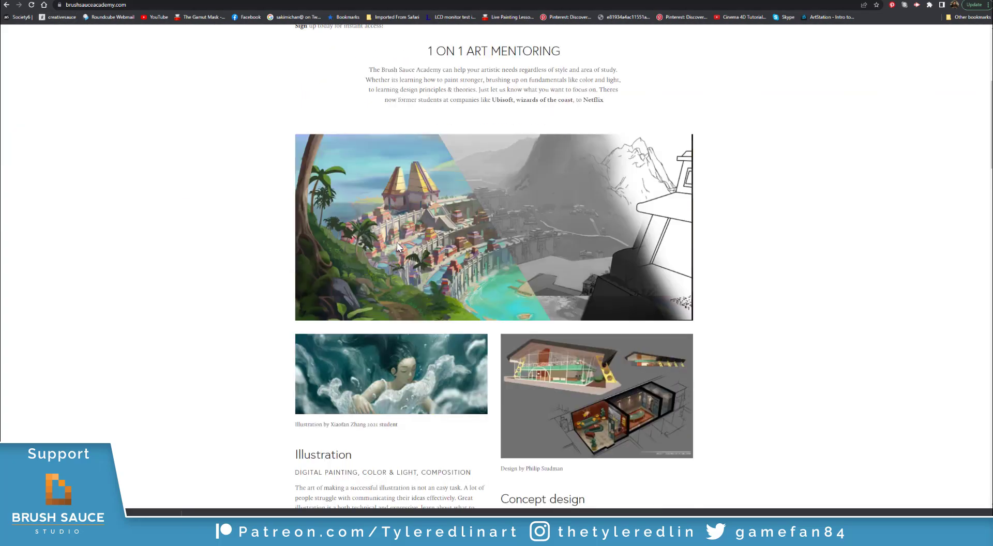
scroll(397, 242, "down", 14)
scroll(461, 300, "down", 15)
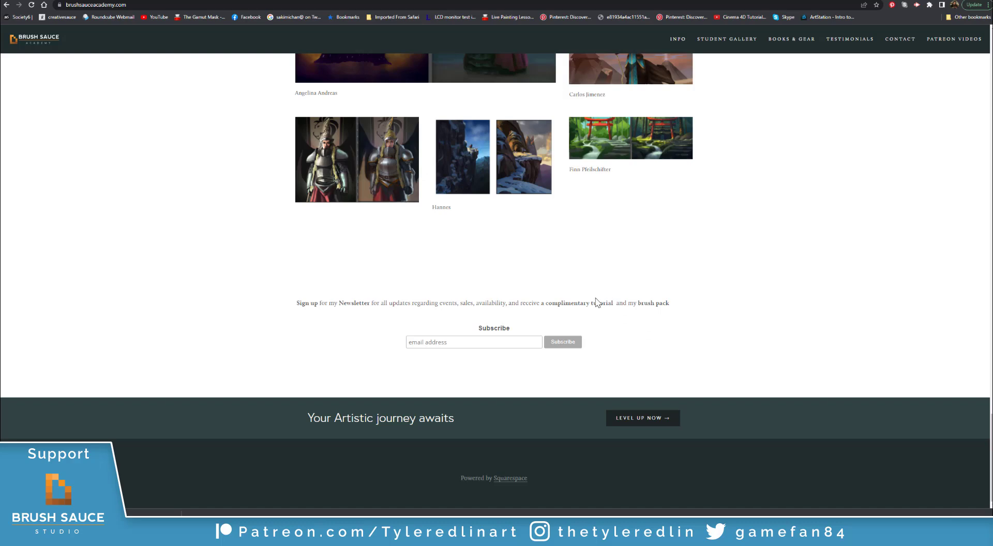
scroll(596, 301, "up", 15)
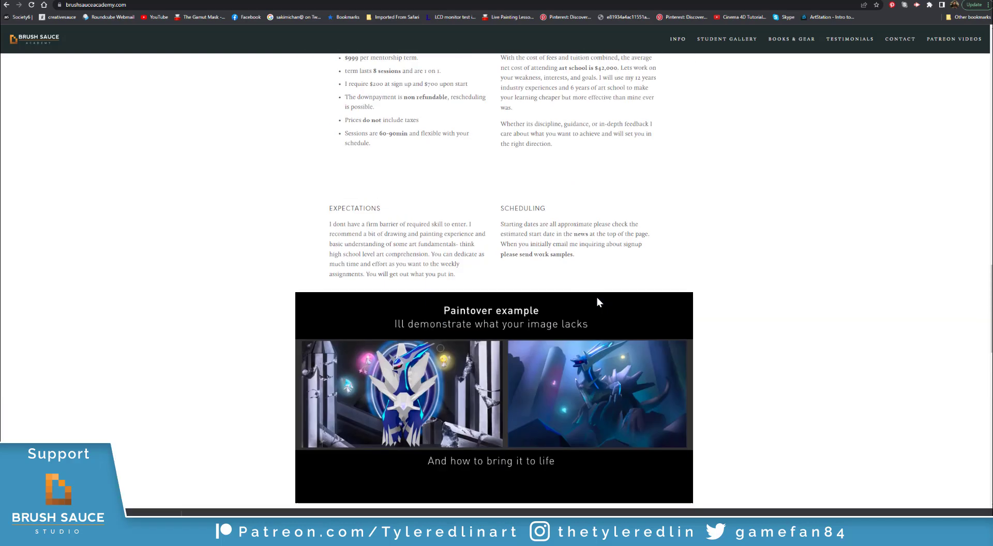
scroll(597, 297, "up", 10)
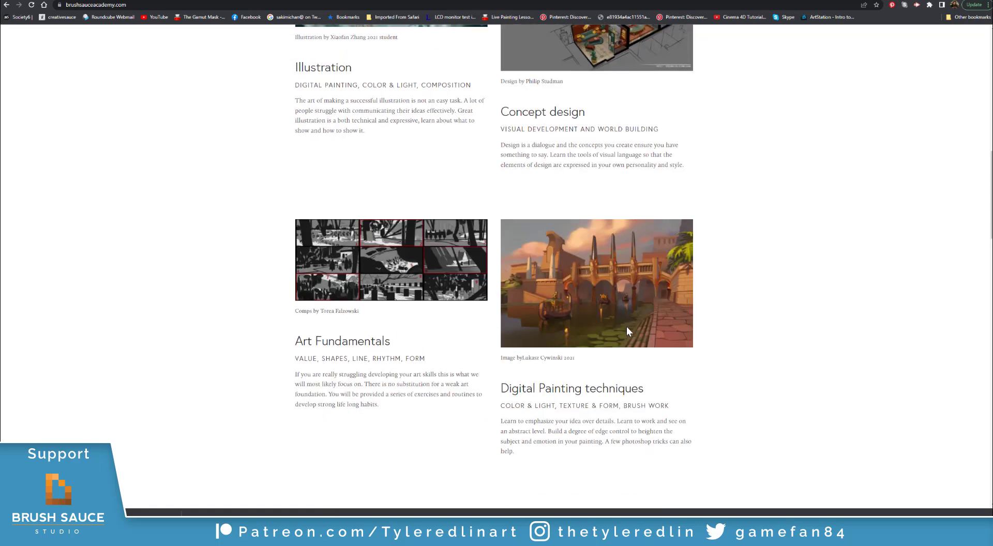
scroll(588, 325, "up", 5)
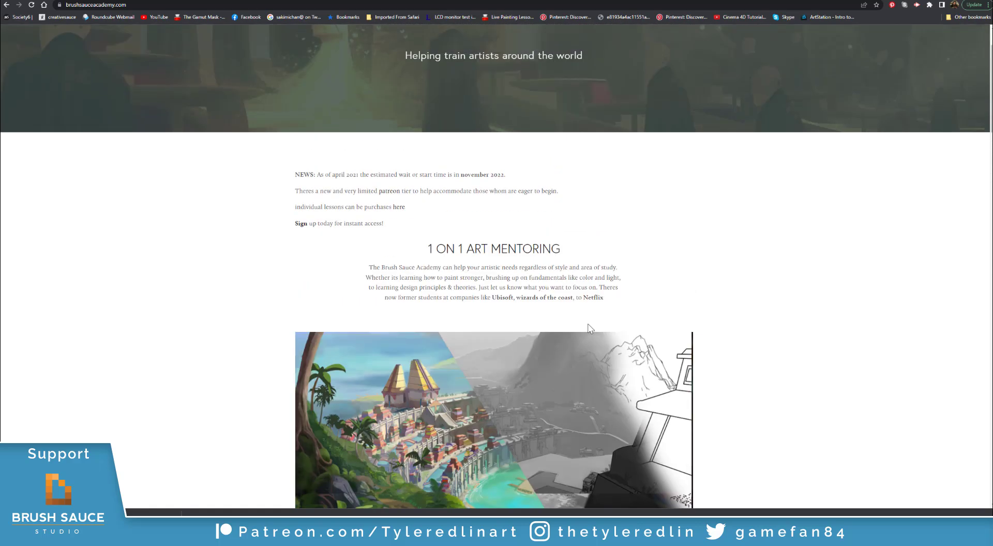
mouse_move(598, 335)
scroll(746, 139, "up", 2)
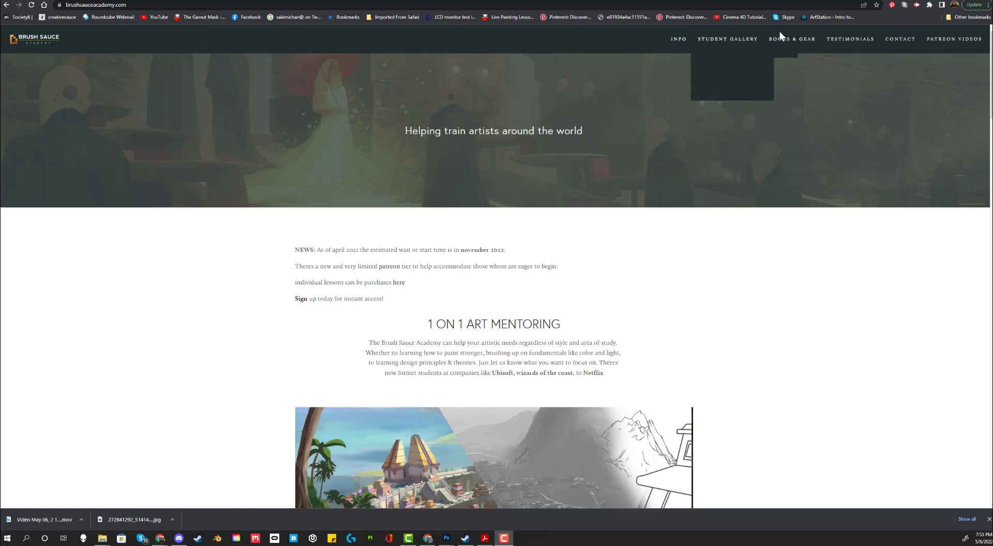
mouse_move(792, 39)
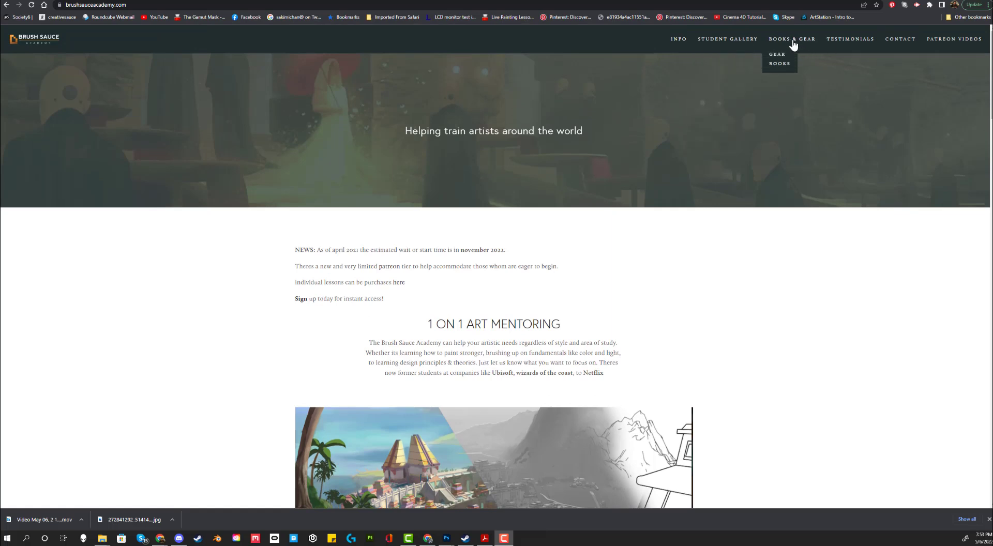